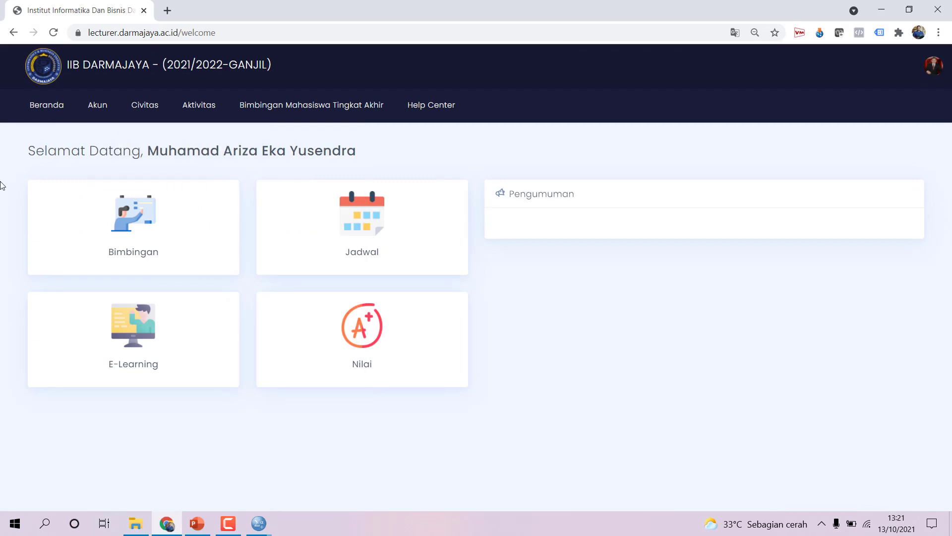
# Step: Open the E-Learning page of the Aplikasi Statistik 1 course for class 1BDG-P1
pyautogui.click(134, 332)
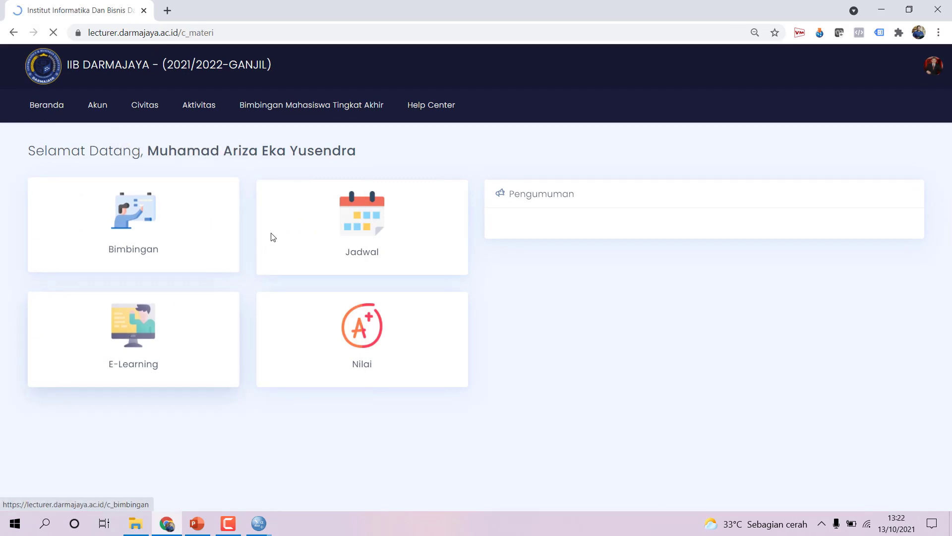
pyautogui.scroll(-2, 185, 199)
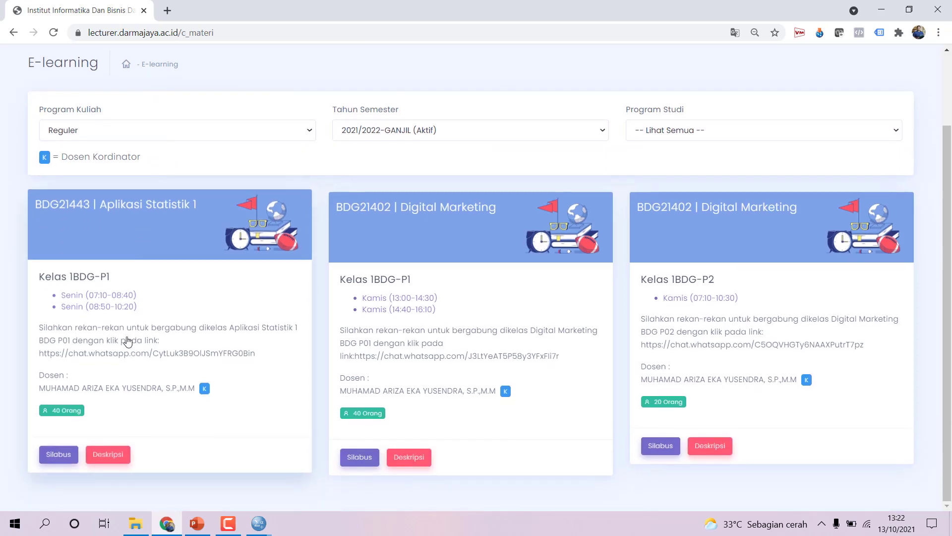
pyautogui.click(221, 297)
pyautogui.scroll(-6, 221, 261)
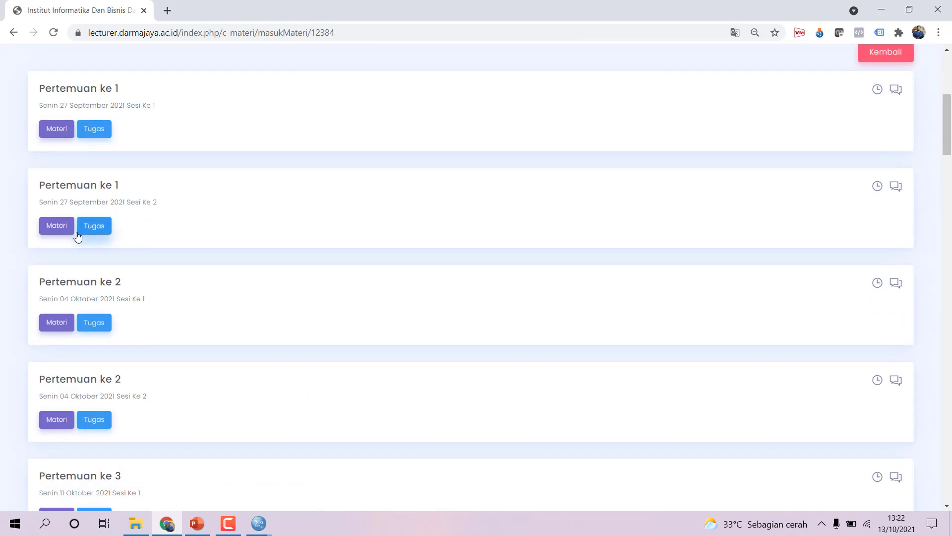
# Step: Expand the materials of Pertemuan ke 2 session 2 and Pertemuan ke 3 session 1, and review their contents
pyautogui.scroll(-2, 66, 311)
pyautogui.click(58, 295)
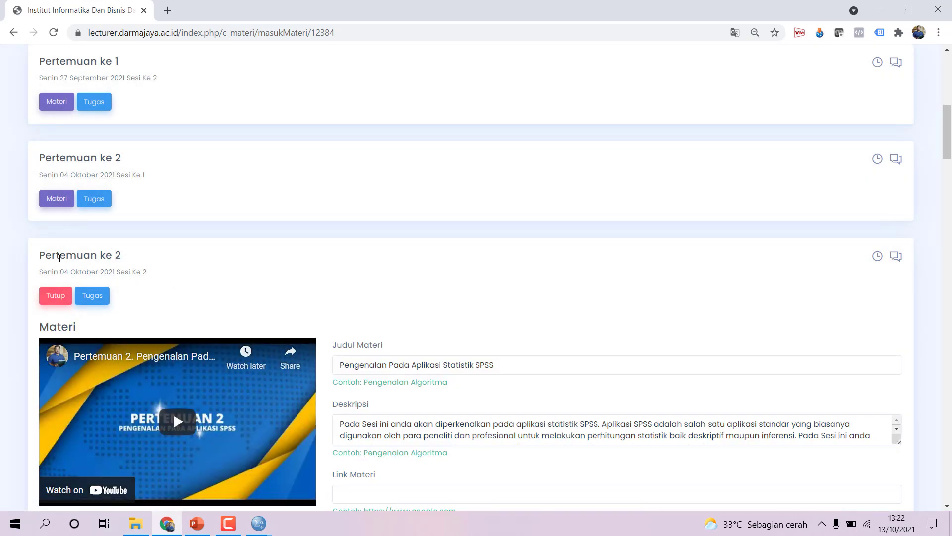
pyautogui.scroll(-12, 99, 262)
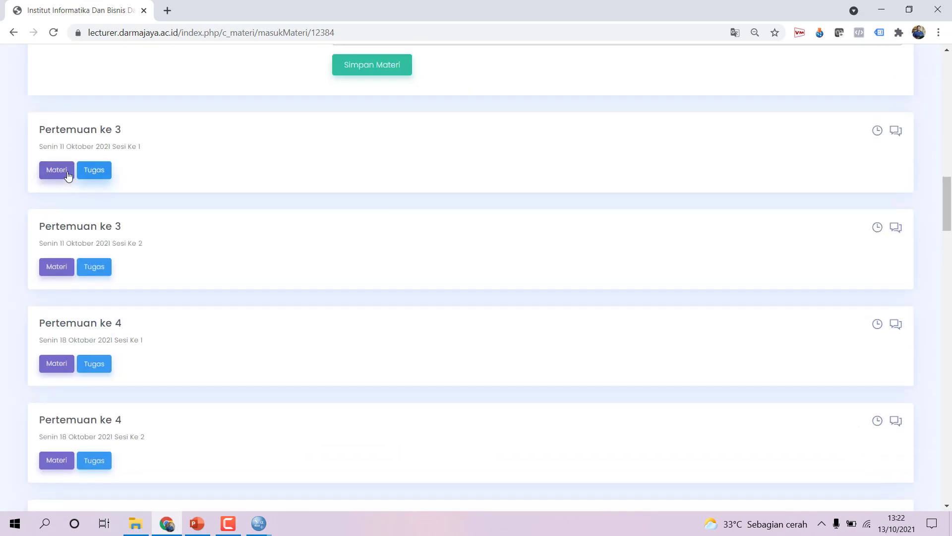
pyautogui.click(67, 170)
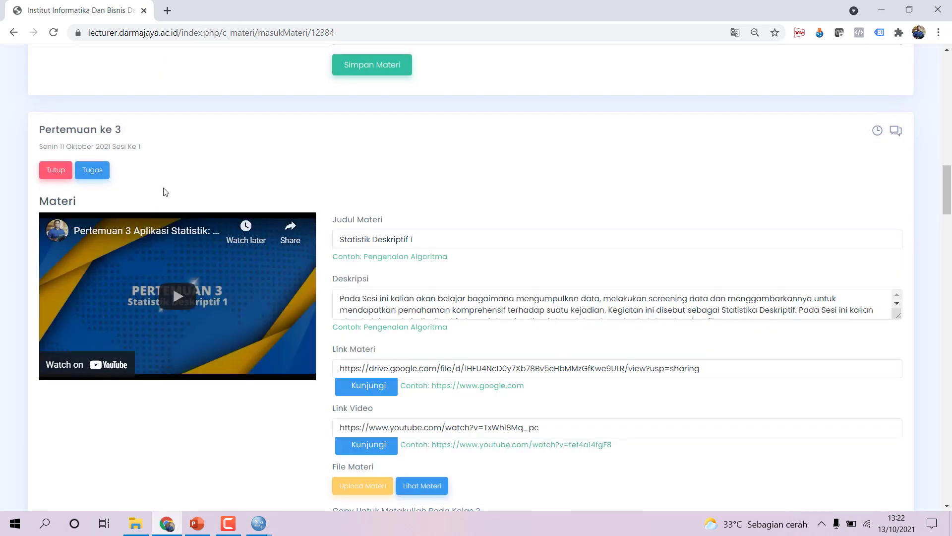
pyautogui.scroll(-5, 464, 197)
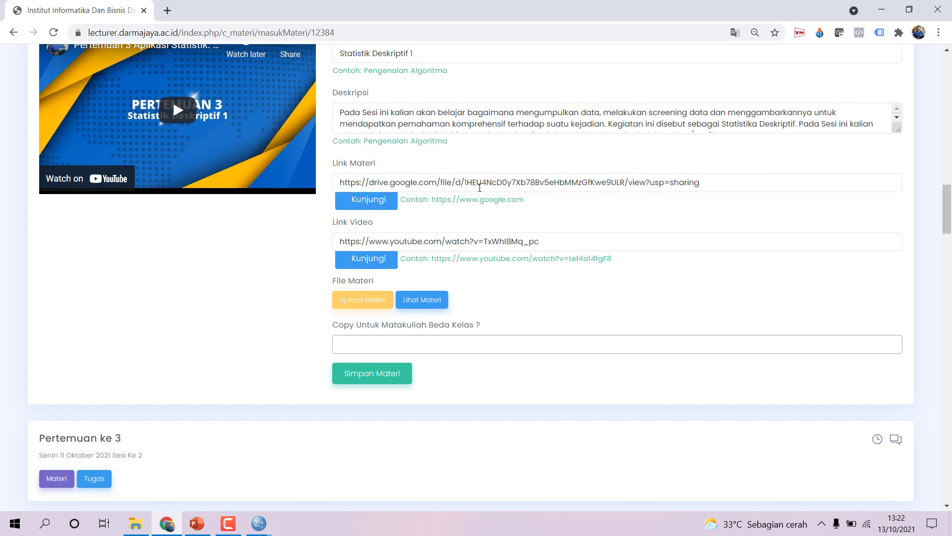
# Step: Switch to File Explorer and open the folder Research (D:) > MATERI PERKULIAHAN > APLIKASI STATISTIK > Pertemuan 3
pyautogui.click(137, 531)
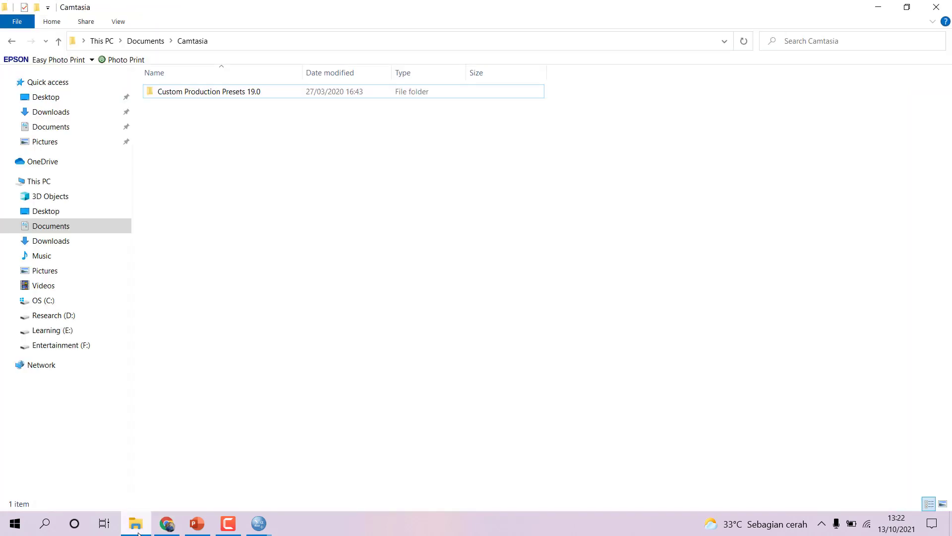
pyautogui.click(69, 316)
pyautogui.scroll(-10, 373, 288)
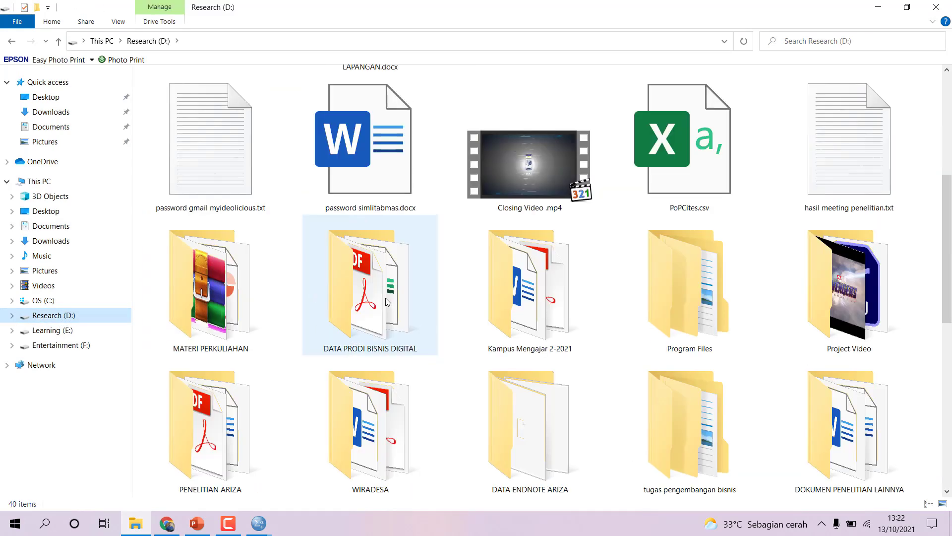
pyautogui.scroll(5, 418, 241)
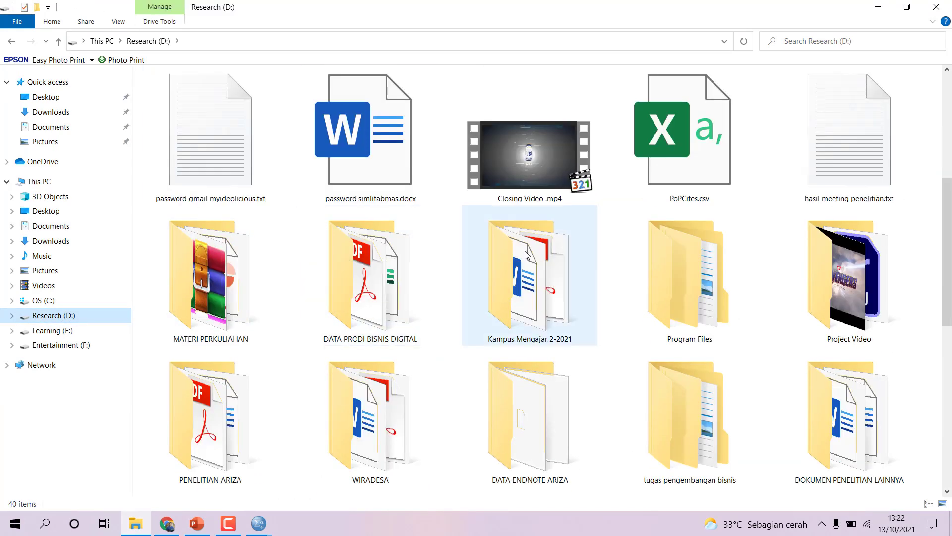
pyautogui.doubleClick(266, 279)
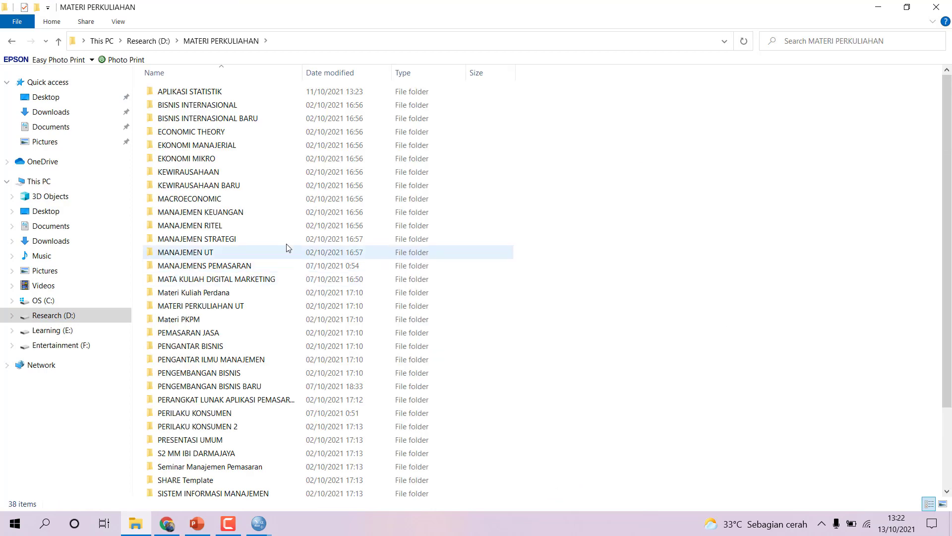
pyautogui.click(251, 93)
pyautogui.doubleClick(250, 93)
pyautogui.doubleClick(217, 131)
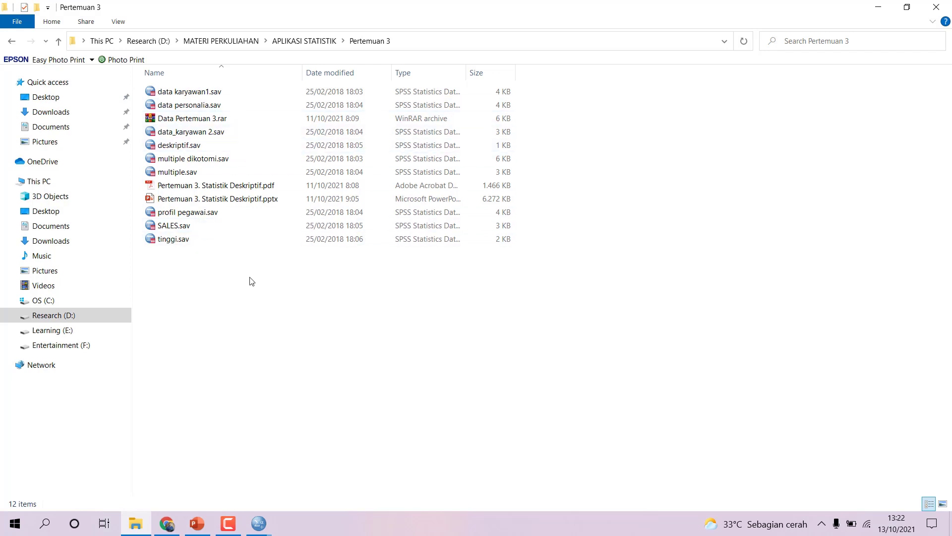
# Step: Switch to the empty dataset window of IBM SPSS Statistics Data Editor
pyautogui.moveTo(258, 523)
pyautogui.click(315, 493)
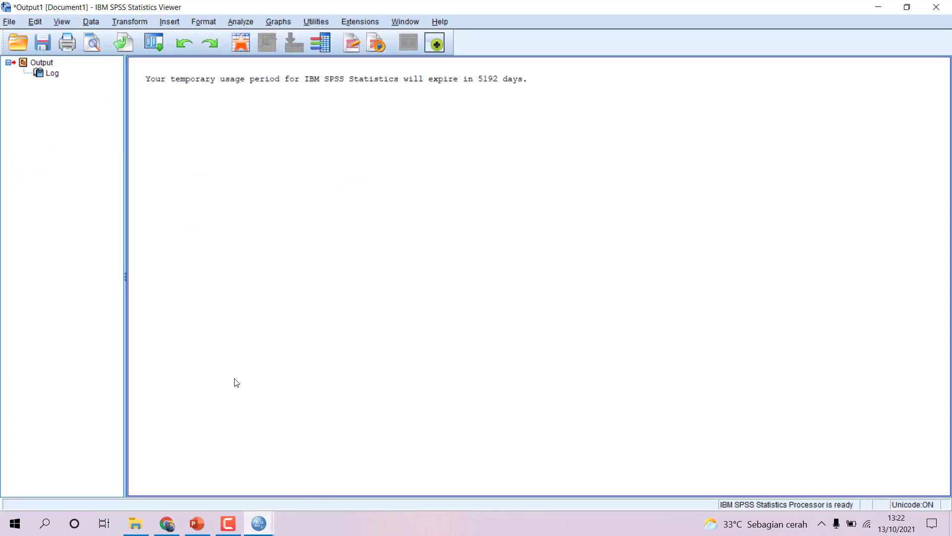
pyautogui.click(210, 472)
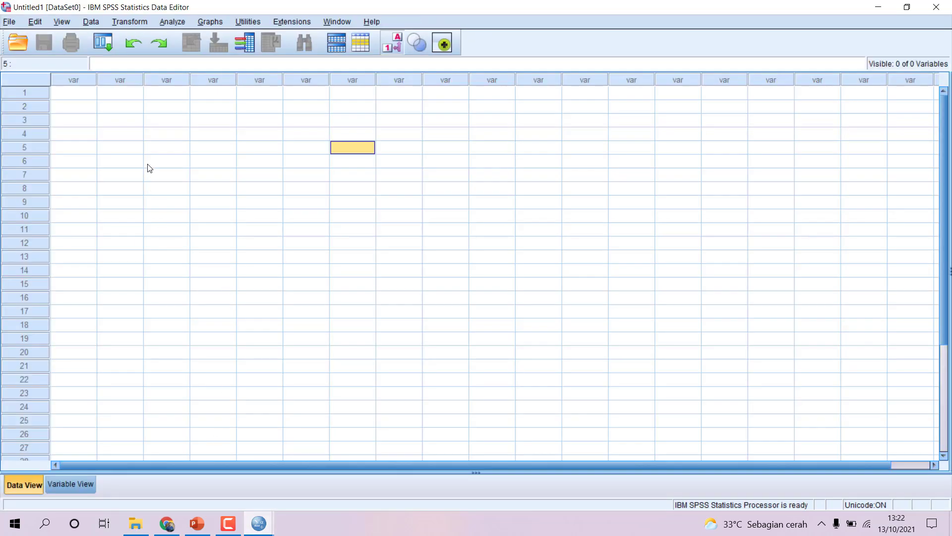
pyautogui.click(200, 124)
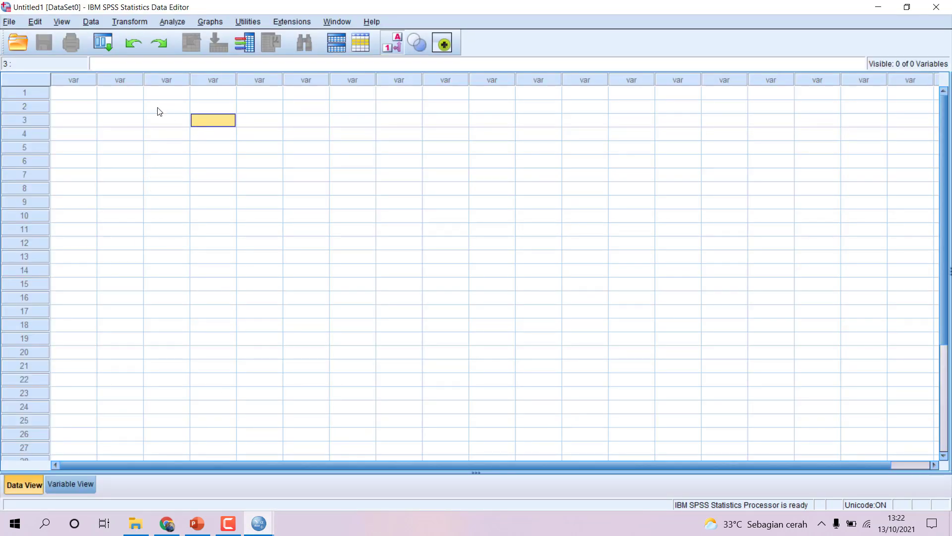
pyautogui.click(158, 109)
pyautogui.click(138, 130)
pyautogui.click(185, 138)
pyautogui.click(141, 120)
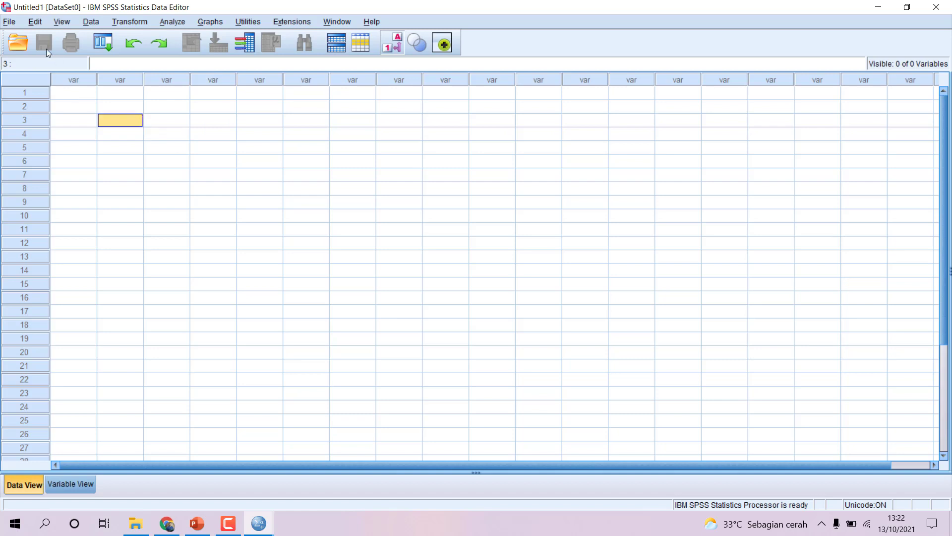
# Step: Start opening a data file and browse to Research (D:) > MATERI PERKULIAHAN > APLIKASI STATISTIK > Pertemuan 3
pyautogui.click(10, 22)
pyautogui.moveTo(115, 52)
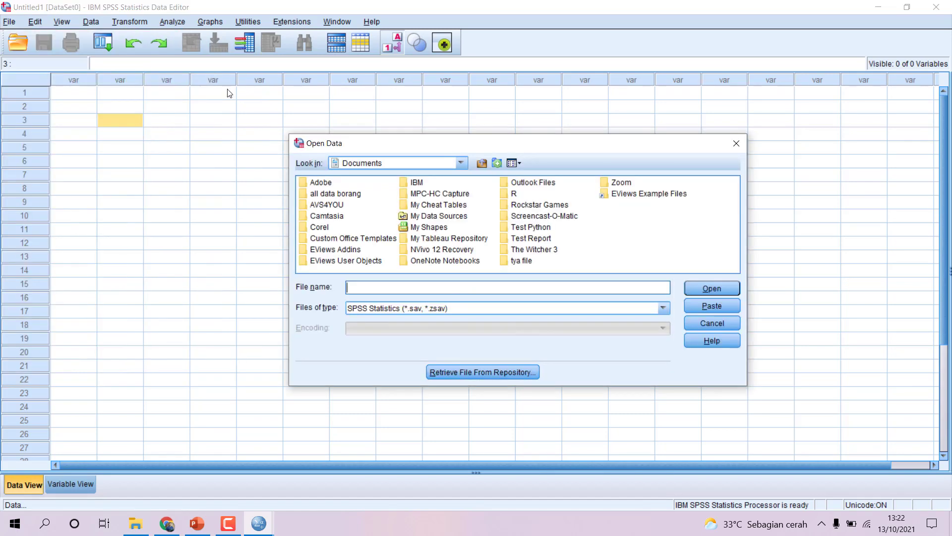
pyautogui.click(461, 163)
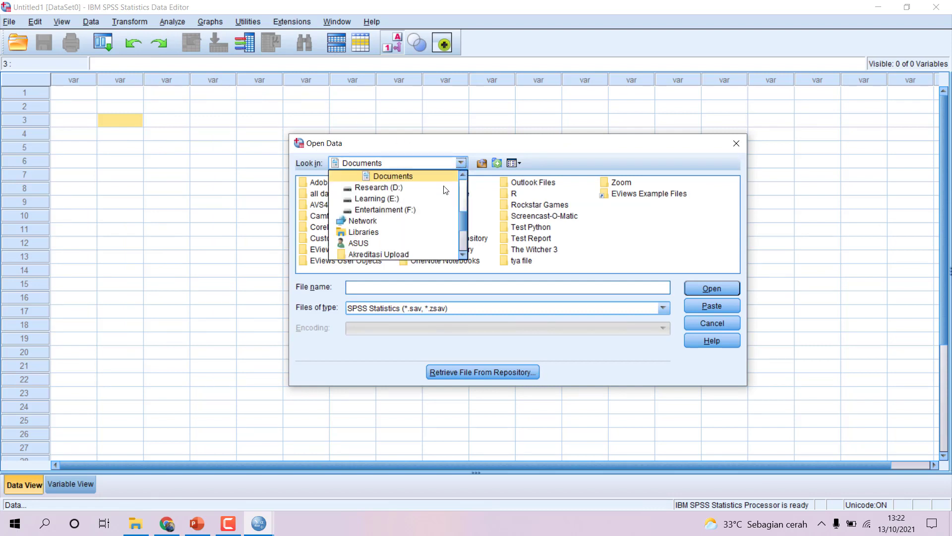
pyautogui.scroll(3, 441, 226)
pyautogui.scroll(-1, 436, 221)
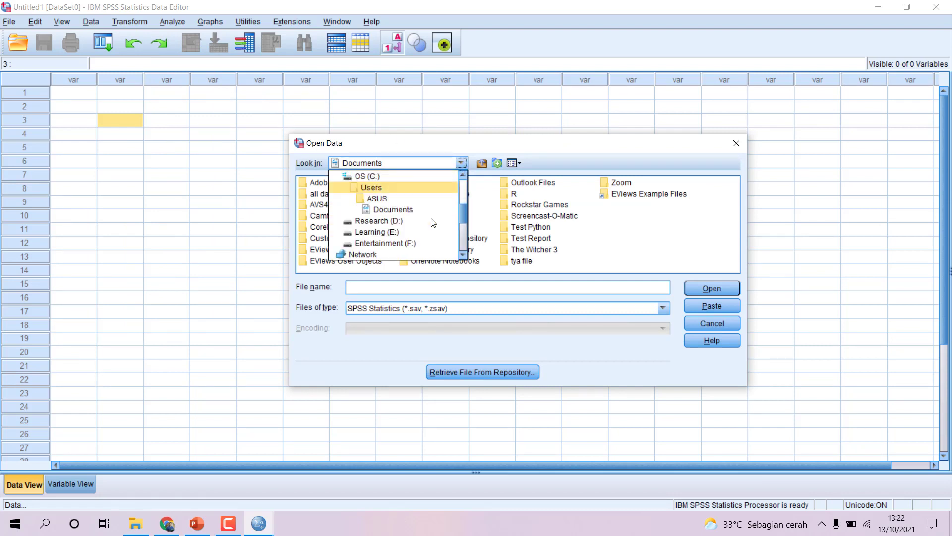
pyautogui.click(395, 219)
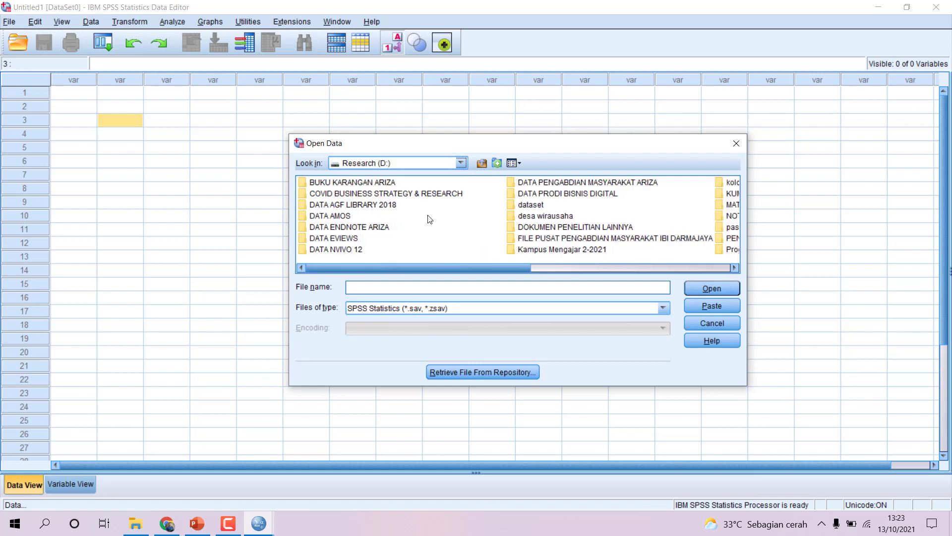
pyautogui.click(506, 216)
pyautogui.press('m')
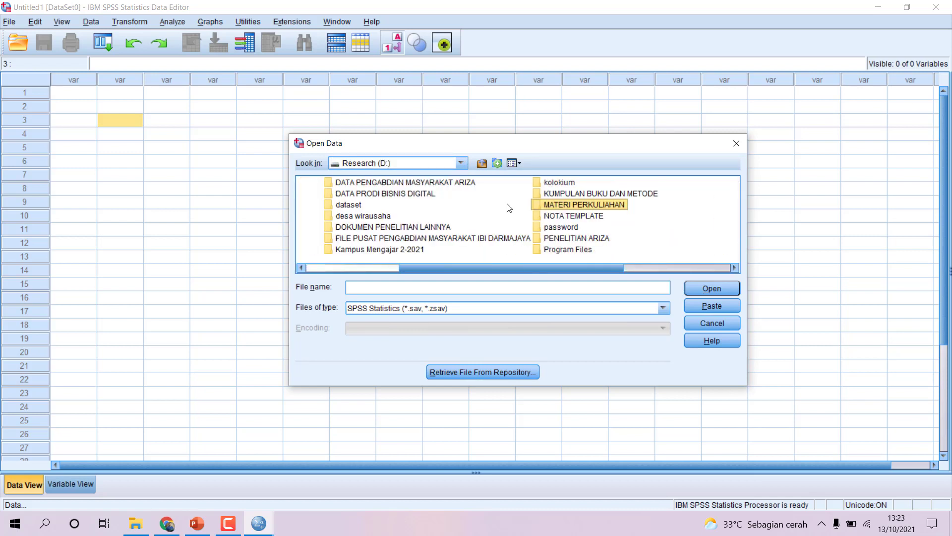
pyautogui.doubleClick(549, 203)
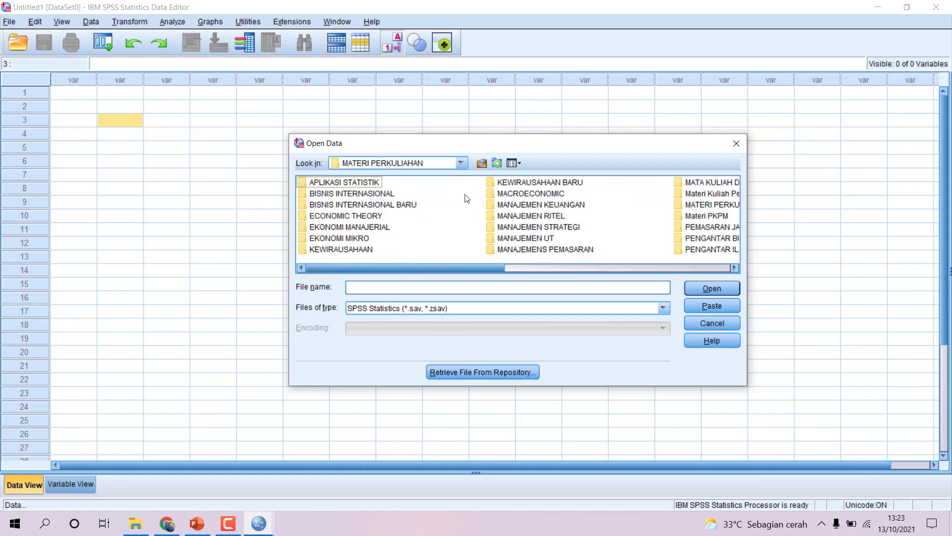
pyautogui.doubleClick(373, 182)
pyautogui.doubleClick(345, 218)
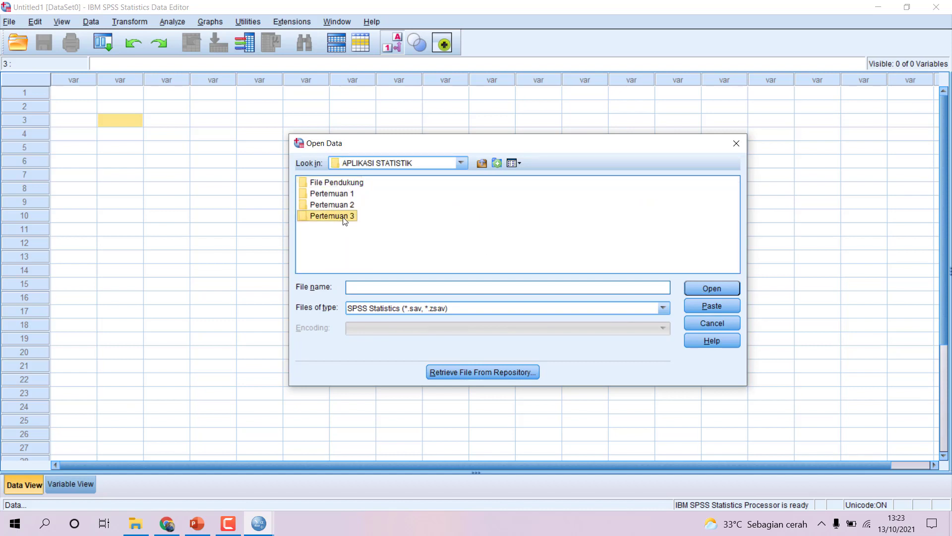
# Step: Select data karyawan1.sav in the Pertemuan 3 folder and open it
pyautogui.click(362, 226)
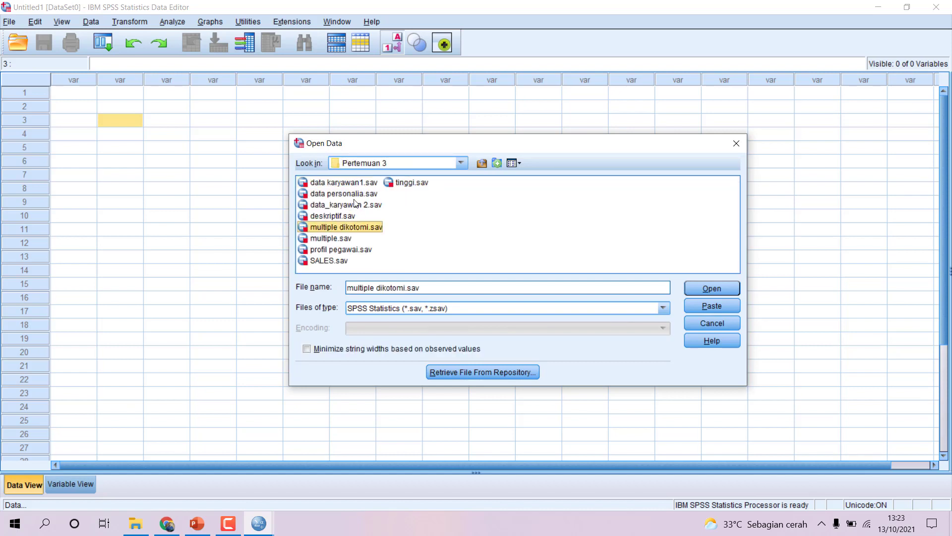
pyautogui.click(360, 204)
pyautogui.click(347, 238)
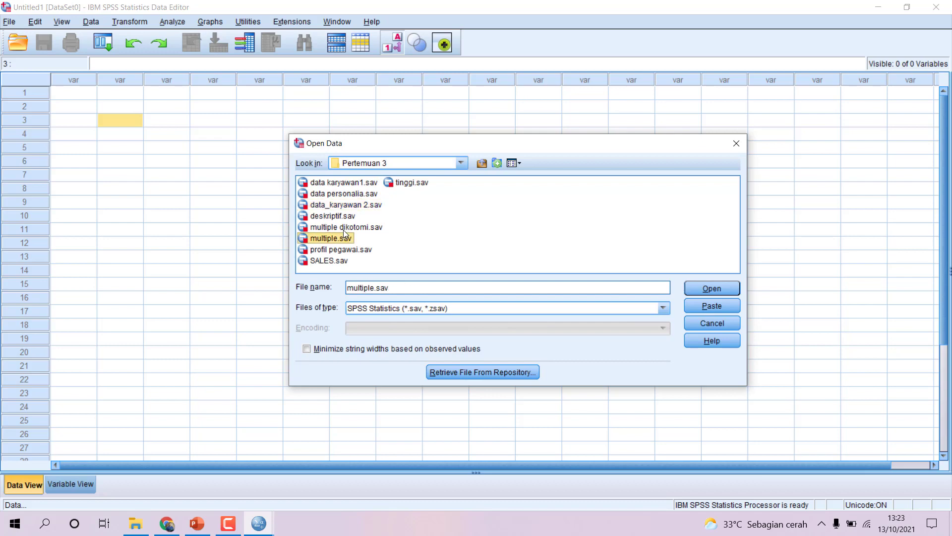
pyautogui.click(347, 184)
pyautogui.click(699, 287)
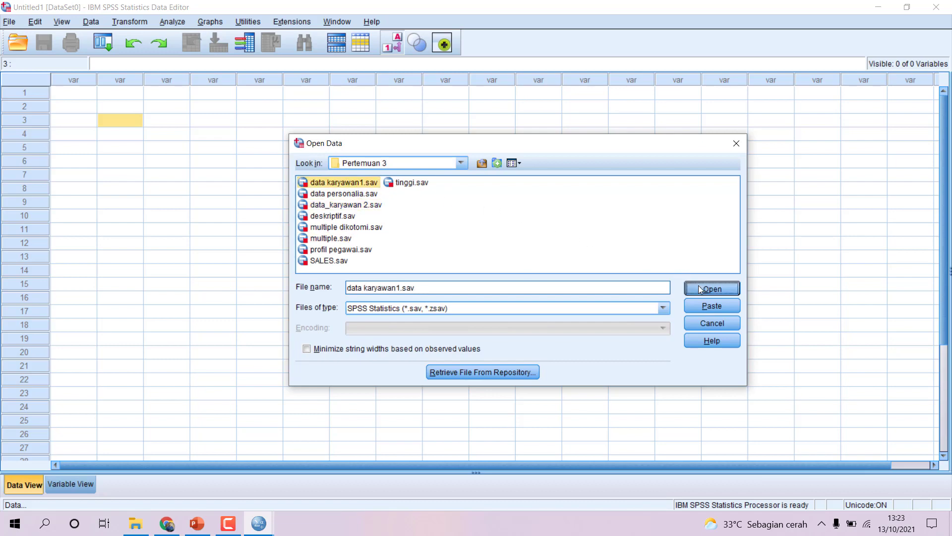
# Step: Look through all employee records and the variable definitions of the dataset, and return to the data
pyautogui.scroll(-6, 281, 132)
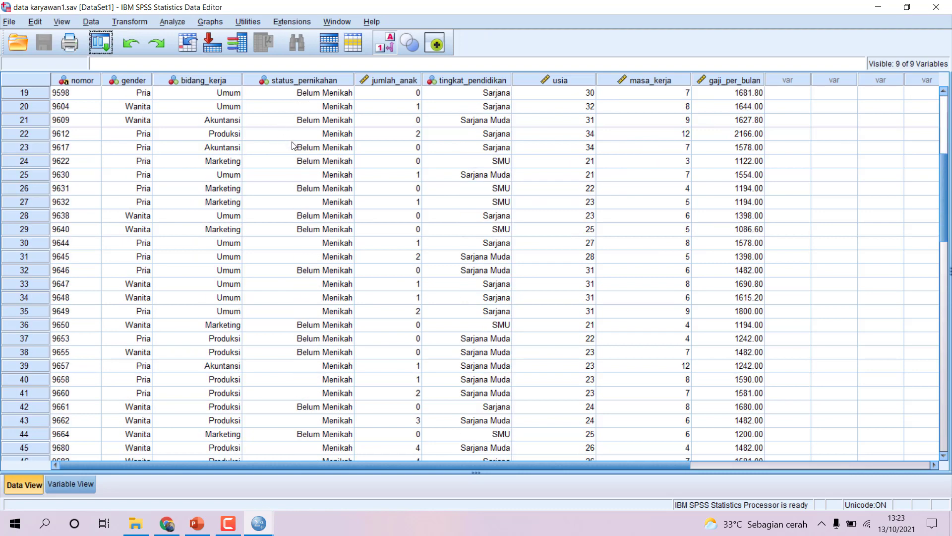
pyautogui.scroll(6, 295, 146)
pyautogui.scroll(-20, 436, 170)
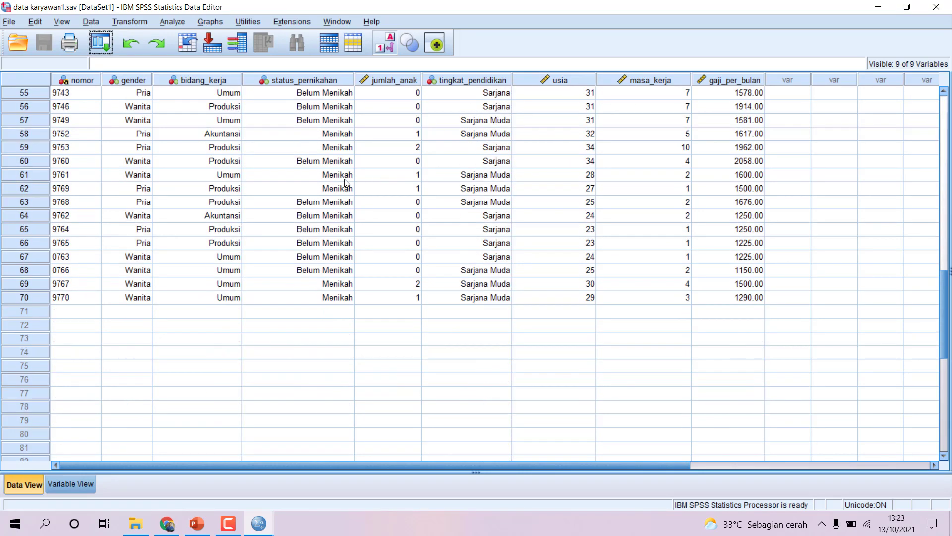
pyautogui.scroll(20, 308, 196)
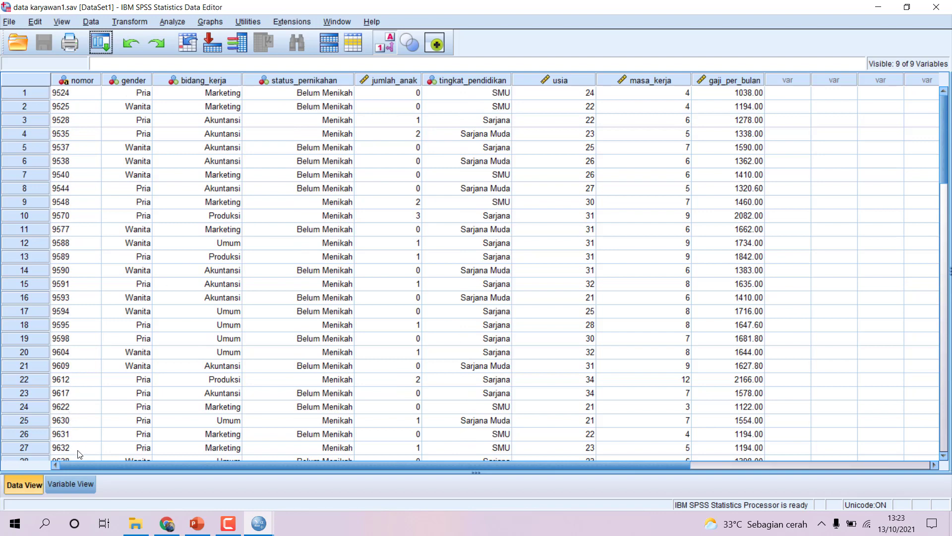
pyautogui.click(84, 485)
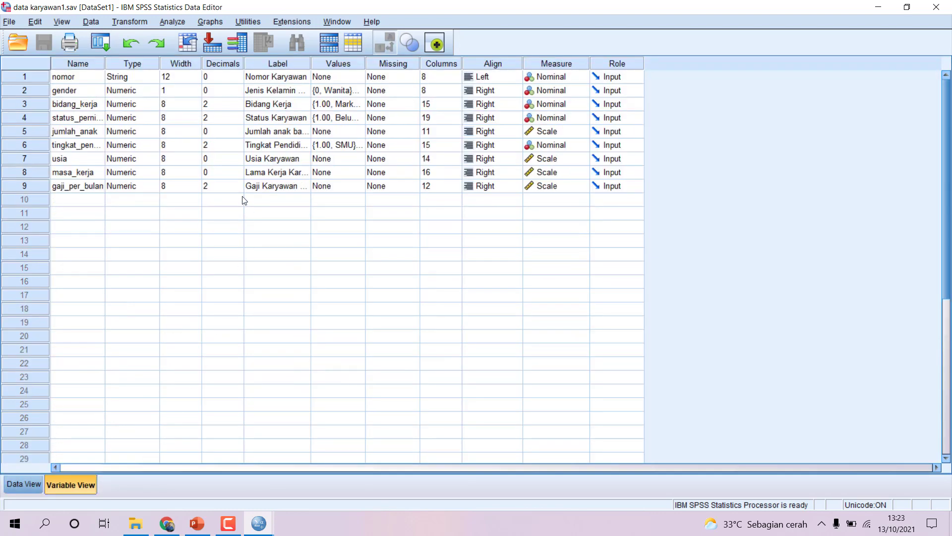
pyautogui.click(29, 484)
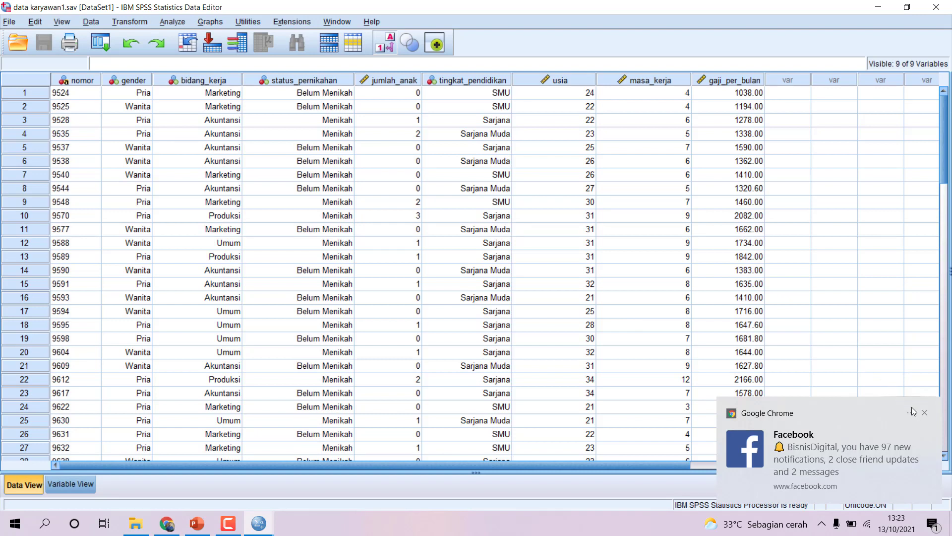
# Step: Dismiss the Facebook notification and inspect the nomor and gender values in the first two rows
pyautogui.click(925, 412)
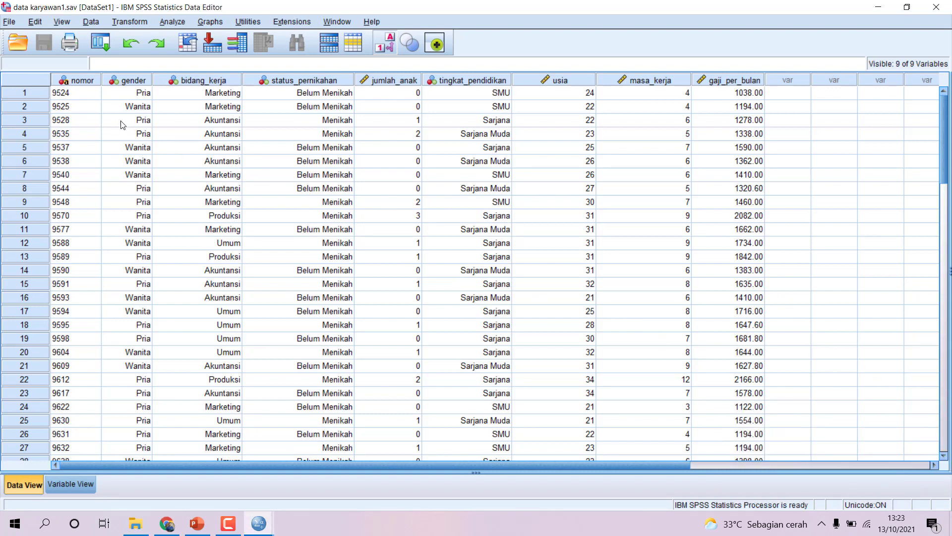
pyautogui.click(75, 94)
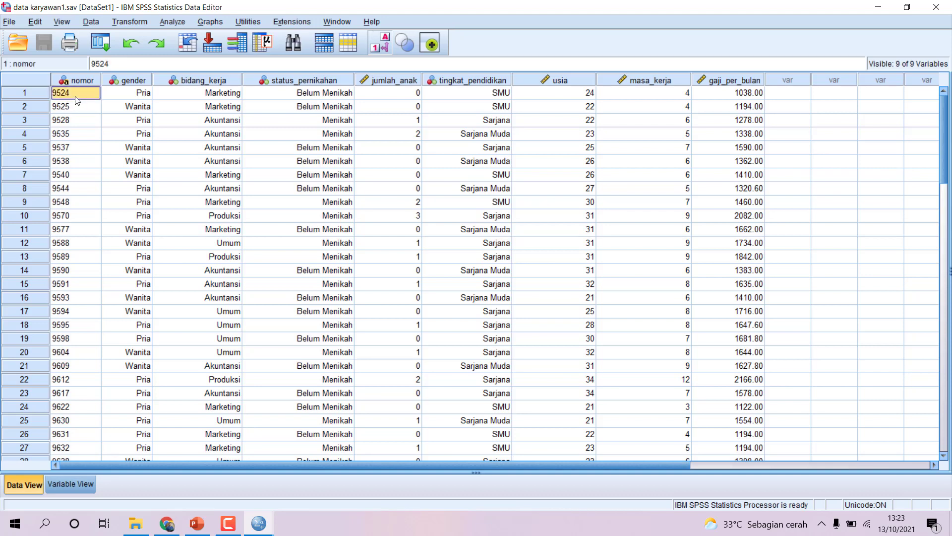
pyautogui.click(84, 112)
pyautogui.click(141, 108)
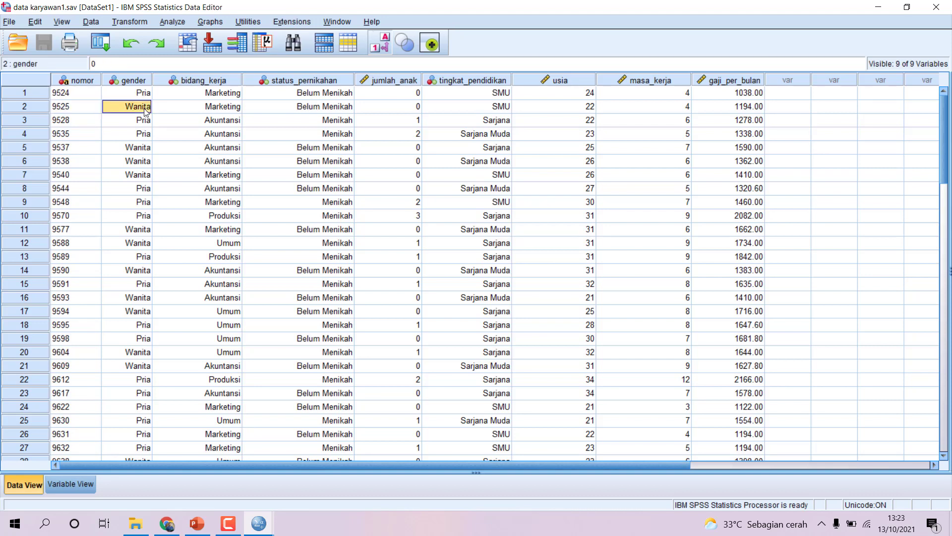
pyautogui.click(137, 94)
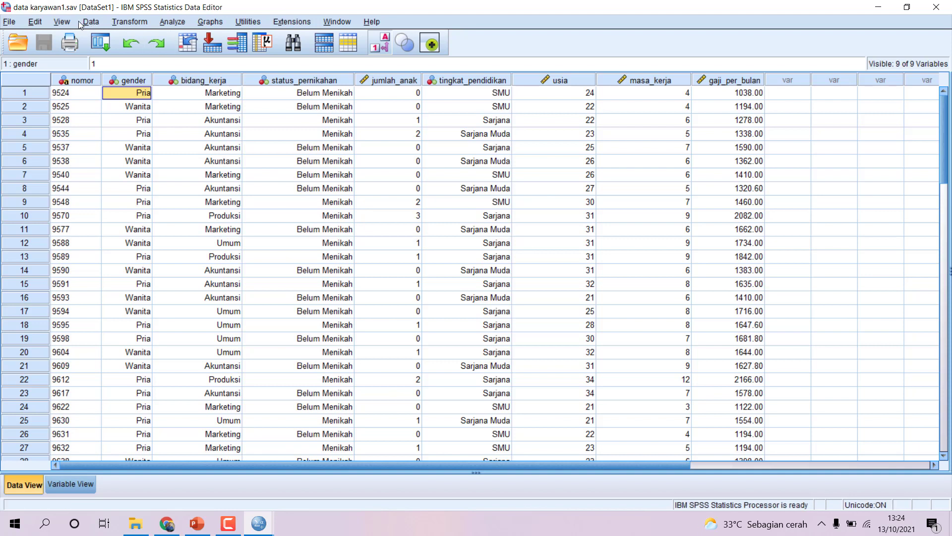
# Step: Show numeric codes instead of value labels in the data, and examine the value labels defined for the bidang_kerja variable
pyautogui.click(62, 22)
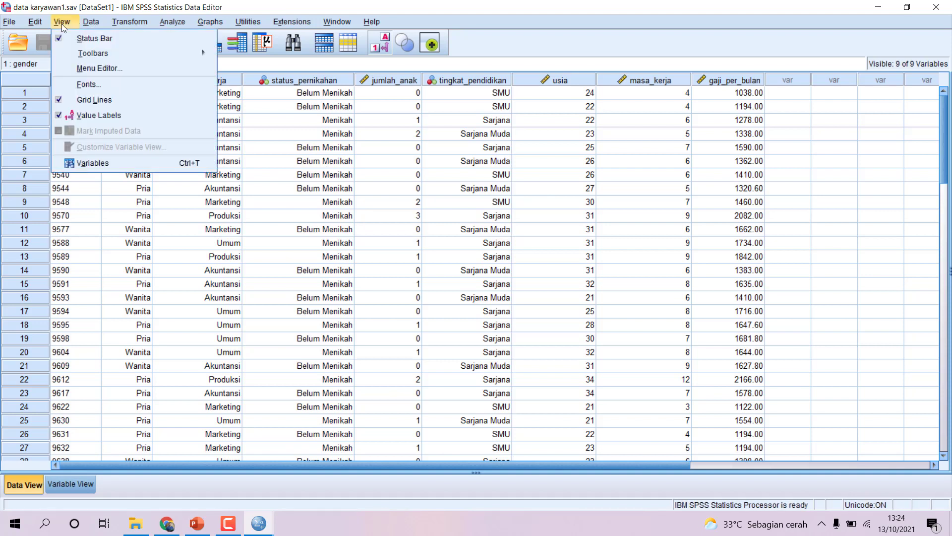
pyautogui.click(97, 119)
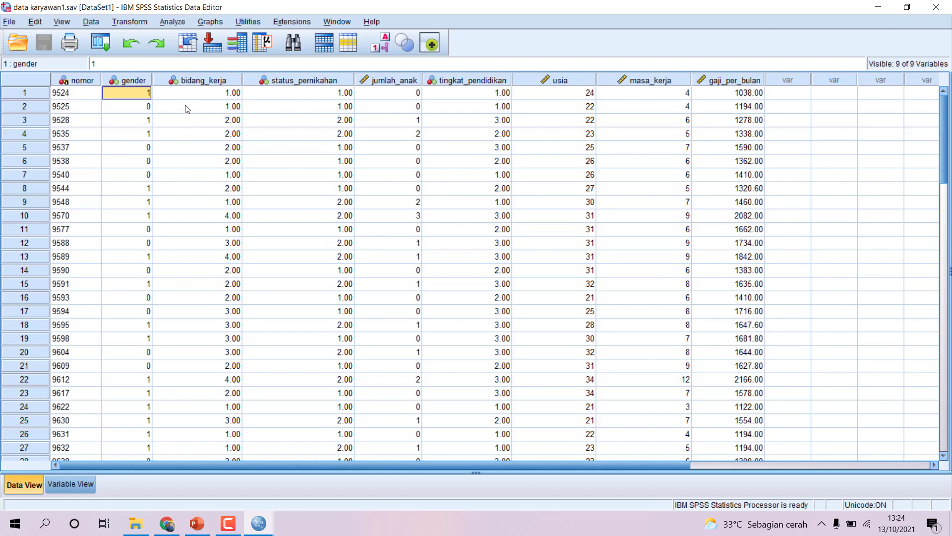
pyautogui.click(70, 479)
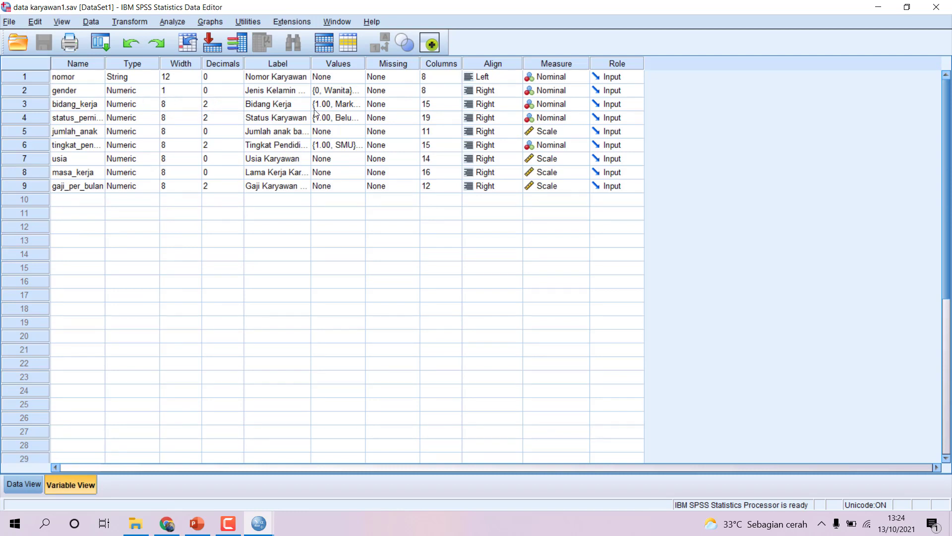
pyautogui.doubleClick(359, 106)
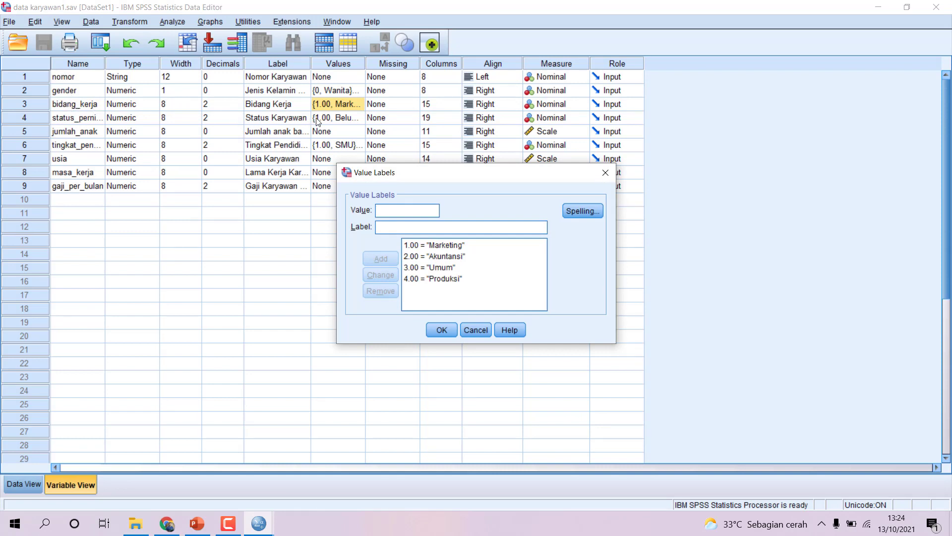
pyautogui.click(430, 247)
pyautogui.click(427, 256)
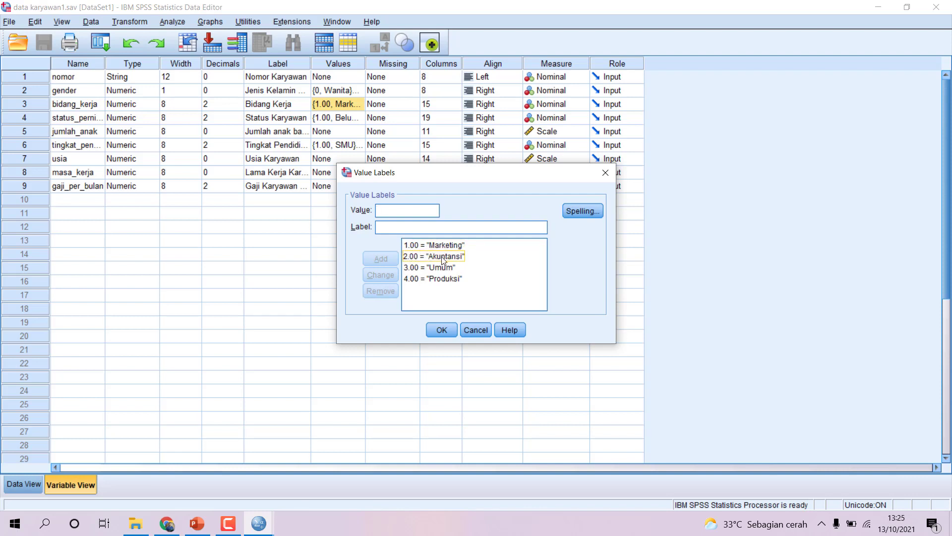
pyautogui.click(416, 268)
pyautogui.click(411, 279)
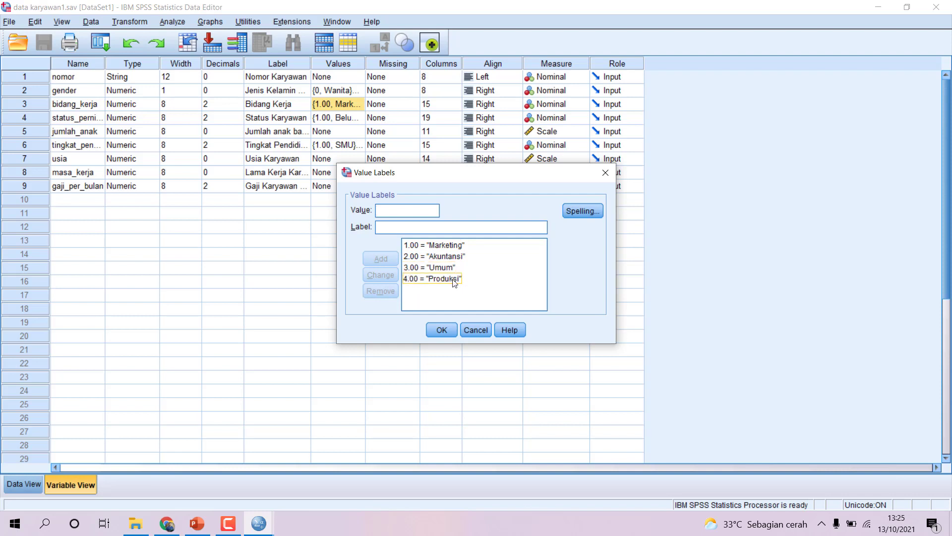
# Step: Add the value label Keuangan for value 5 to the bidang_kerja variable
pyautogui.click(445, 231)
pyautogui.write('Keuang')
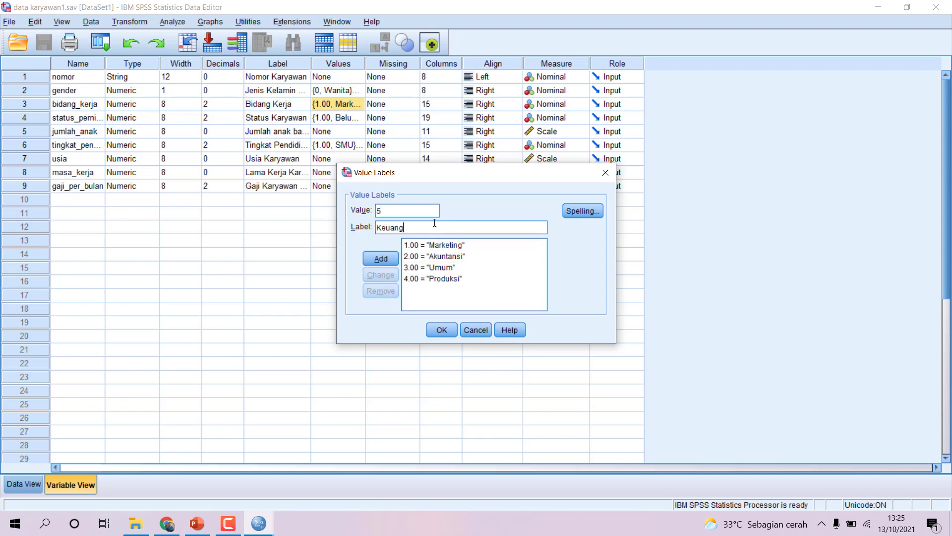
pyautogui.write('an')
pyautogui.click(380, 259)
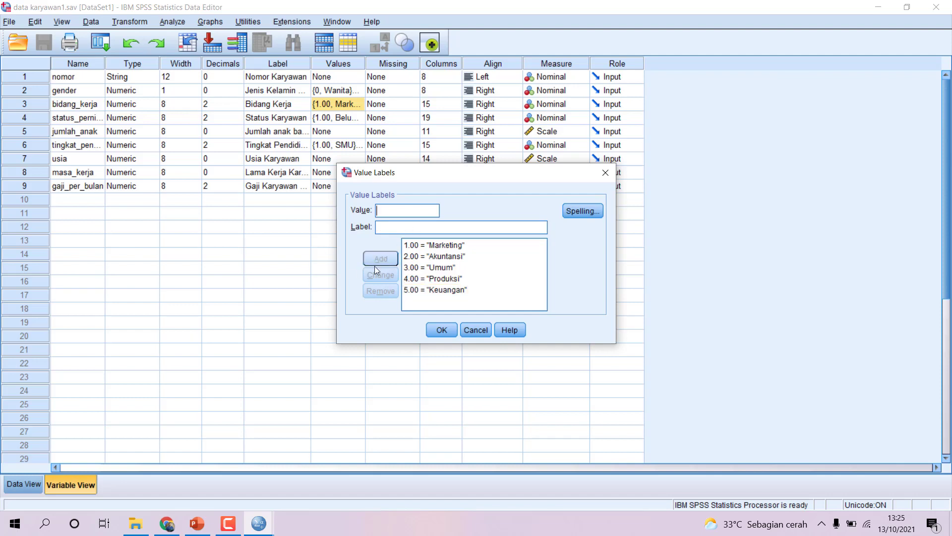
# Step: Remove the Keuangan value label from bidang_kerja and accept the value label list
pyautogui.click(422, 291)
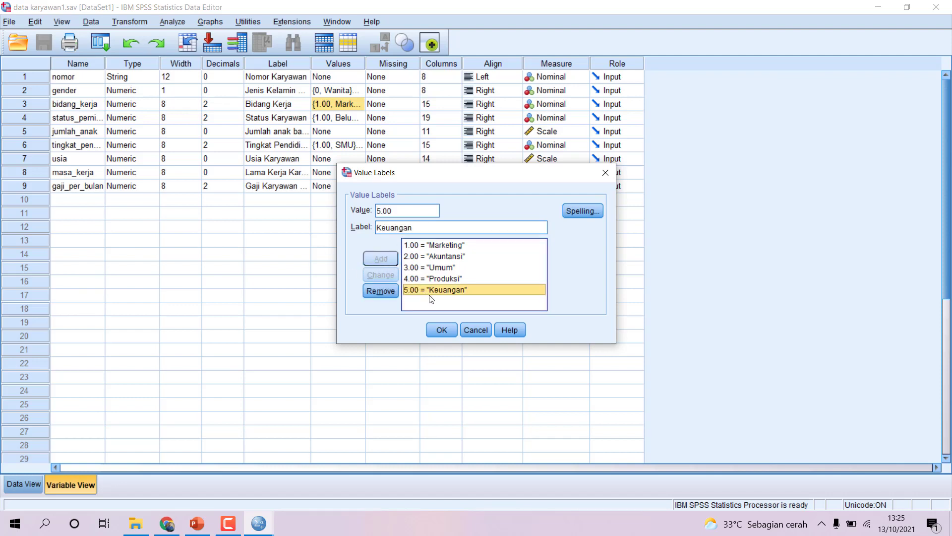
pyautogui.click(389, 291)
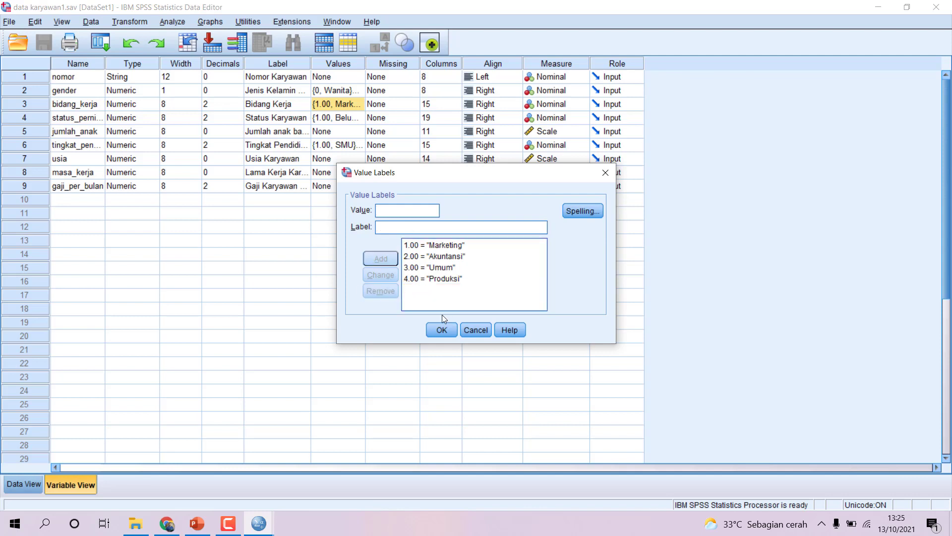
pyautogui.click(439, 330)
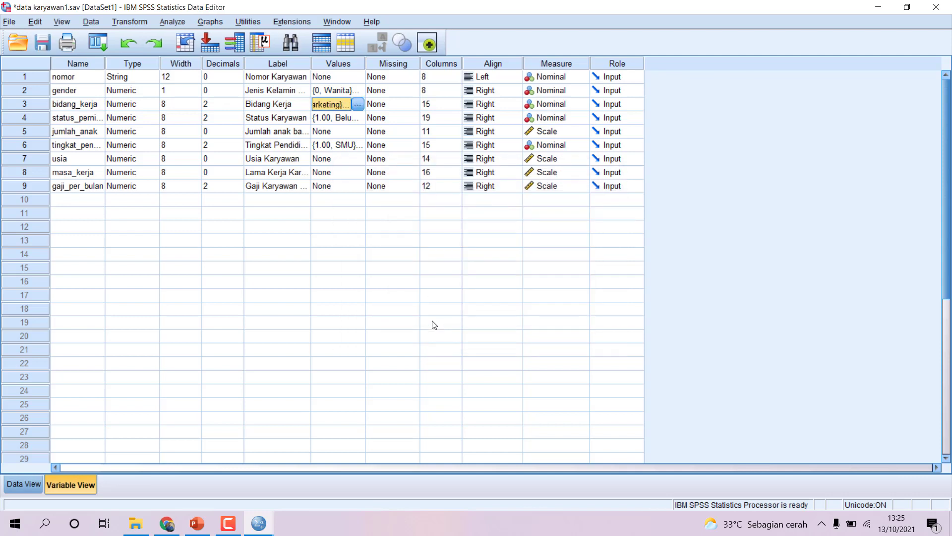
# Step: Check the value label settings of gaji_per_bulan and leave them without making changes
pyautogui.click(347, 186)
pyautogui.click(357, 186)
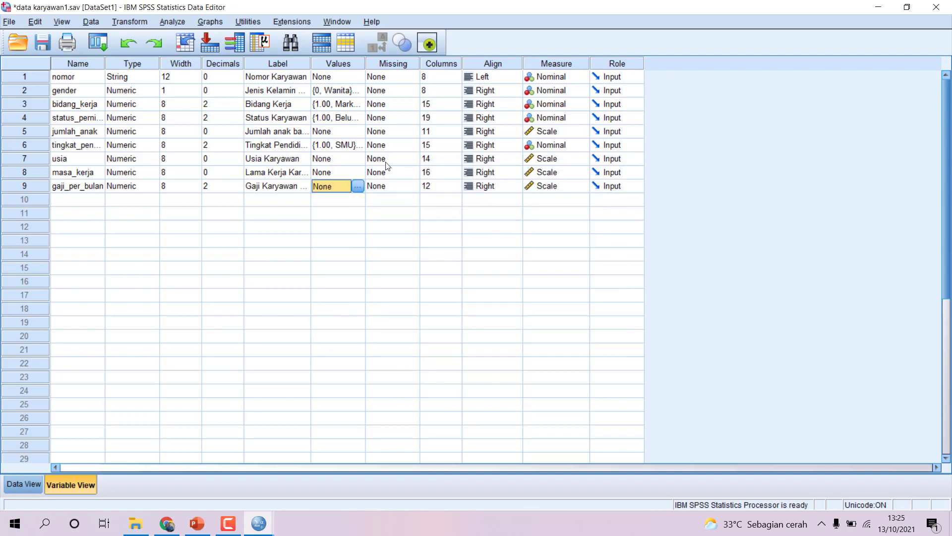
pyautogui.click(474, 329)
# Step: Review the first five variables and their measurement levels, checking the options for nomor and keeping it Nominal
pyautogui.click(551, 80)
pyautogui.click(98, 79)
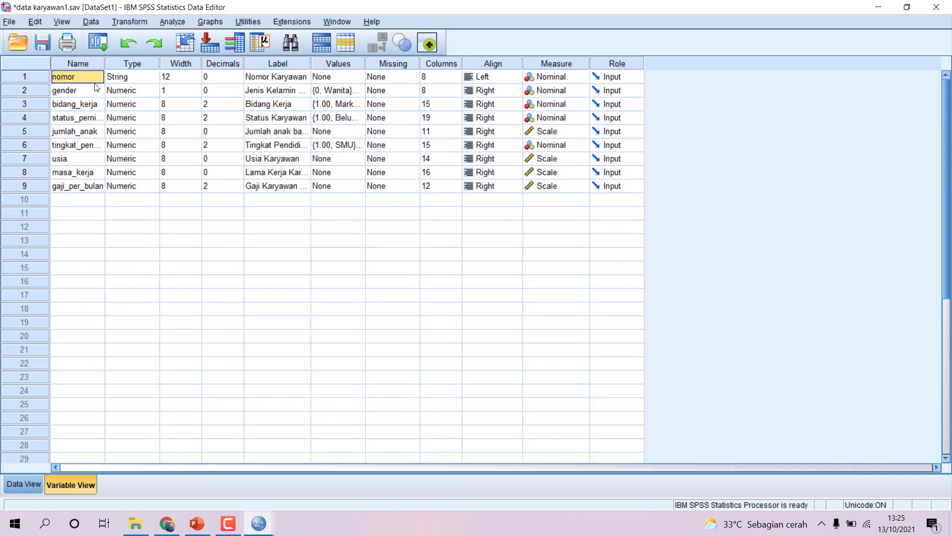
pyautogui.click(96, 92)
pyautogui.click(96, 106)
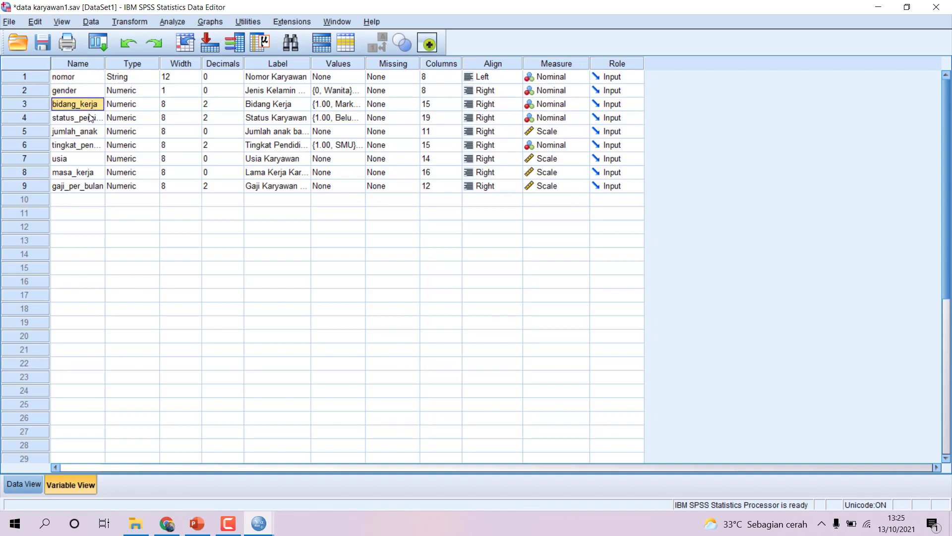
pyautogui.click(90, 119)
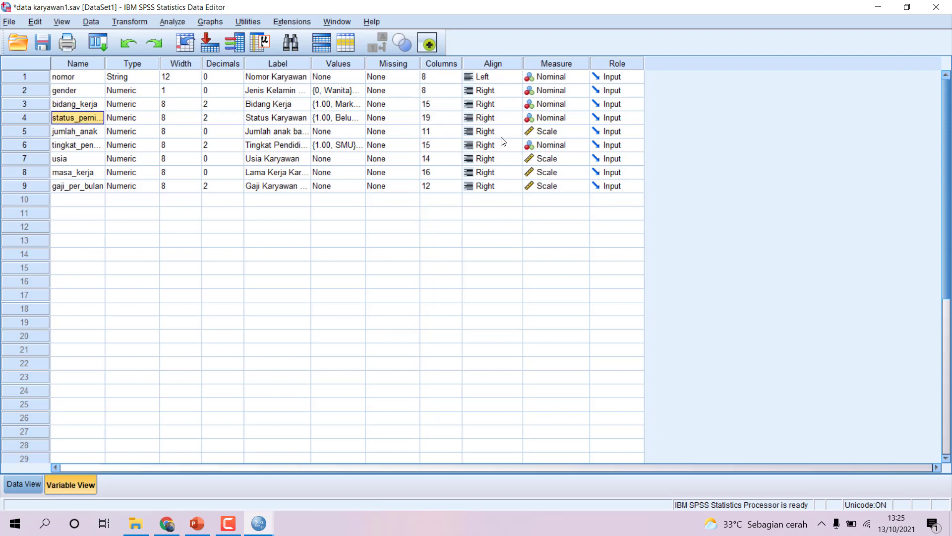
pyautogui.click(577, 80)
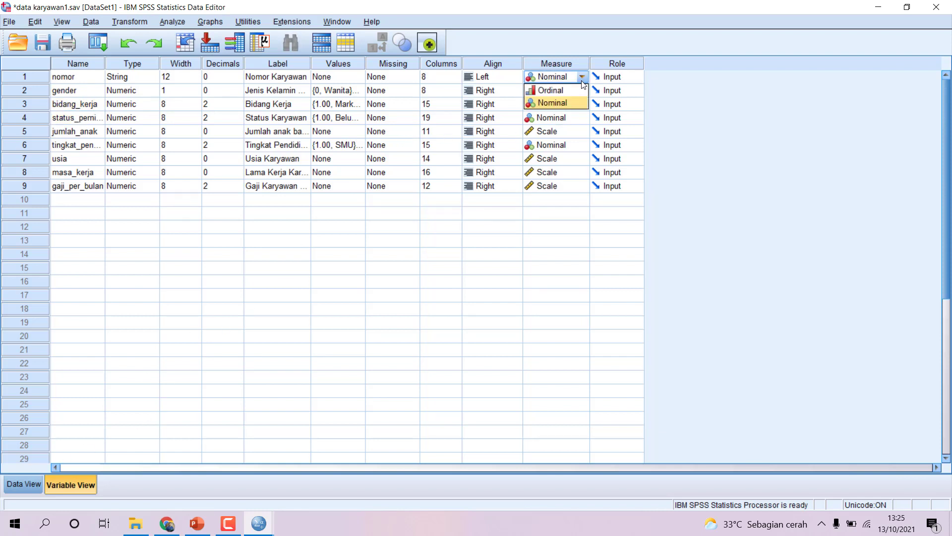
pyautogui.click(554, 102)
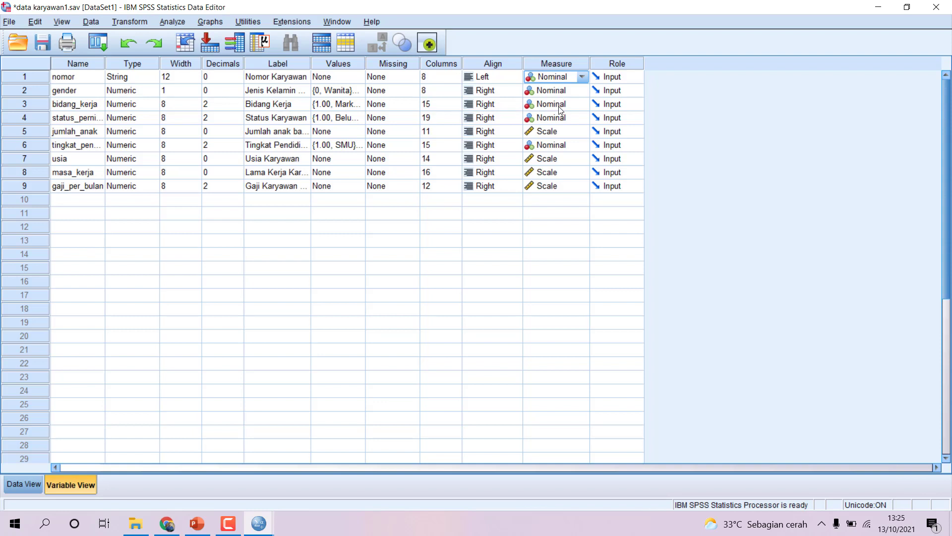
pyautogui.click(83, 134)
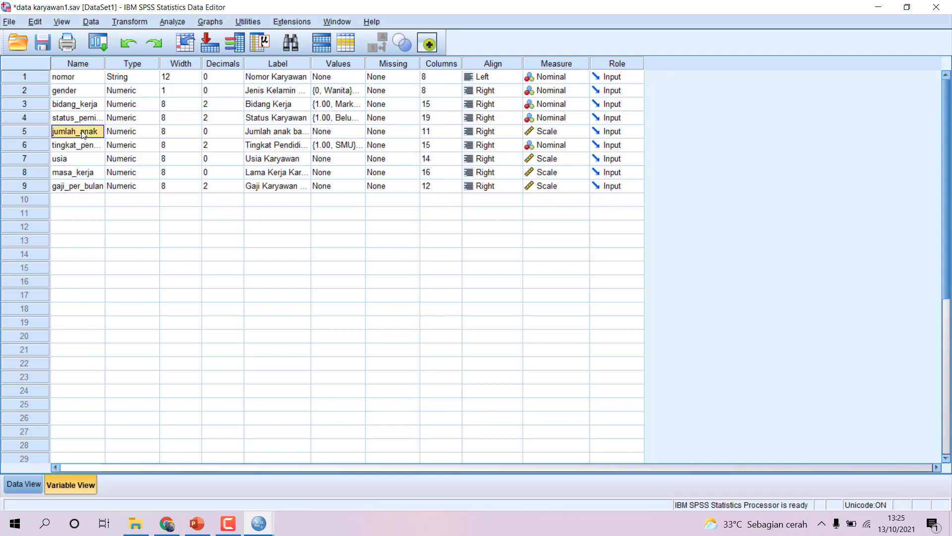
pyautogui.click(42, 134)
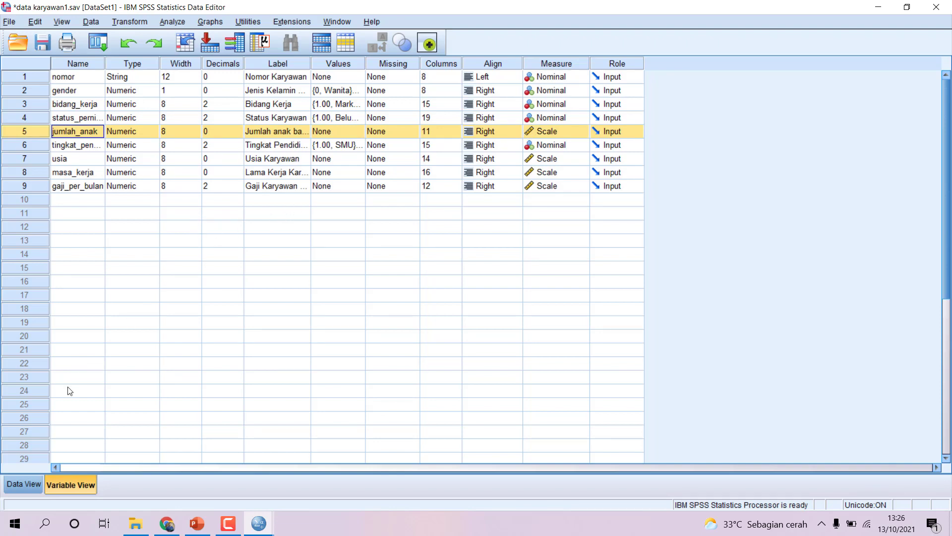
# Step: Return to the employee records, look through the coded values and display value labels instead of the codes
pyautogui.click(29, 490)
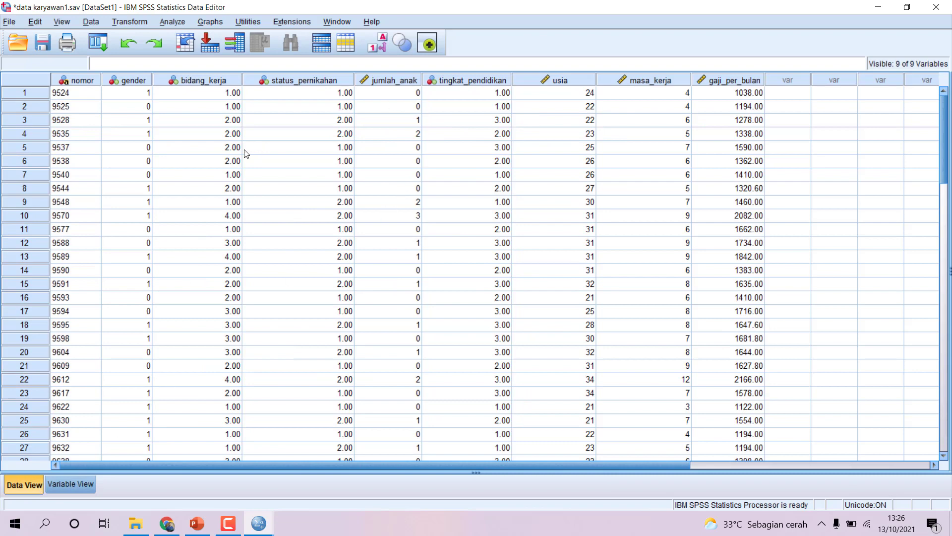
pyautogui.scroll(-12, 208, 157)
pyautogui.scroll(12, 208, 157)
pyautogui.click(61, 21)
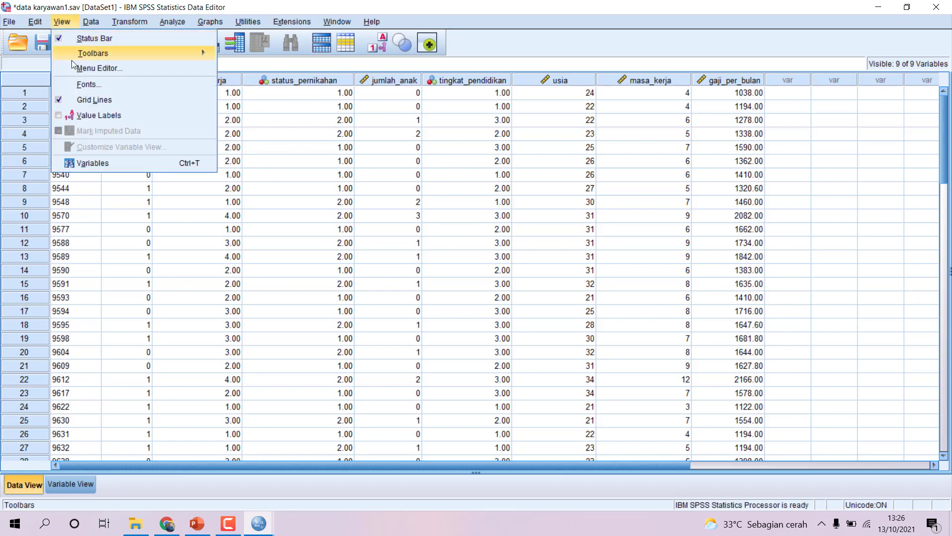
pyautogui.click(91, 117)
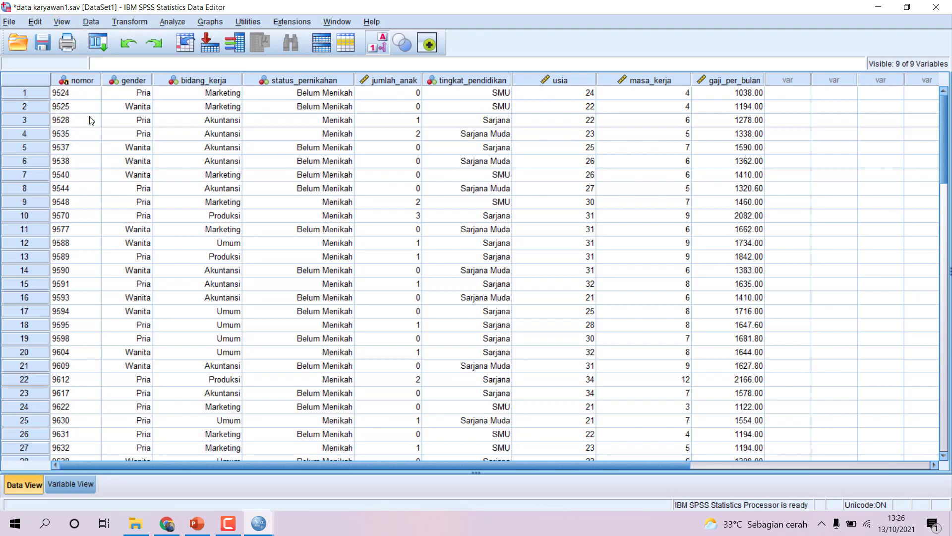
# Step: Look through the labelled employee records across the marital status, education, age and years-of-service columns
pyautogui.click(325, 162)
pyautogui.click(492, 198)
pyautogui.click(637, 188)
pyautogui.click(638, 256)
pyautogui.click(556, 284)
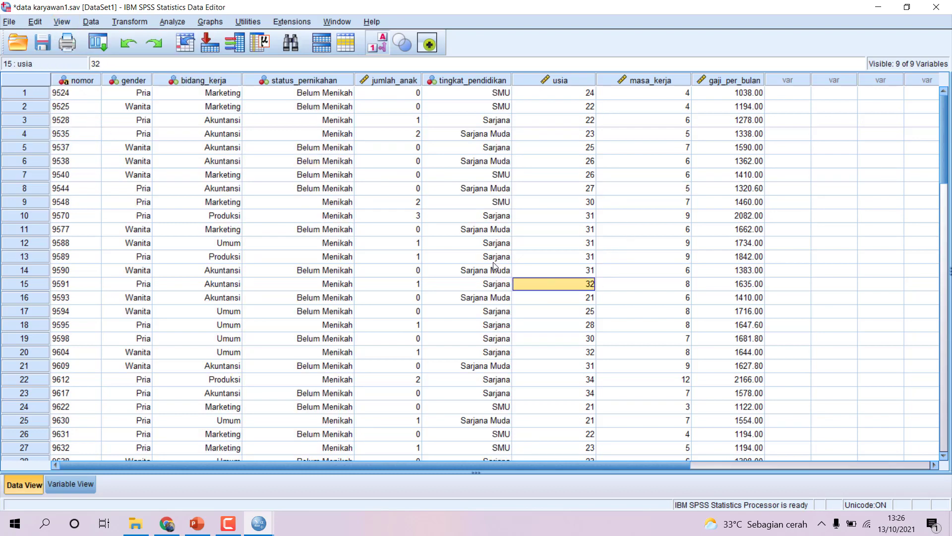
pyautogui.click(391, 242)
pyautogui.click(278, 215)
pyautogui.click(443, 177)
pyautogui.scroll(-2, 449, 238)
pyautogui.scroll(-9, 436, 284)
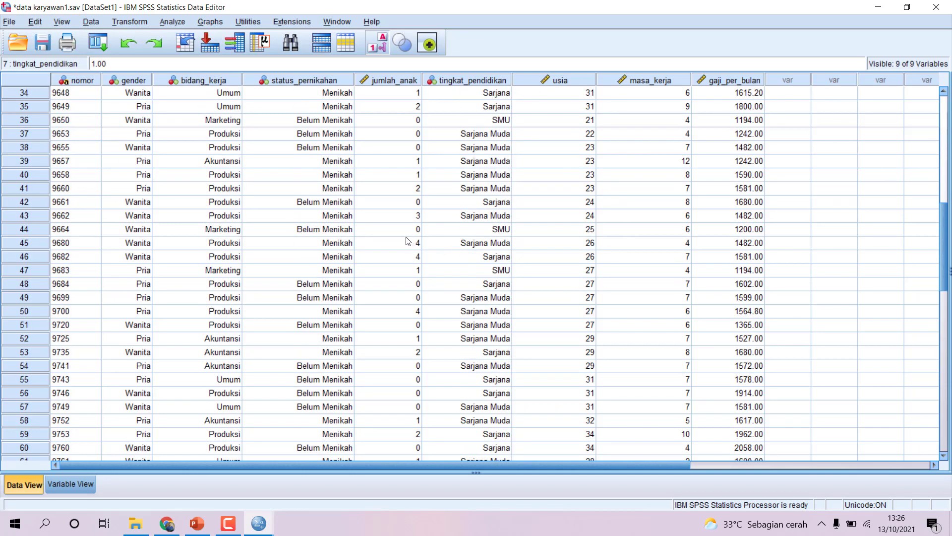
pyautogui.scroll(11, 409, 240)
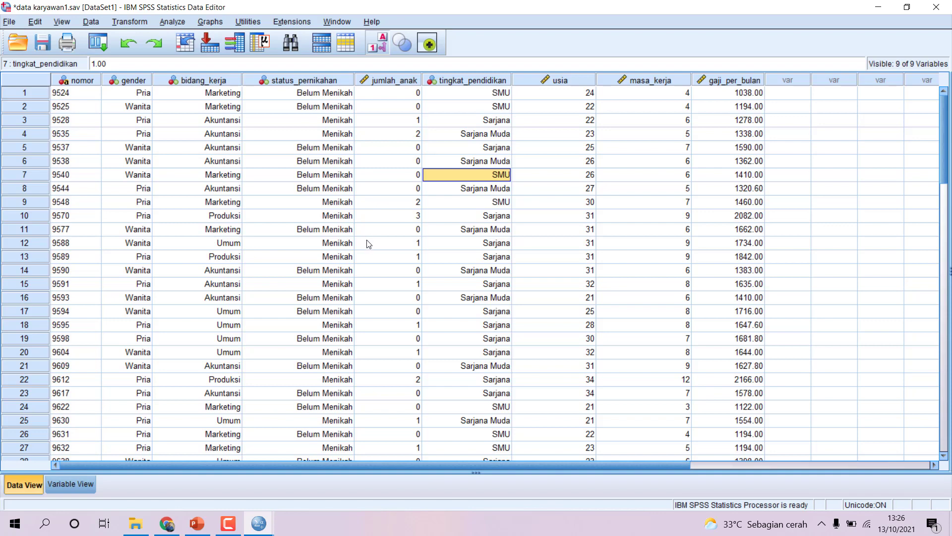
# Step: Start a Custom Tables analysis, accept the value label notice and widen the variable list to show fuller names
pyautogui.click(173, 23)
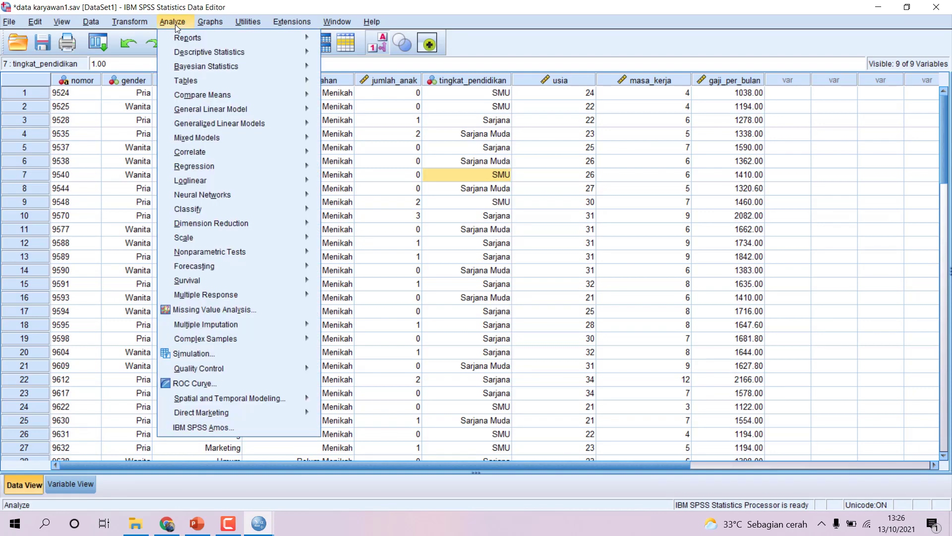
pyautogui.moveTo(202, 81)
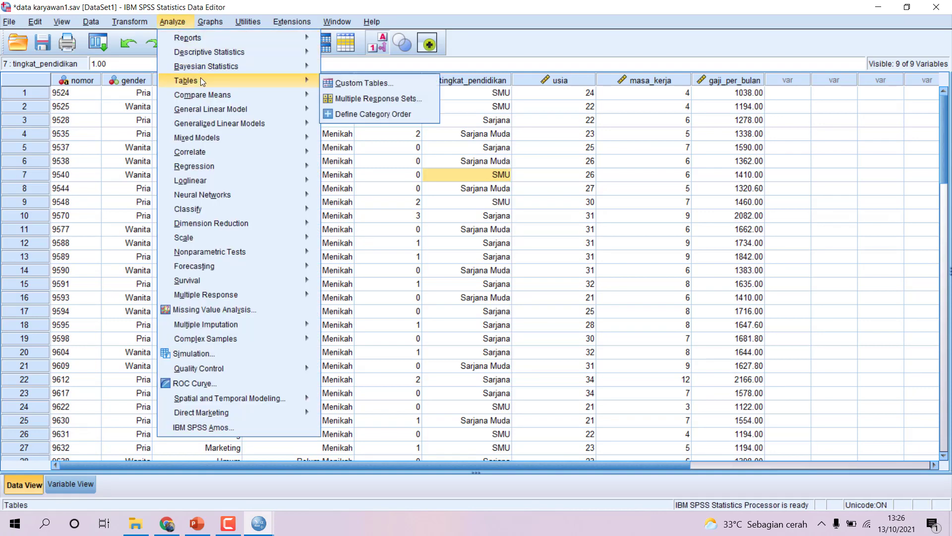
pyautogui.click(352, 83)
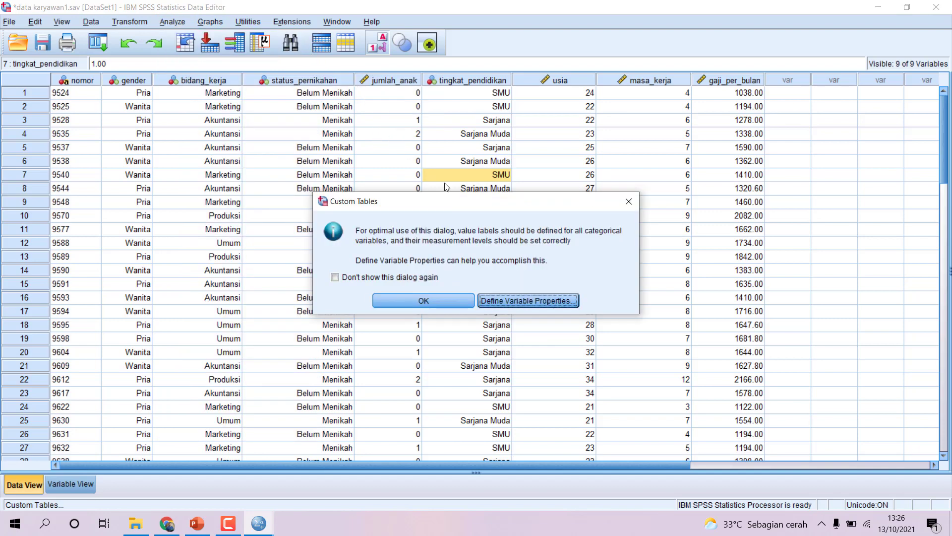
pyautogui.click(423, 301)
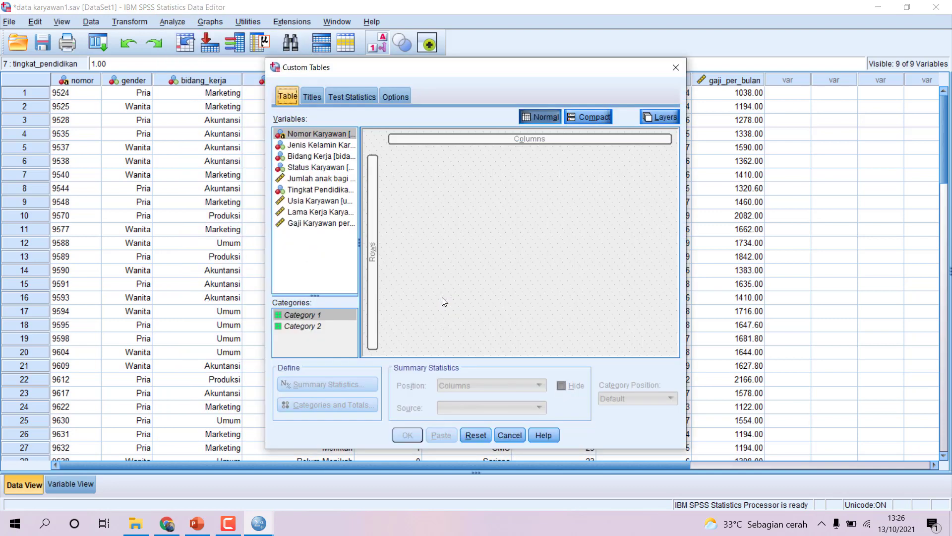
pyautogui.moveTo(424, 72); pyautogui.dragTo(439, 68)
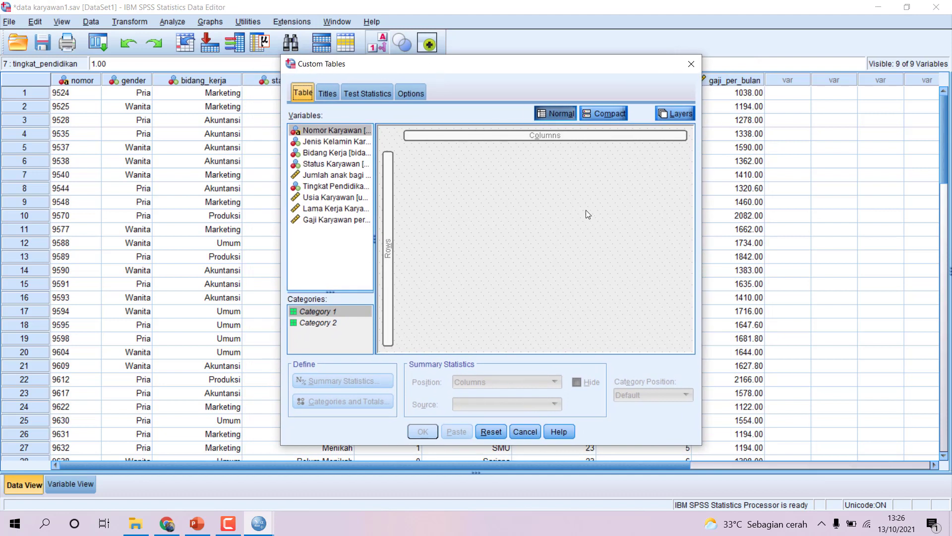
pyautogui.click(333, 310)
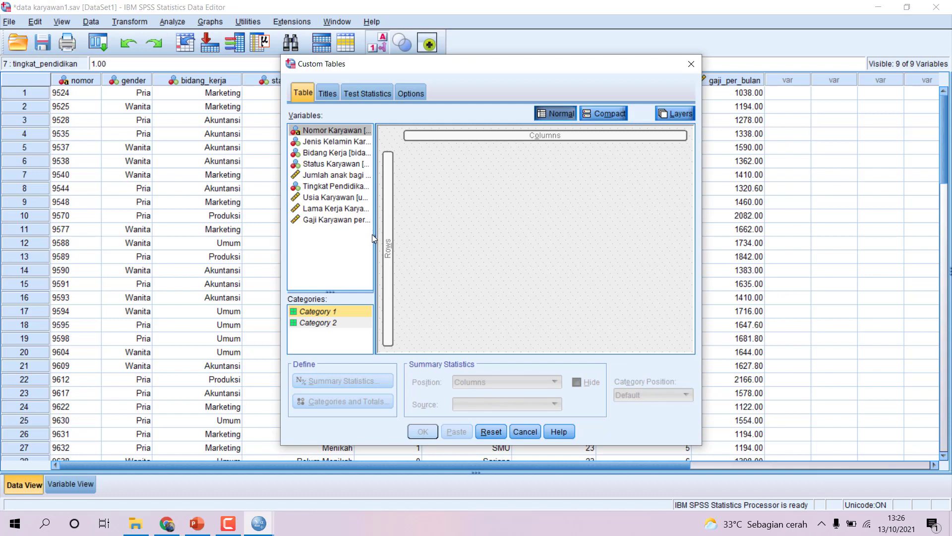
pyautogui.moveTo(374, 239); pyautogui.dragTo(419, 245)
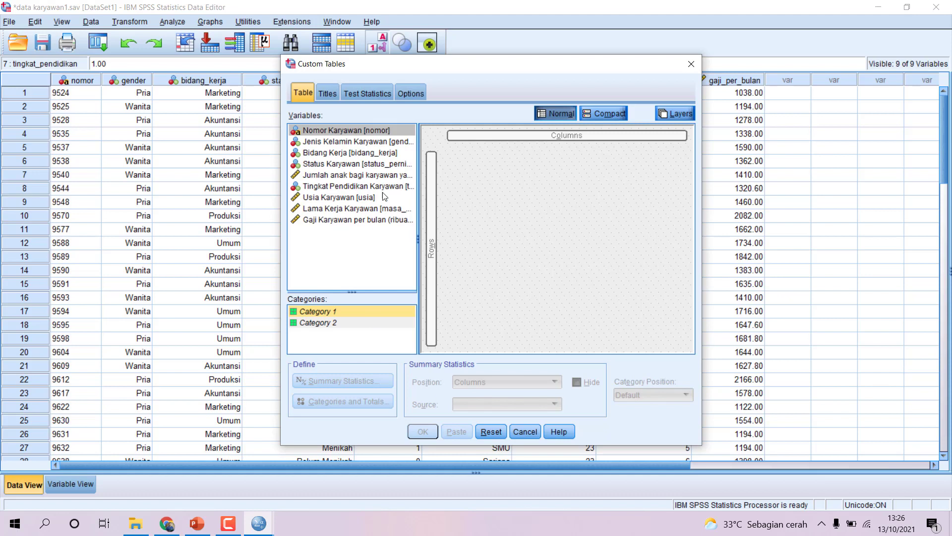
# Step: Place Bidang Kerja in the columns and Tingkat Pendidikan Karyawan in the rows of the custom table
pyautogui.click(343, 143)
pyautogui.moveTo(335, 152); pyautogui.dragTo(543, 139)
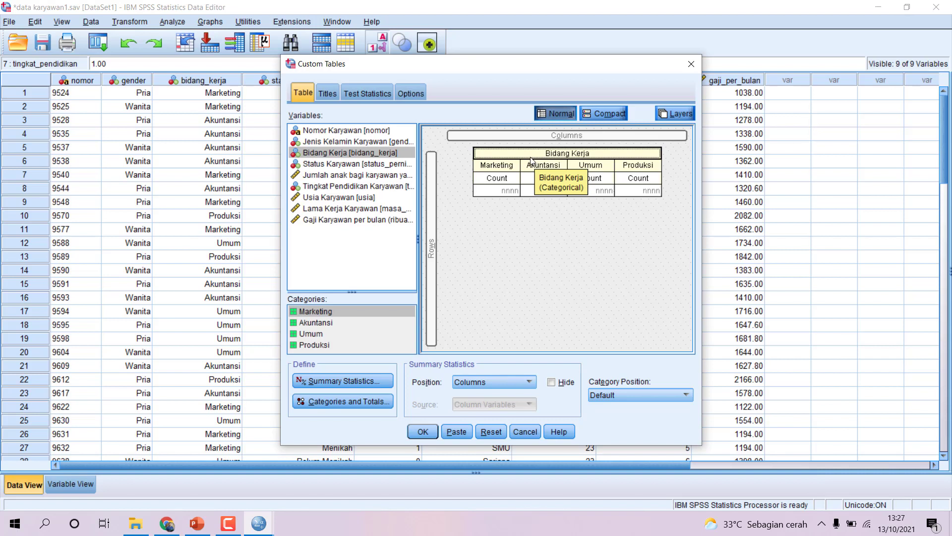
pyautogui.click(382, 186)
pyautogui.moveTo(368, 188); pyautogui.dragTo(432, 199)
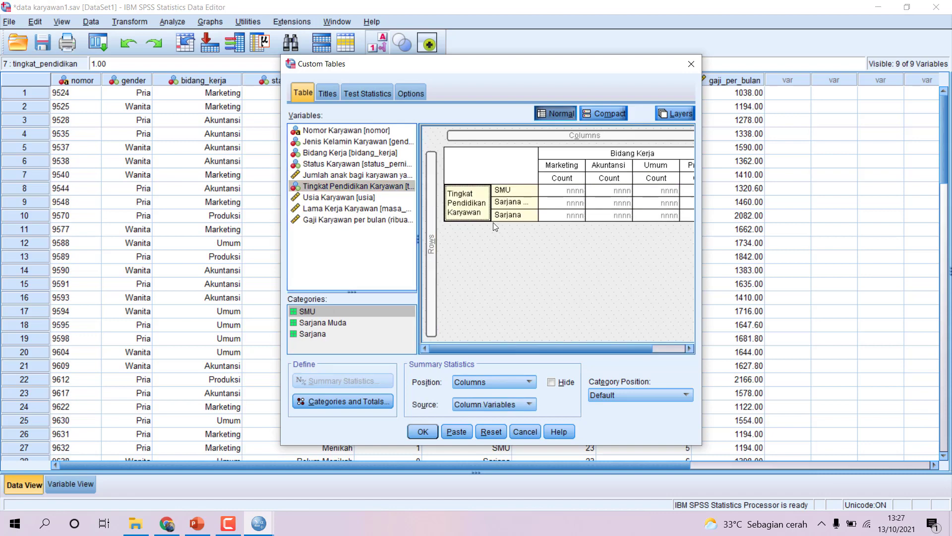
# Step: Reset the custom table layout to empty rows and columns
pyautogui.moveTo(569, 347); pyautogui.dragTo(555, 343)
pyautogui.click(491, 431)
pyautogui.click(472, 270)
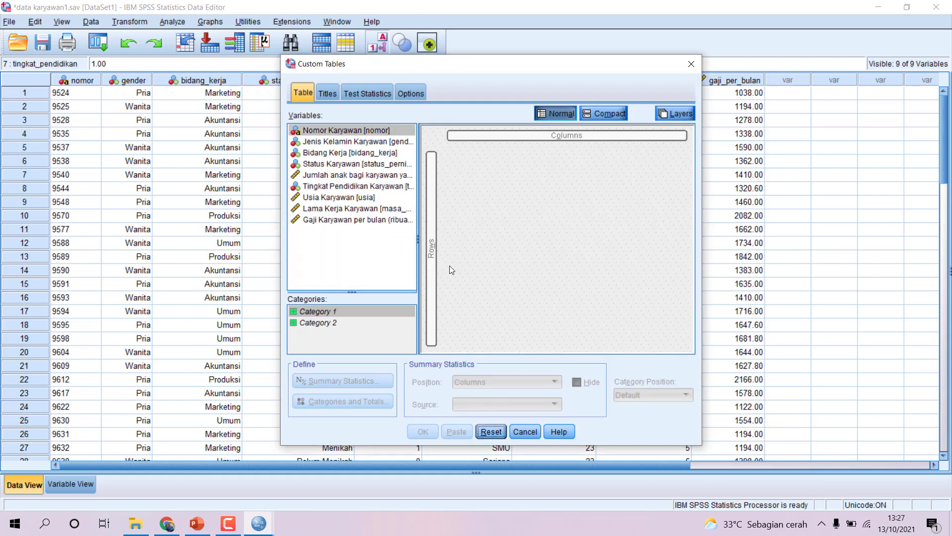
# Step: Place Bidang Kerja in the columns and Tingkat Pendidikan Karyawan in the rows of the emptied custom table
pyautogui.moveTo(345, 152); pyautogui.dragTo(529, 142)
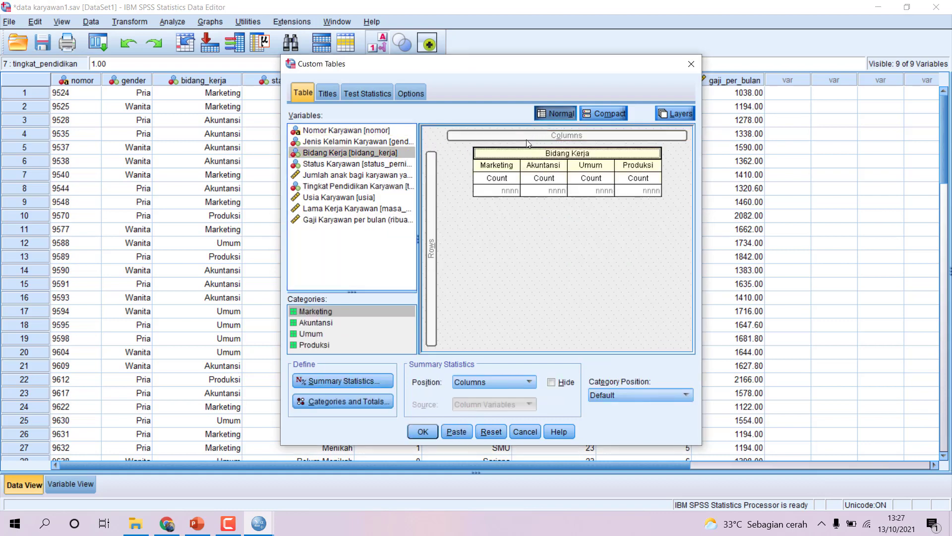
pyautogui.moveTo(355, 186); pyautogui.dragTo(436, 192)
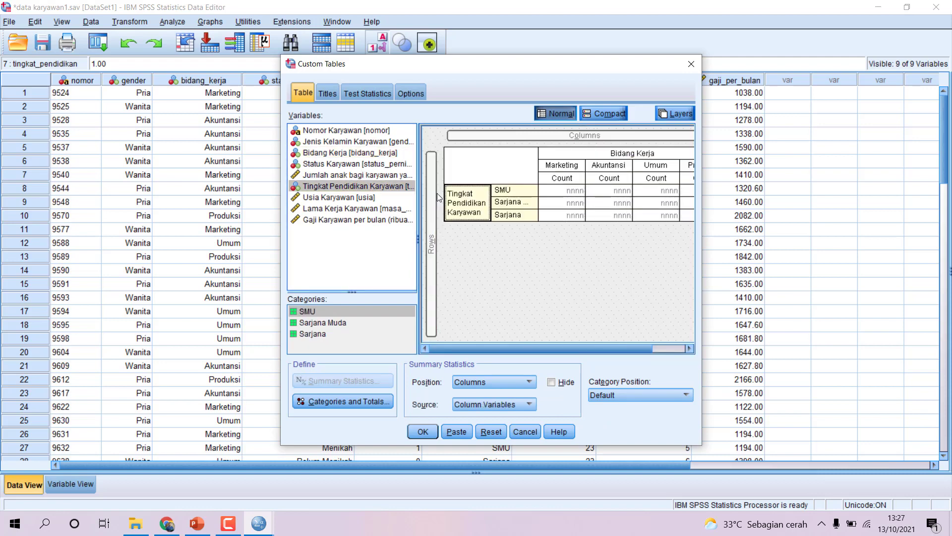
pyautogui.moveTo(593, 348); pyautogui.dragTo(542, 338)
pyautogui.click(573, 347)
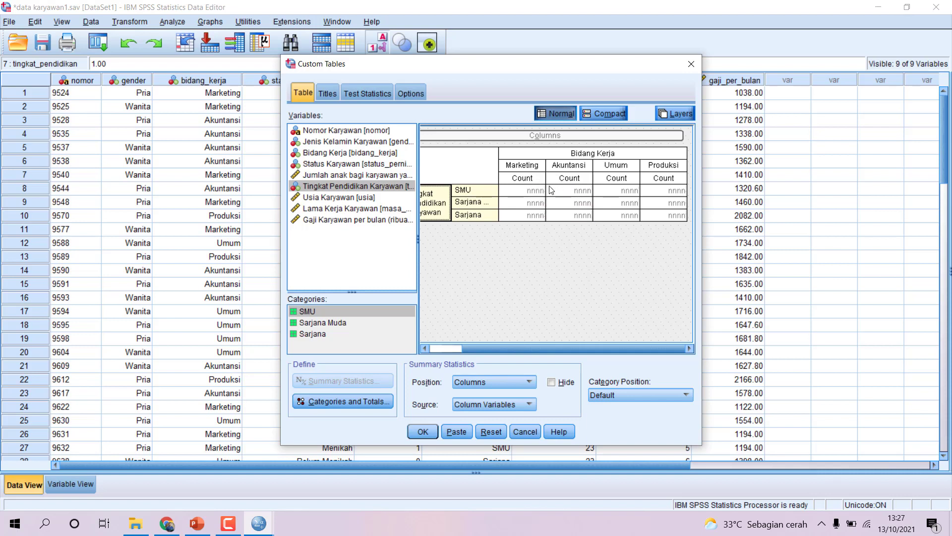
# Step: Look through the count, row, column and layer percent summary statistics available for Bidang Kerja without changing the selection
pyautogui.click(531, 180)
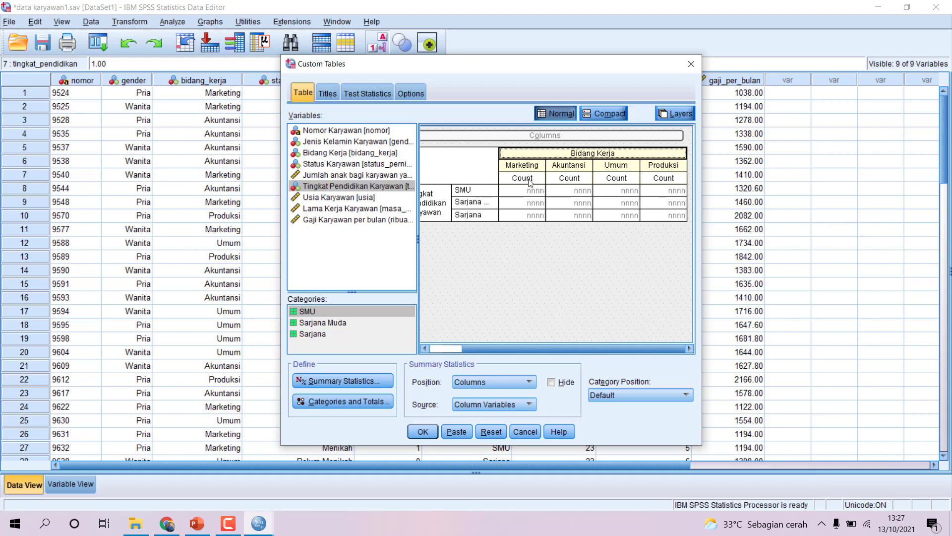
pyautogui.click(339, 382)
pyautogui.click(205, 105)
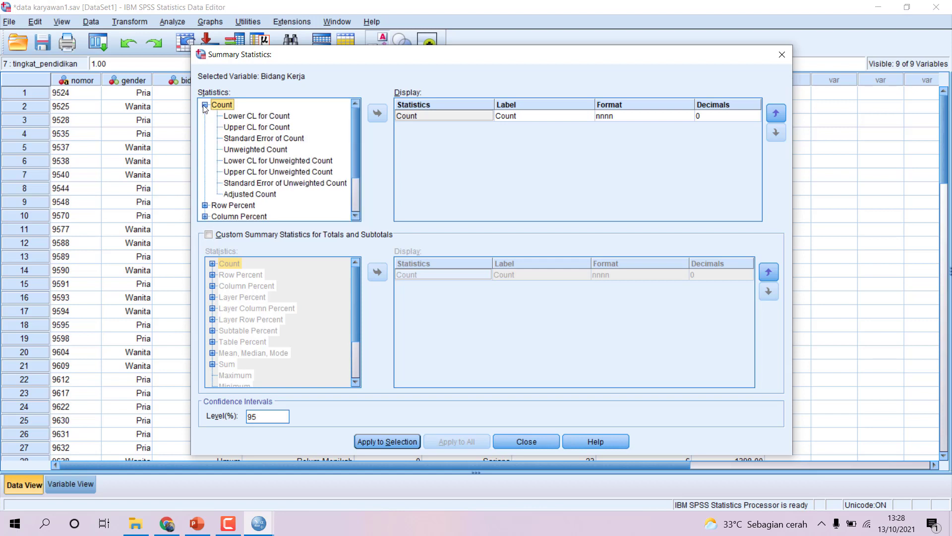
pyautogui.scroll(-1, 215, 158)
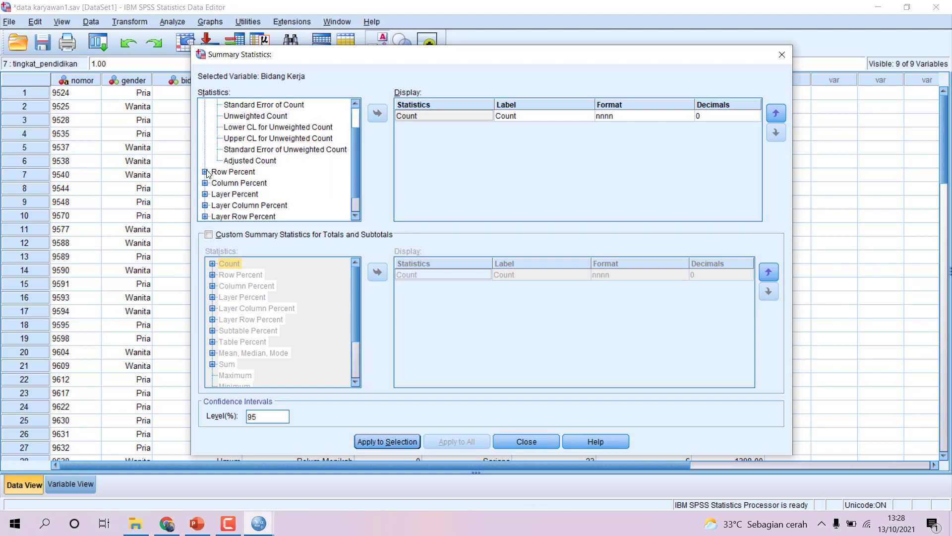
pyautogui.scroll(-1, 219, 175)
pyautogui.scroll(2, 224, 181)
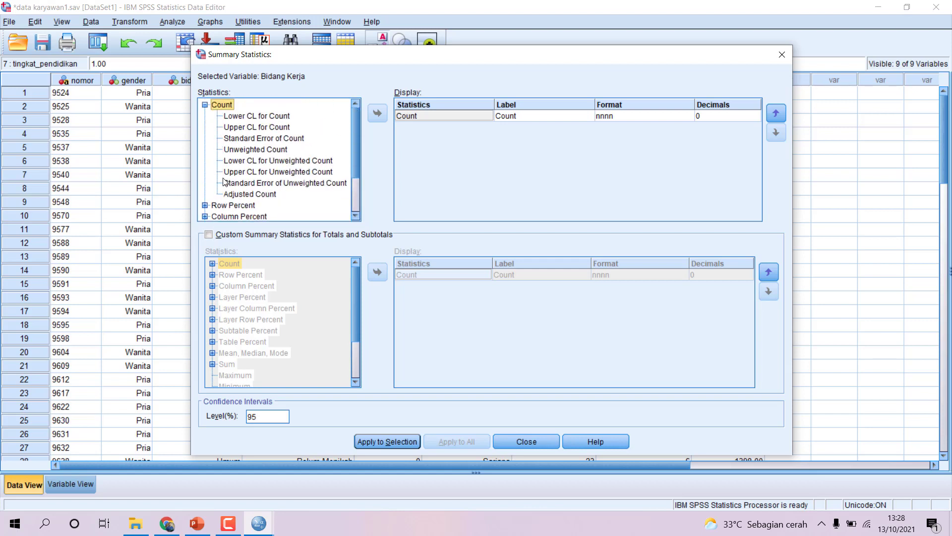
pyautogui.scroll(-2, 231, 208)
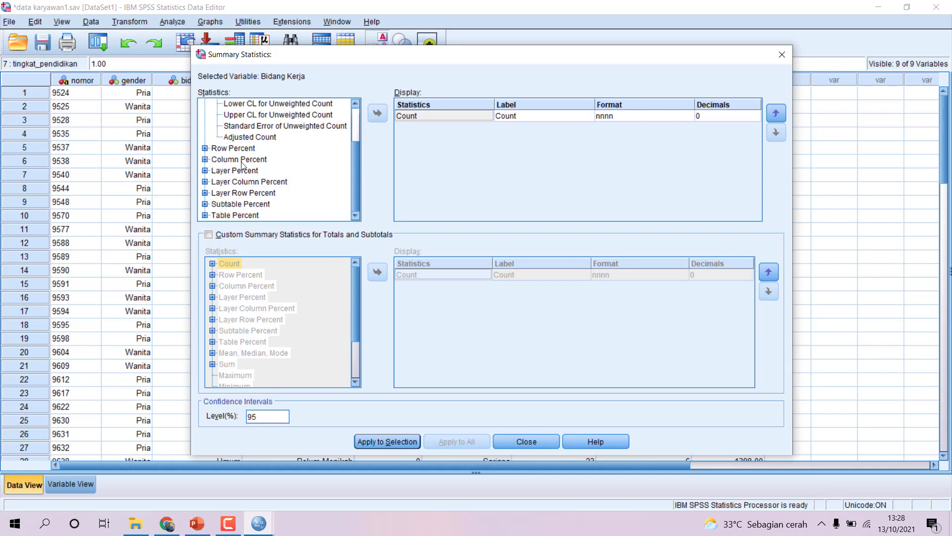
pyautogui.click(205, 148)
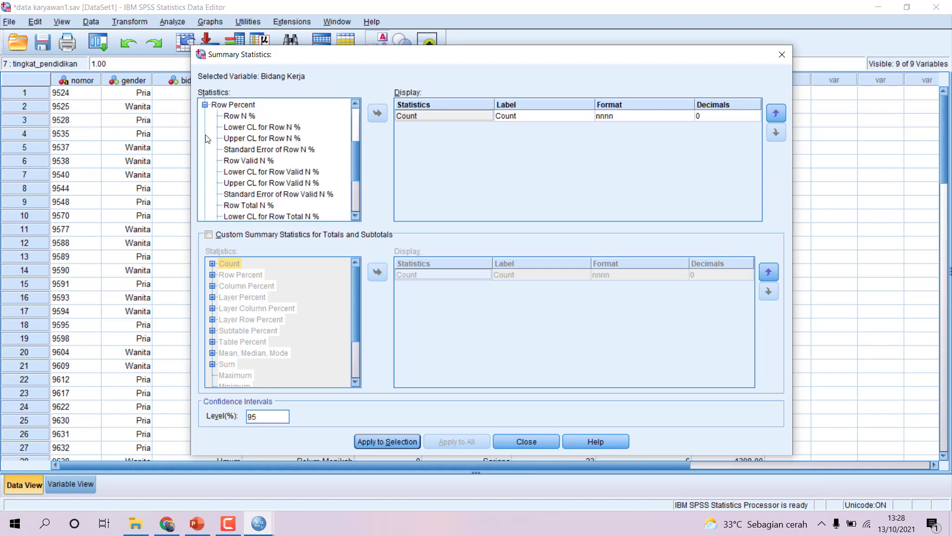
pyautogui.scroll(3, 214, 168)
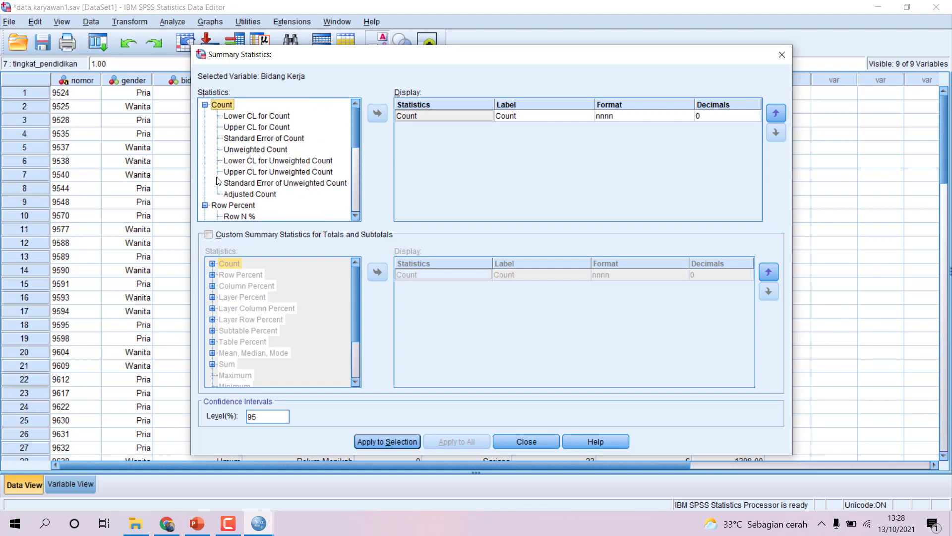
pyautogui.click(205, 104)
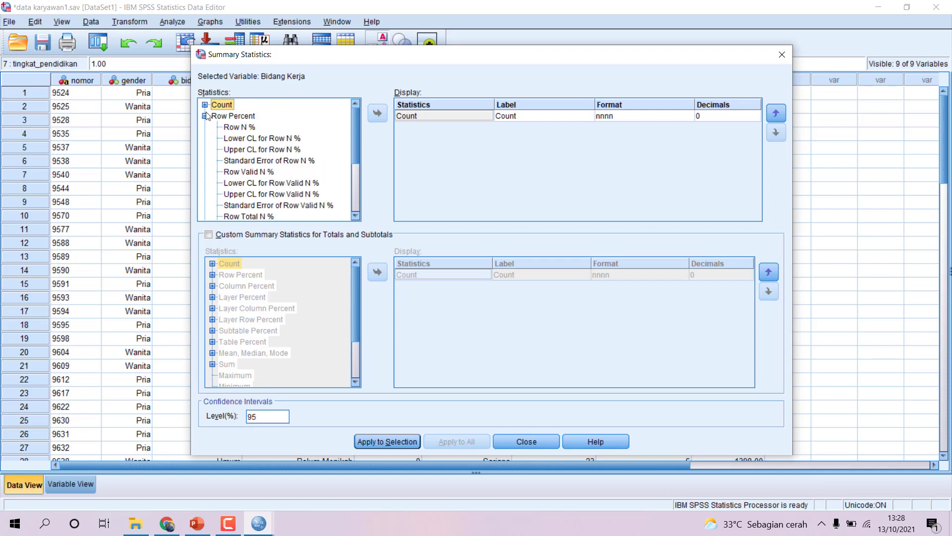
pyautogui.scroll(-3, 236, 146)
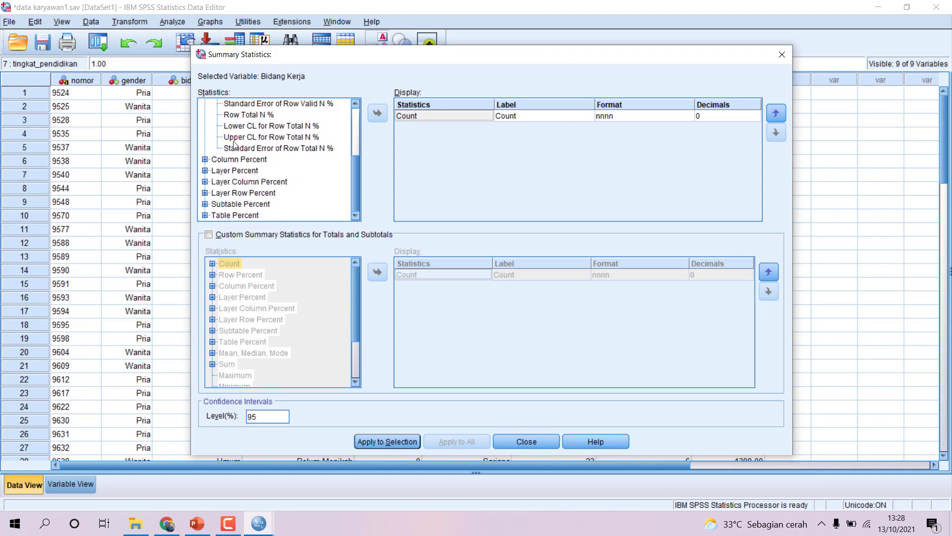
pyautogui.click(205, 159)
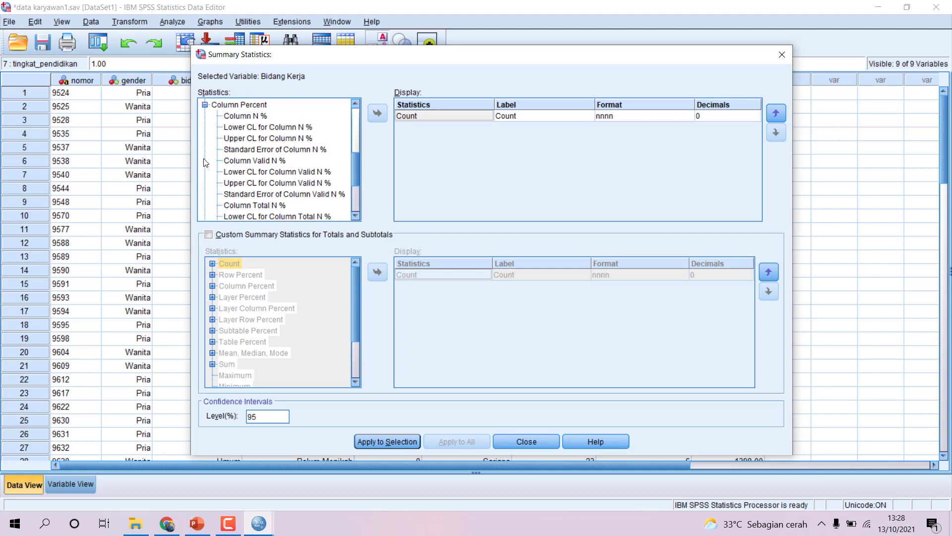
pyautogui.scroll(-1, 204, 159)
pyautogui.click(204, 170)
pyautogui.scroll(-2, 211, 172)
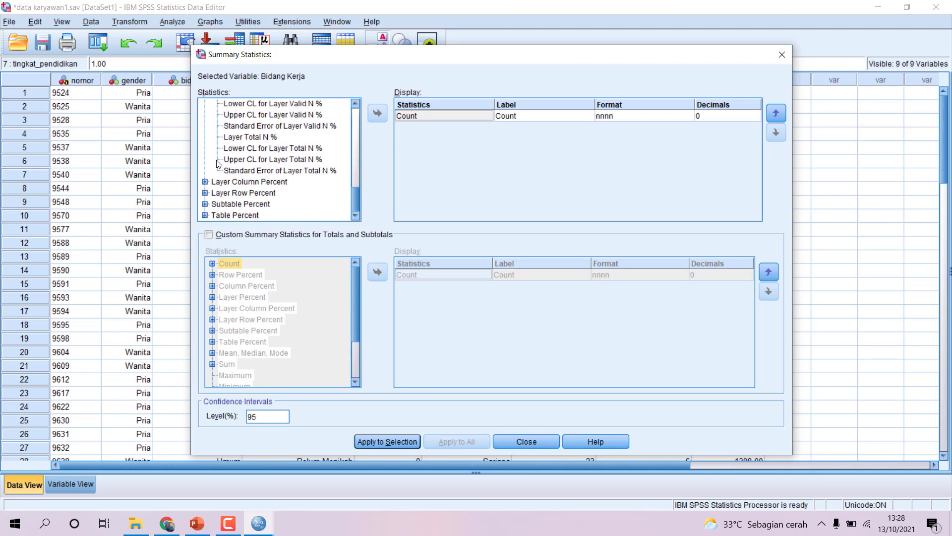
pyautogui.scroll(10, 218, 164)
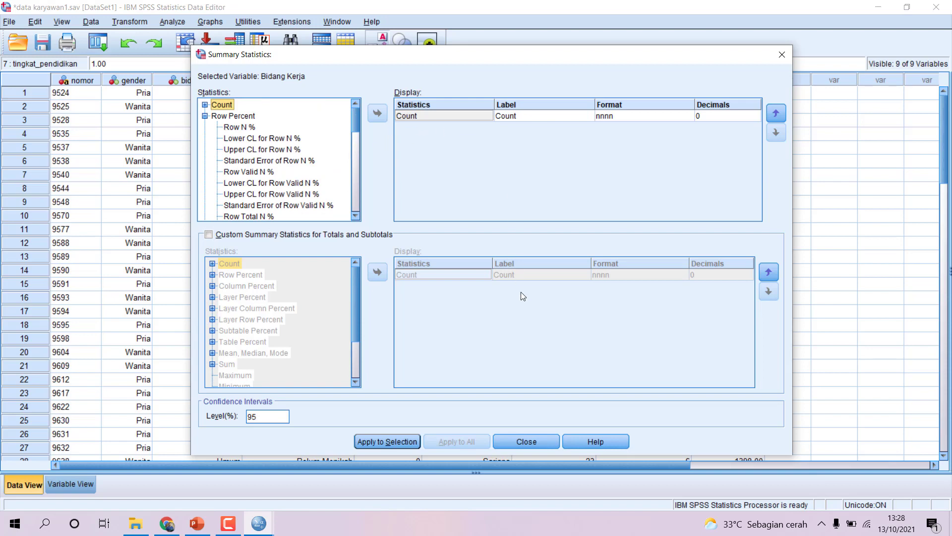
pyautogui.click(526, 441)
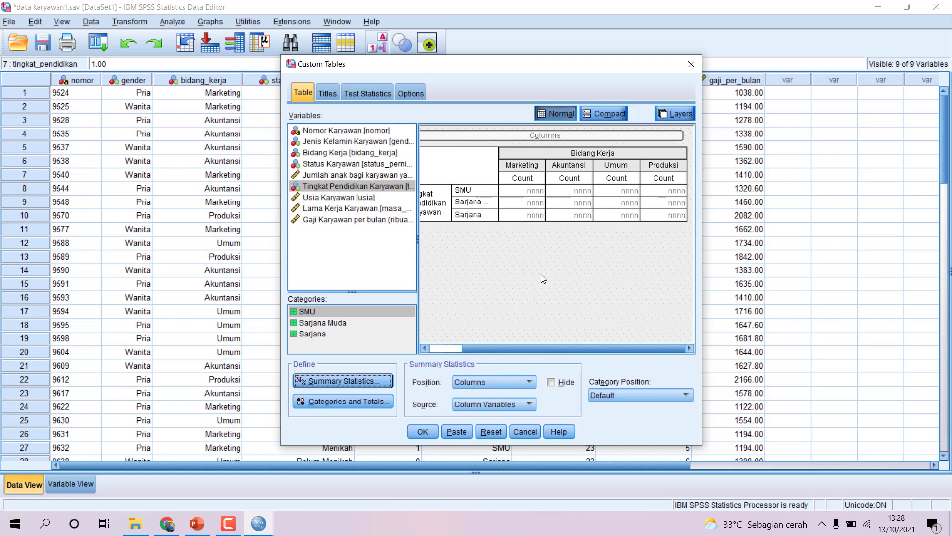
# Step: Generate the custom table of Tingkat Pendidikan Karyawan by Bidang Kerja in the output
pyautogui.moveTo(517, 349); pyautogui.dragTo(478, 349)
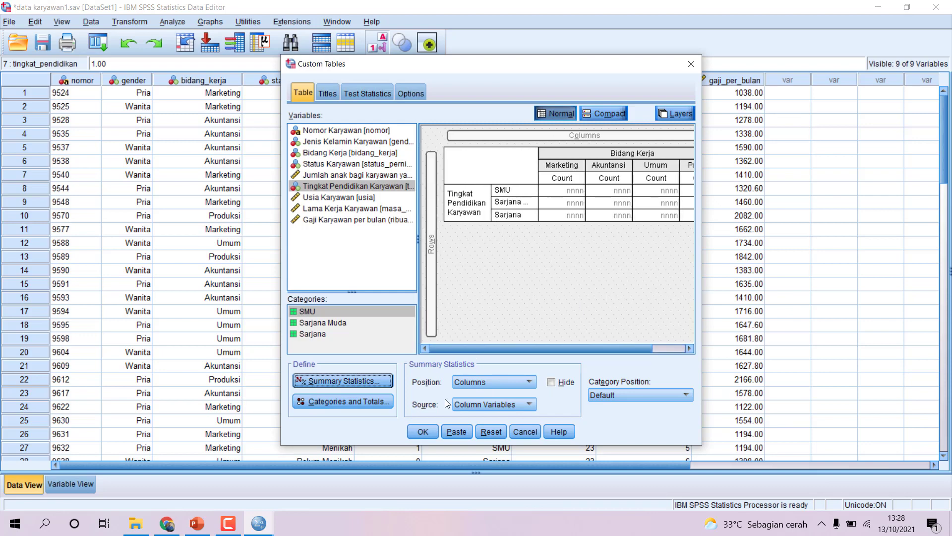
pyautogui.click(429, 433)
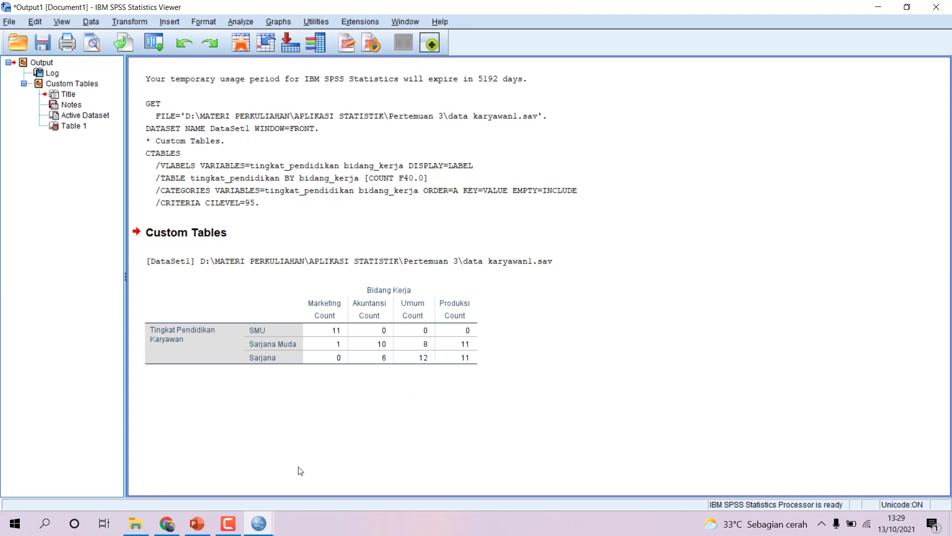
# Step: Return to the data karyawan1.sav data window and reopen the Custom Tables analysis, accepting its value label notice
pyautogui.click(263, 530)
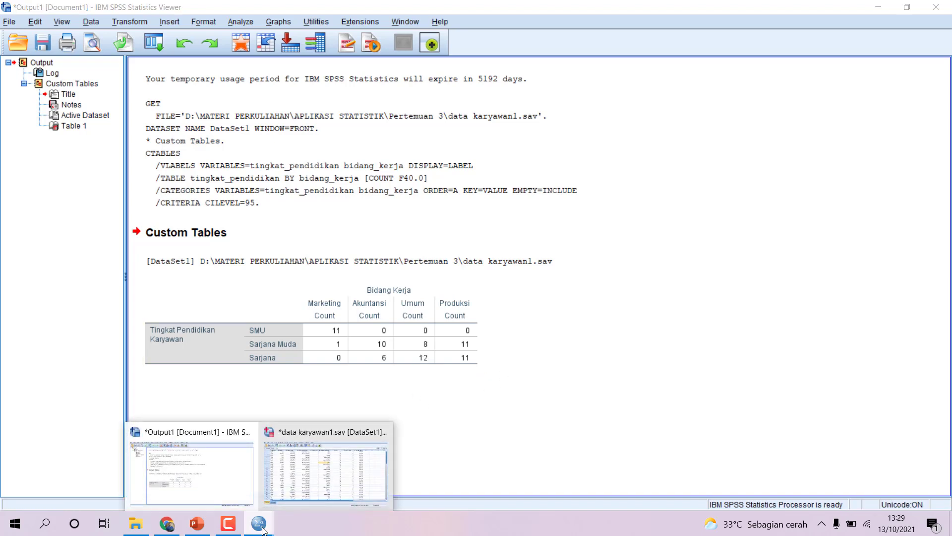
pyautogui.click(300, 469)
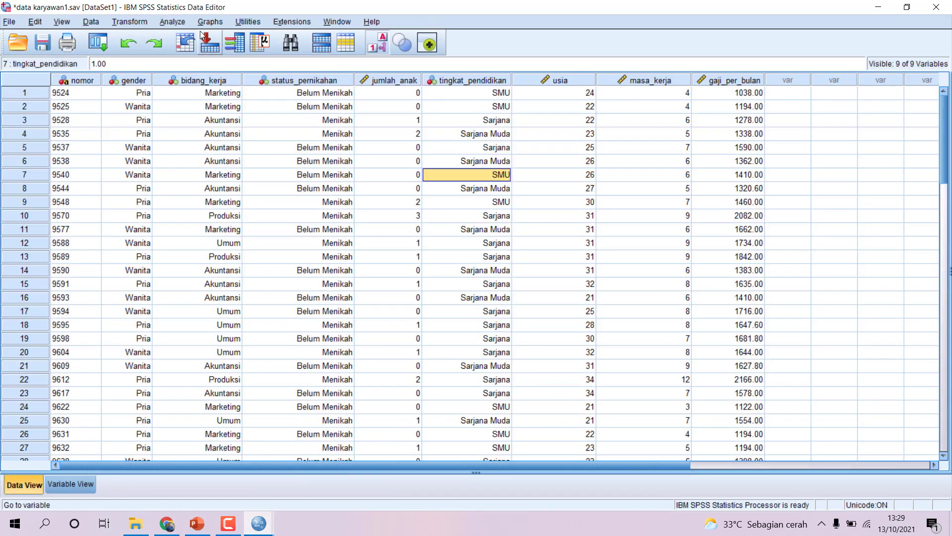
pyautogui.click(172, 21)
pyautogui.moveTo(210, 81)
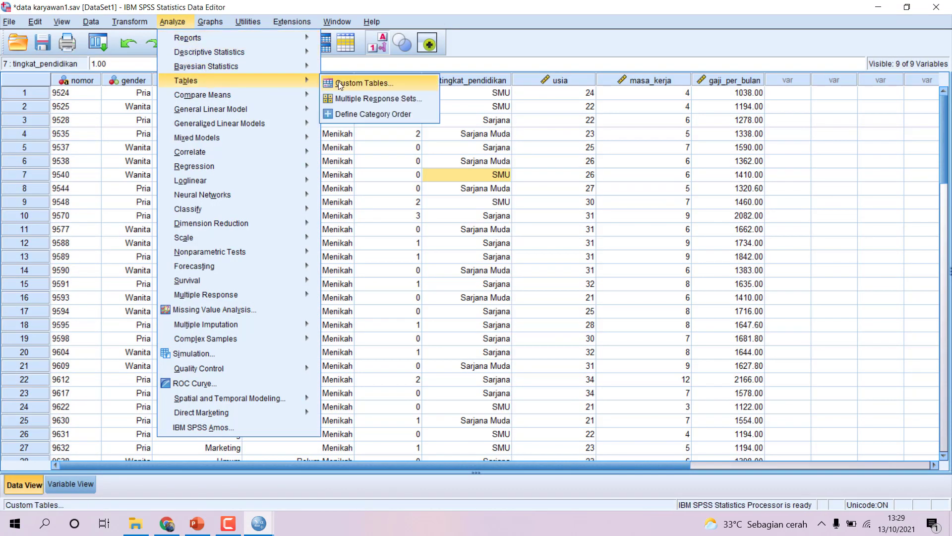
pyautogui.click(340, 84)
pyautogui.click(445, 297)
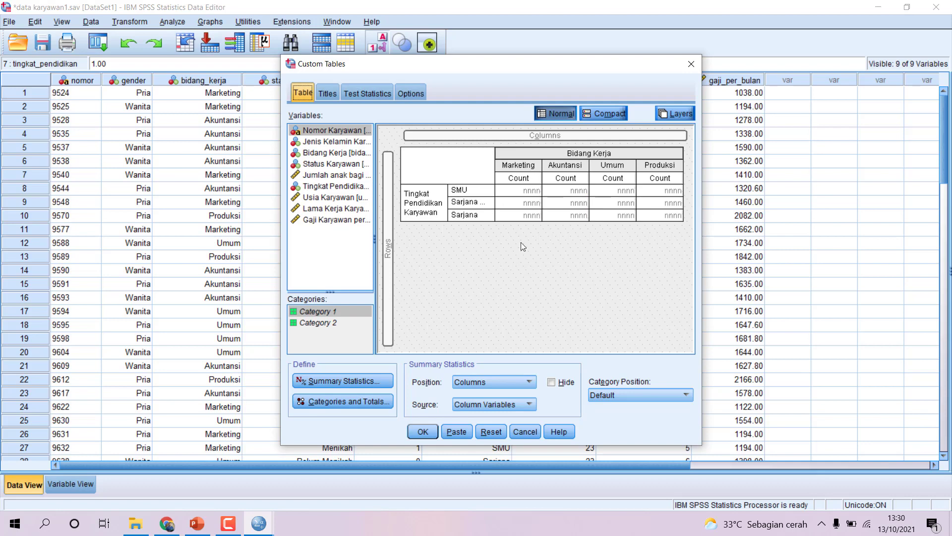
# Step: View the categories and totals settings of Bidang Kerja, then open those of Tingkat Pendidikan Karyawan
pyautogui.click(353, 403)
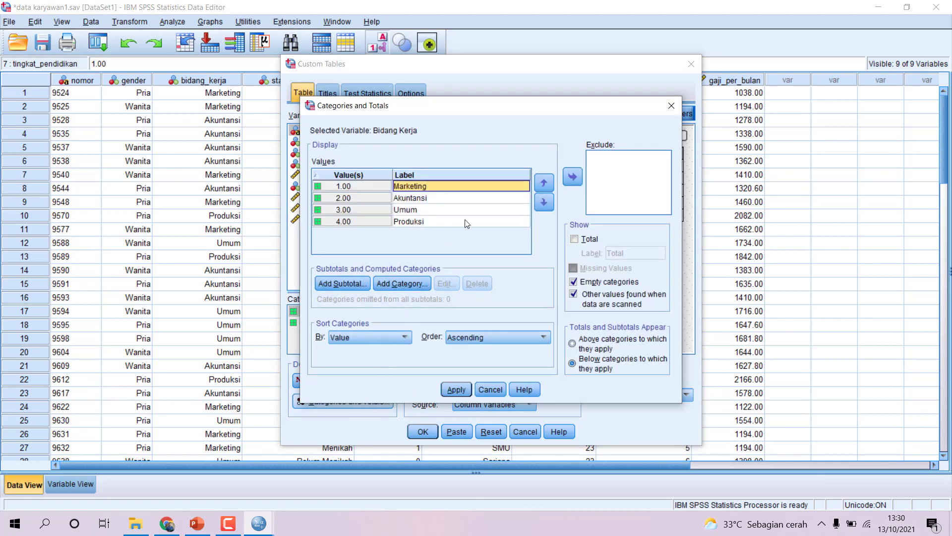
pyautogui.click(500, 391)
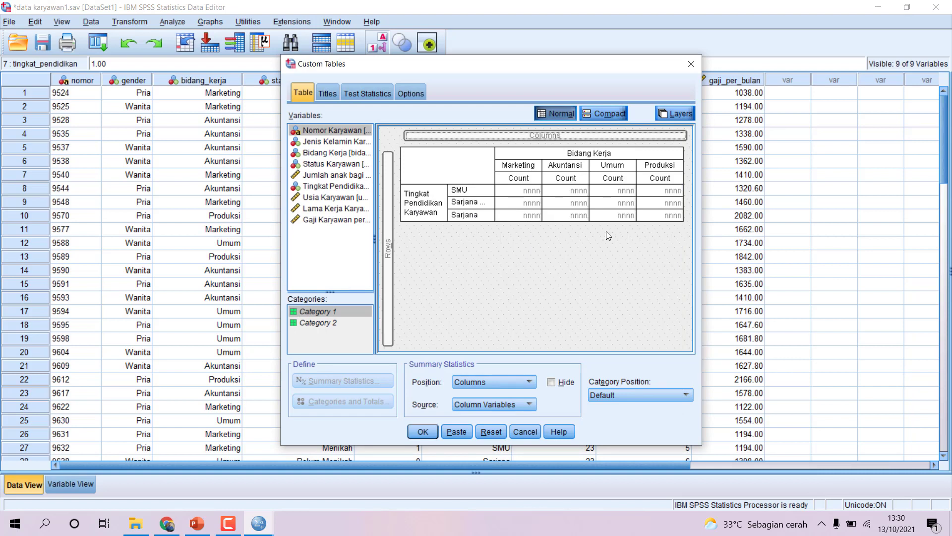
pyautogui.click(435, 208)
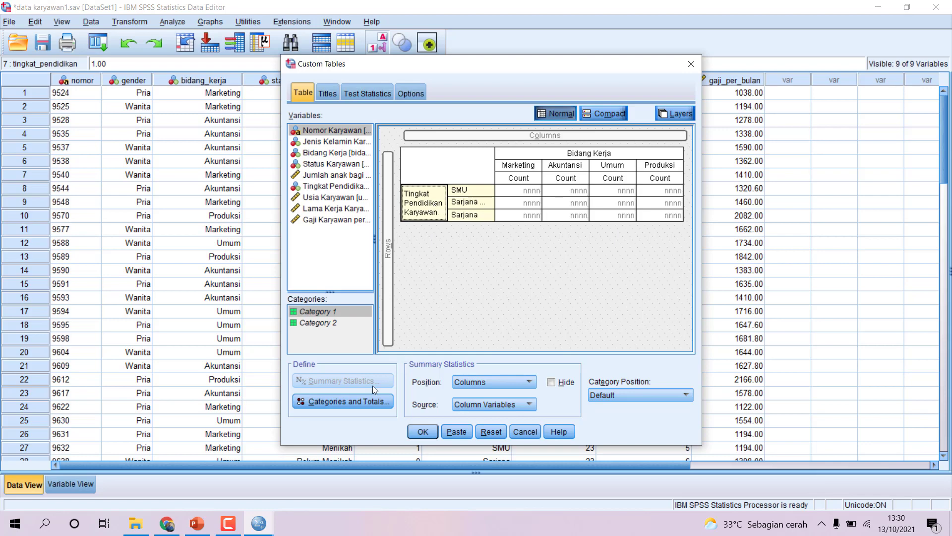
pyautogui.click(362, 400)
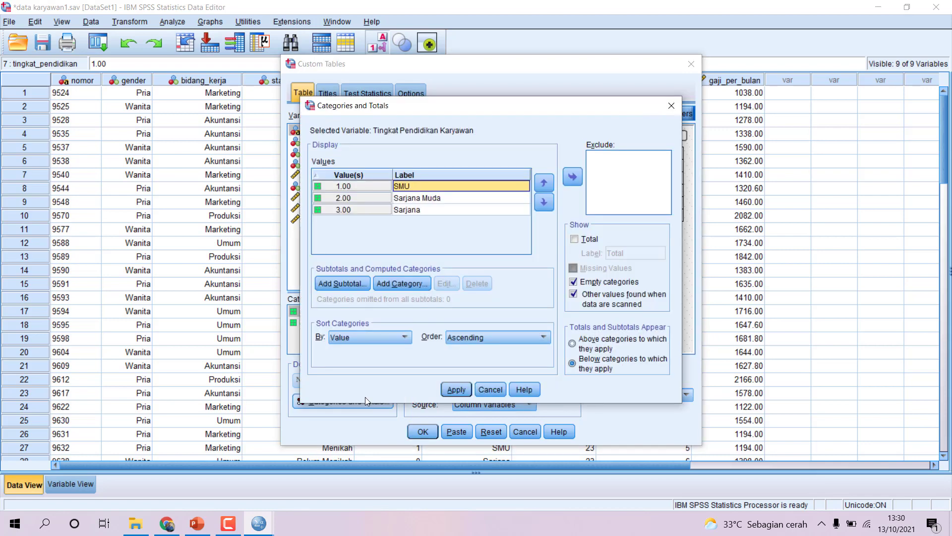
# Step: Add a subtotal labelled Jumlah after the SMU category of Tingkat Pendidikan Karyawan
pyautogui.click(361, 282)
pyautogui.moveTo(511, 250); pyautogui.dragTo(426, 249)
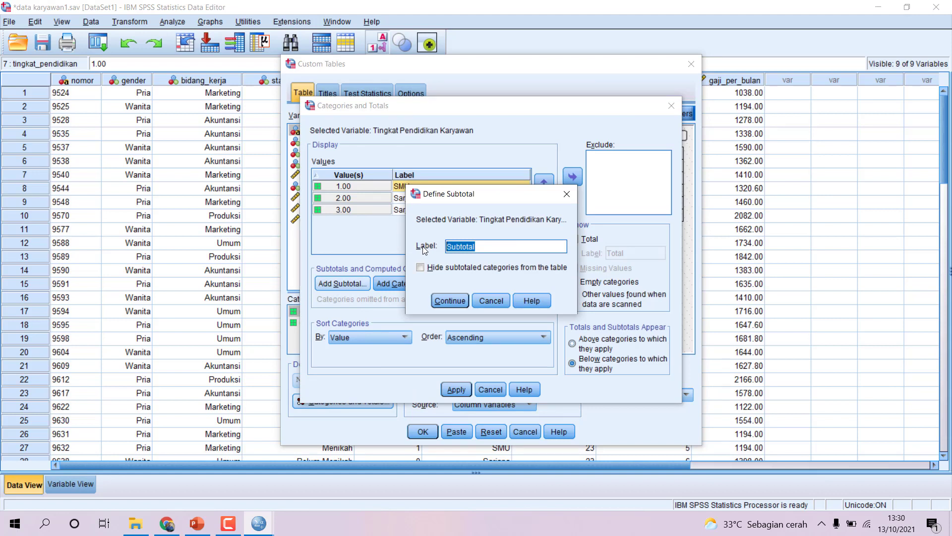
pyautogui.write('JUm')
pyautogui.press('BackSpace')
pyautogui.press('BackSpace')
pyautogui.press('BackSpace')
pyautogui.press('BackSpace')
pyautogui.press('BackSpace')
pyautogui.write('Umla')
pyautogui.press('BackSpace')
pyautogui.press('BackSpace')
pyautogui.press('BackSpace')
pyautogui.press('BackSpace')
pyautogui.press('BackSpace')
pyautogui.write('umlah')
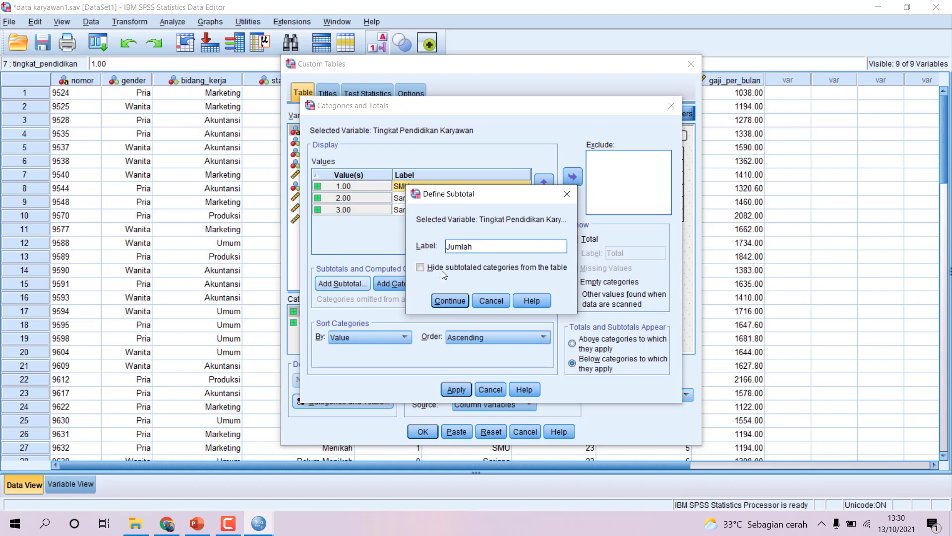
pyautogui.click(451, 300)
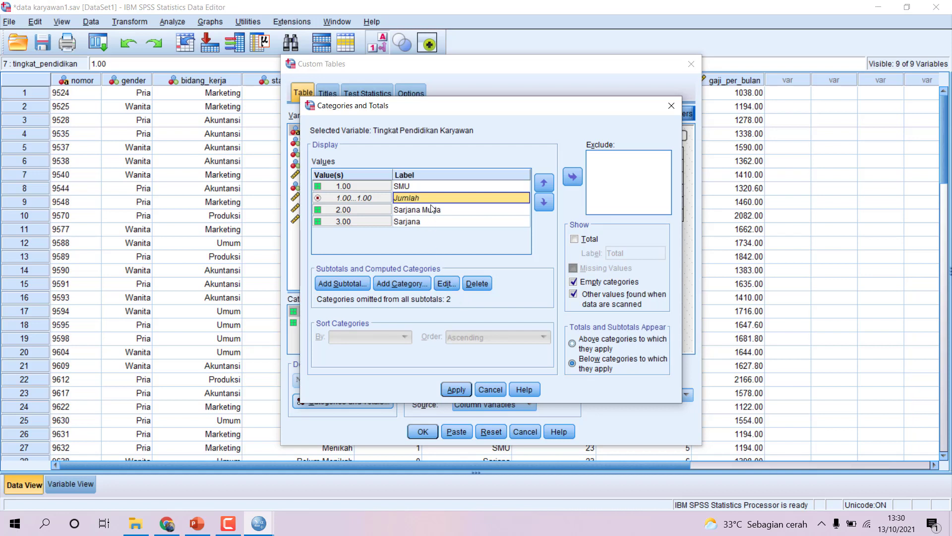
# Step: Delete the Jumlah subtotal from the Tingkat Pendidikan Karyawan categories
pyautogui.click(417, 222)
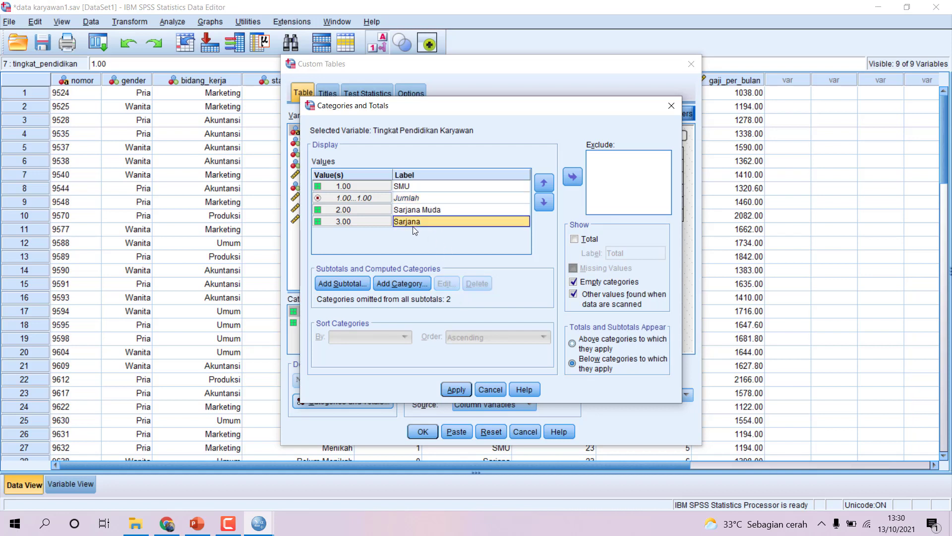
pyautogui.click(423, 198)
pyautogui.click(477, 283)
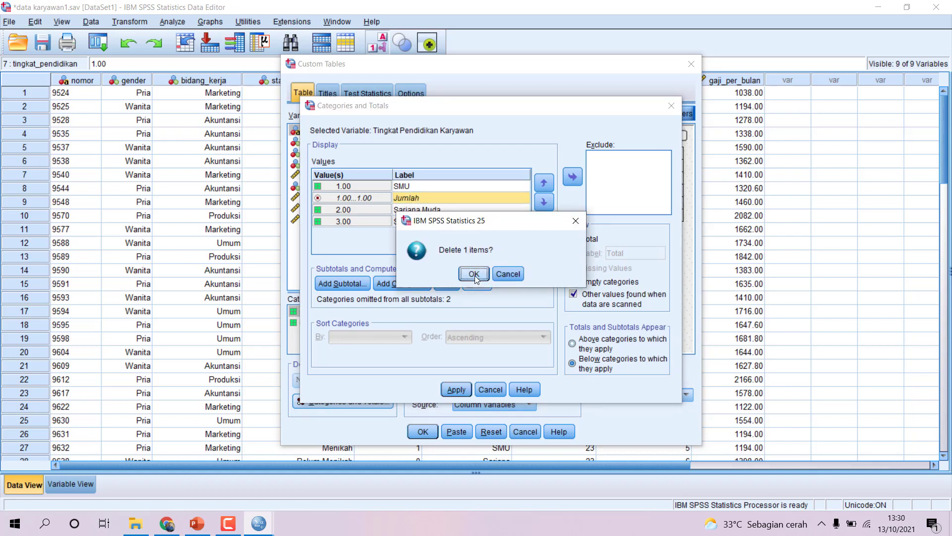
pyautogui.click(473, 275)
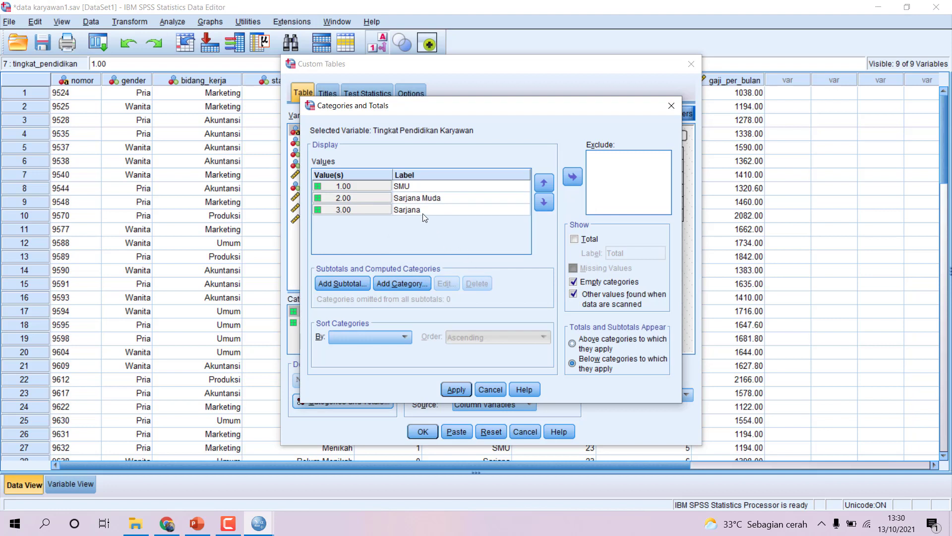
# Step: Go through the SMU, Sarjana Muda and Sarjana categories in the Tingkat Pendidikan Karyawan value list
pyautogui.click(419, 187)
pyautogui.click(434, 199)
pyautogui.click(436, 211)
pyautogui.click(436, 188)
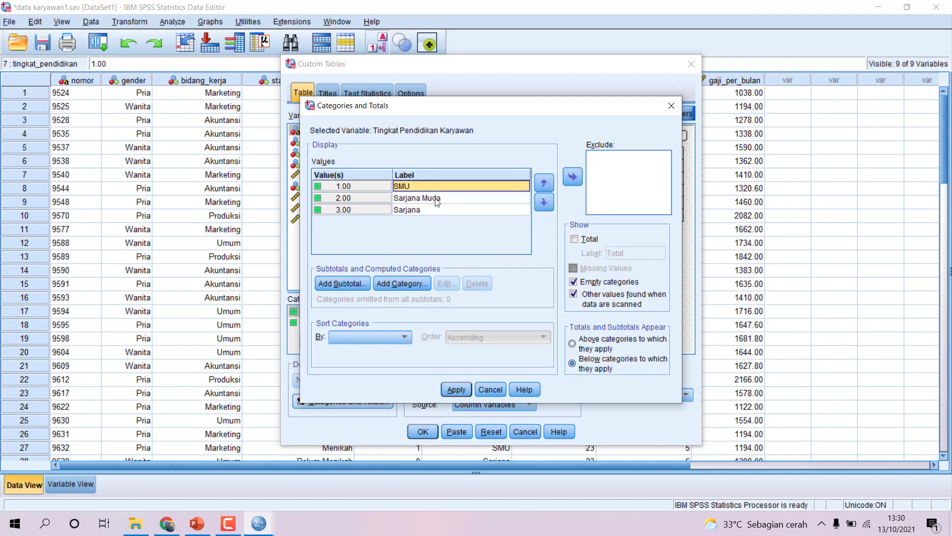
pyautogui.click(437, 211)
pyautogui.click(433, 186)
pyautogui.click(434, 198)
pyautogui.click(436, 212)
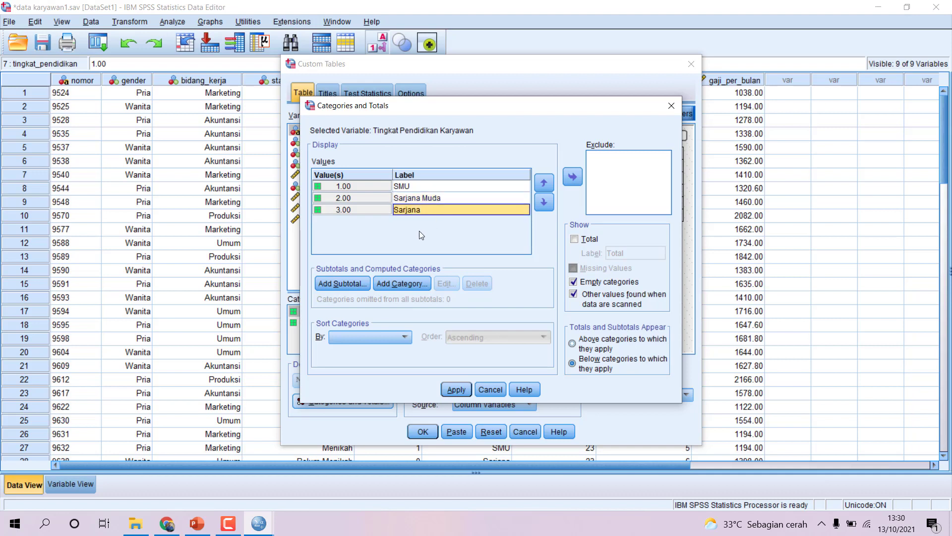
pyautogui.click(423, 186)
pyautogui.click(428, 199)
pyautogui.click(436, 188)
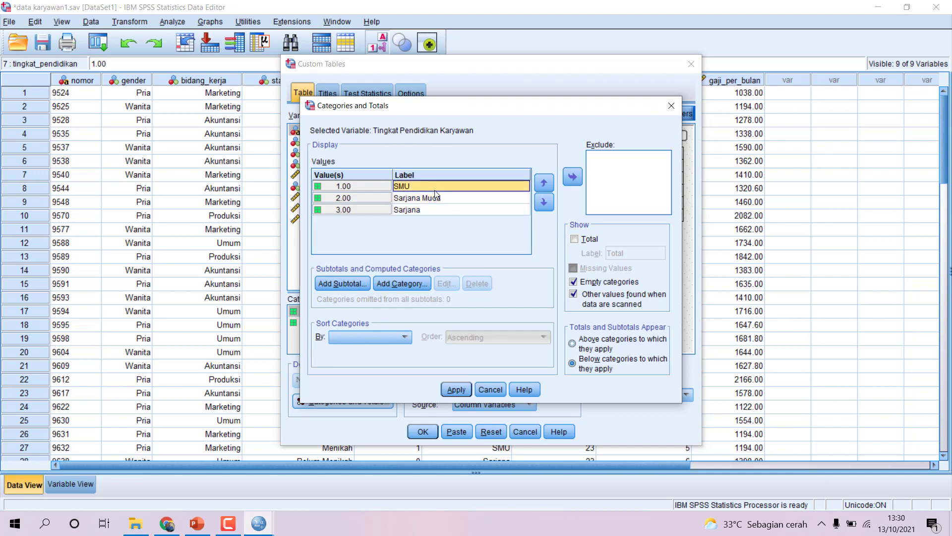
# Step: Add a subtotal labelled Jumlah after the Sarjana category of Tingkat Pendidikan Karyawan and generate the custom table
pyautogui.click(436, 200)
pyautogui.click(435, 211)
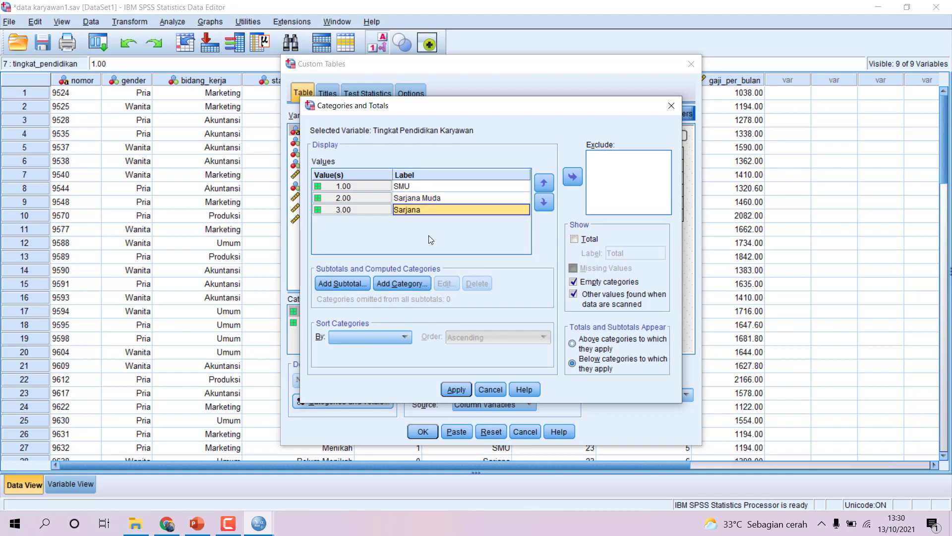
pyautogui.click(350, 284)
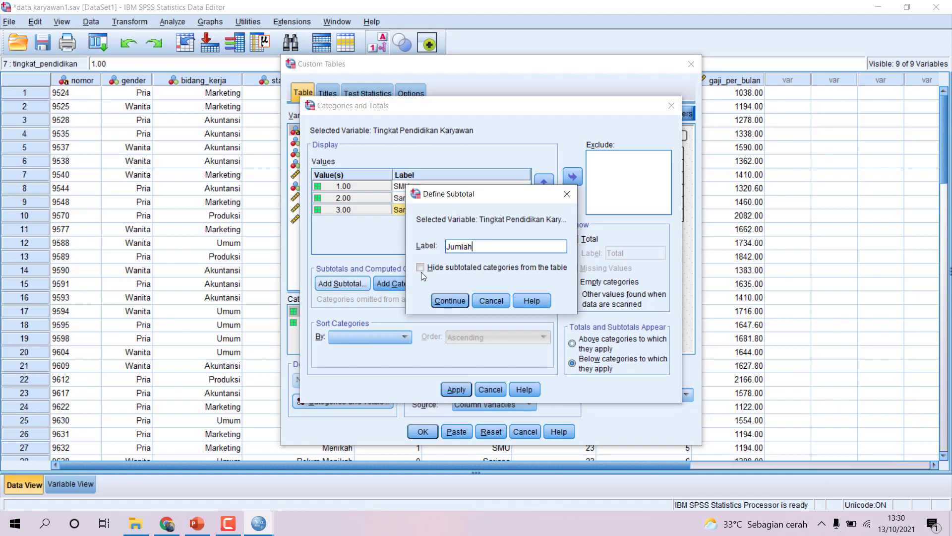
pyautogui.click(449, 299)
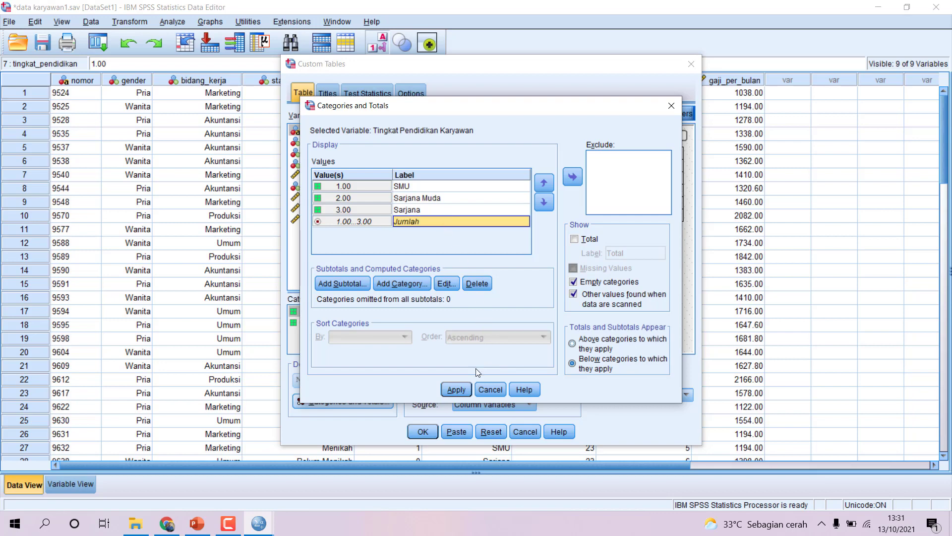
pyautogui.click(456, 390)
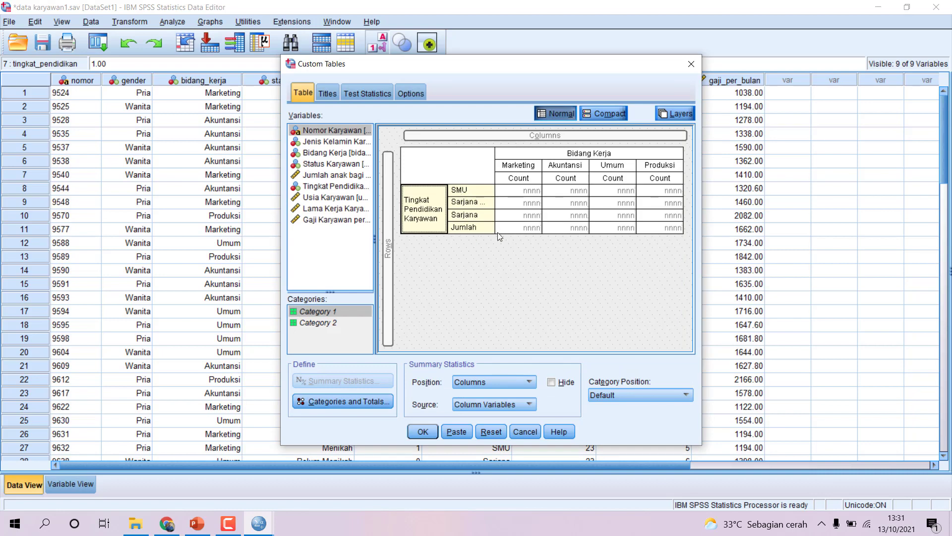
pyautogui.click(422, 431)
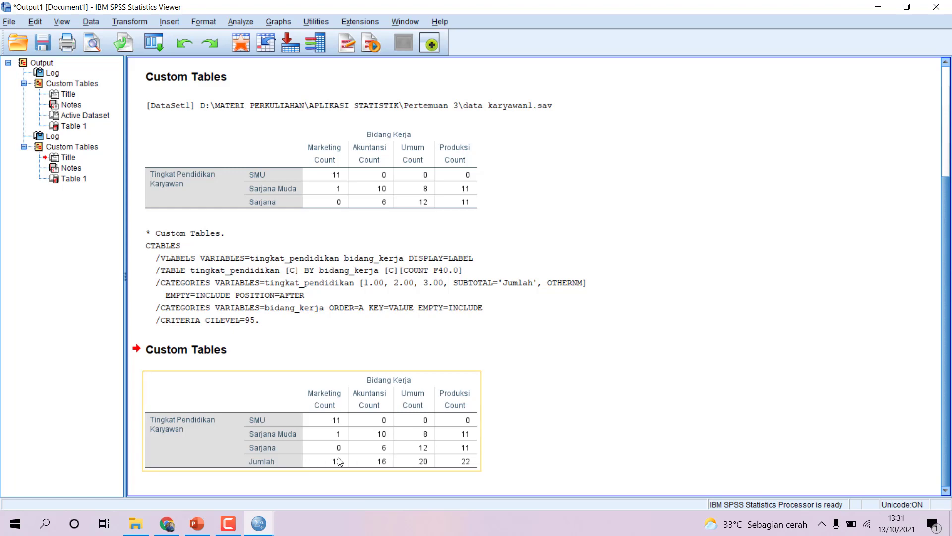
# Step: Reopen the custom table definition for data karyawan1.sav and delete the Jumlah subtotal from the Tingkat Pendidikan Karyawan categories
pyautogui.moveTo(258, 523)
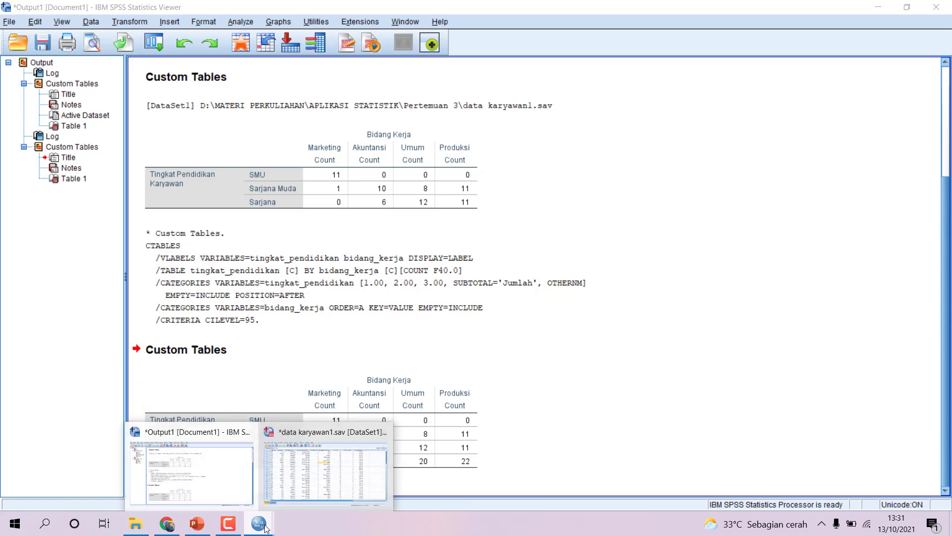
pyautogui.click(314, 486)
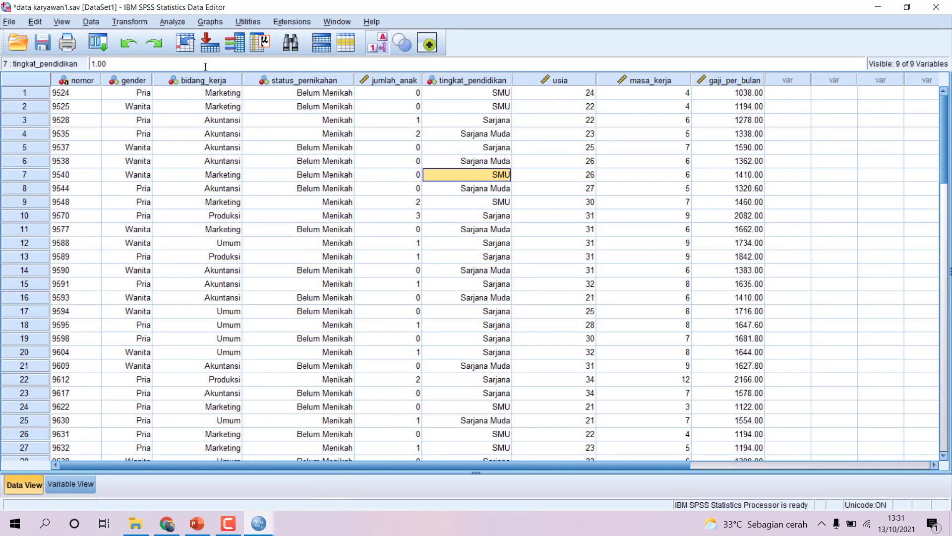
pyautogui.click(174, 24)
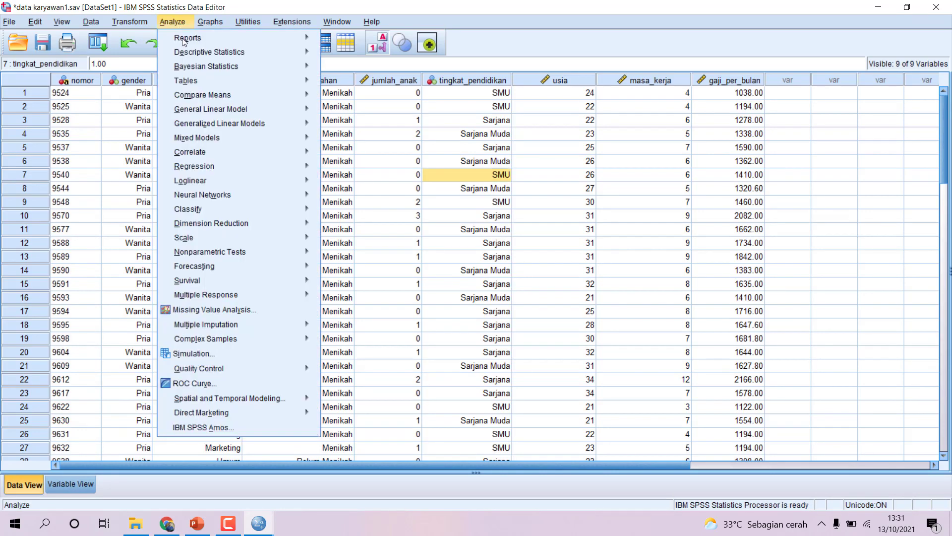
pyautogui.moveTo(205, 81)
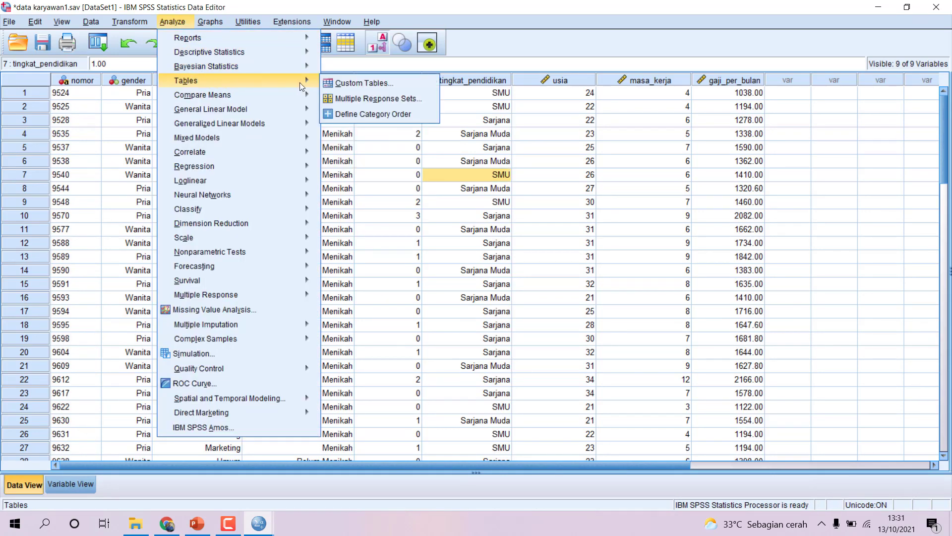
pyautogui.click(327, 83)
pyautogui.press('Return')
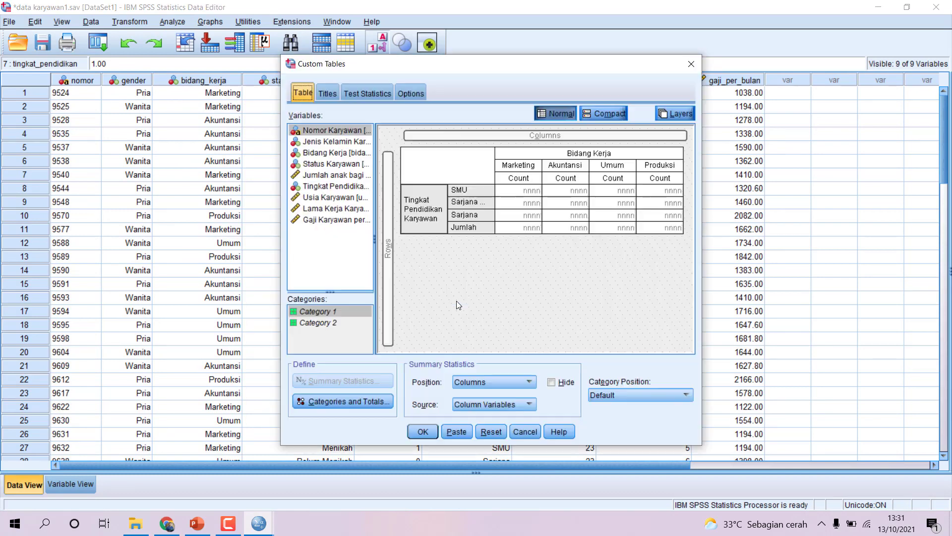
pyautogui.click(430, 223)
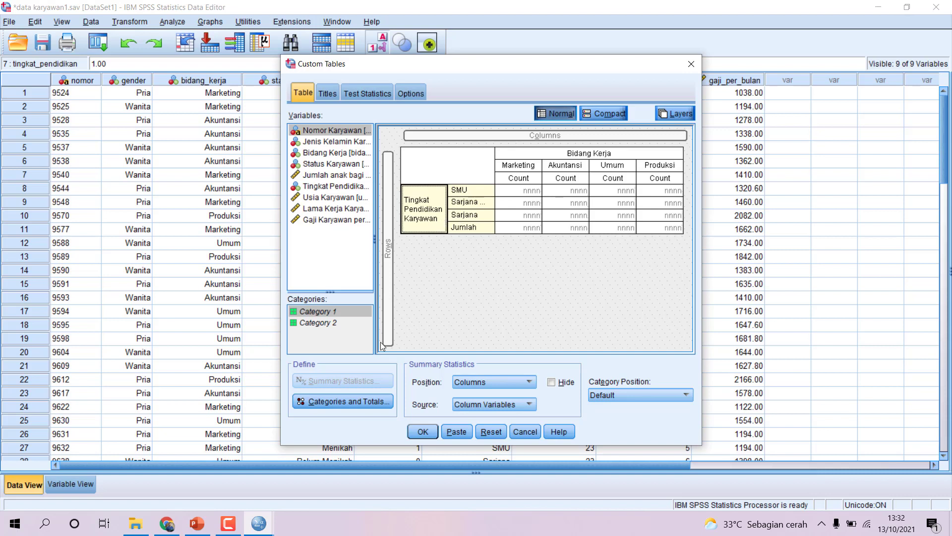
pyautogui.click(346, 400)
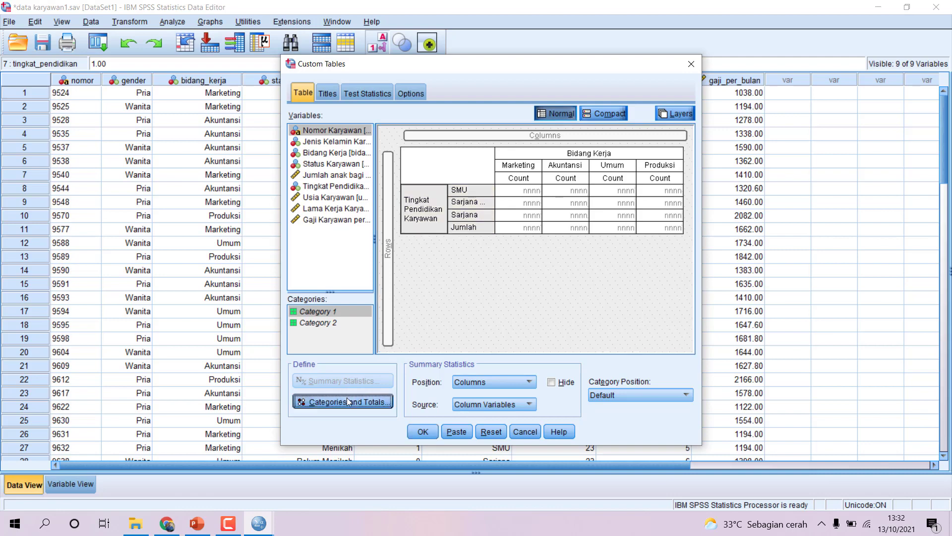
pyautogui.click(420, 223)
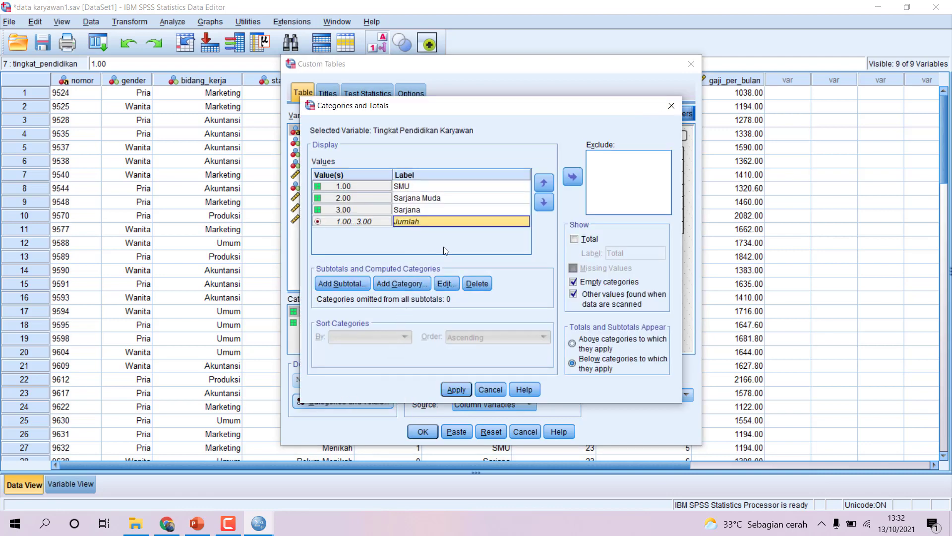
pyautogui.click(478, 283)
pyautogui.press('Return')
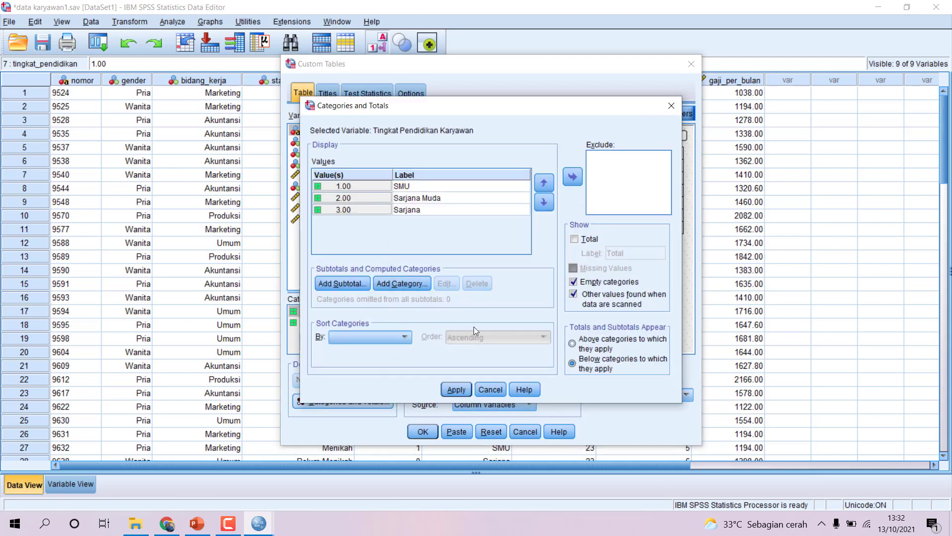
pyautogui.click(457, 389)
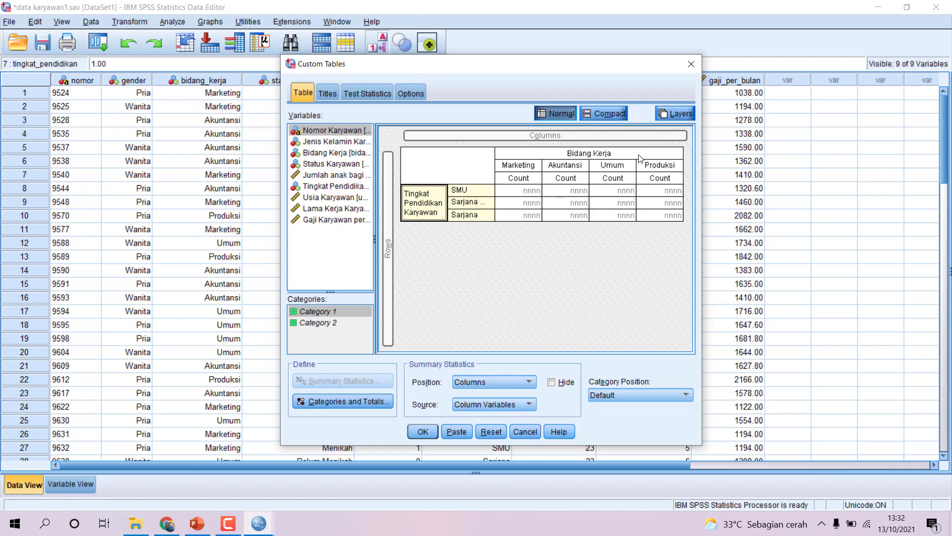
# Step: Add a subtotal labelled TOTAL after the Produksi category of Bidang Kerja and generate the custom table
pyautogui.click(651, 157)
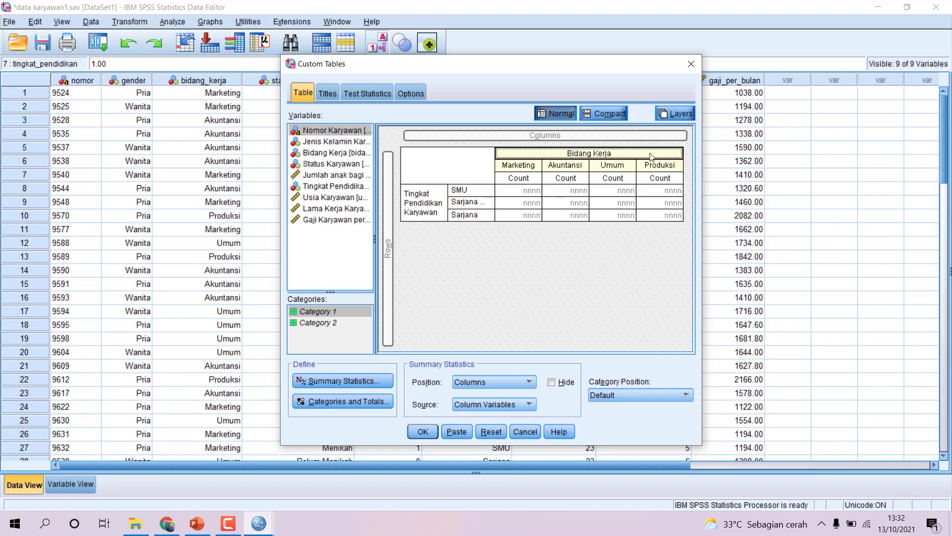
pyautogui.click(347, 400)
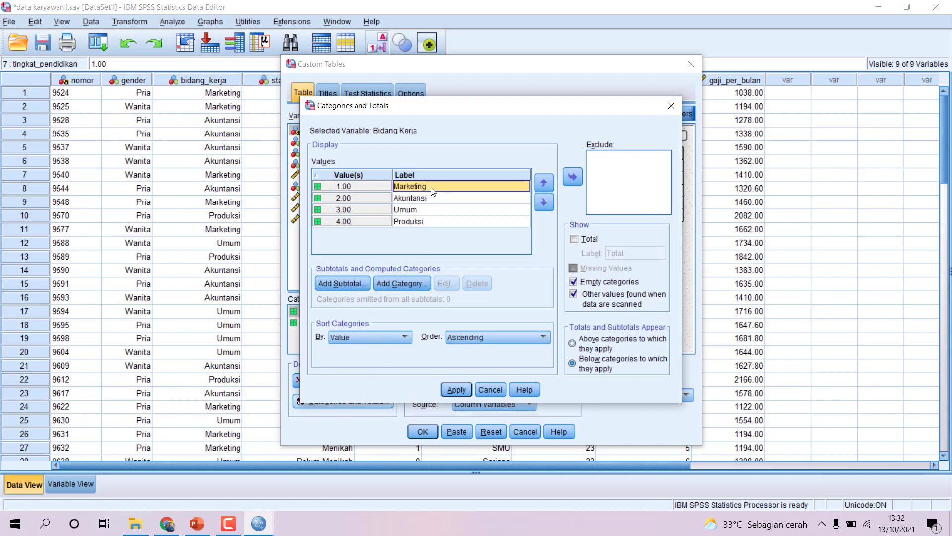
pyautogui.click(434, 221)
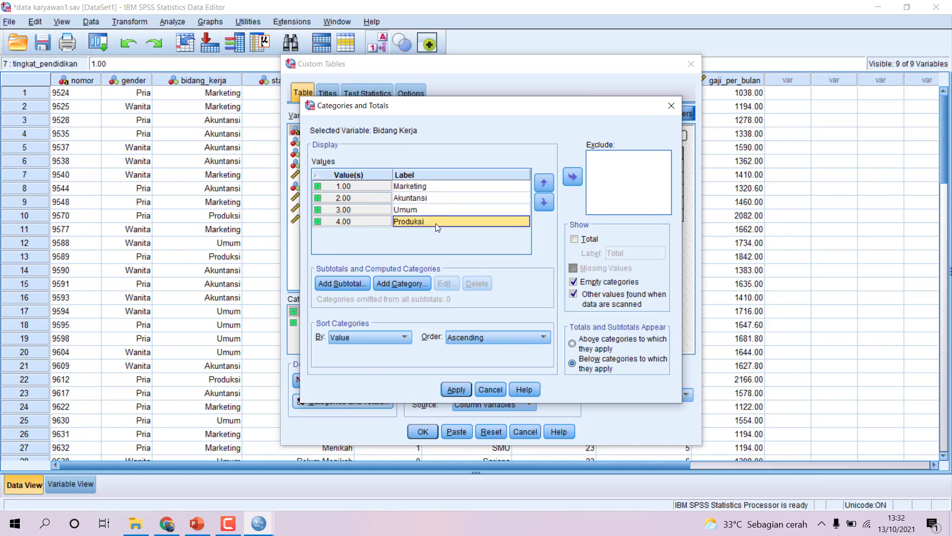
pyautogui.click(357, 287)
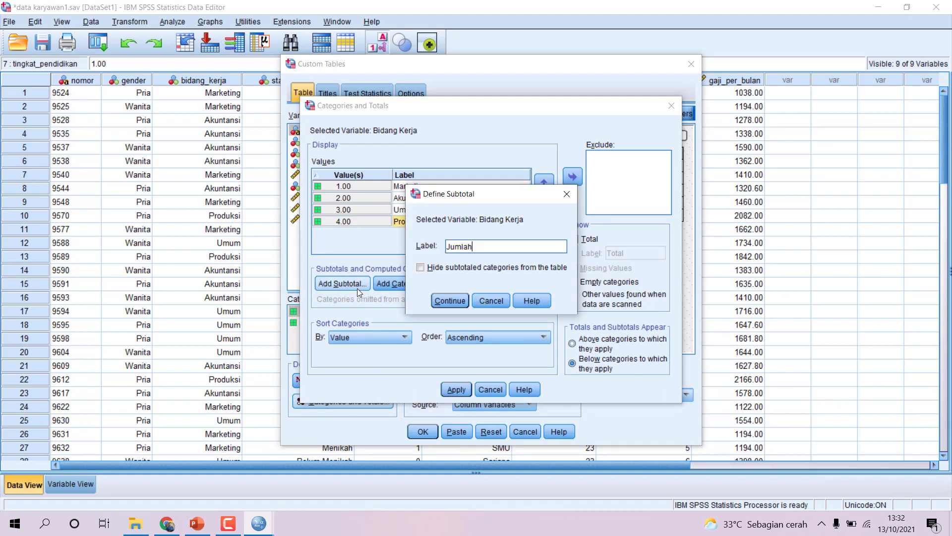
pyautogui.write('Jumlah')
pyautogui.moveTo(502, 249); pyautogui.dragTo(384, 244)
pyautogui.write('TOTAL')
pyautogui.click(448, 301)
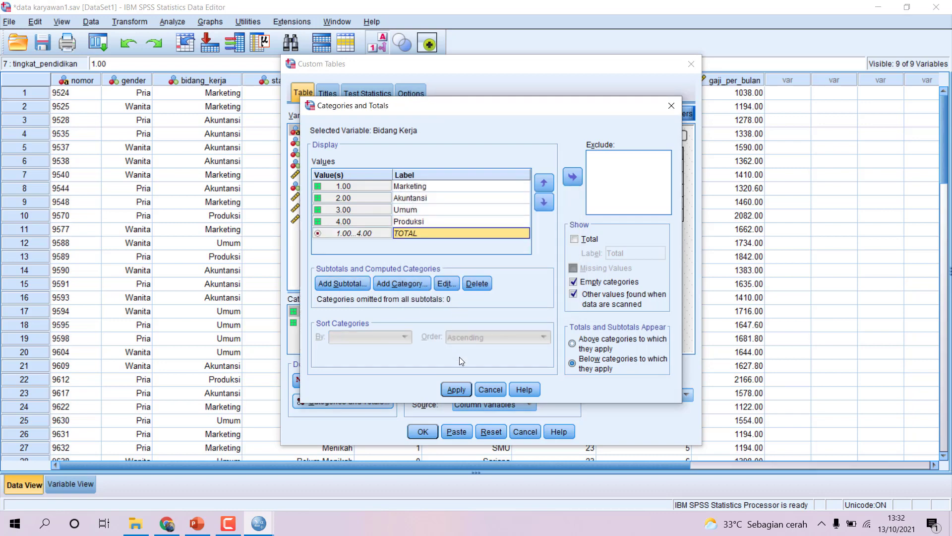
pyautogui.click(457, 390)
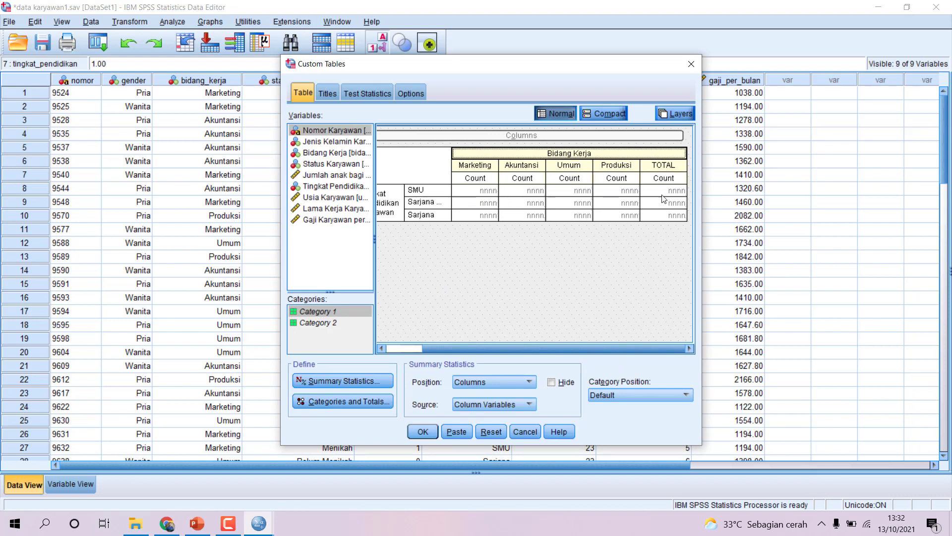
pyautogui.click(422, 431)
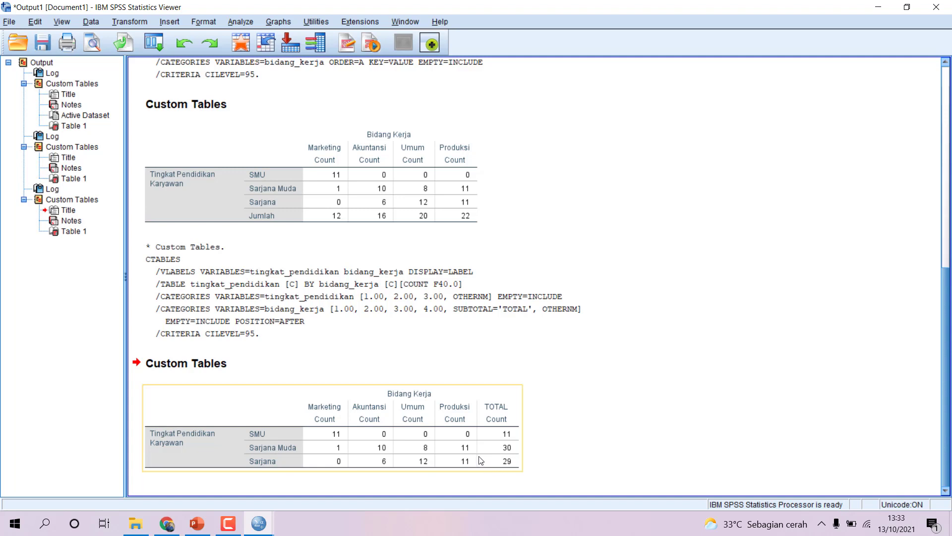
pyautogui.click(173, 169)
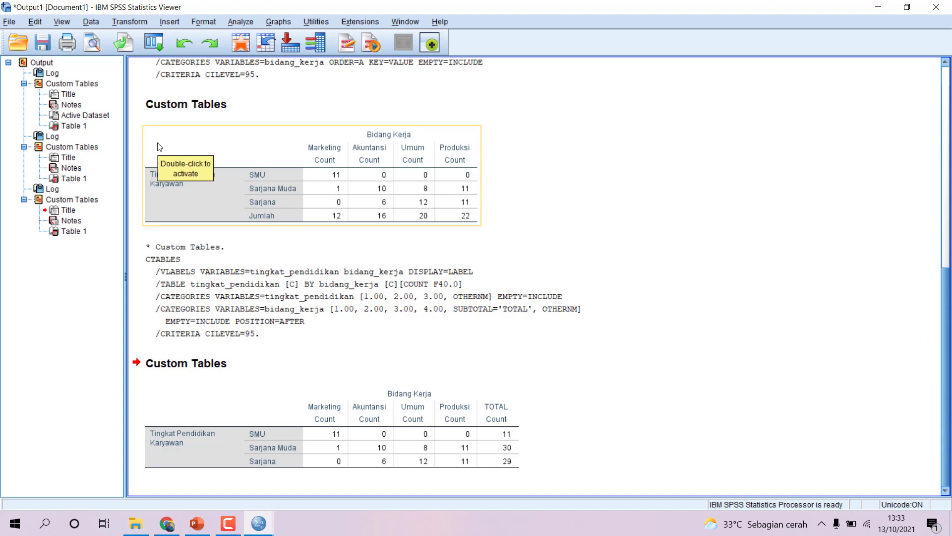
pyautogui.click(259, 523)
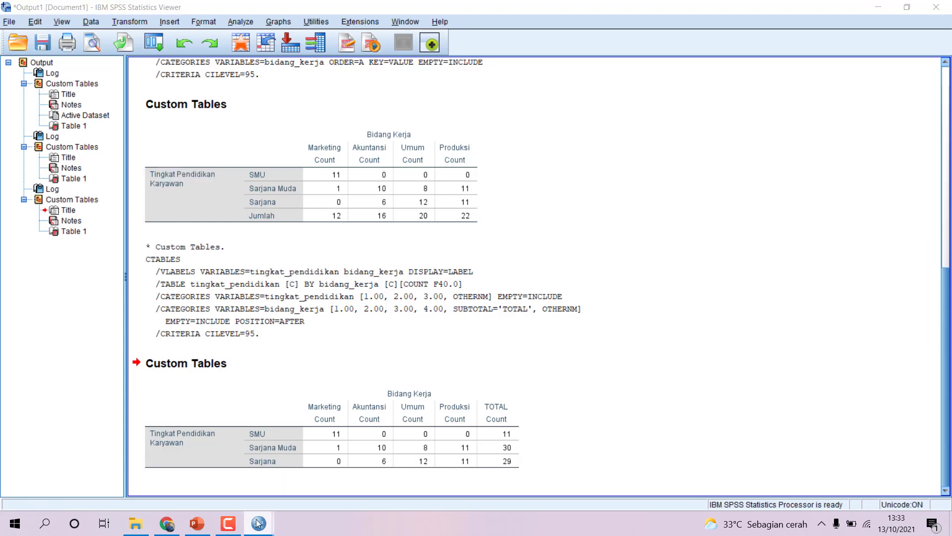
pyautogui.click(287, 476)
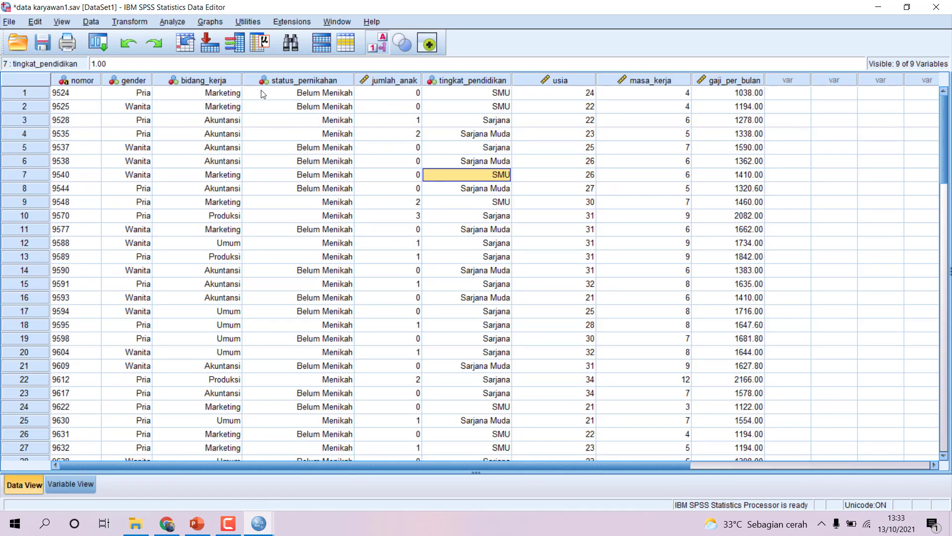
pyautogui.click(261, 520)
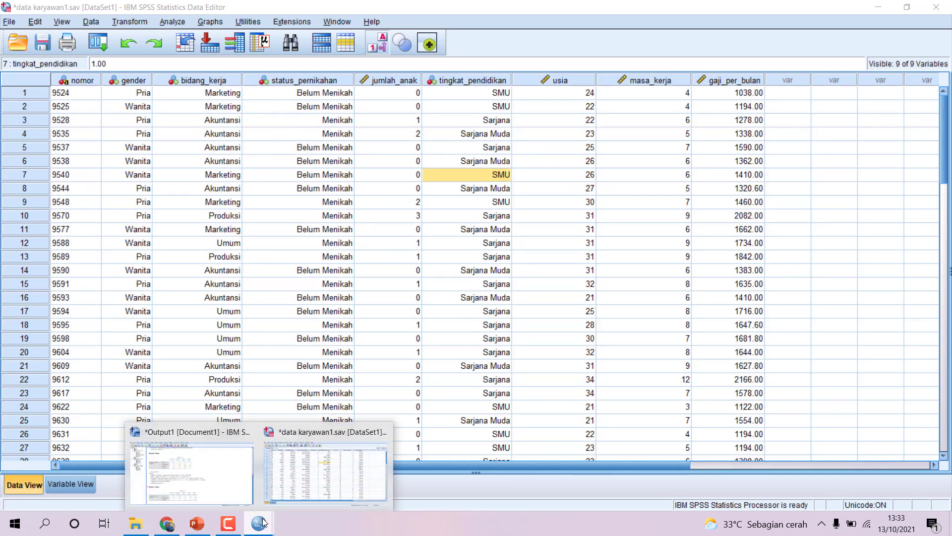
pyautogui.click(227, 481)
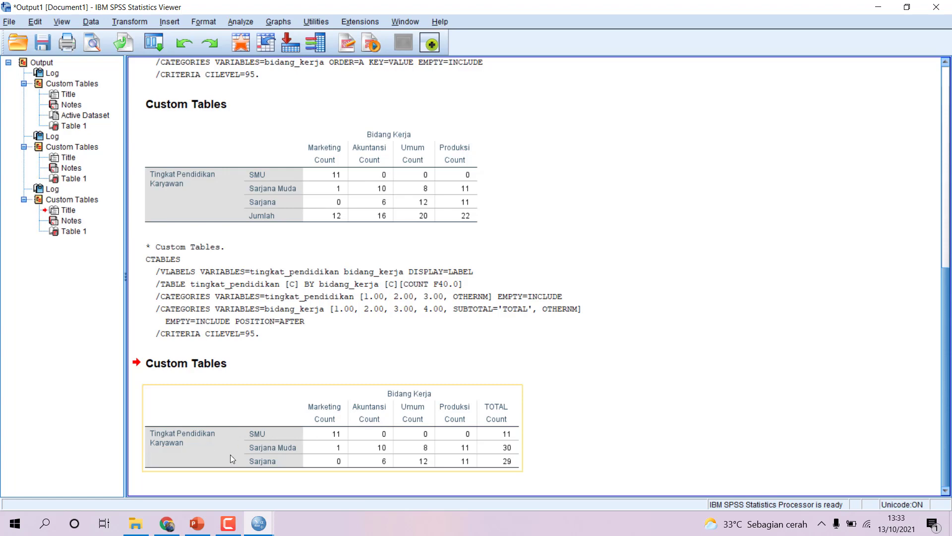
# Step: Reopen the custom table definition for data karyawan1.sav and nest Status Karyawan inside Tingkat Pendidikan Karyawan in the rows
pyautogui.click(260, 523)
pyautogui.click(314, 461)
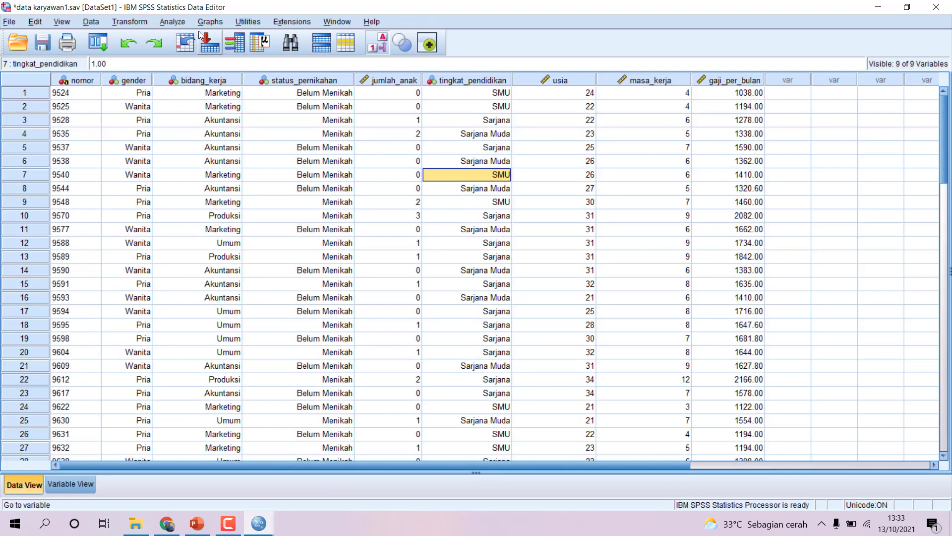
pyautogui.click(173, 22)
pyautogui.moveTo(197, 84)
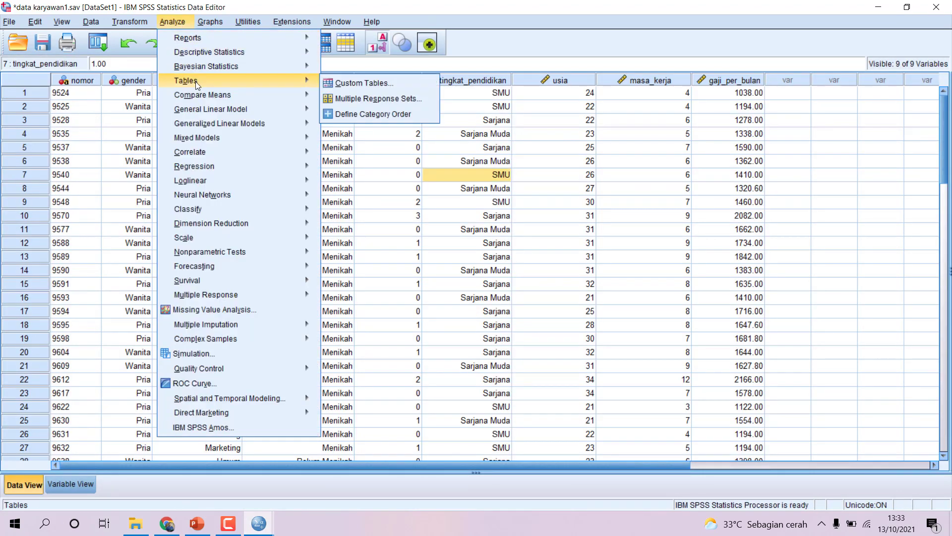
pyautogui.click(332, 84)
pyautogui.click(422, 299)
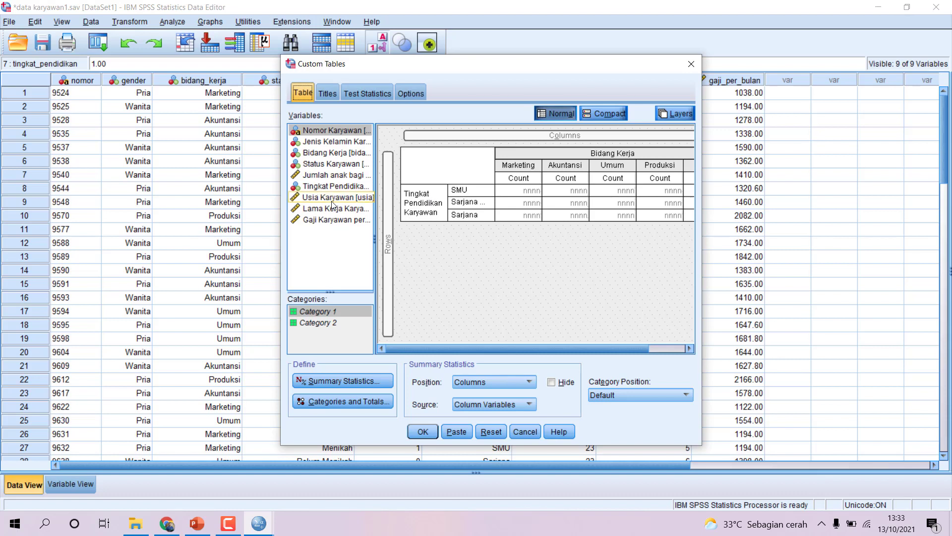
pyautogui.click(327, 166)
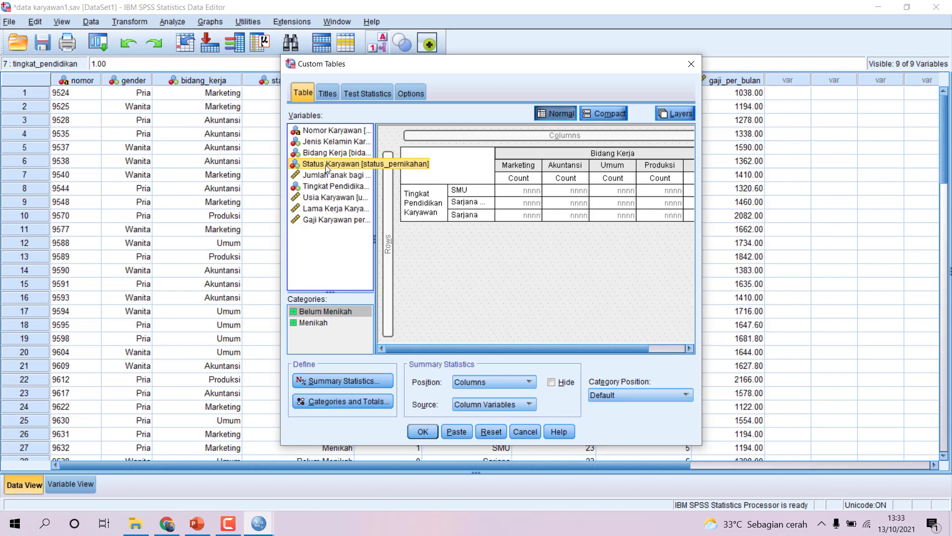
pyautogui.moveTo(325, 169)
pyautogui.mouseDown()
pyautogui.moveTo(449, 211)
pyautogui.moveTo(495, 209)
pyautogui.moveTo(422, 201)
pyautogui.moveTo(464, 213)
pyautogui.moveTo(330, 169)
pyautogui.moveTo(493, 210)
pyautogui.mouseUp()
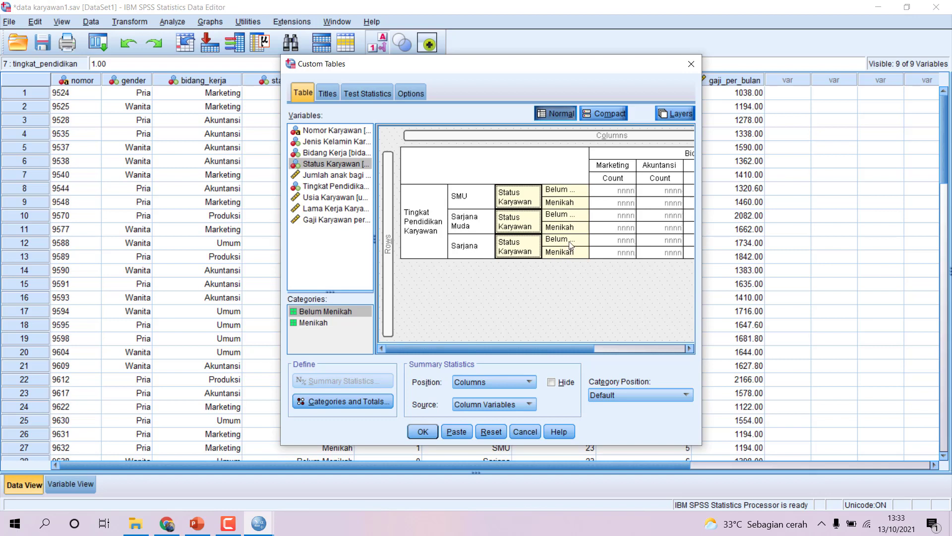
# Step: Generate the custom table with the nested Status Karyawan rows and view it in the output
pyautogui.moveTo(547, 346); pyautogui.dragTo(497, 343)
pyautogui.moveTo(558, 348); pyautogui.dragTo(528, 342)
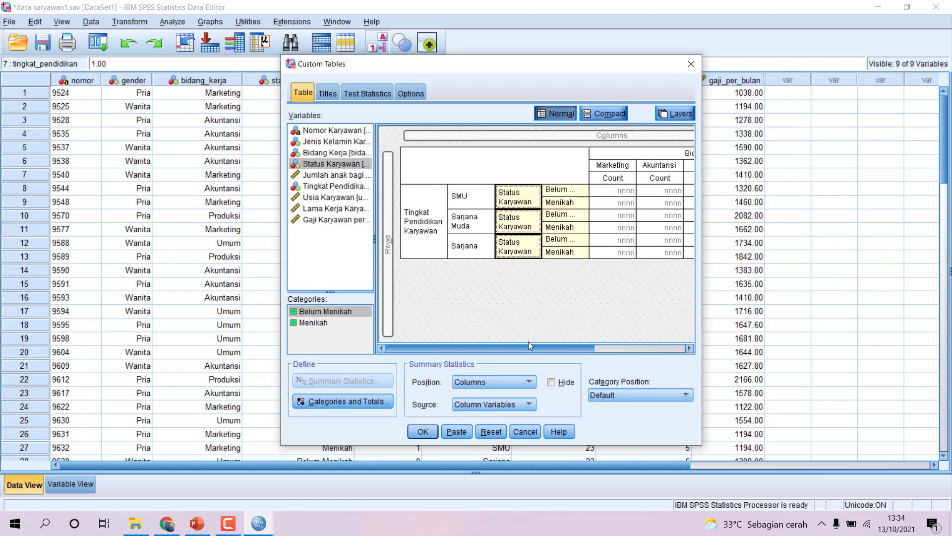
pyautogui.click(423, 432)
pyautogui.scroll(-1, 442, 317)
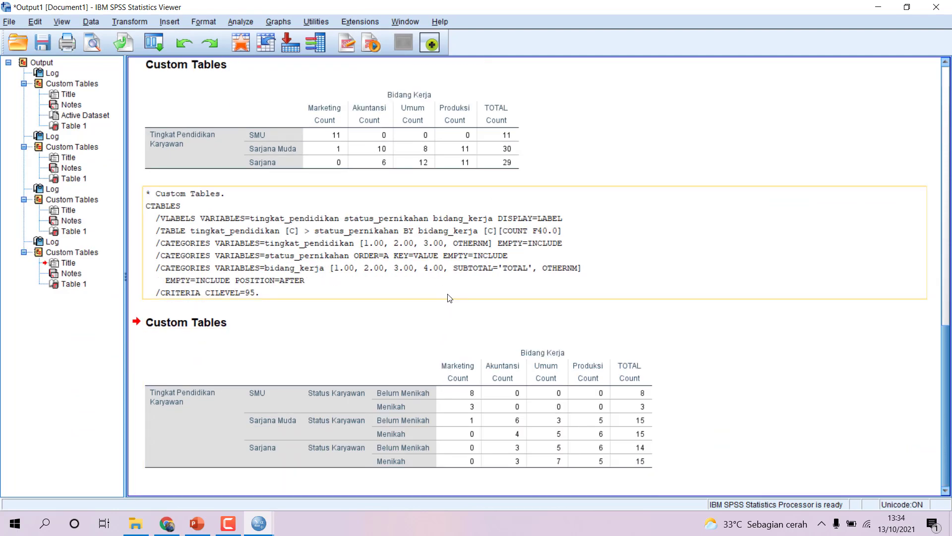
pyautogui.click(329, 388)
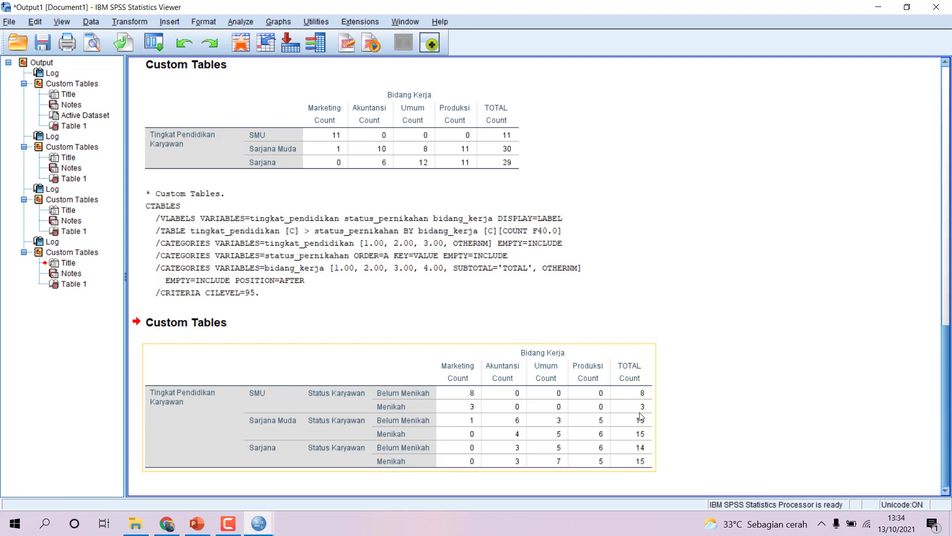
# Step: Review the custom table definition for data karyawan1.sav and close it without generating a table
pyautogui.click(258, 524)
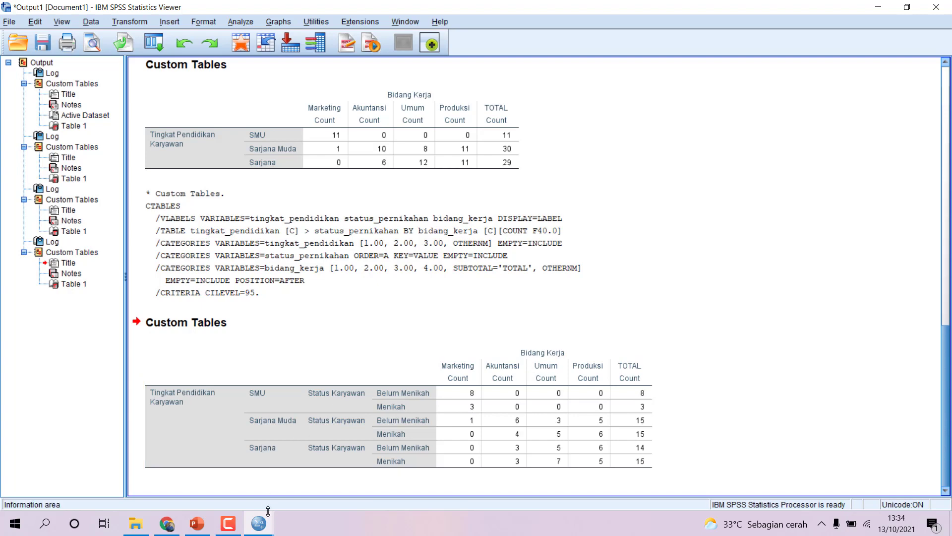
pyautogui.click(313, 481)
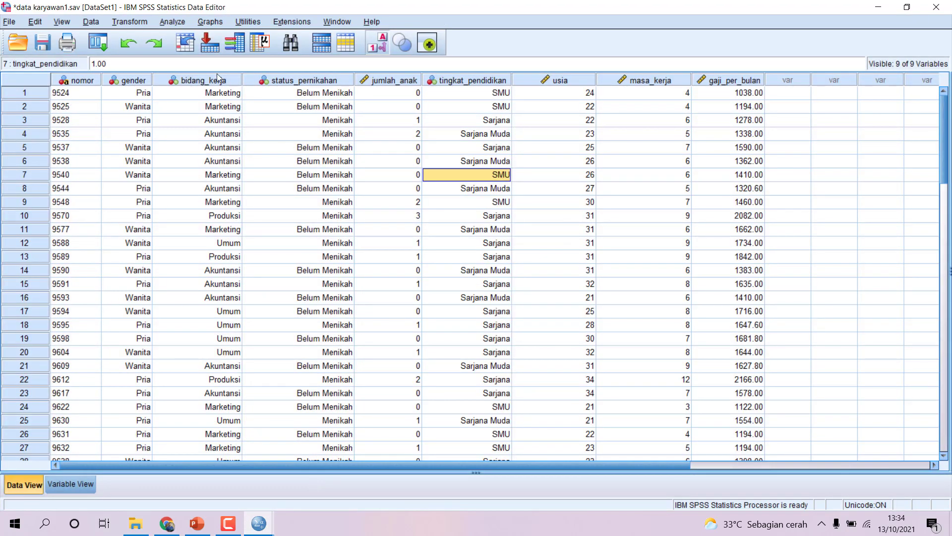
pyautogui.click(177, 23)
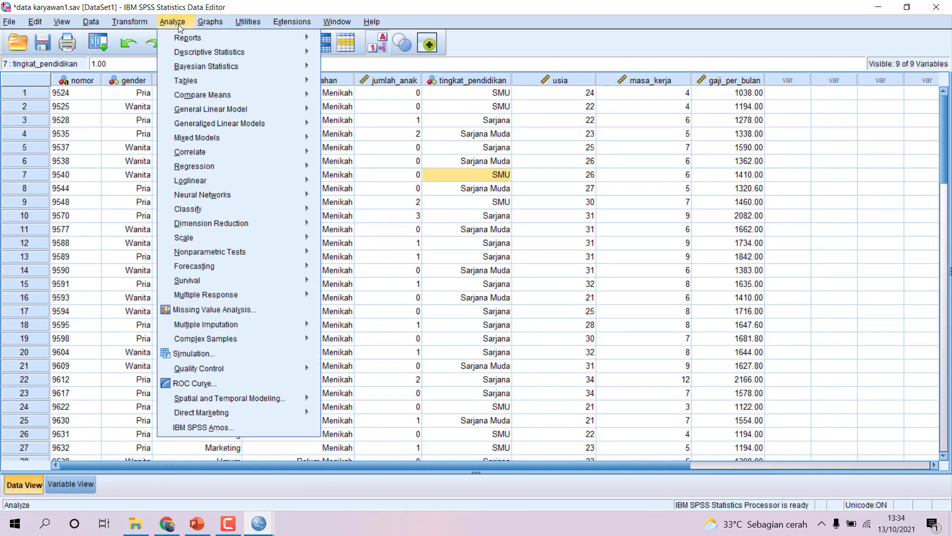
pyautogui.moveTo(231, 83)
pyautogui.click(342, 86)
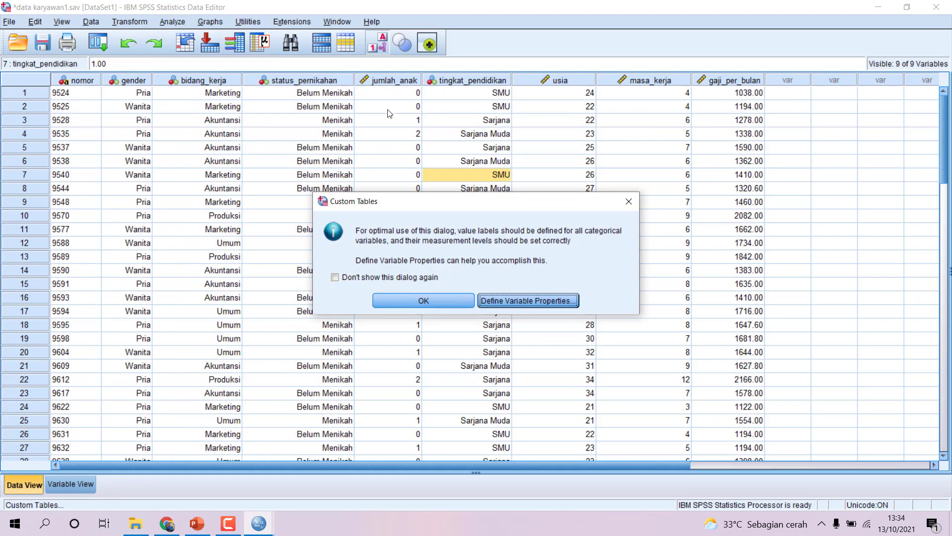
pyautogui.click(443, 300)
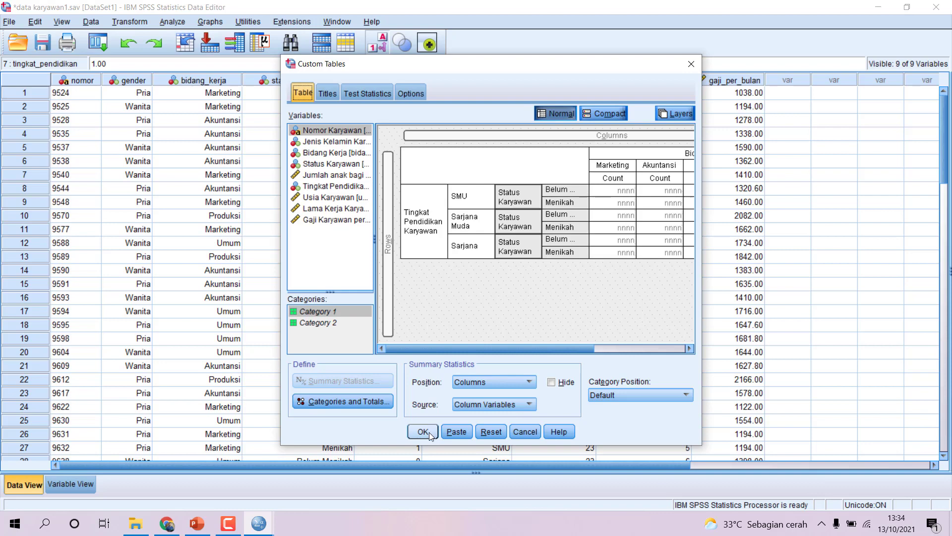
pyautogui.click(524, 431)
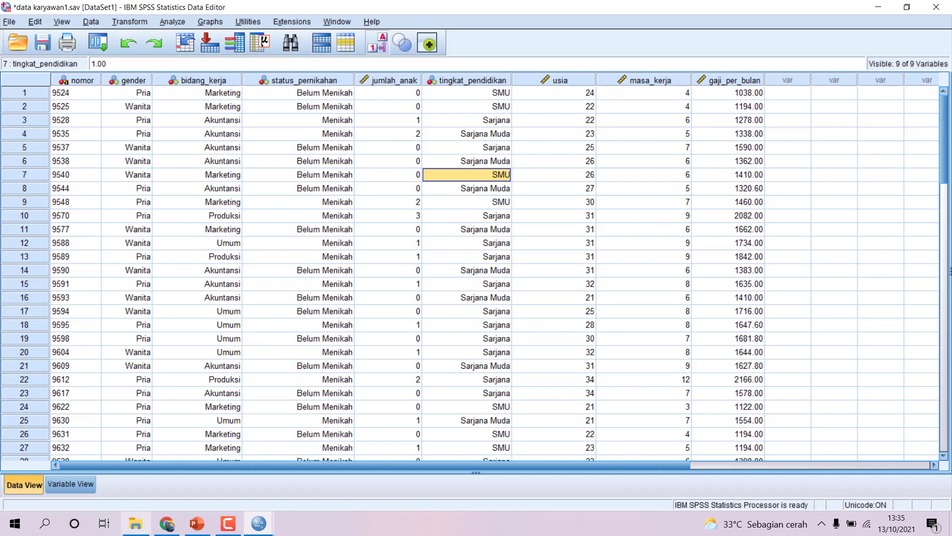
# Step: Switch to PowerPoint and present the slide "Contoh Menggunakan Custom Tables" as a slide show
pyautogui.click(197, 524)
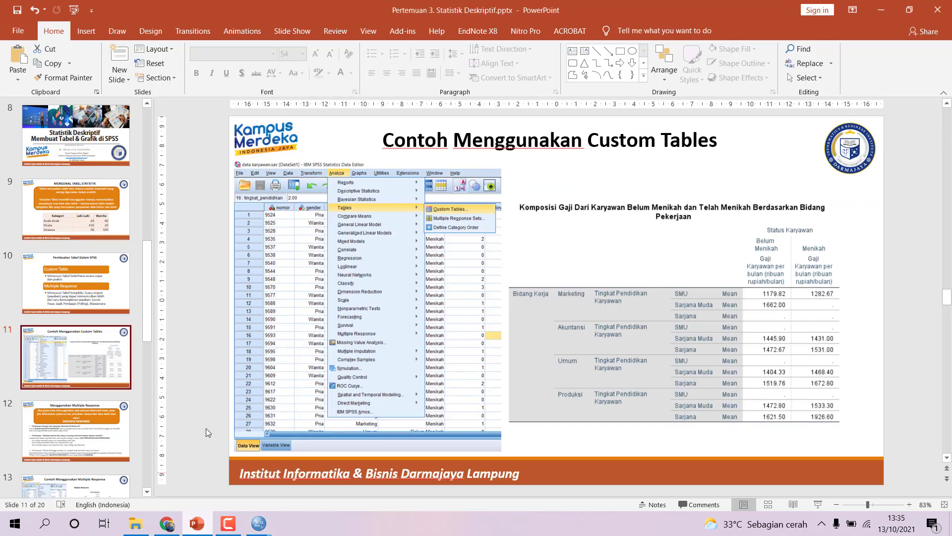
pyautogui.click(85, 350)
pyautogui.click(85, 422)
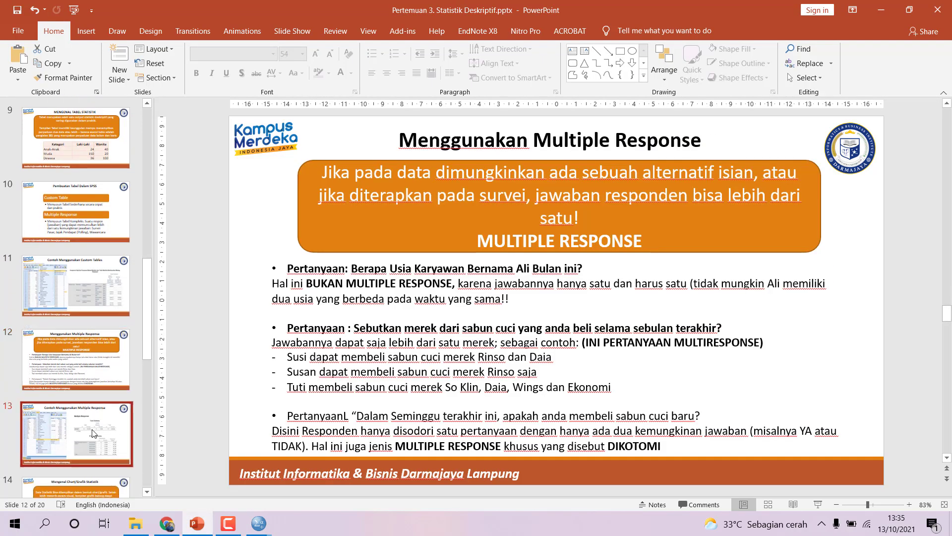
pyautogui.scroll(-2, 104, 419)
pyautogui.click(89, 311)
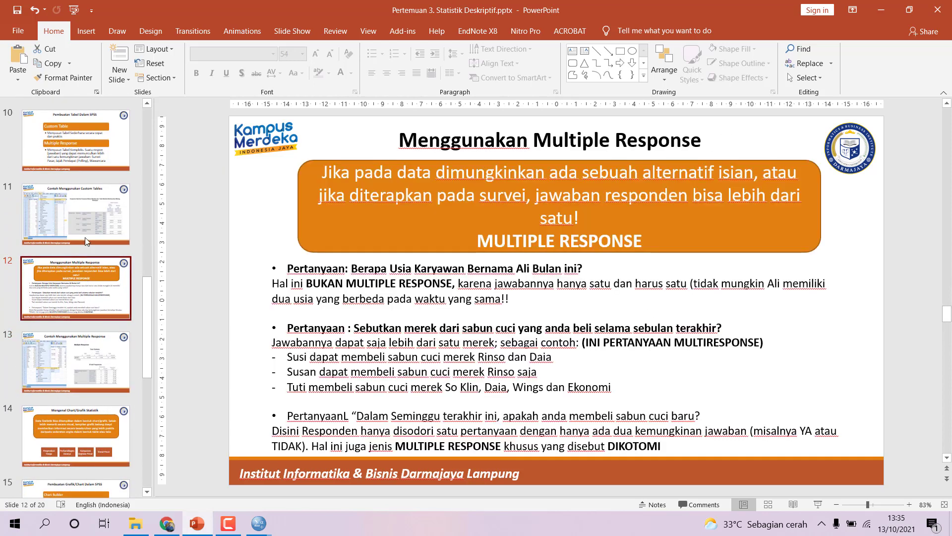
pyautogui.click(85, 237)
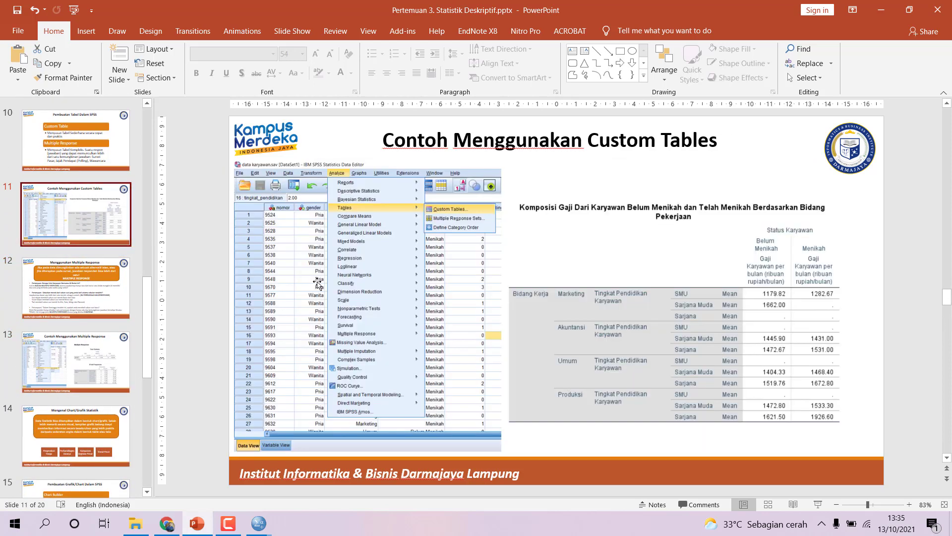
pyautogui.click(818, 503)
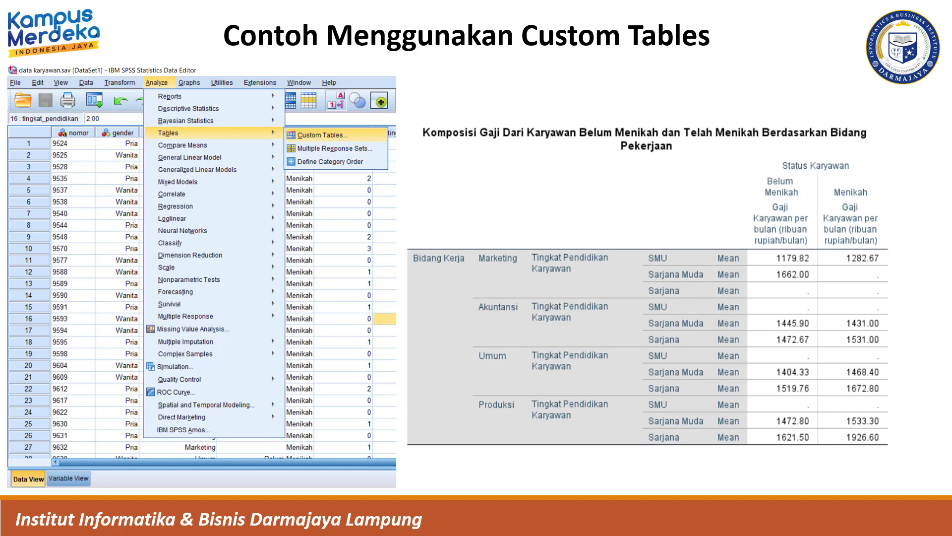
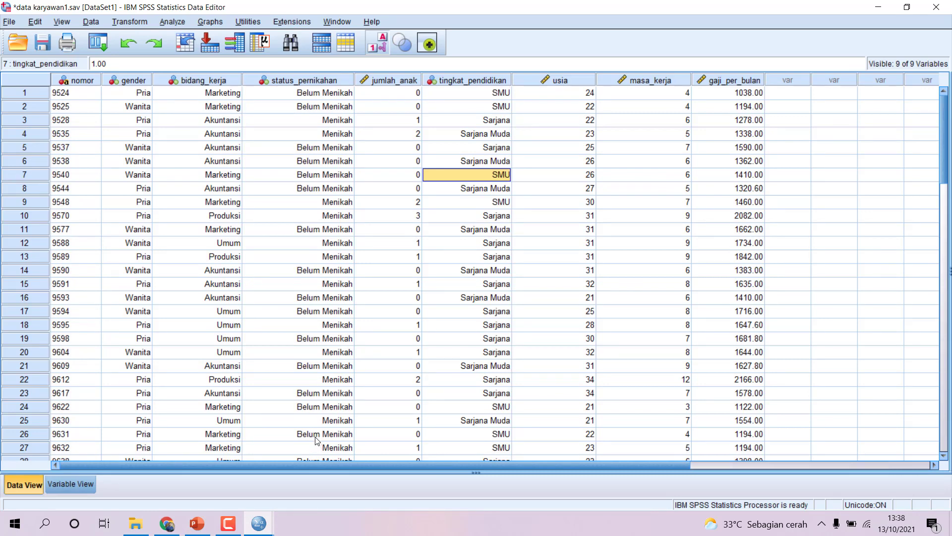
pyautogui.click(170, 24)
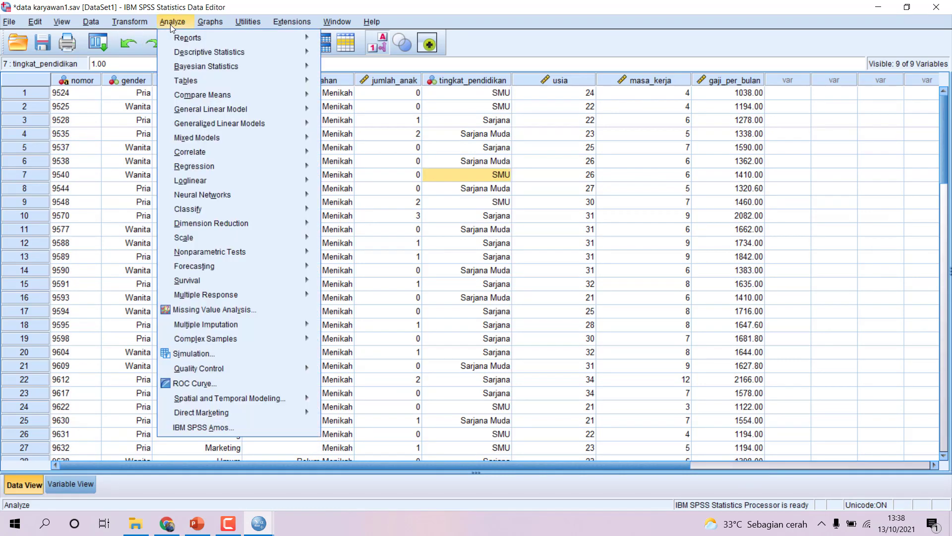
pyautogui.moveTo(177, 38)
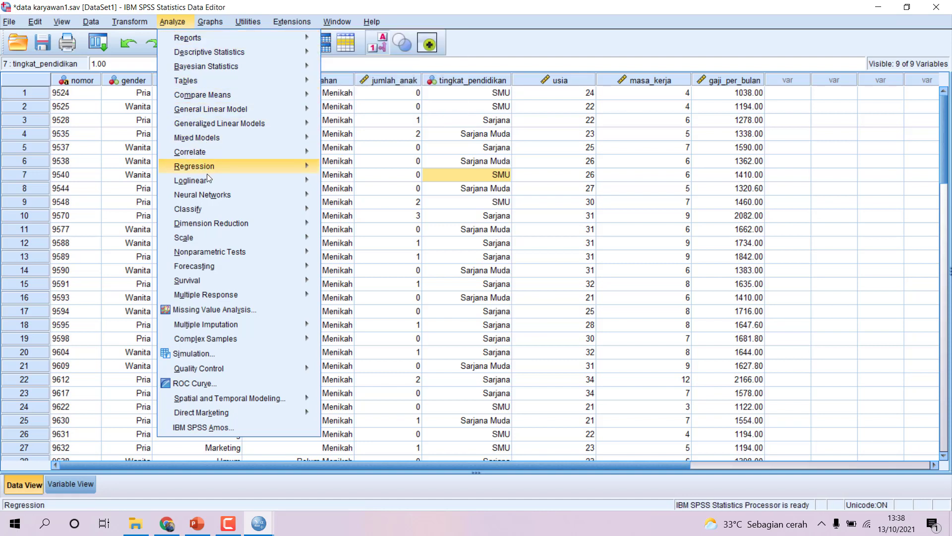
pyautogui.moveTo(236, 297)
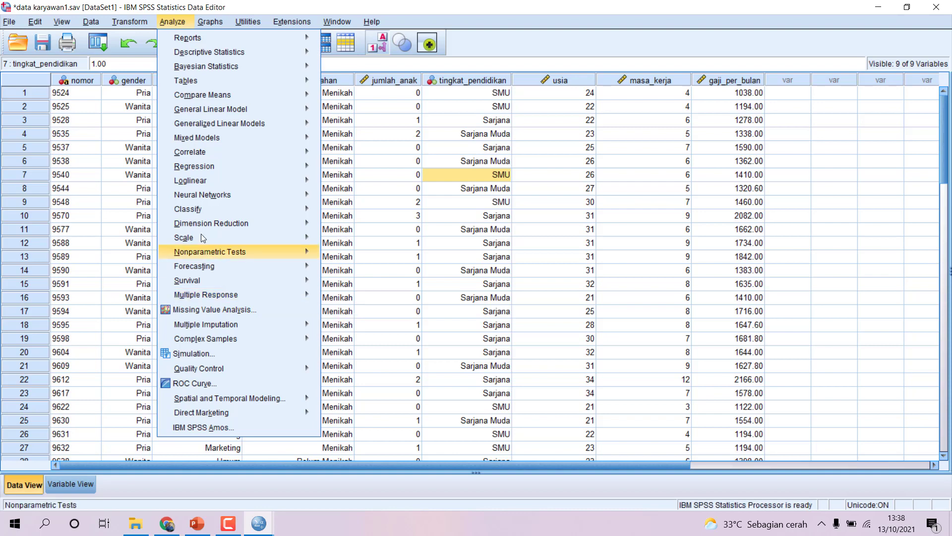
pyautogui.click(99, 150)
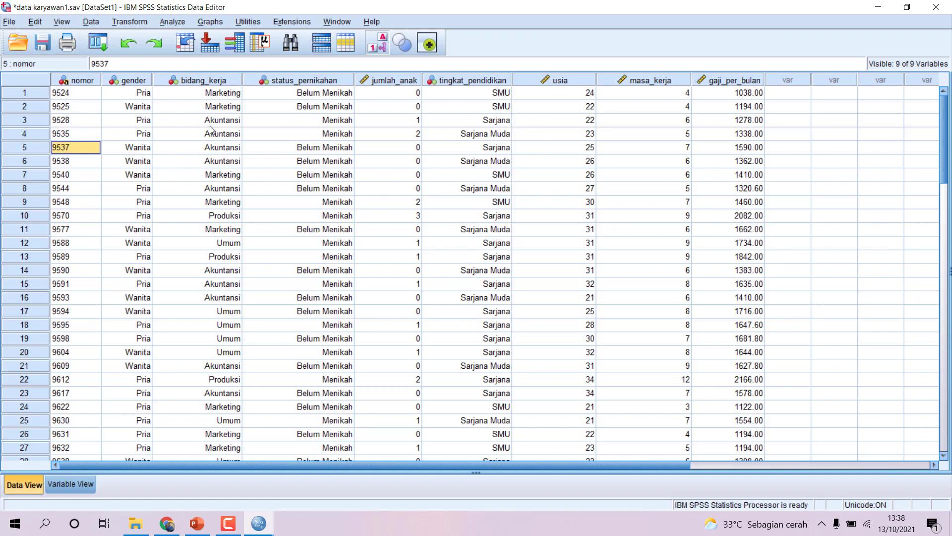
# Step: Open the data file multiple.sav from the Pertemuan 3 folder and dismiss the Armoury Crate notification
pyautogui.click(8, 23)
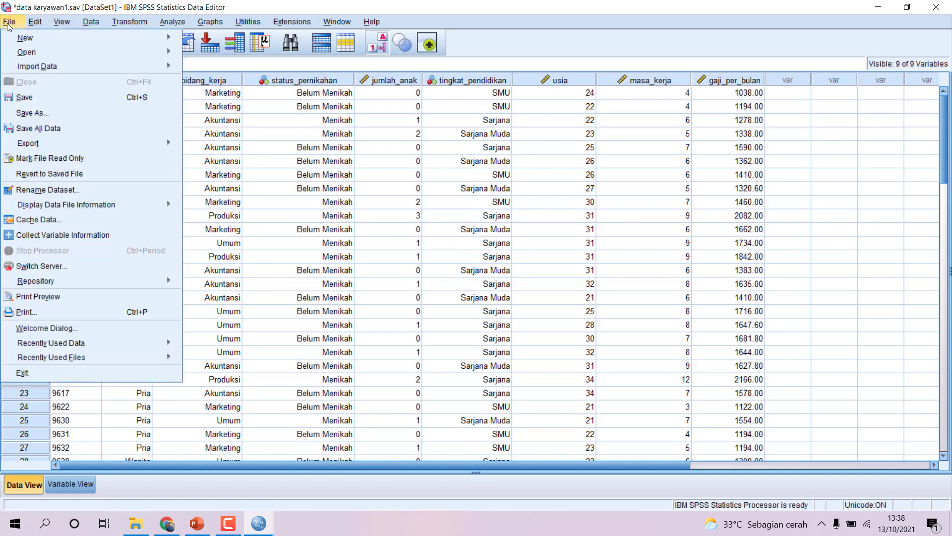
pyautogui.moveTo(48, 55)
pyautogui.click(191, 55)
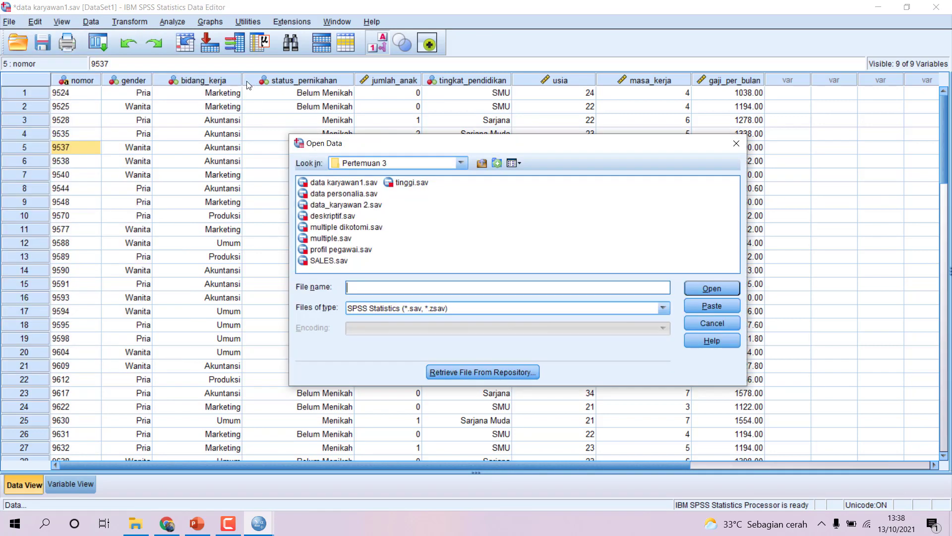
pyautogui.click(349, 239)
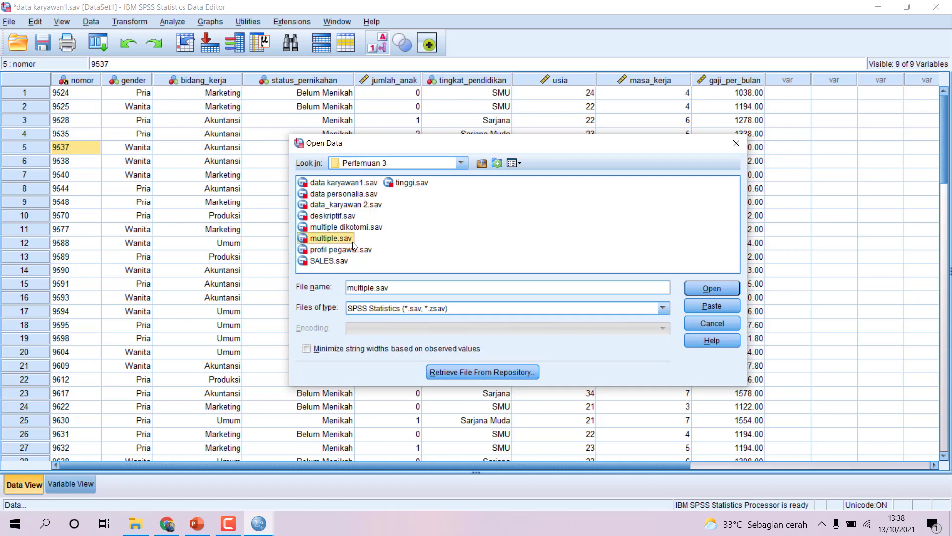
pyautogui.click(707, 289)
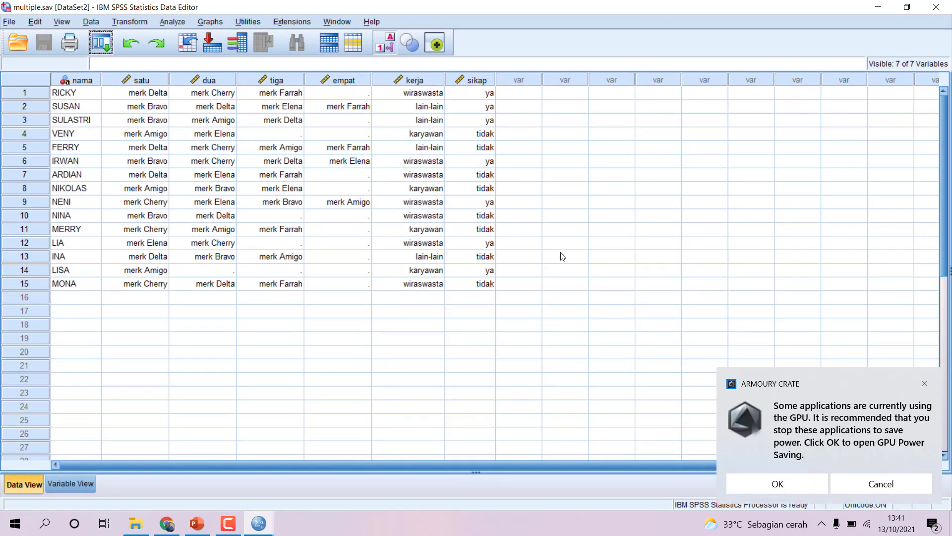
pyautogui.click(925, 383)
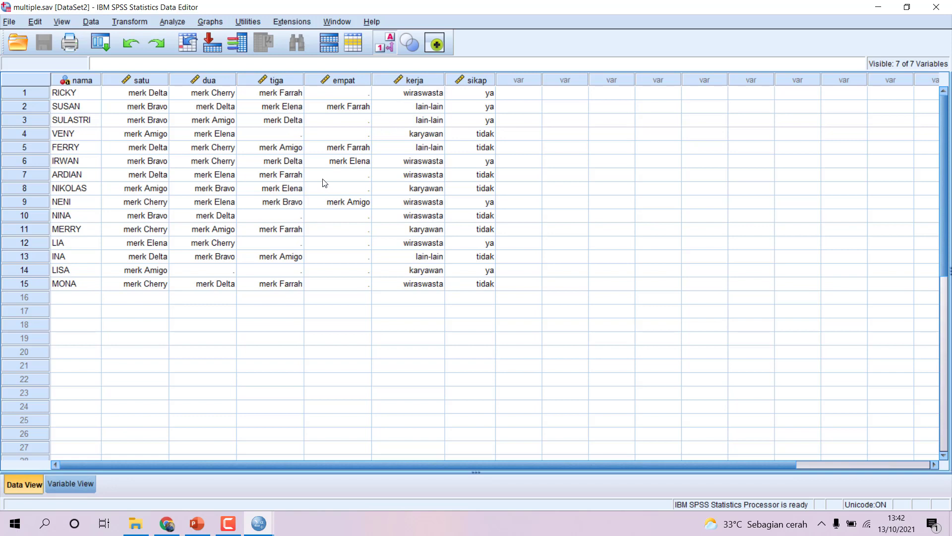
# Step: Hide the value labels in multiple.sav to view the numeric codes, and show the labels again
pyautogui.click(68, 22)
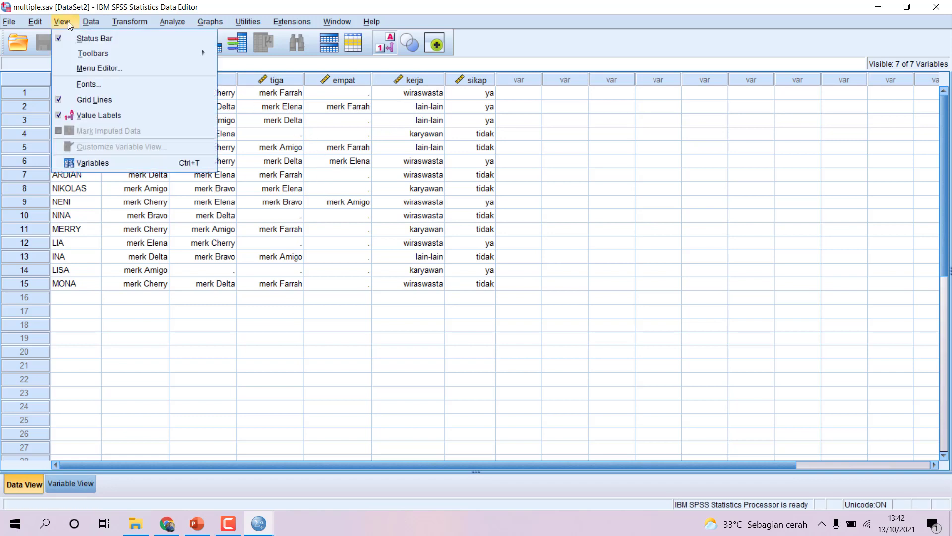
pyautogui.click(86, 115)
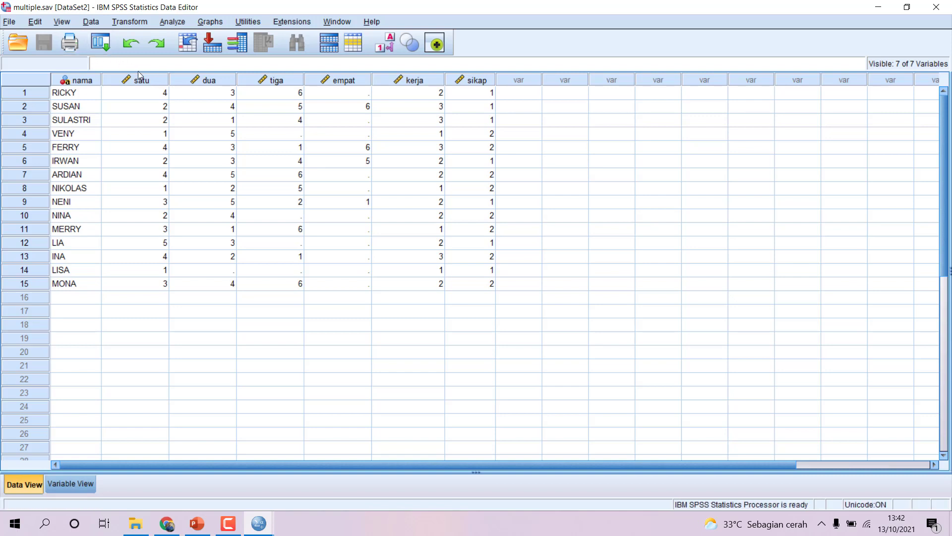
pyautogui.click(61, 21)
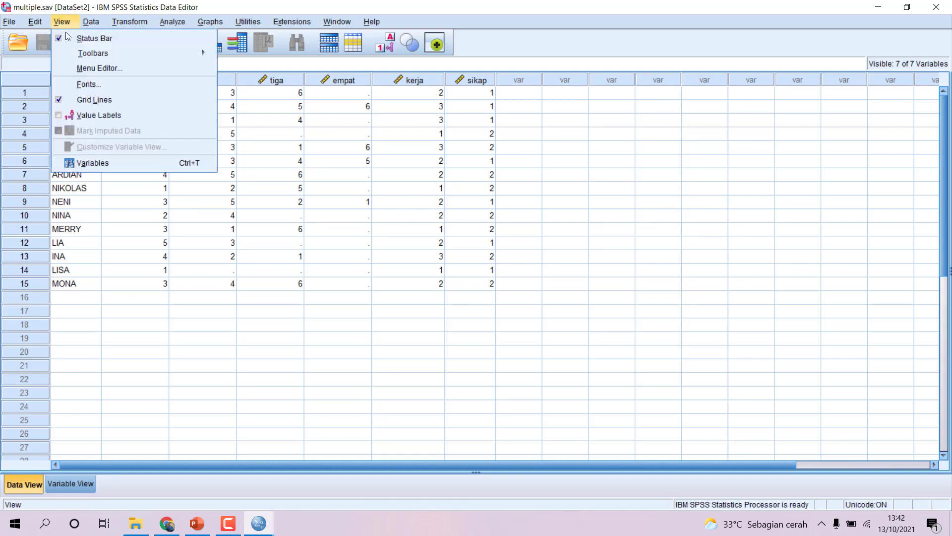
pyautogui.click(94, 115)
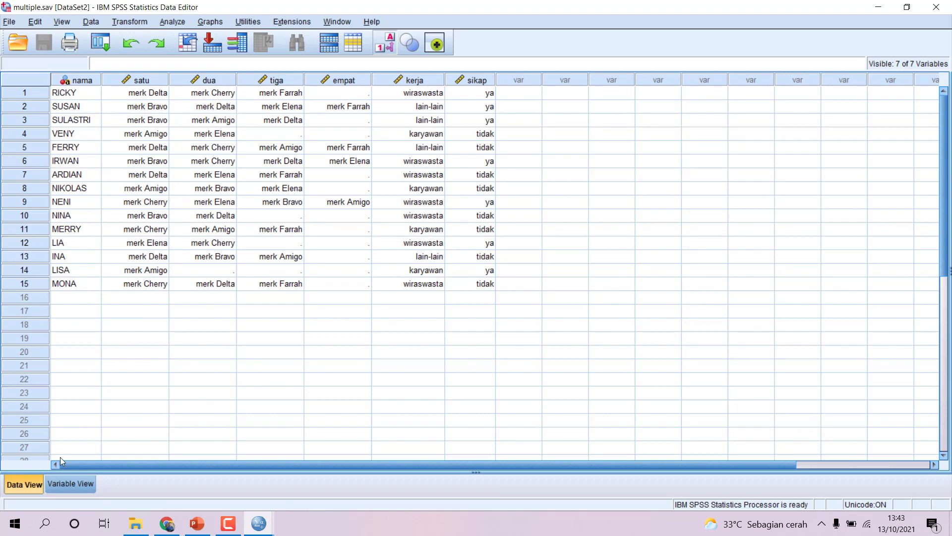
# Step: Examine the value labels defined for the variables satu, kerja and sikap, and return to the data records
pyautogui.click(71, 483)
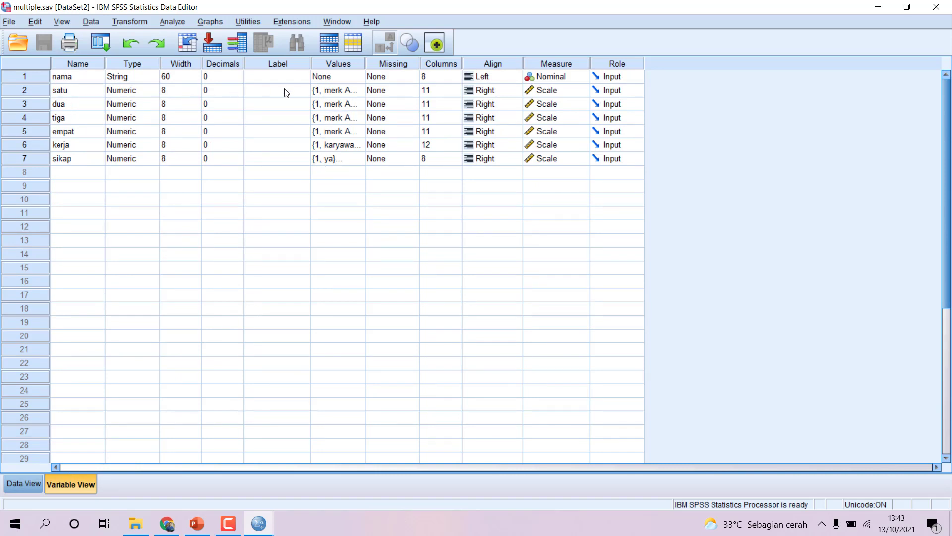
pyautogui.doubleClick(363, 94)
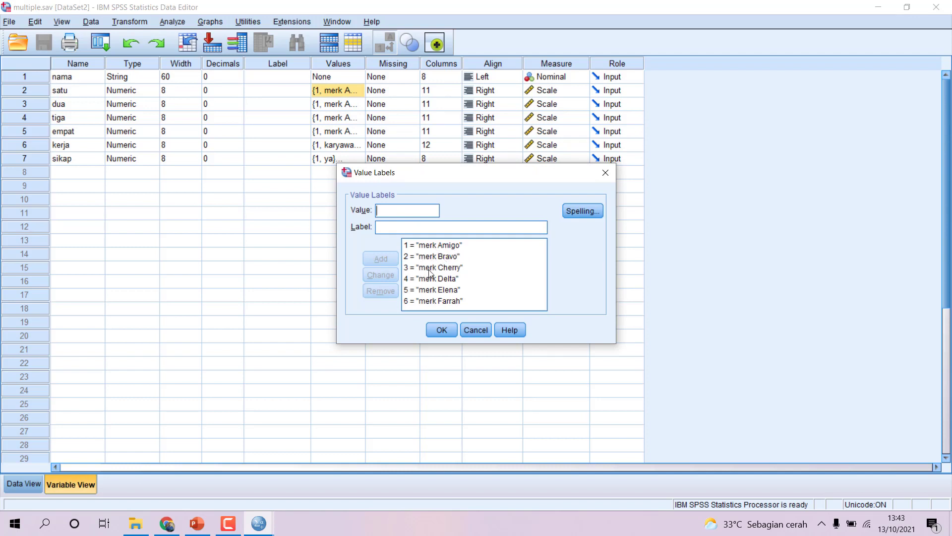
pyautogui.click(441, 329)
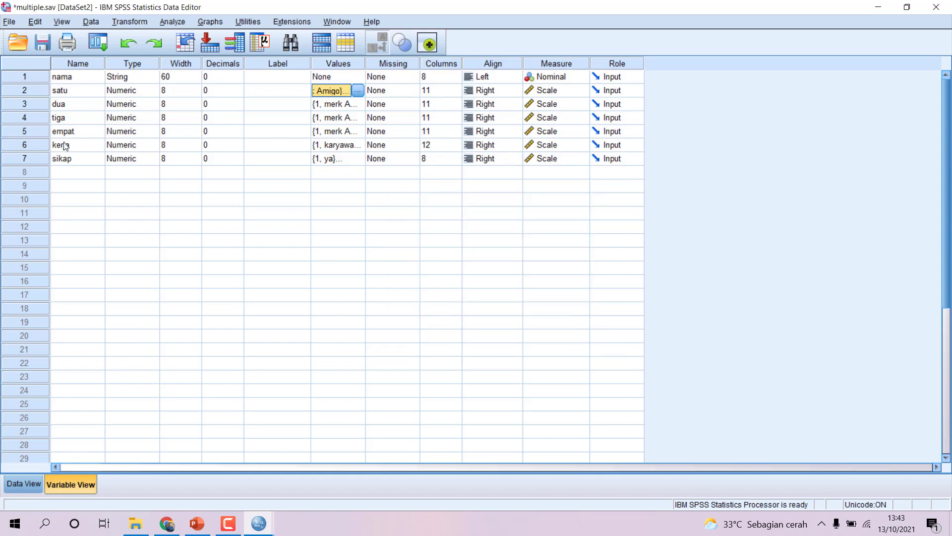
pyautogui.doubleClick(360, 146)
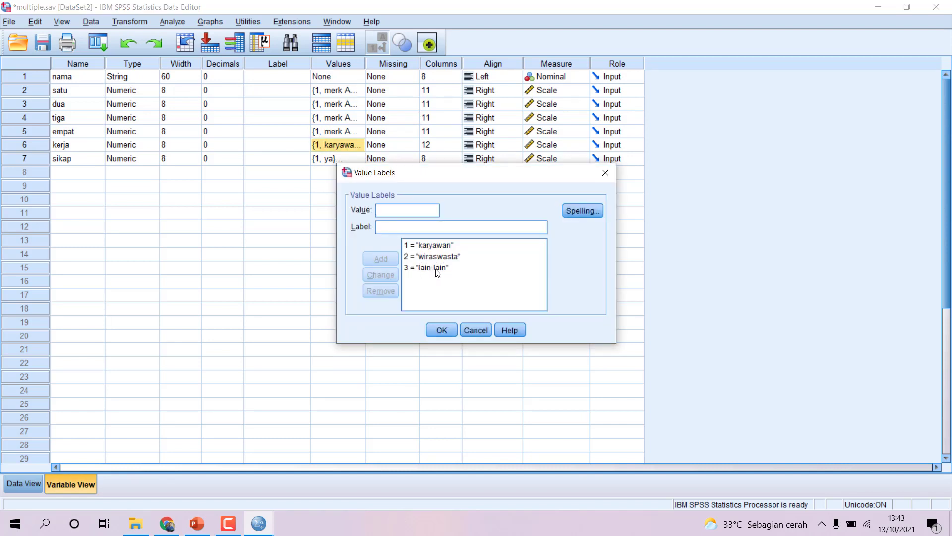
pyautogui.click(441, 330)
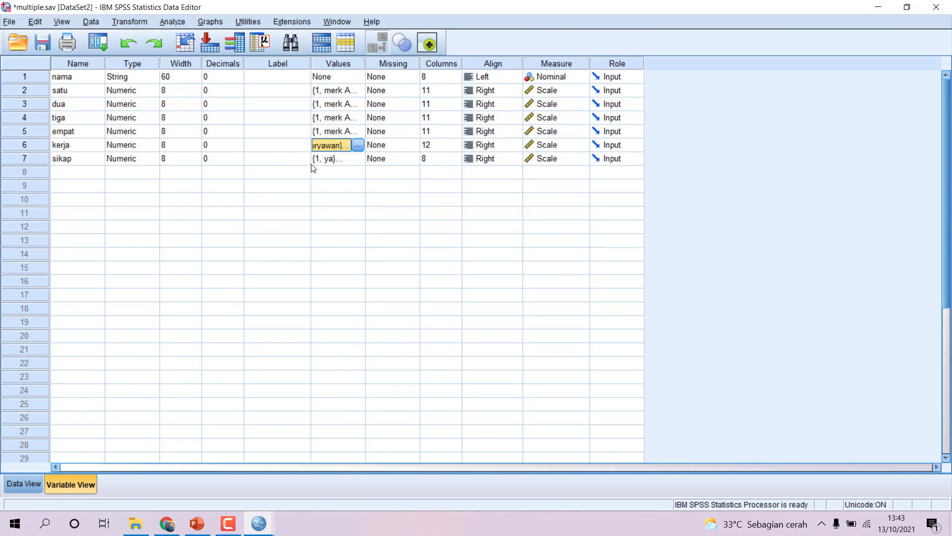
pyautogui.click(354, 162)
pyautogui.click(355, 162)
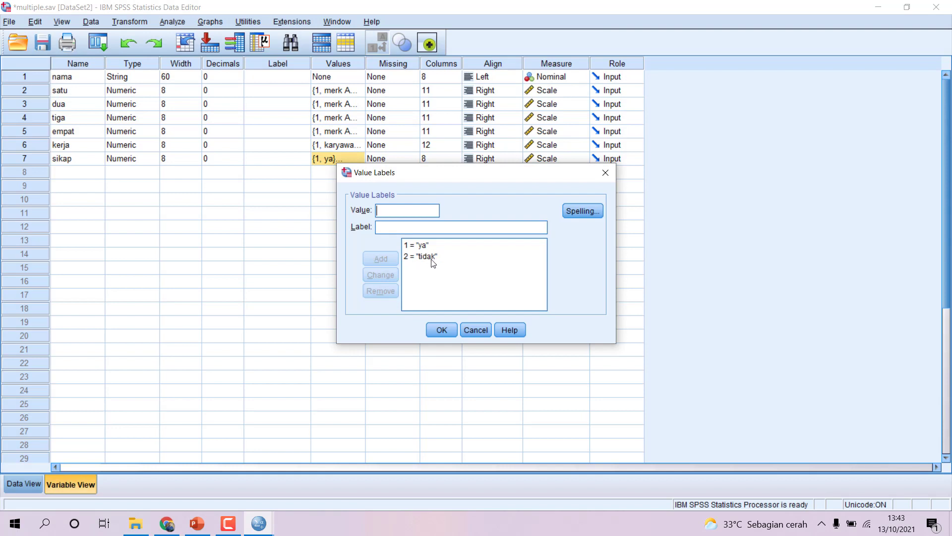
pyautogui.click(442, 330)
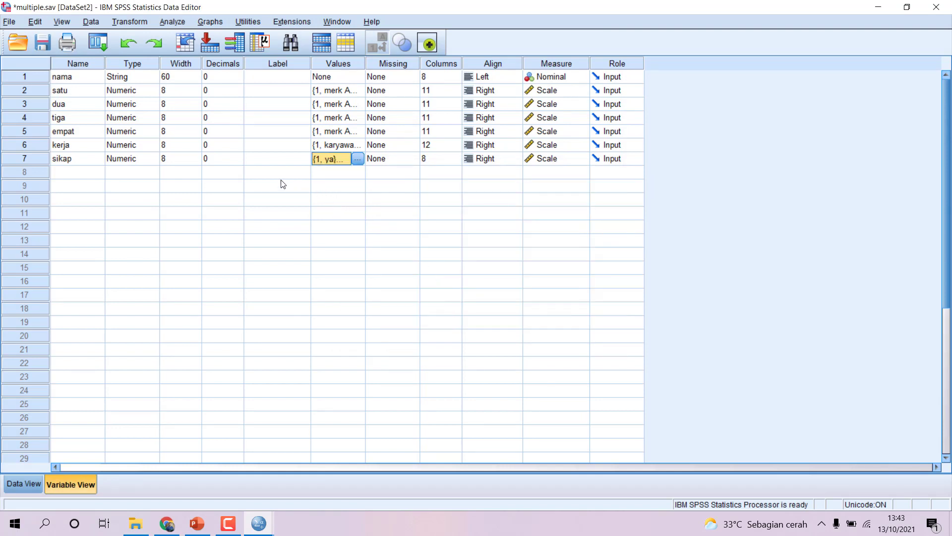
pyautogui.click(31, 482)
pyautogui.click(272, 230)
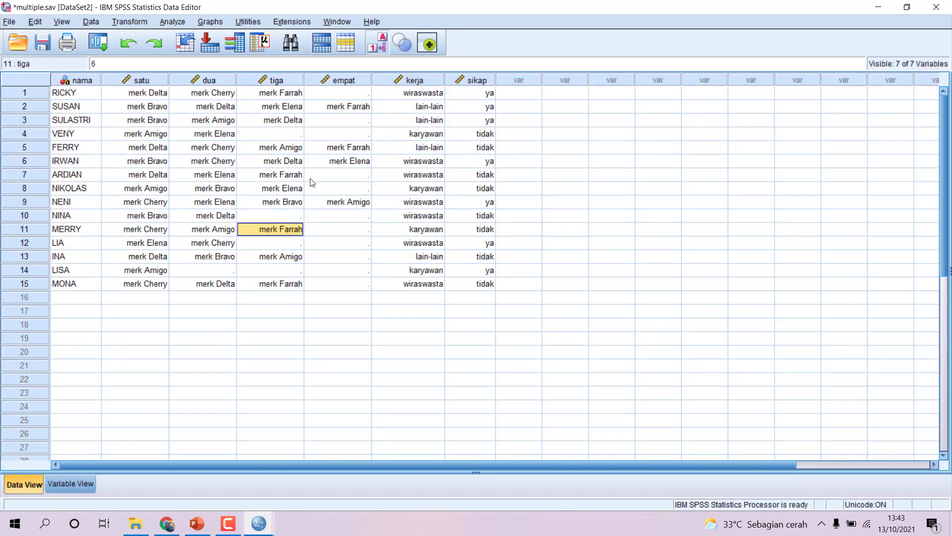
pyautogui.click(442, 150)
pyautogui.click(473, 193)
pyautogui.click(278, 190)
pyautogui.click(200, 147)
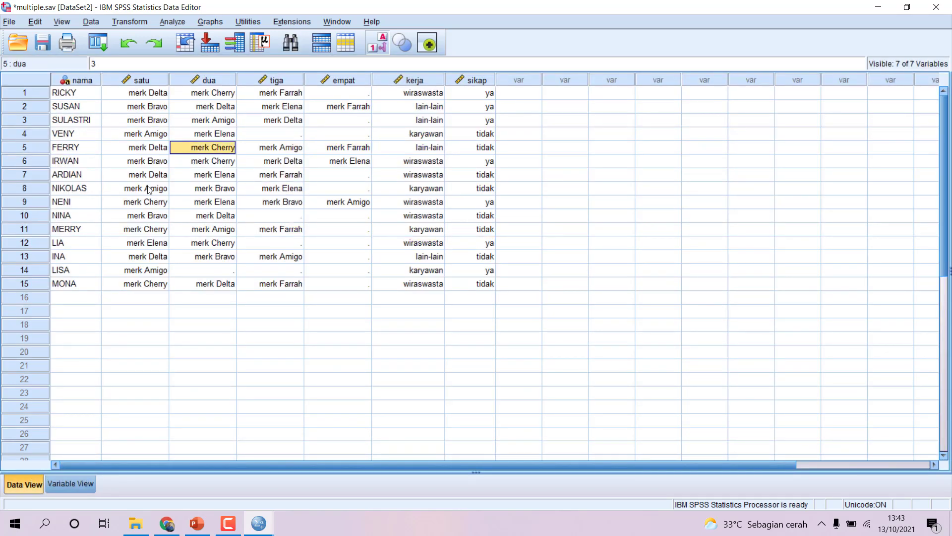
pyautogui.click(205, 215)
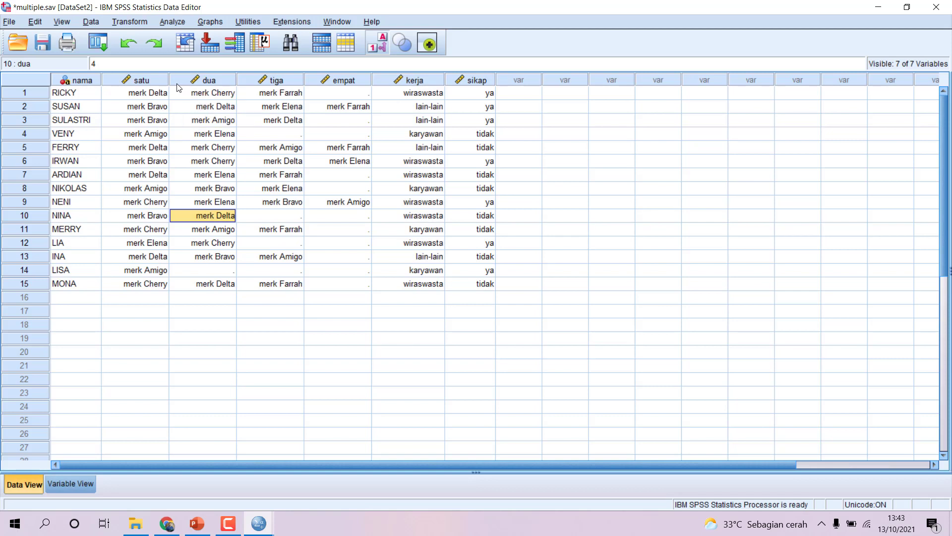
pyautogui.click(172, 21)
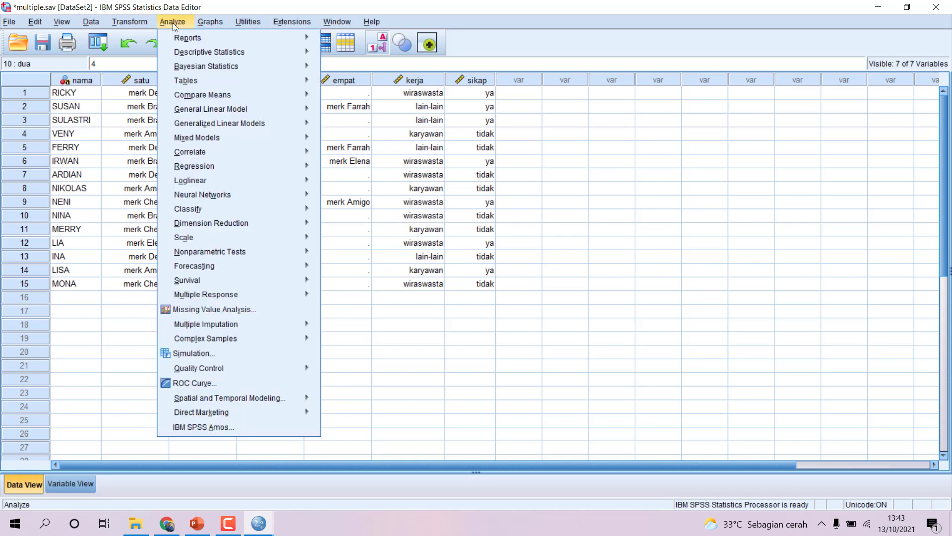
pyautogui.moveTo(240, 293)
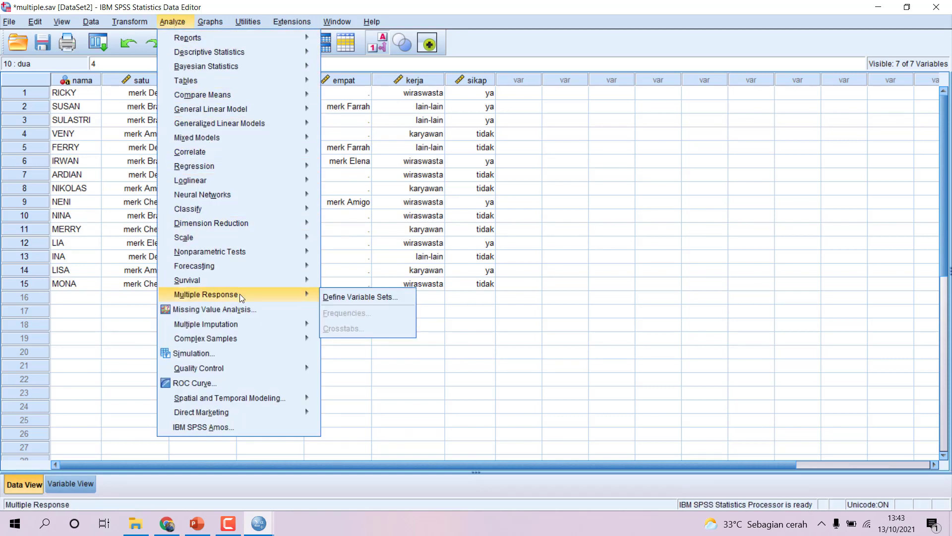
pyautogui.click(333, 298)
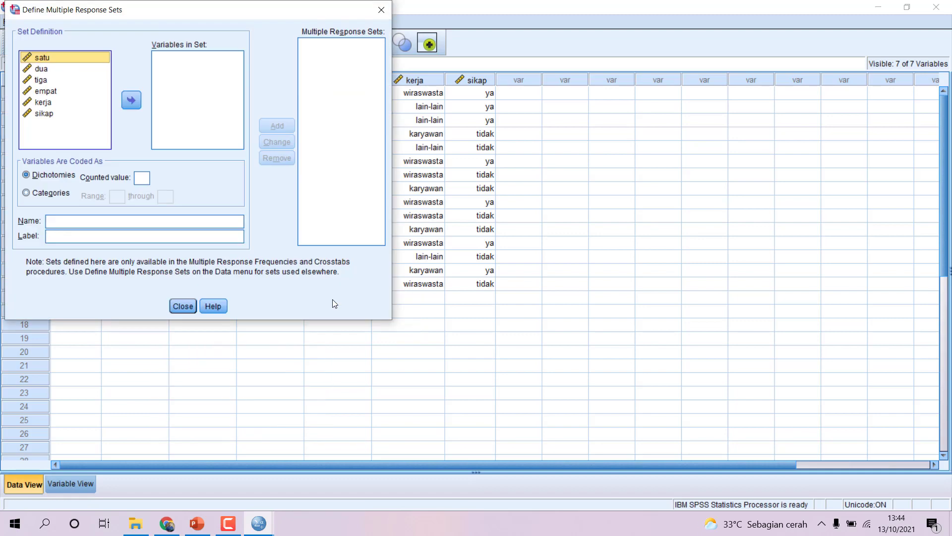
pyautogui.moveTo(164, 15); pyautogui.dragTo(512, 85)
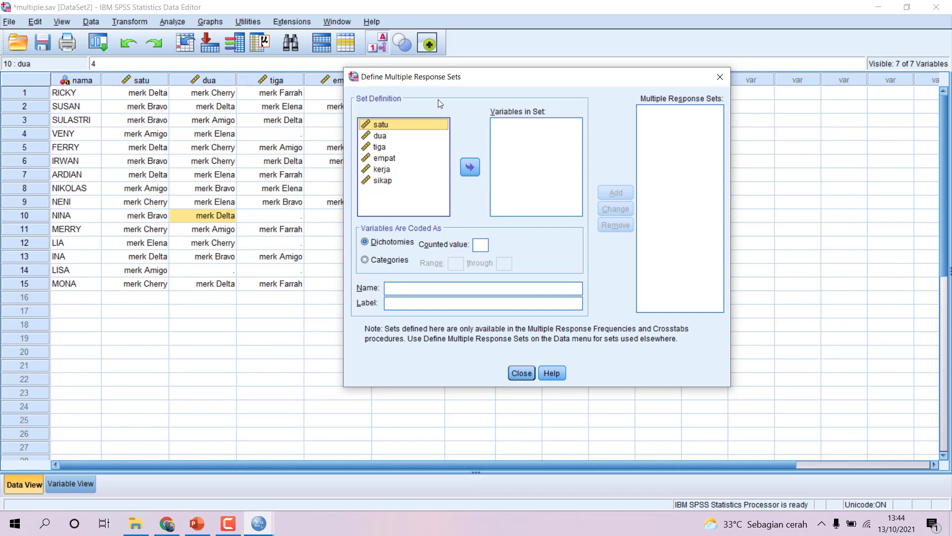
pyautogui.click(393, 159)
pyautogui.click(395, 146)
pyautogui.click(394, 125)
pyautogui.click(395, 135)
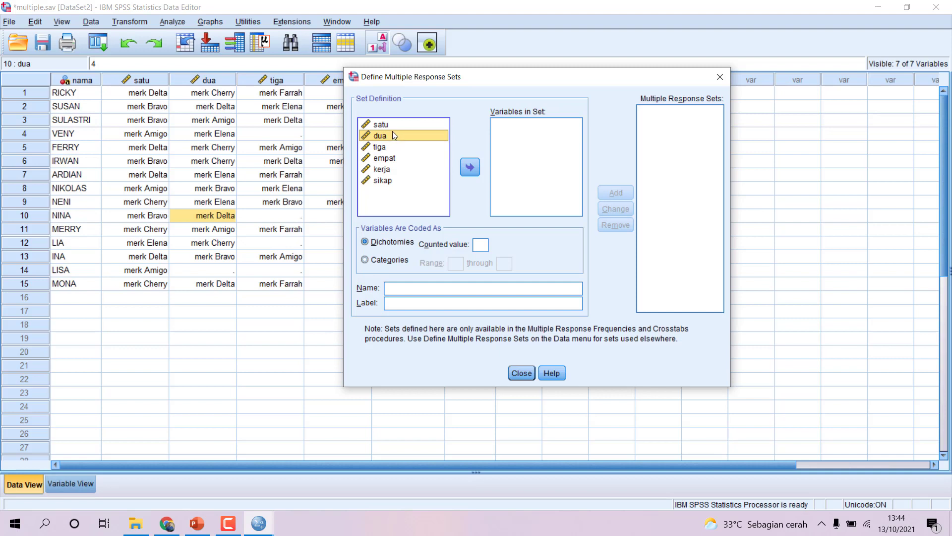
pyautogui.click(393, 123)
pyautogui.click(468, 167)
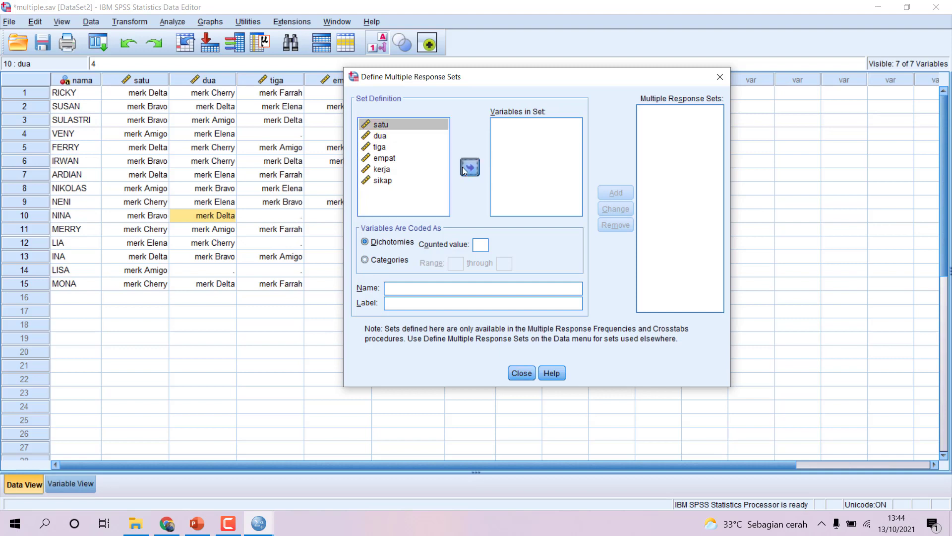
pyautogui.click(384, 125)
pyautogui.click(467, 167)
pyautogui.click(394, 126)
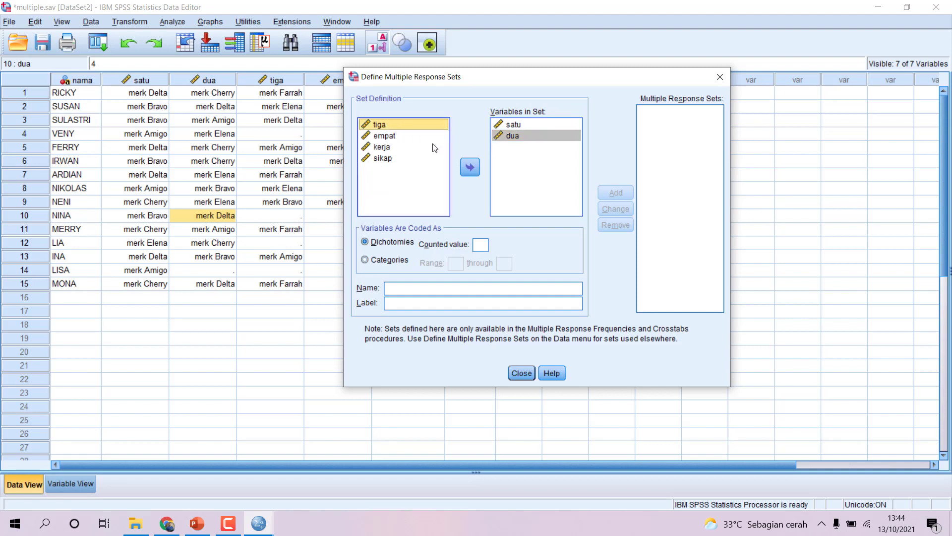
pyautogui.doubleClick(399, 126)
pyautogui.click(466, 167)
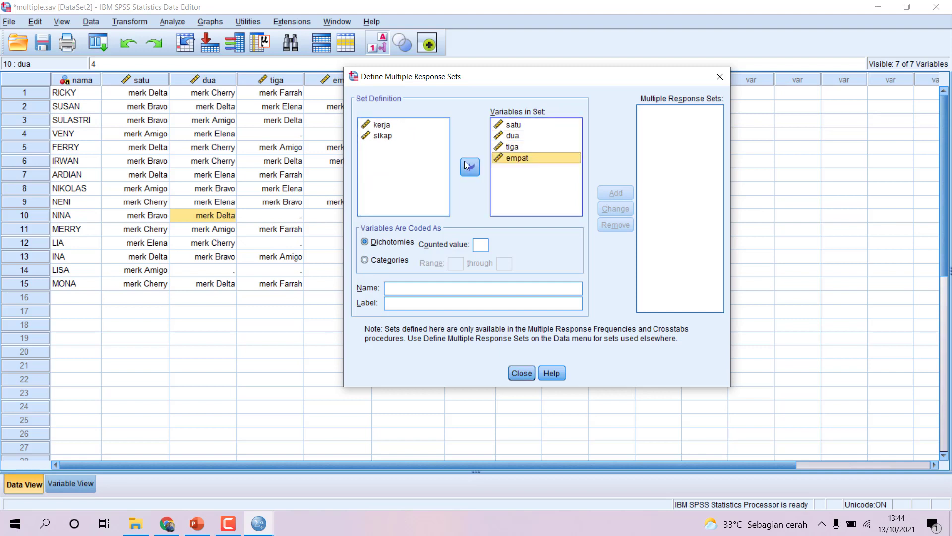
pyautogui.click(388, 260)
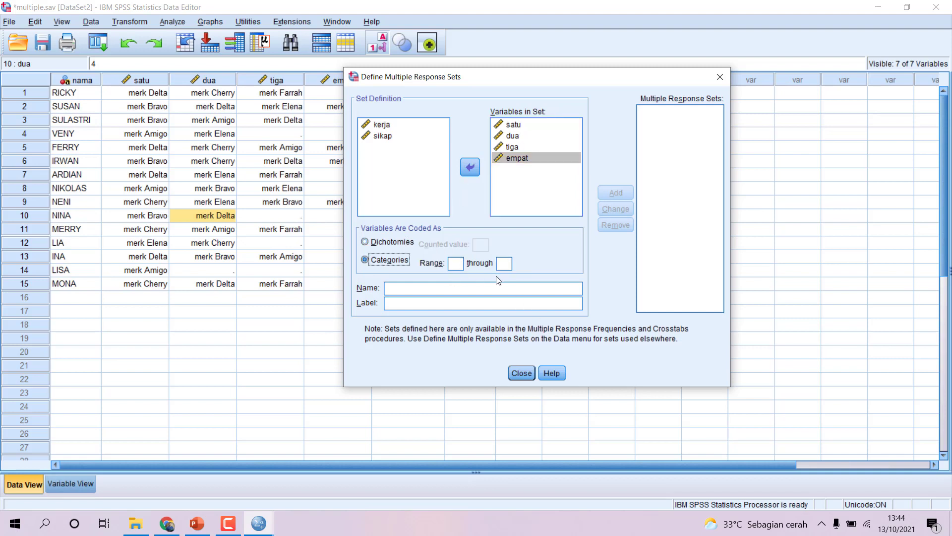
pyautogui.click(522, 373)
# Step: Review the value labels of satu, kerja and sikap to check the category codes, then go back to the data records
pyautogui.click(76, 486)
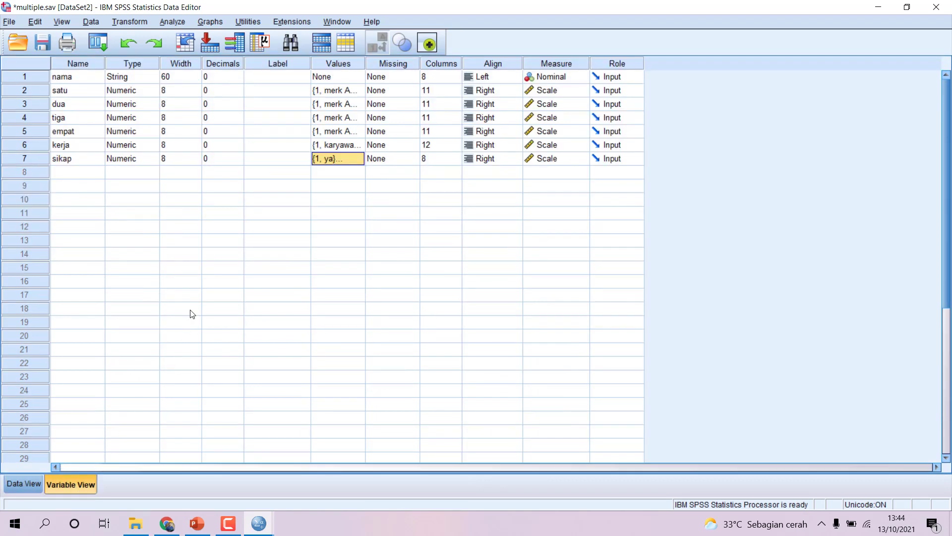
pyautogui.click(362, 91)
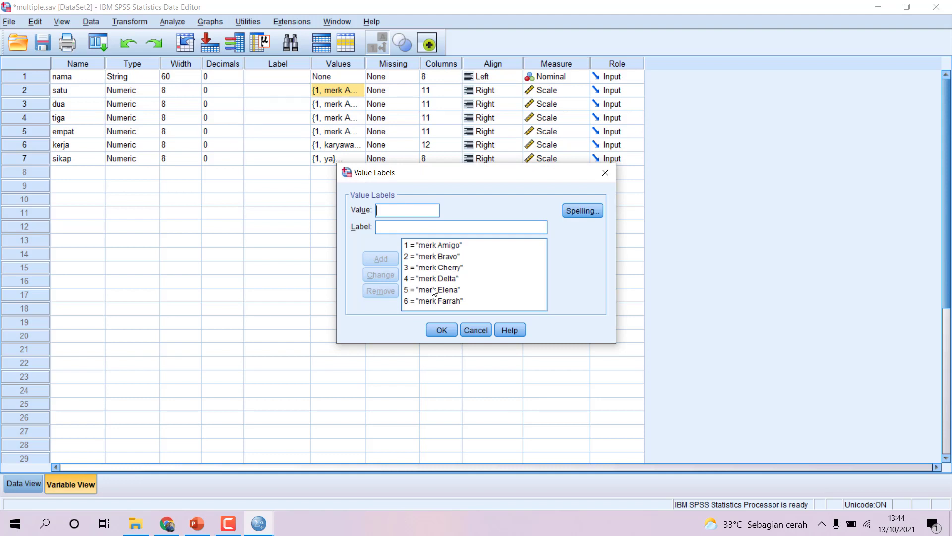
pyautogui.click(475, 330)
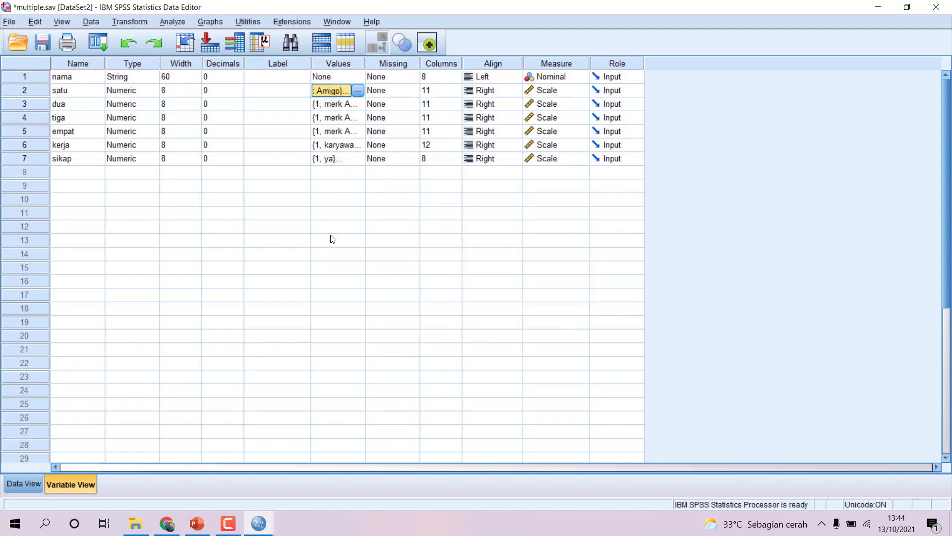
pyautogui.click(347, 144)
pyautogui.click(358, 145)
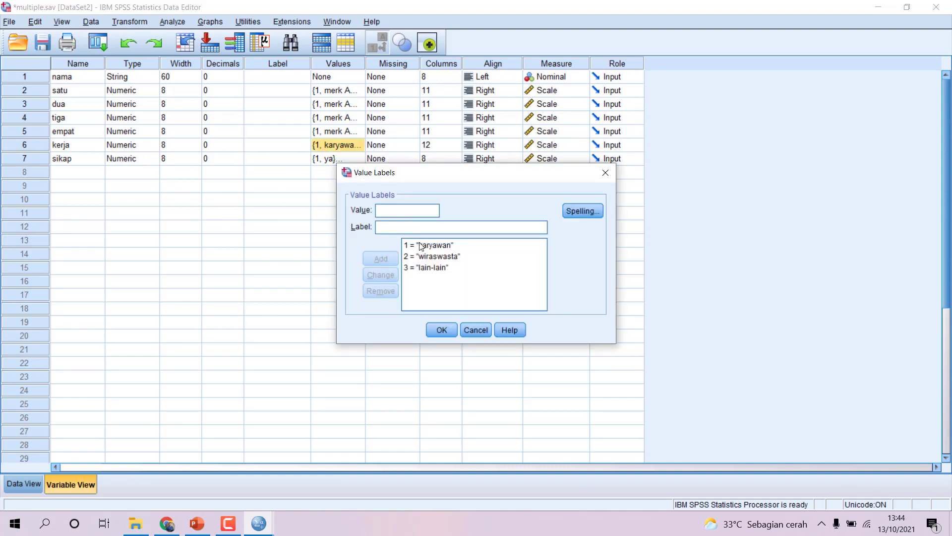
pyautogui.click(442, 330)
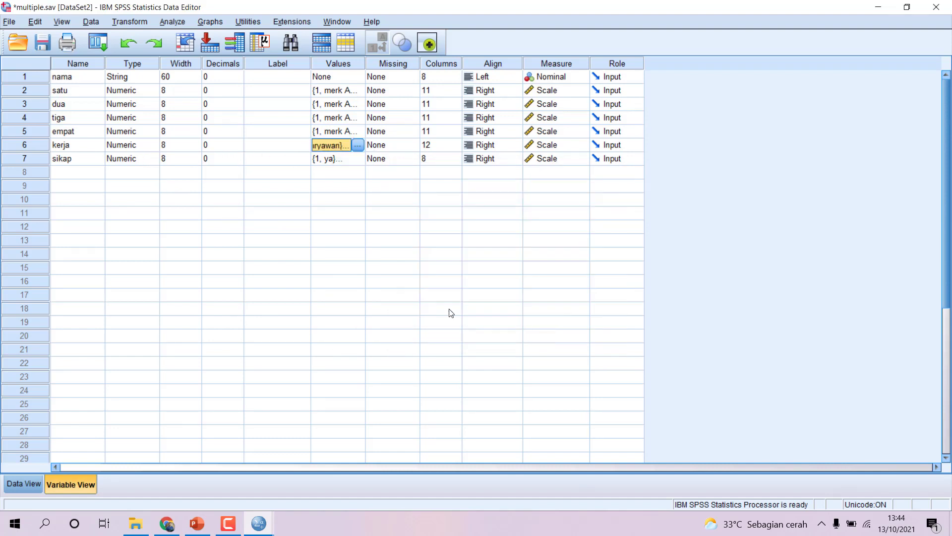
pyautogui.click(337, 158)
pyautogui.click(358, 158)
pyautogui.click(469, 330)
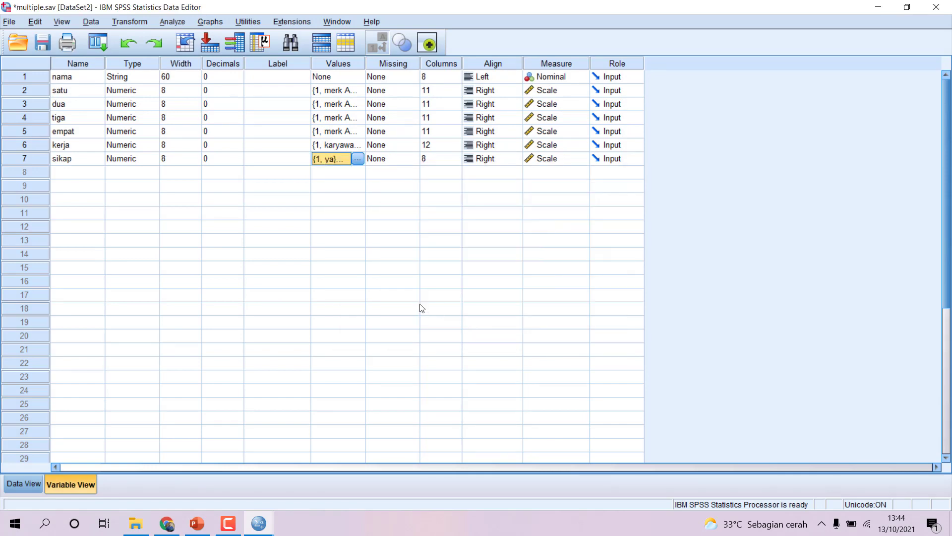
pyautogui.click(34, 485)
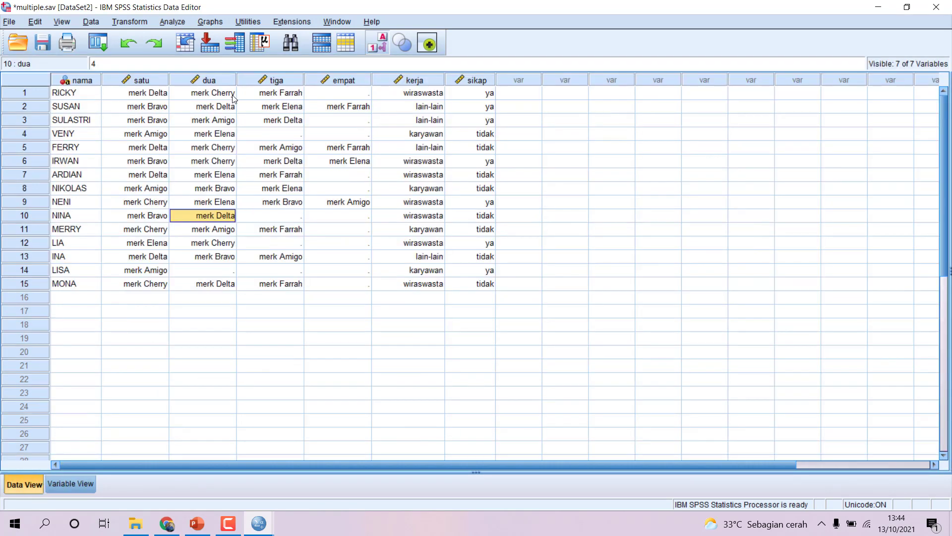
# Step: Start defining a multiple response set containing the variables satu, dua, tiga and empat
pyautogui.click(173, 21)
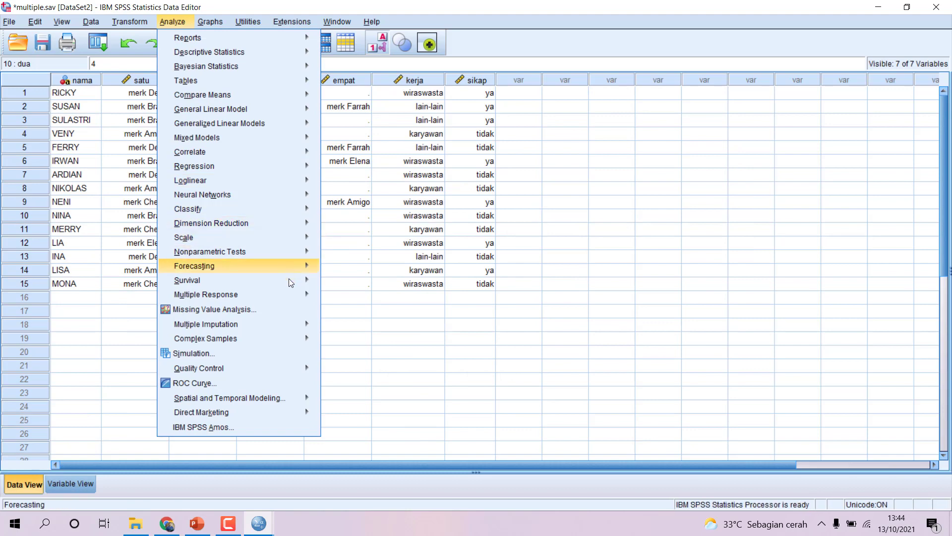
pyautogui.moveTo(293, 296)
pyautogui.click(358, 298)
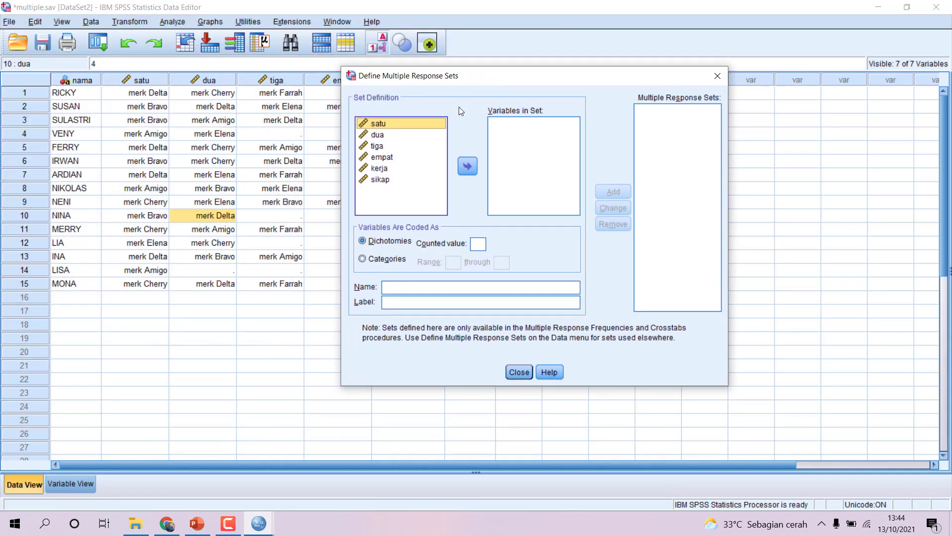
pyautogui.click(469, 164)
pyautogui.click(466, 167)
pyautogui.click(389, 125)
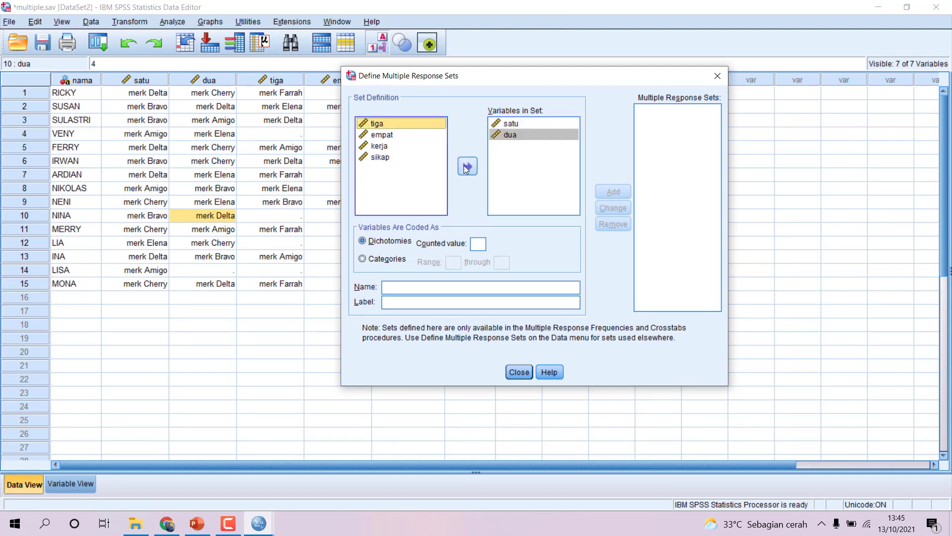
pyautogui.click(463, 165)
pyautogui.click(382, 124)
pyautogui.click(461, 165)
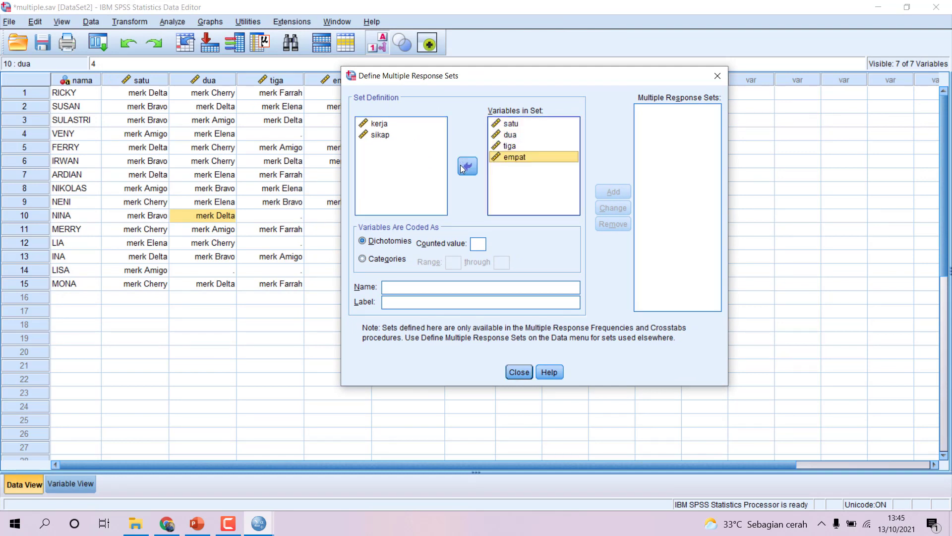
# Step: Code the set's variables as categories with a range of 1 through 6
pyautogui.click(385, 263)
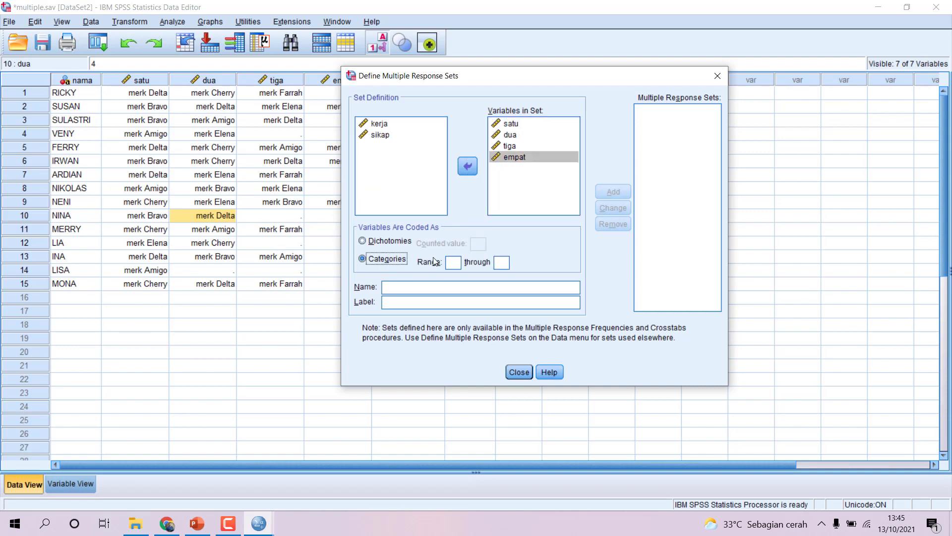
pyautogui.click(455, 262)
pyautogui.write('1')
pyautogui.click(501, 261)
pyautogui.write('6')
# Step: Name the multiple response set Sabun_Mandi
pyautogui.write('Sabnu')
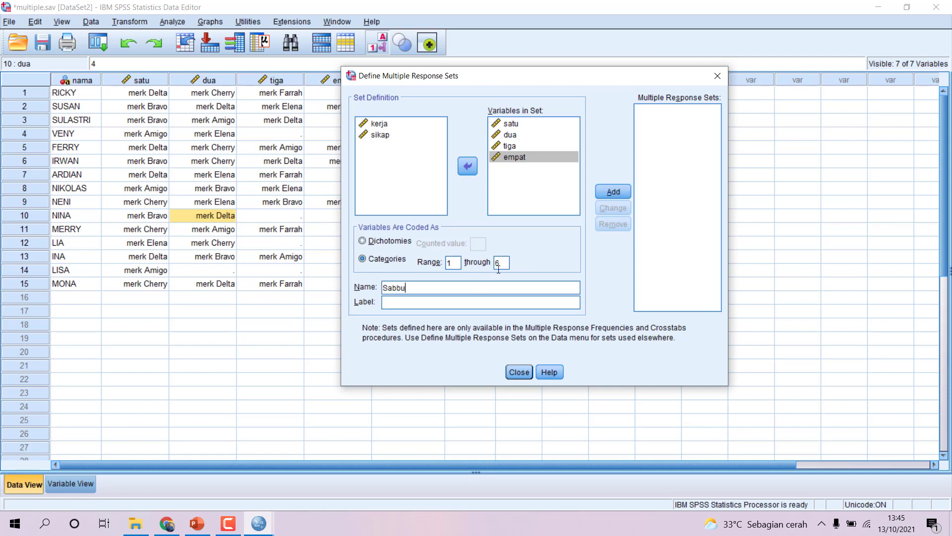
pyautogui.press('BackSpace')
pyautogui.press('BackSpace')
pyautogui.write('un Mandi')
pyautogui.press('BackSpace')
pyautogui.press('BackSpace')
pyautogui.press('BackSpace')
pyautogui.press('BackSpace')
pyautogui.press('BackSpace')
pyautogui.press('BackSpace')
pyautogui.press('BackSpace')
pyautogui.press('BackSpace')
pyautogui.press('BackSpace')
pyautogui.press('BackSpace')
pyautogui.press('BackSpace')
pyautogui.press('BackSpace')
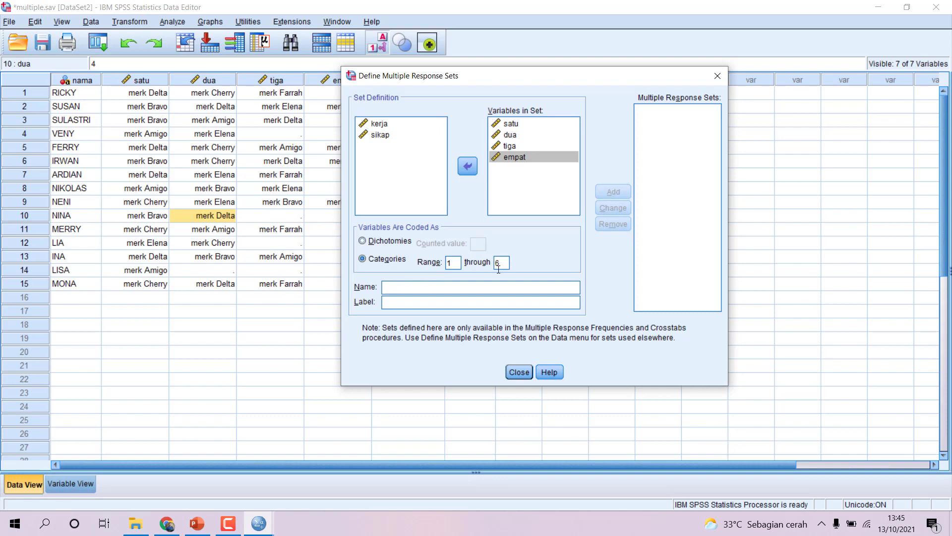
pyautogui.write('Sabun_')
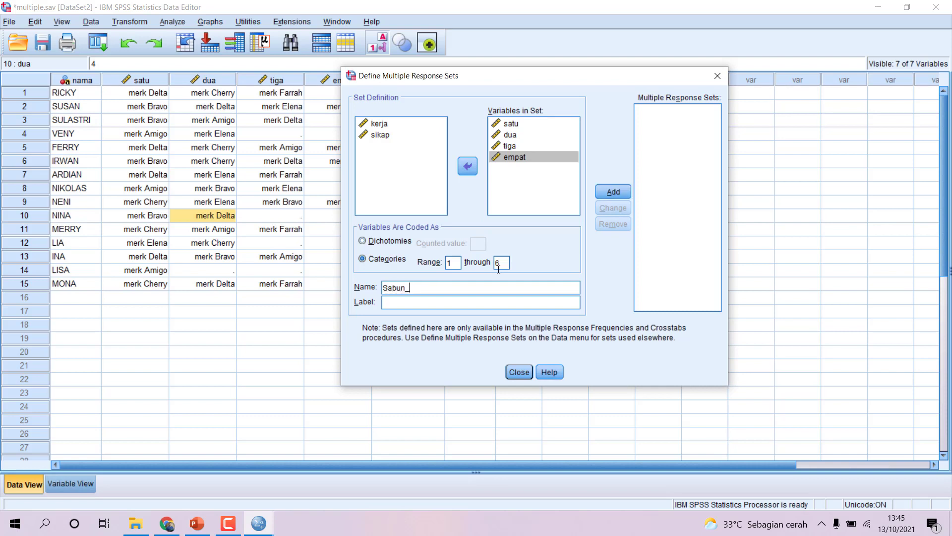
pyautogui.write('Mandi')
# Step: Label the set "Sabun Mandi yang DIbeli Konsumen", add it to the multiple response sets and close the definition dialog
pyautogui.click(465, 296)
pyautogui.write('Sabun Mandi Yang Di')
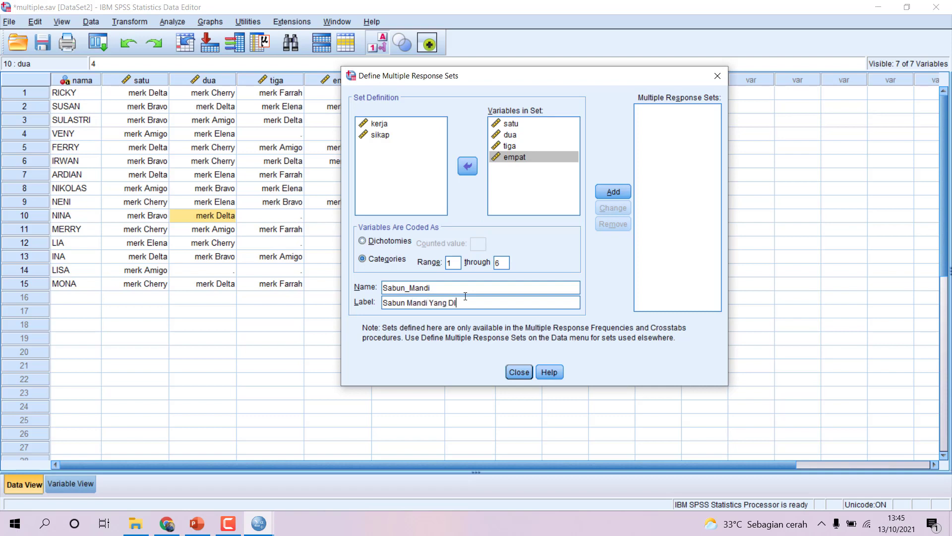
pyautogui.write('beli KOnsumen')
pyautogui.press('BackSpace')
pyautogui.press('BackSpace')
pyautogui.press('BackSpace')
pyautogui.press('BackSpace')
pyautogui.press('BackSpace')
pyautogui.press('BackSpace')
pyautogui.press('BackSpace')
pyautogui.press('BackSpace')
pyautogui.write('onsumen Selama')
pyautogui.press('BackSpace')
pyautogui.press('BackSpace')
pyautogui.press('BackSpace')
pyautogui.press('BackSpace')
pyautogui.press('BackSpace')
pyautogui.press('BackSpace')
pyautogui.press('BackSpace')
pyautogui.press('BackSpace')
pyautogui.press('BackSpace')
pyautogui.press('BackSpace')
pyautogui.press('BackSpace')
pyautogui.press('BackSpace')
pyautogui.press('BackSpace')
pyautogui.press('BackSpace')
pyautogui.press('BackSpace')
pyautogui.press('BackSpace')
pyautogui.press('BackSpace')
pyautogui.press('BackSpace')
pyautogui.press('BackSpace')
pyautogui.press('BackSpace')
pyautogui.write('yang DIbeli KOnsumen')
pyautogui.press('BackSpace')
pyautogui.press('BackSpace')
pyautogui.press('BackSpace')
pyautogui.press('BackSpace')
pyautogui.press('BackSpace')
pyautogui.press('BackSpace')
pyautogui.press('BackSpace')
pyautogui.write('onsumen')
pyautogui.click(617, 193)
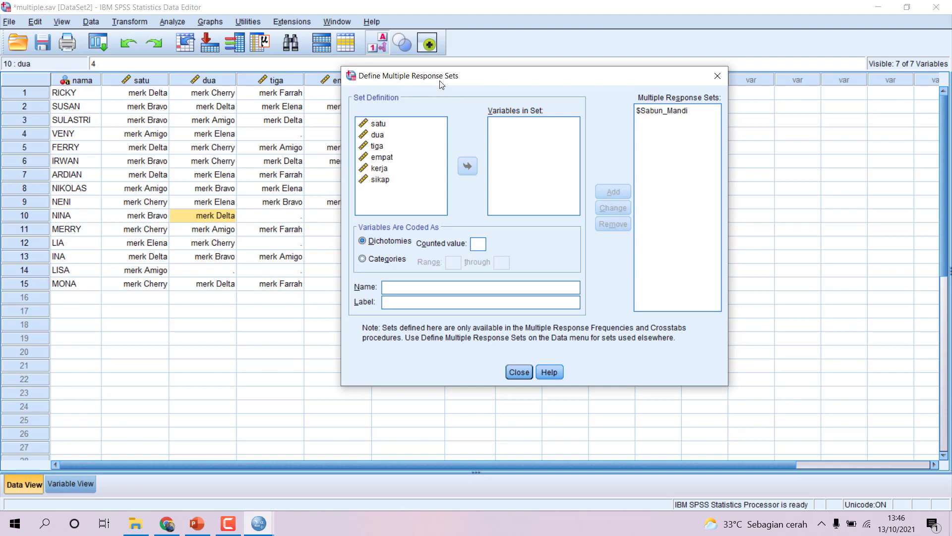
pyautogui.click(522, 373)
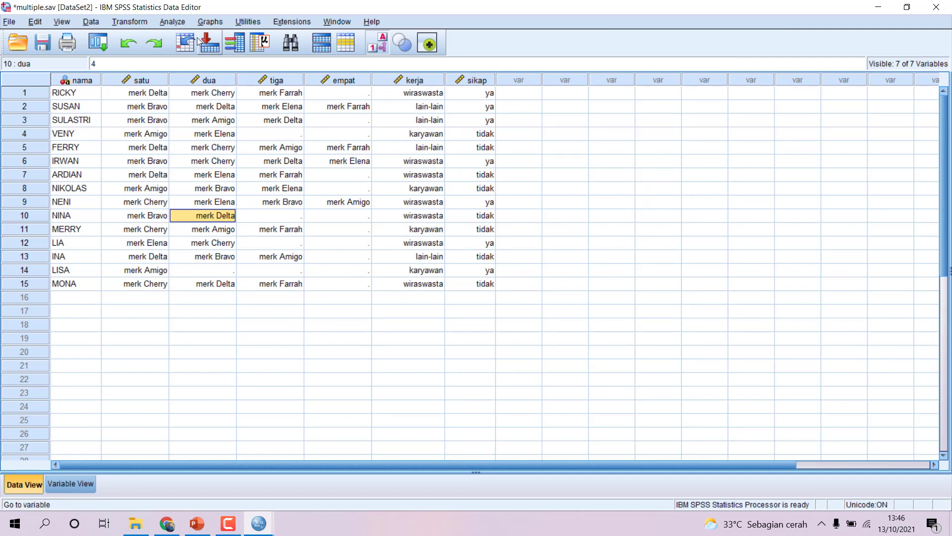
# Step: Run a Multiple Response Frequencies table for the set $Sabun_Mandi
pyautogui.click(172, 21)
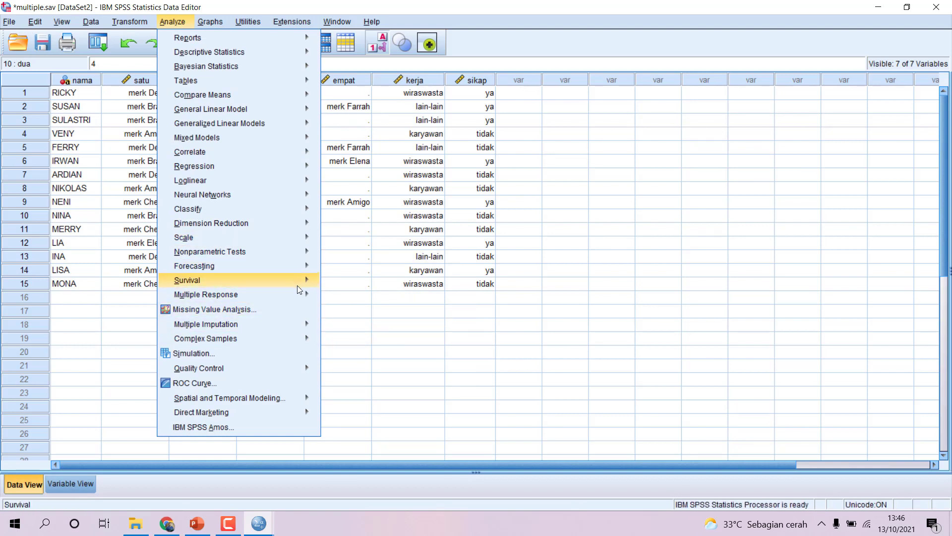
pyautogui.moveTo(301, 296)
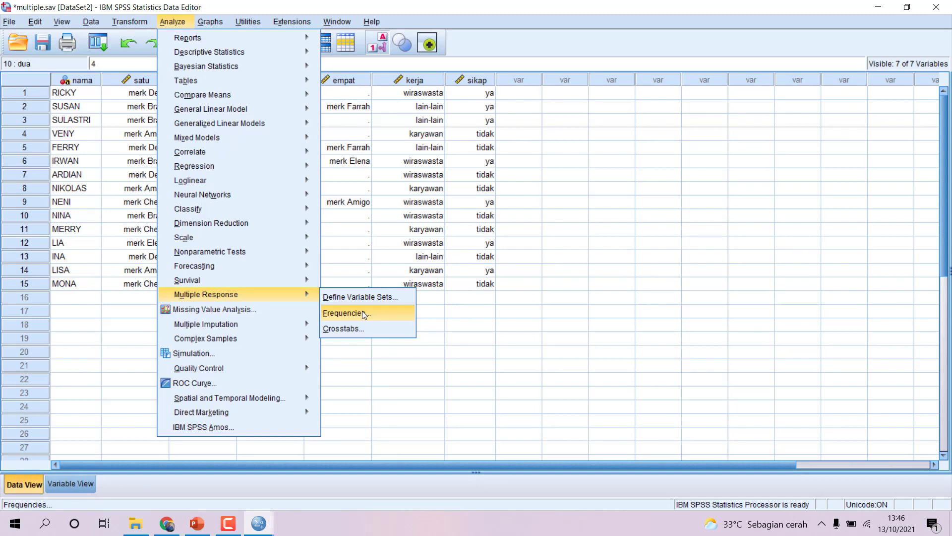
pyautogui.click(363, 314)
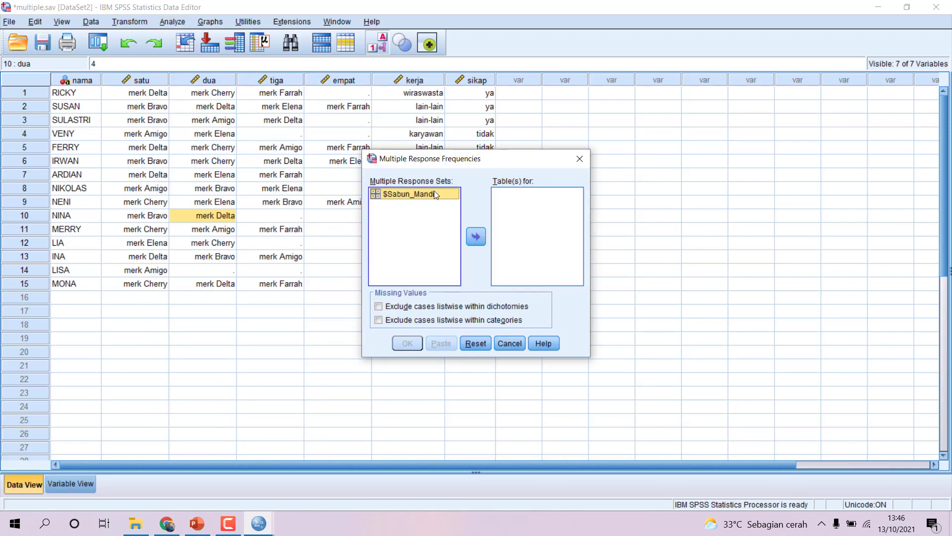
pyautogui.click(476, 237)
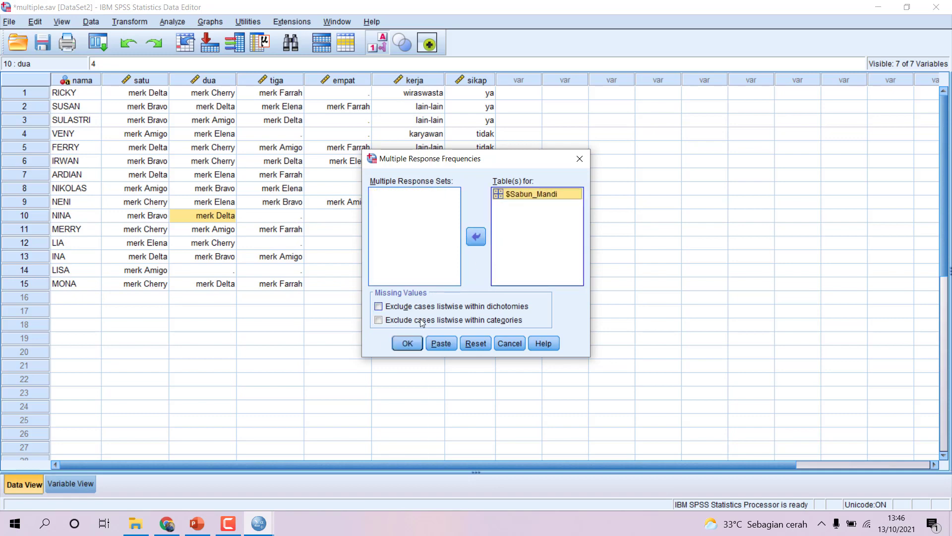
pyautogui.click(410, 343)
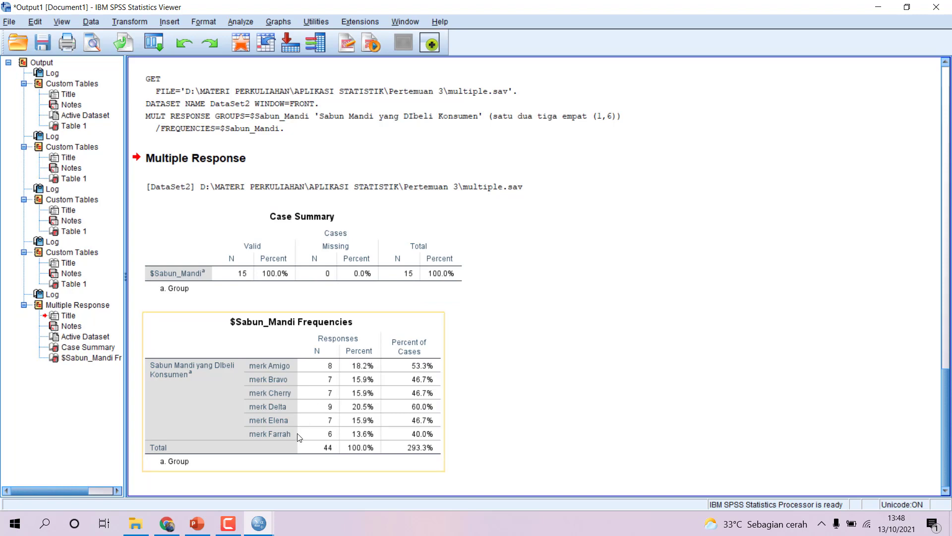
# Step: Switch to the multiple.sav data and start a Multiple Response Crosstabs table with the set $Sabun_Mandi in the rows
pyautogui.click(266, 529)
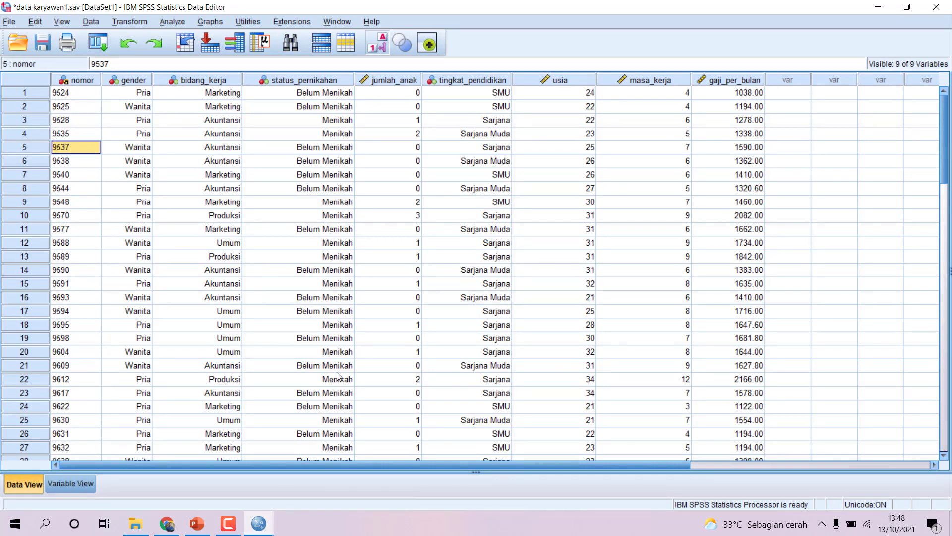
pyautogui.click(267, 524)
pyautogui.click(370, 477)
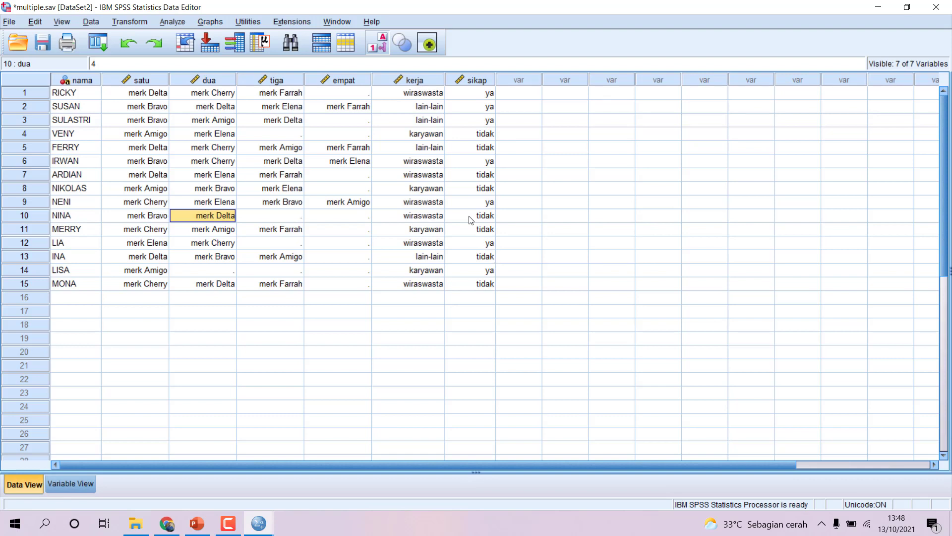
pyautogui.click(172, 21)
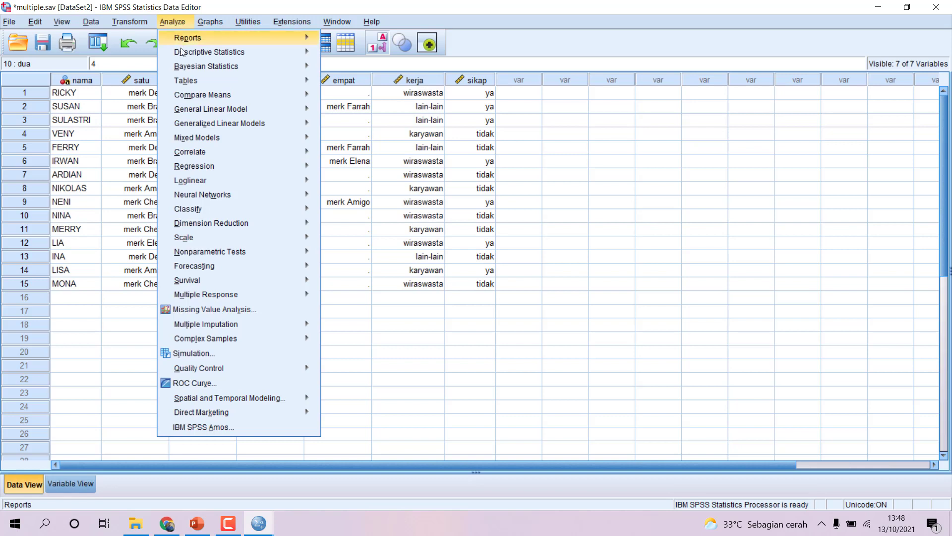
pyautogui.moveTo(271, 295)
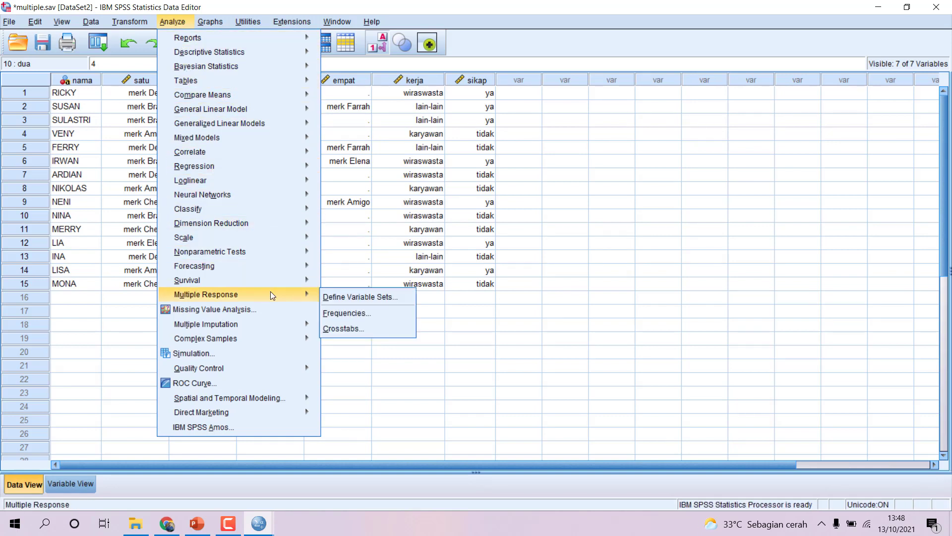
pyautogui.click(360, 328)
pyautogui.moveTo(266, 146); pyautogui.dragTo(410, 136)
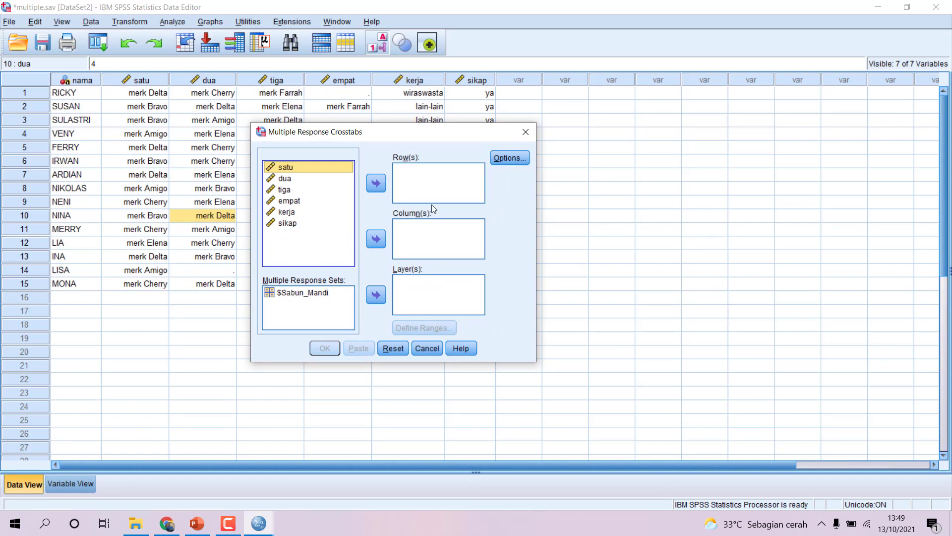
pyautogui.click(325, 293)
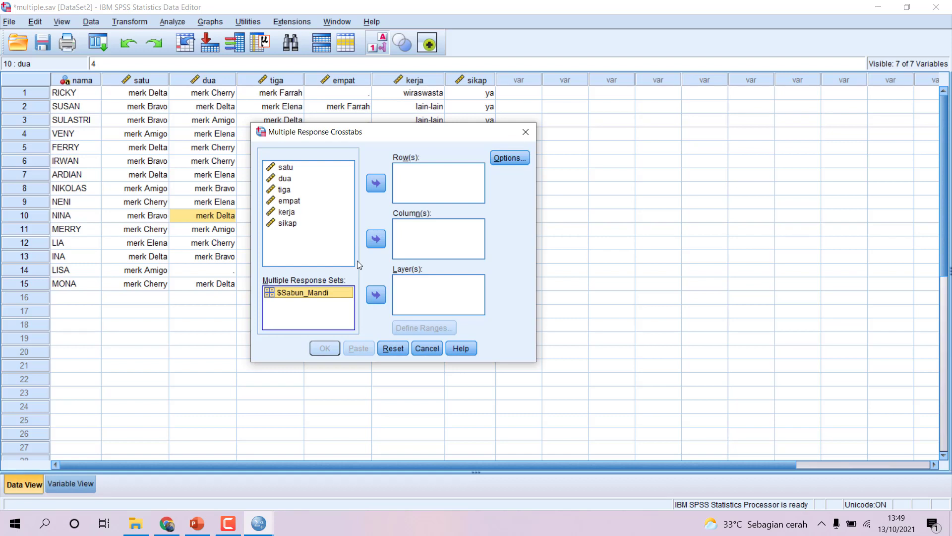
pyautogui.click(377, 183)
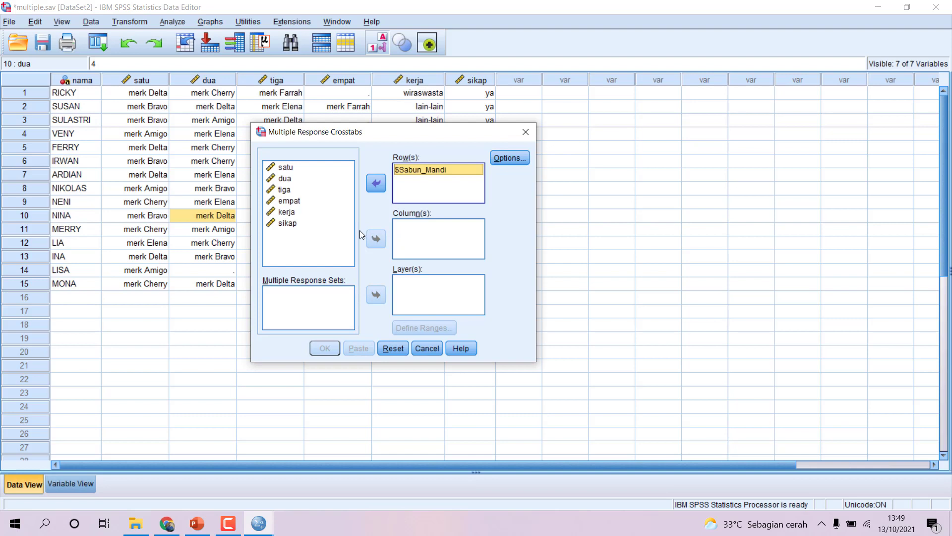
# Step: Add sikap as the crosstab's column variable with a range of 1 to 2
pyautogui.click(317, 224)
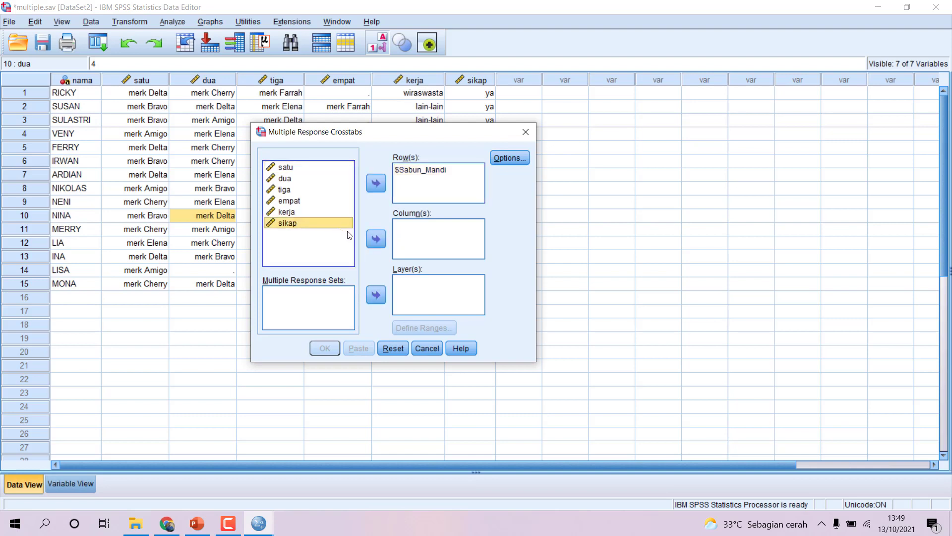
pyautogui.click(375, 240)
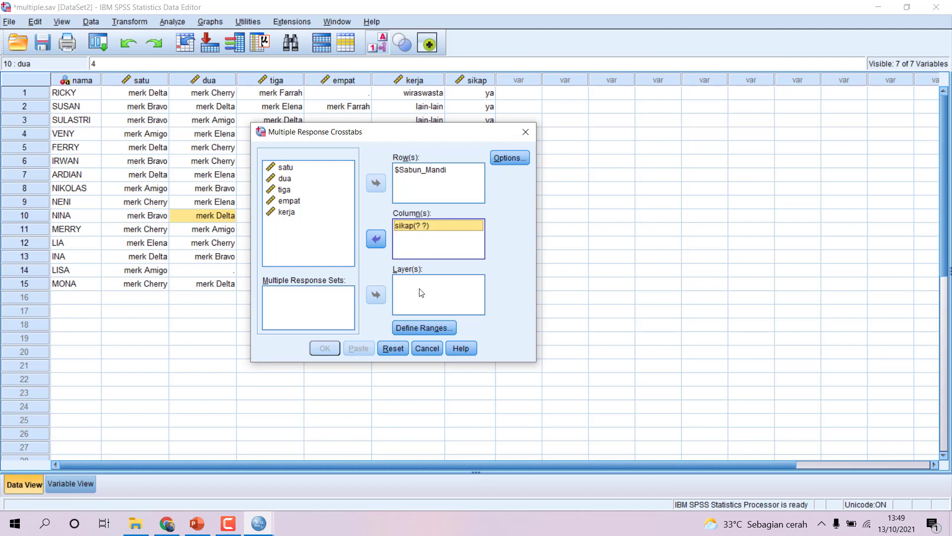
pyautogui.click(424, 326)
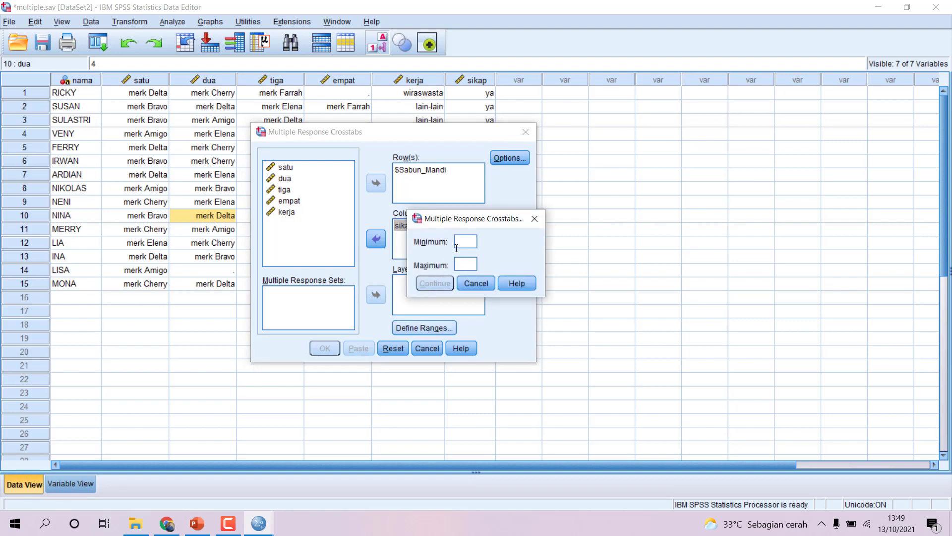
pyautogui.write('1 ')
pyautogui.write('2')
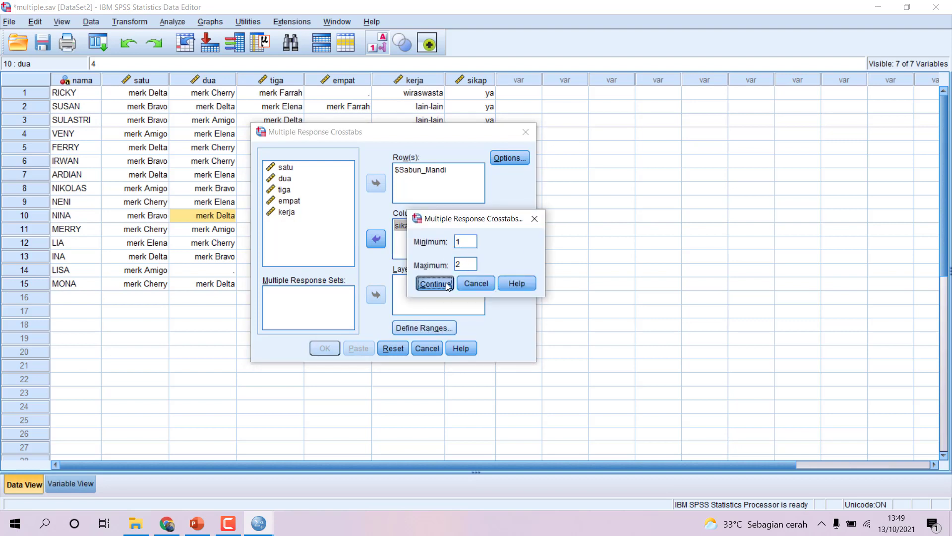
pyautogui.click(435, 283)
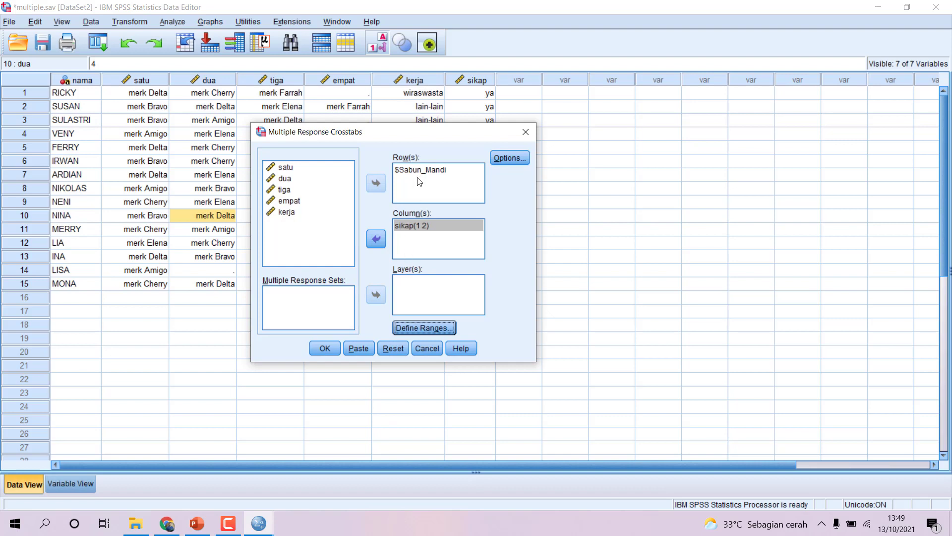
# Step: Add kerja as the crosstab's layer variable with a range of 1 to 3
pyautogui.click(298, 212)
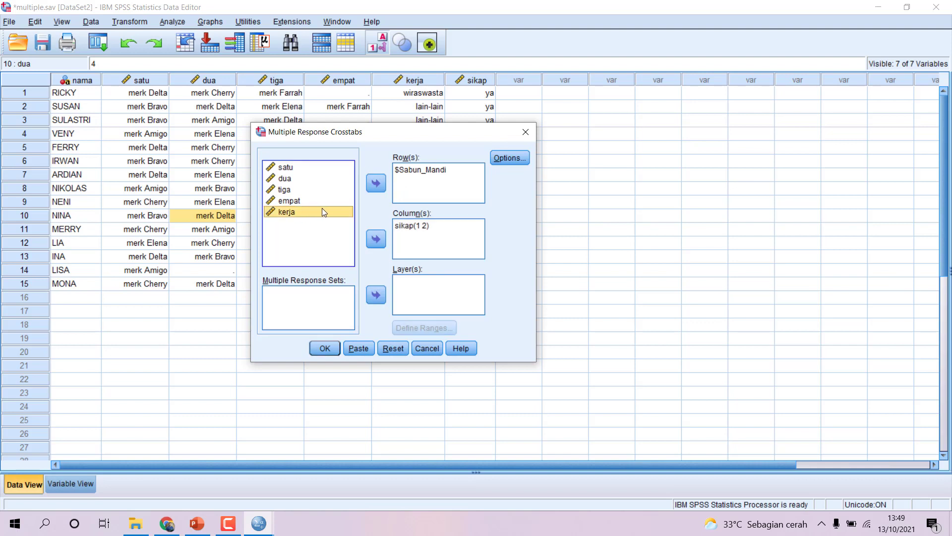
pyautogui.click(376, 294)
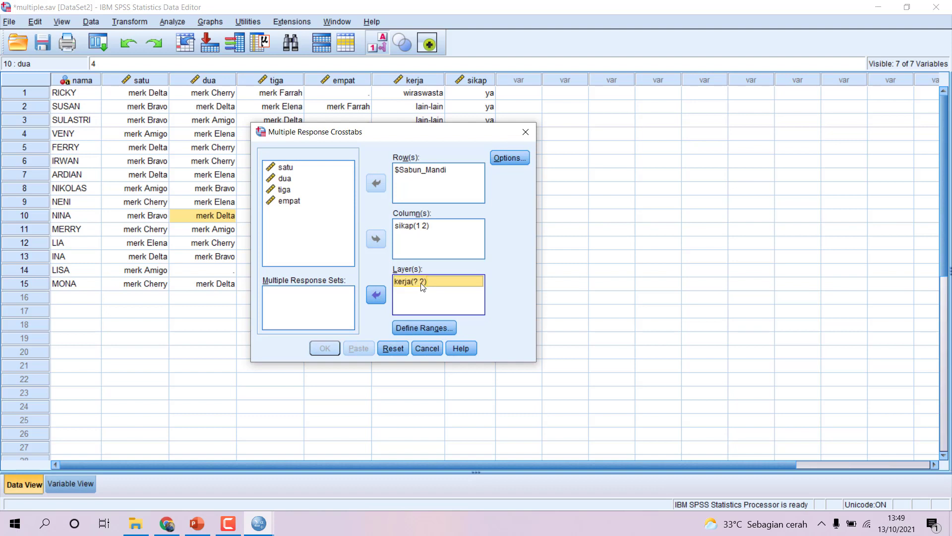
pyautogui.click(432, 329)
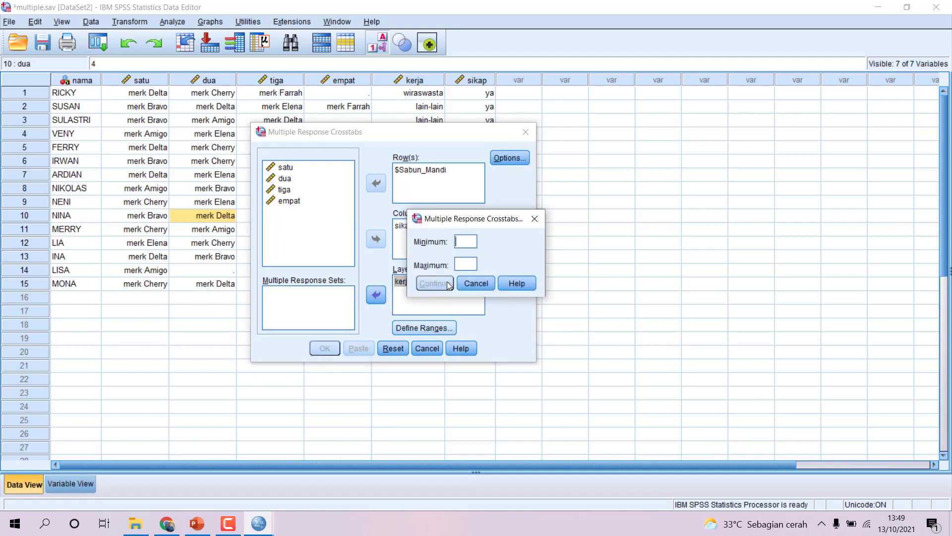
pyautogui.write('13')
pyautogui.press('BackSpace')
pyautogui.click(467, 262)
pyautogui.write('3')
pyautogui.click(444, 284)
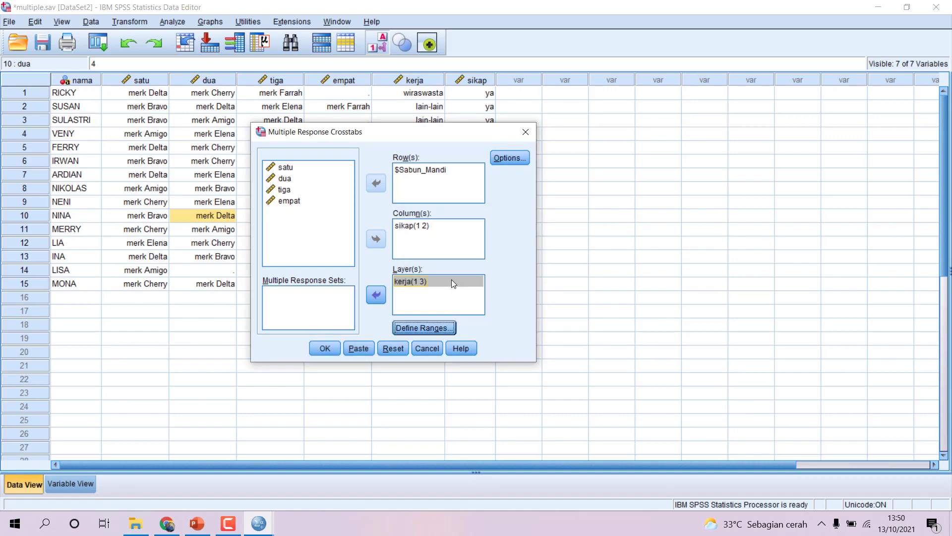
# Step: Run the crosstabulation of $Sabun_Mandi by sikap and kerja and review its counts in the output
pyautogui.click(325, 348)
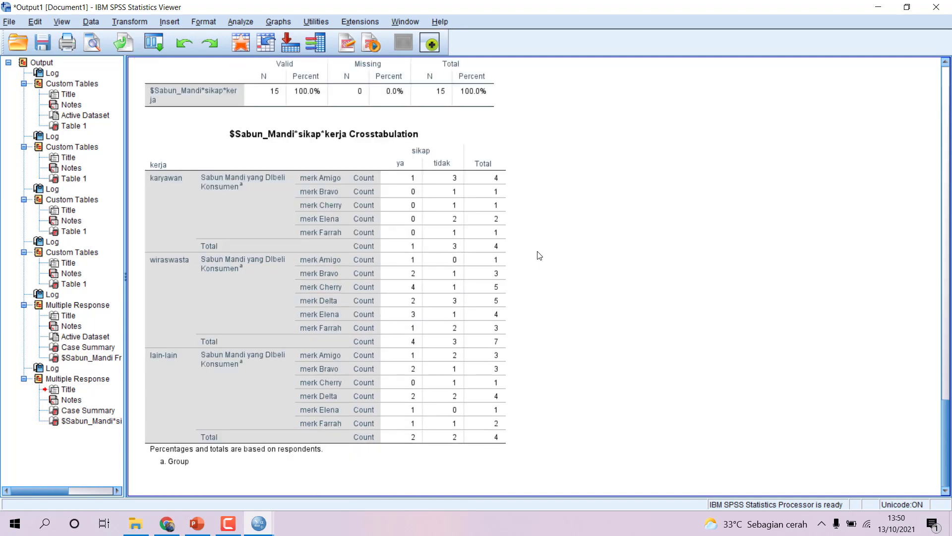
pyautogui.scroll(1, 533, 256)
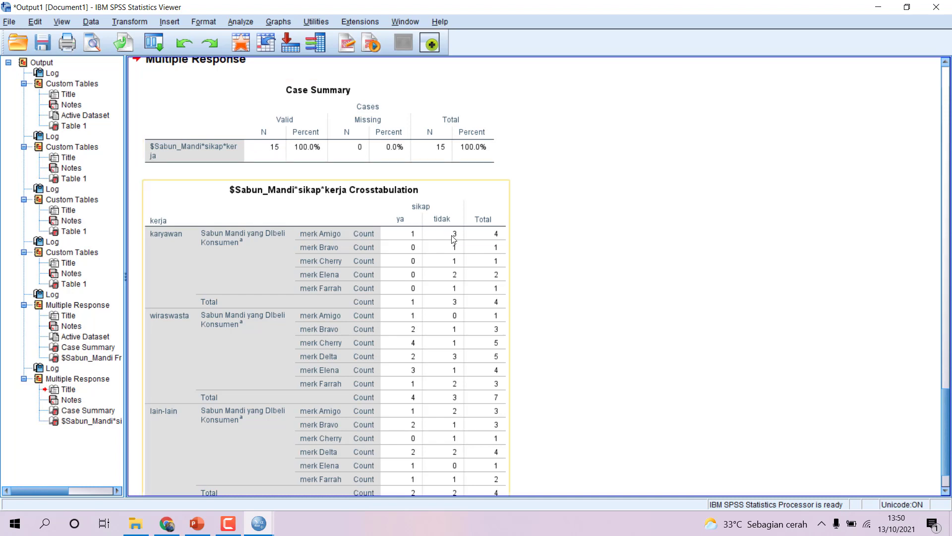
pyautogui.scroll(-3, 454, 238)
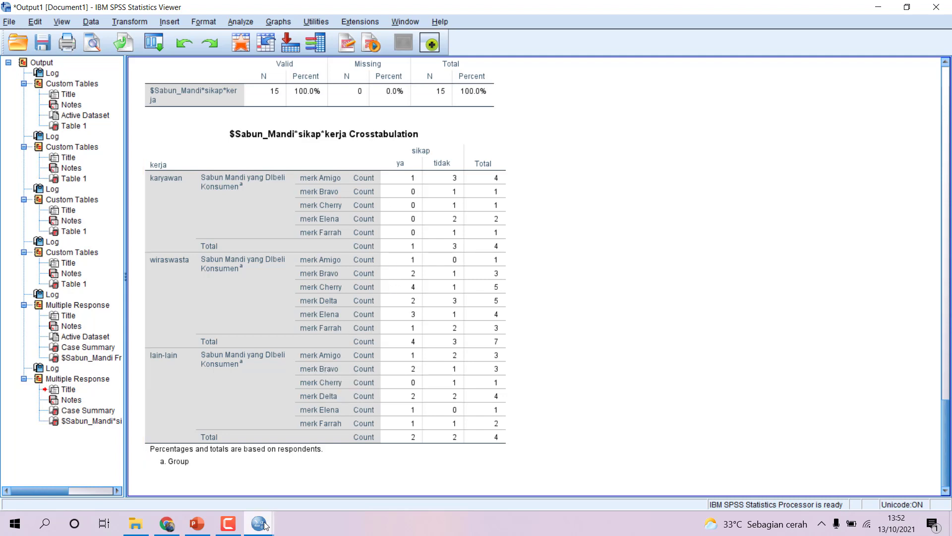
# Step: Switch to the PowerPoint presentation and present the slide "Mengenal Chart/Grafik Statistik"
pyautogui.moveTo(265, 527)
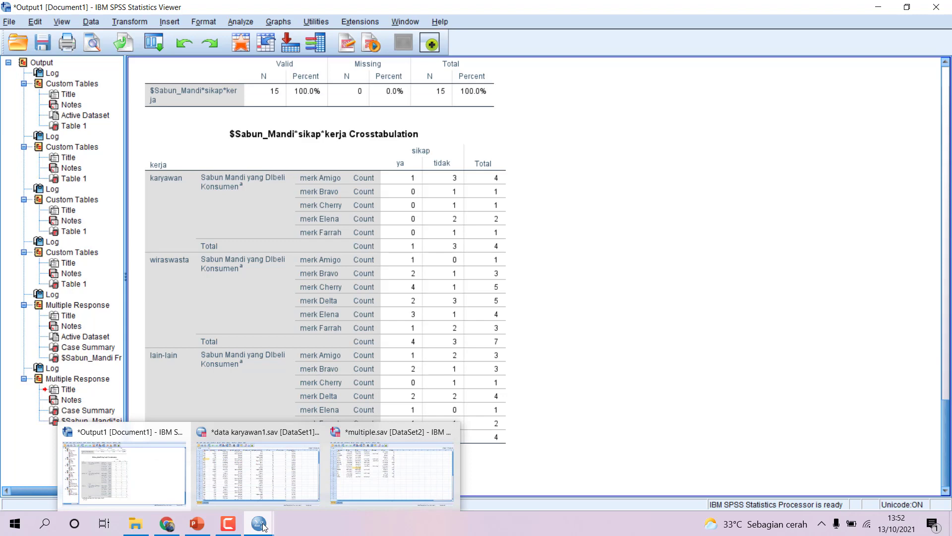
pyautogui.click(263, 484)
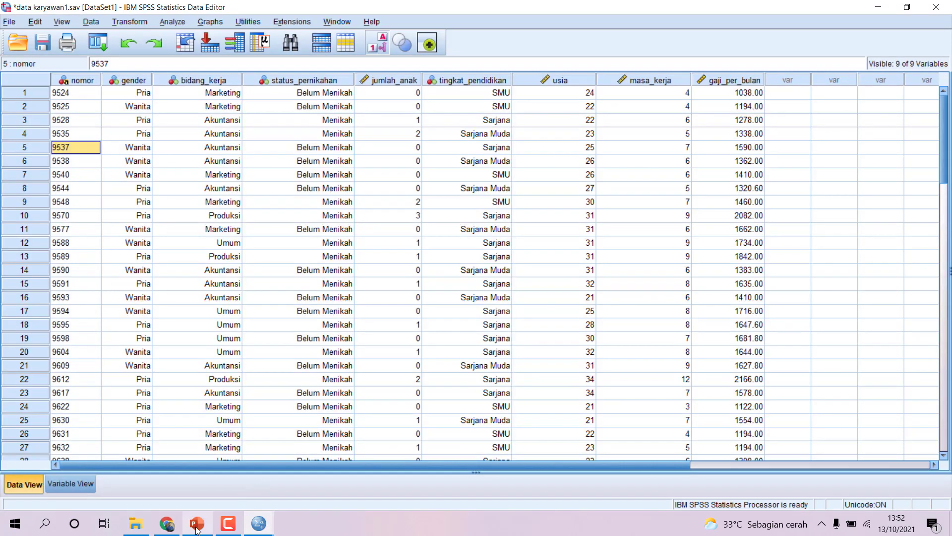
pyautogui.click(356, 369)
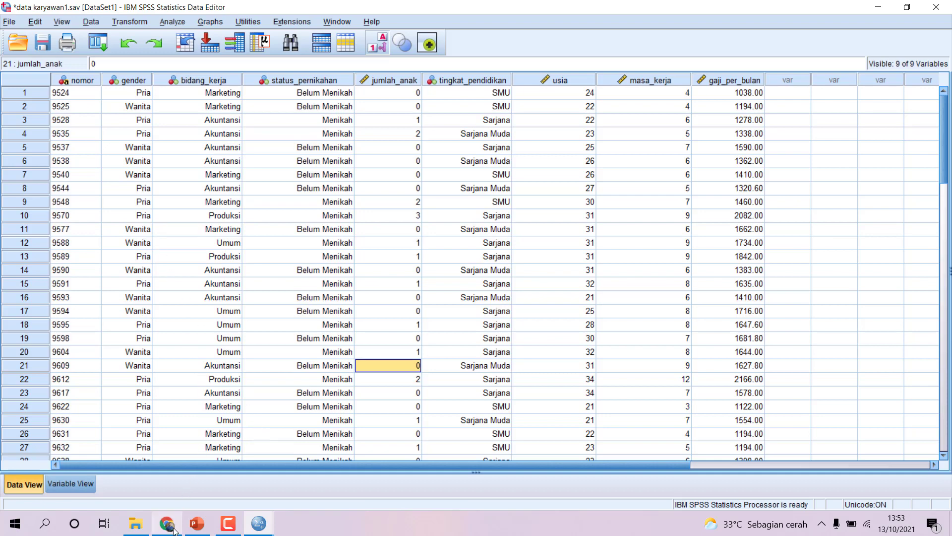
pyautogui.click(197, 523)
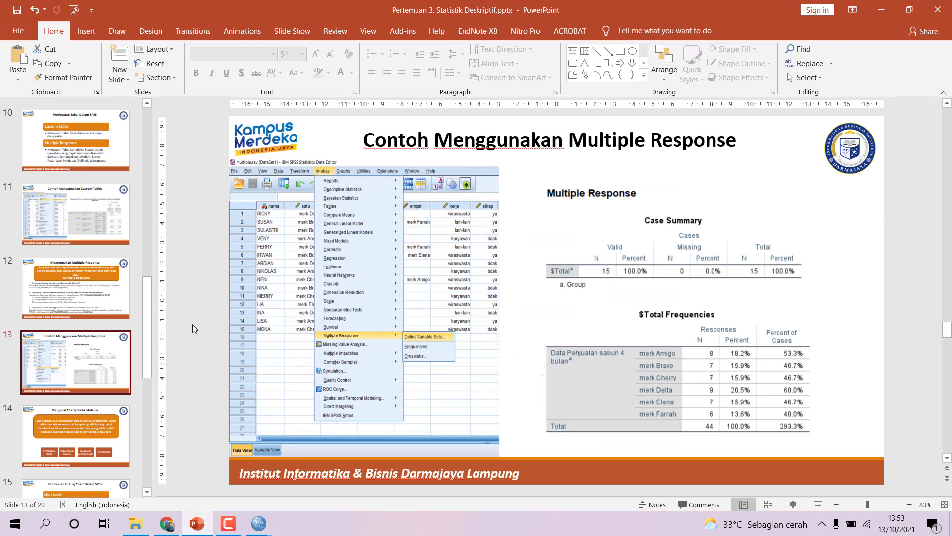
pyautogui.click(817, 505)
pyautogui.press('Right')
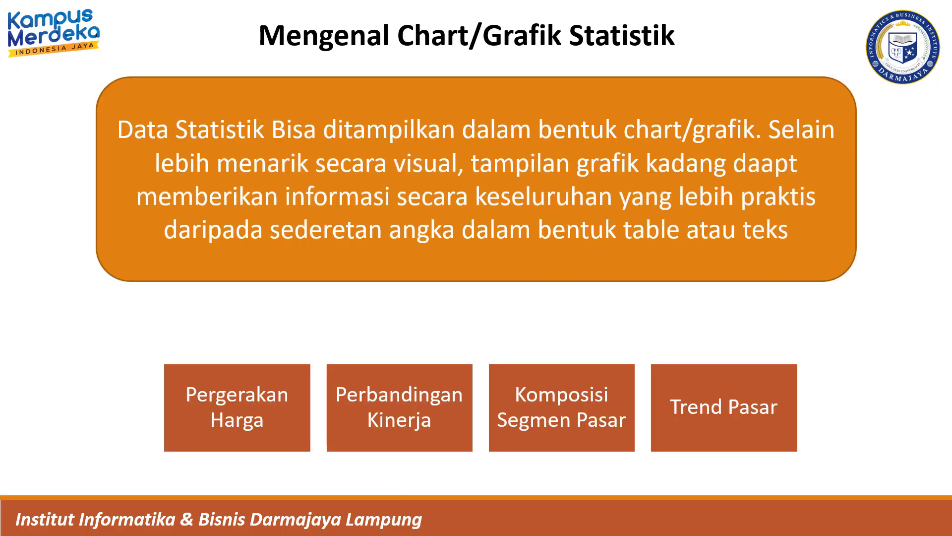
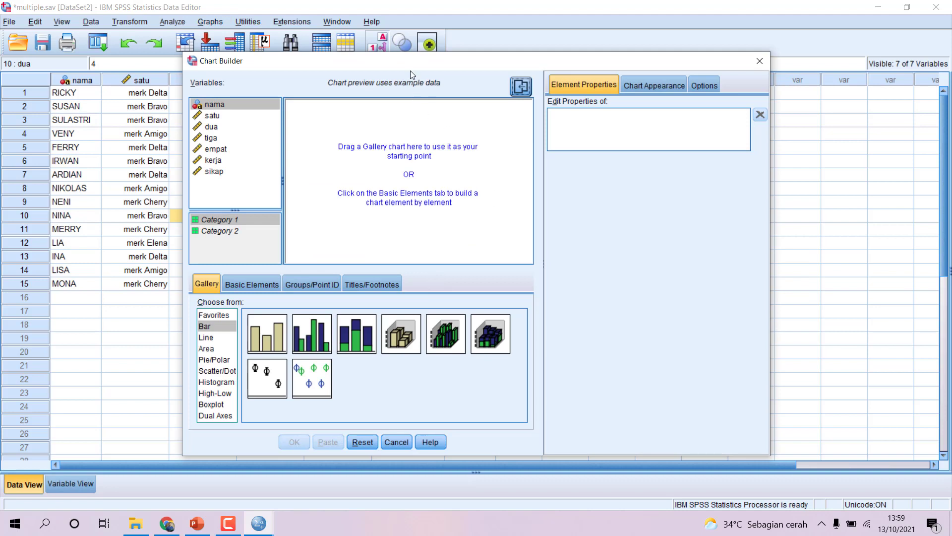
pyautogui.moveTo(418, 68); pyautogui.dragTo(464, 52)
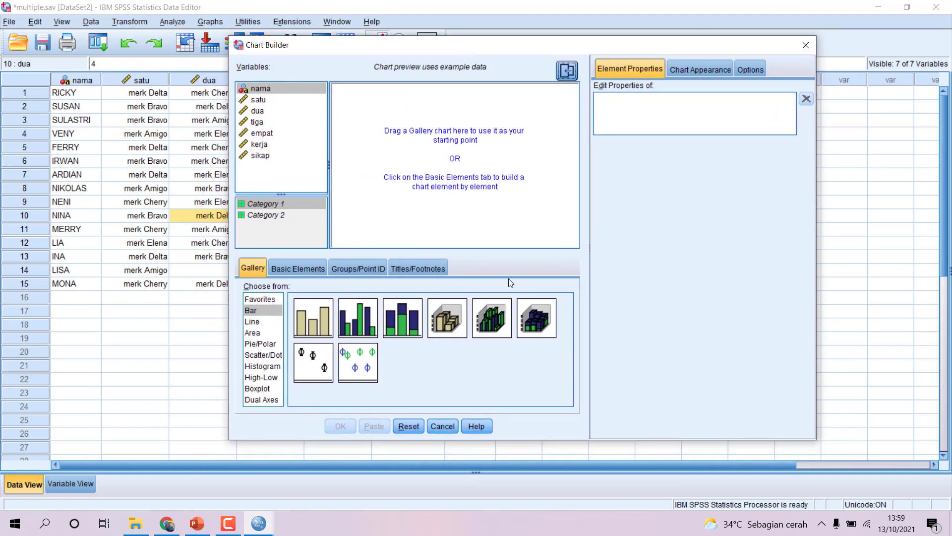
pyautogui.click(443, 429)
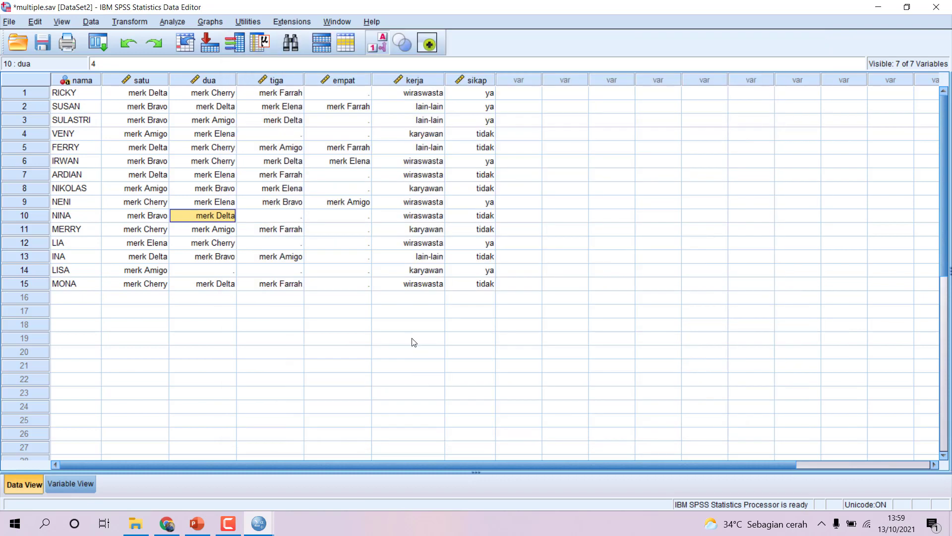
pyautogui.click(404, 324)
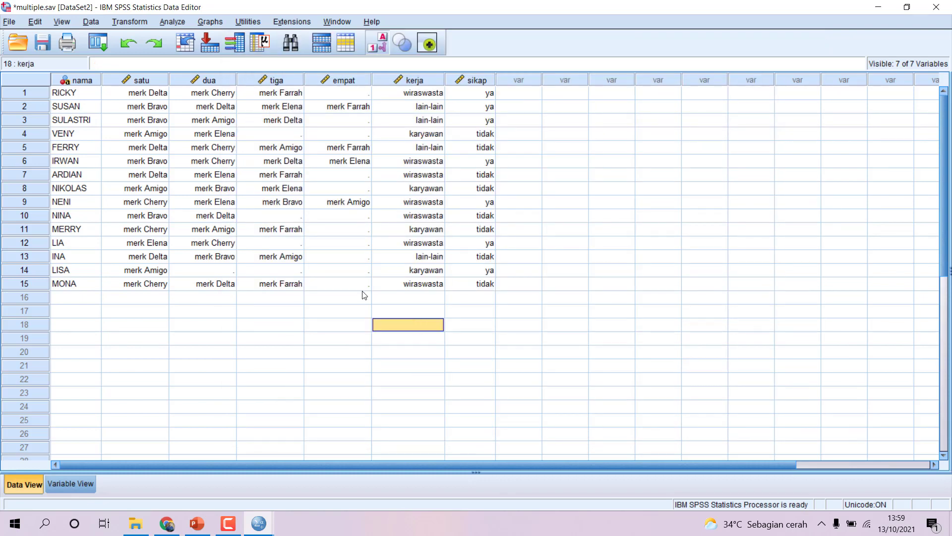
# Step: Open the data file data personalia.sav from the Pertemuan 3 folder
pyautogui.click(11, 24)
pyautogui.moveTo(70, 53)
pyautogui.click(218, 55)
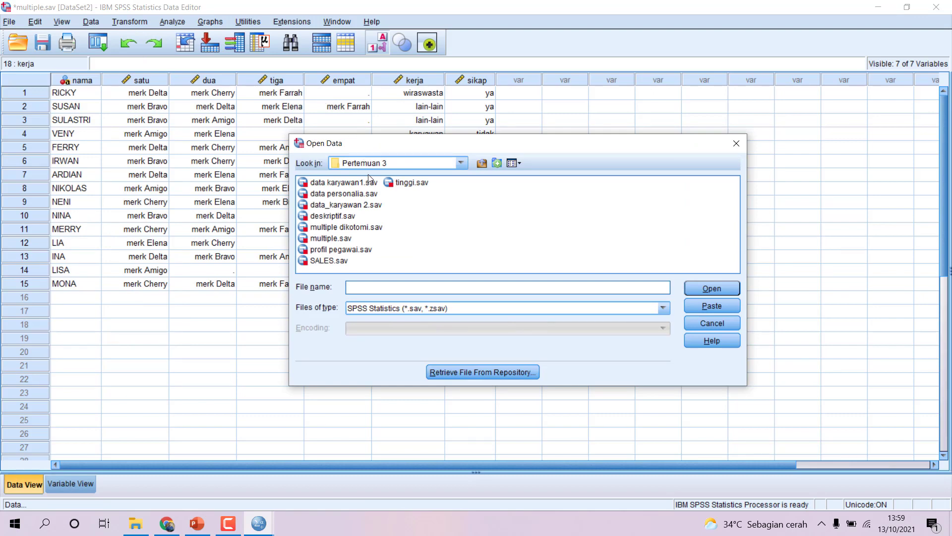
pyautogui.click(374, 194)
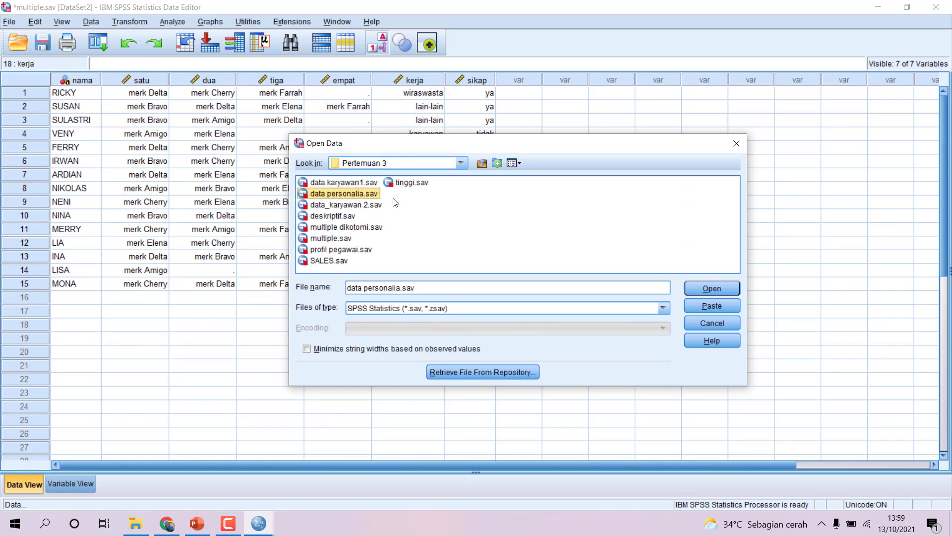
pyautogui.click(694, 293)
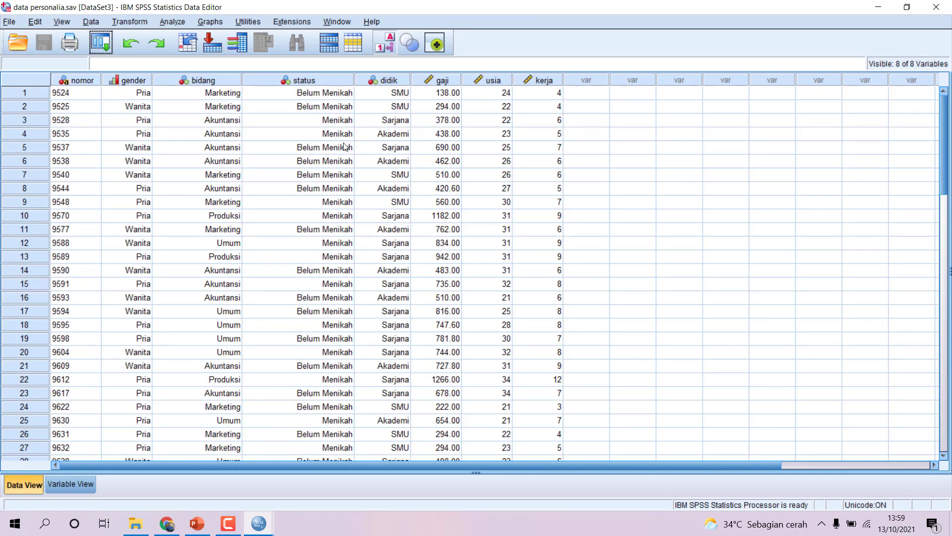
# Step: Start the Chart Builder for the personnel data, accepting the notice about measurement levels
pyautogui.click(208, 23)
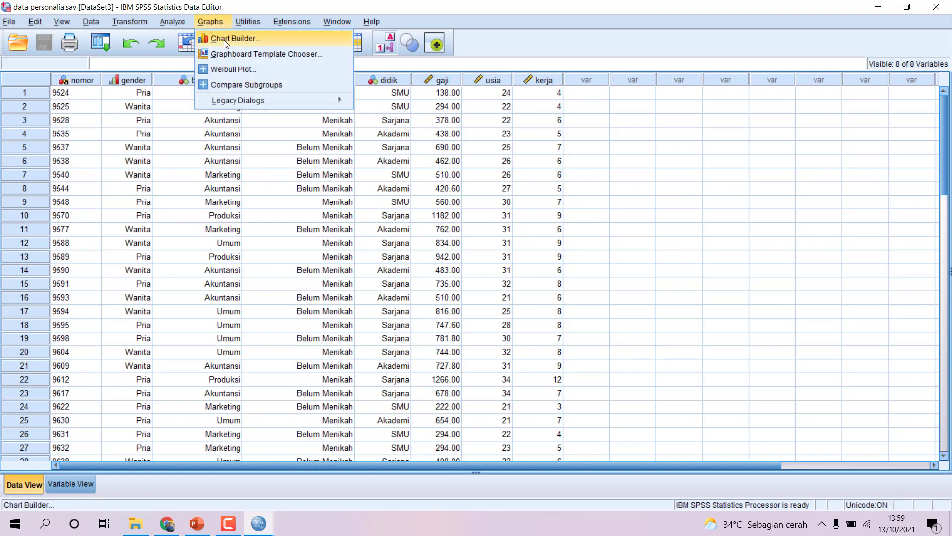
pyautogui.click(224, 39)
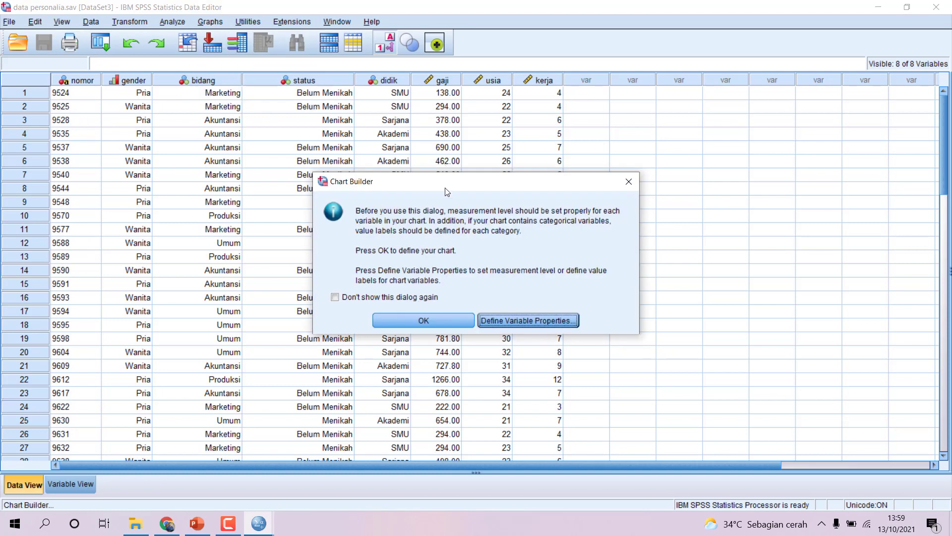
pyautogui.click(422, 326)
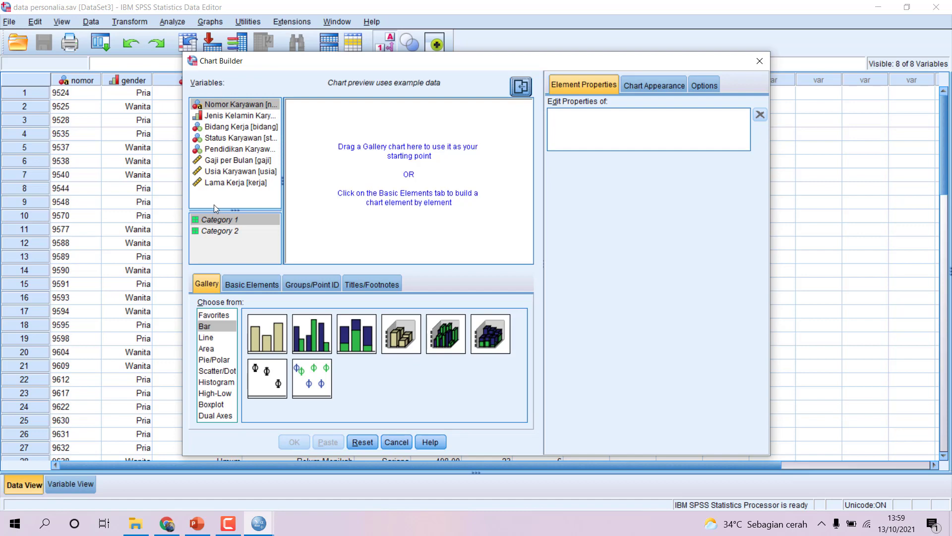
# Step: Examine the Chart Builder's gallery, basic elements, groups/point ID and titles/footnotes options
pyautogui.click(234, 287)
pyautogui.click(318, 286)
pyautogui.click(356, 285)
pyautogui.click(293, 284)
pyautogui.click(243, 284)
pyautogui.click(208, 285)
pyautogui.click(301, 284)
pyautogui.click(349, 284)
pyautogui.click(266, 284)
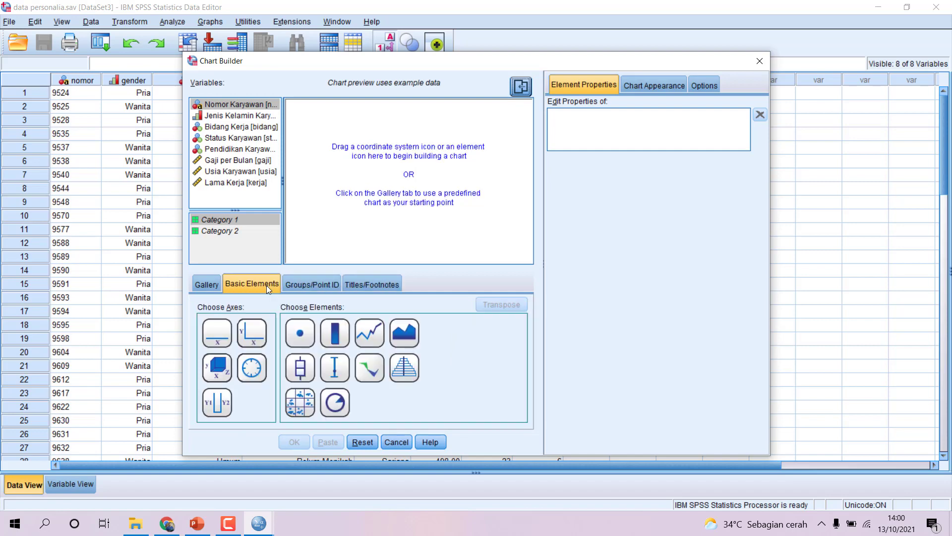
# Step: Compare the Chart Builder's basic elements and groups/point ID options with the gallery's bar, line and area chart types
pyautogui.click(216, 283)
pyautogui.click(250, 283)
pyautogui.click(310, 280)
pyautogui.click(251, 283)
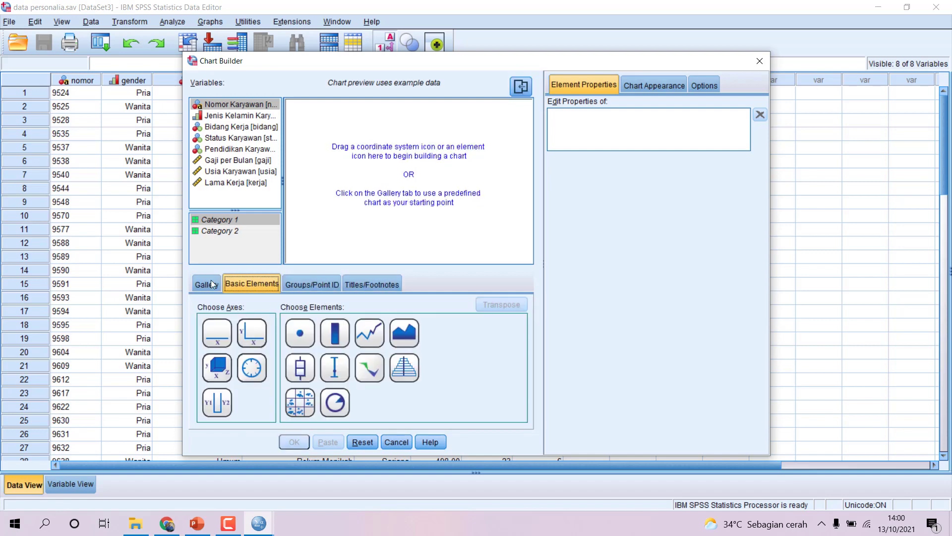
pyautogui.click(207, 283)
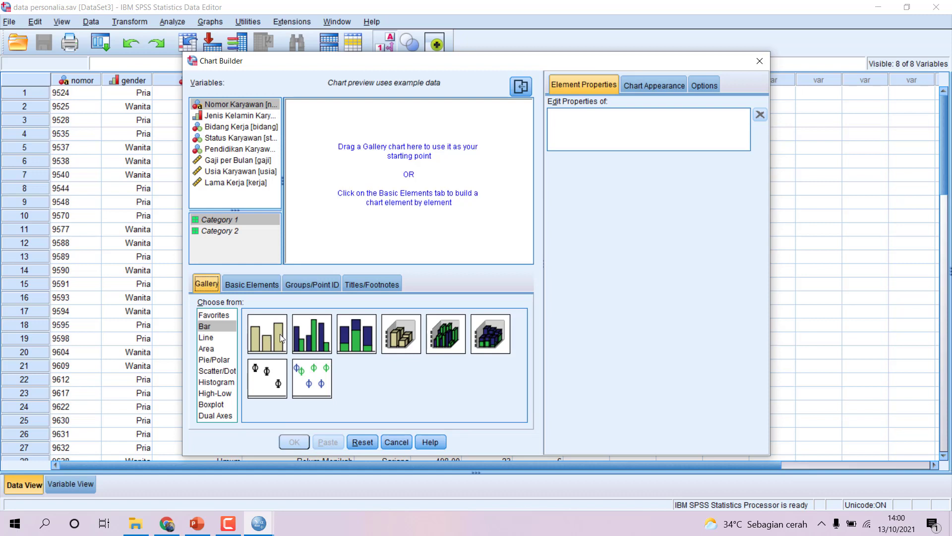
pyautogui.click(312, 339)
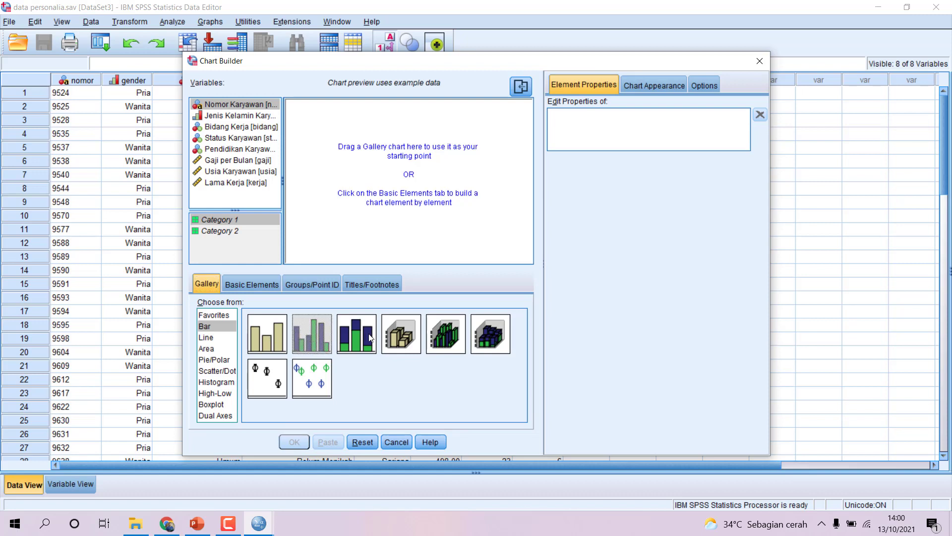
pyautogui.click(224, 337)
pyautogui.click(219, 349)
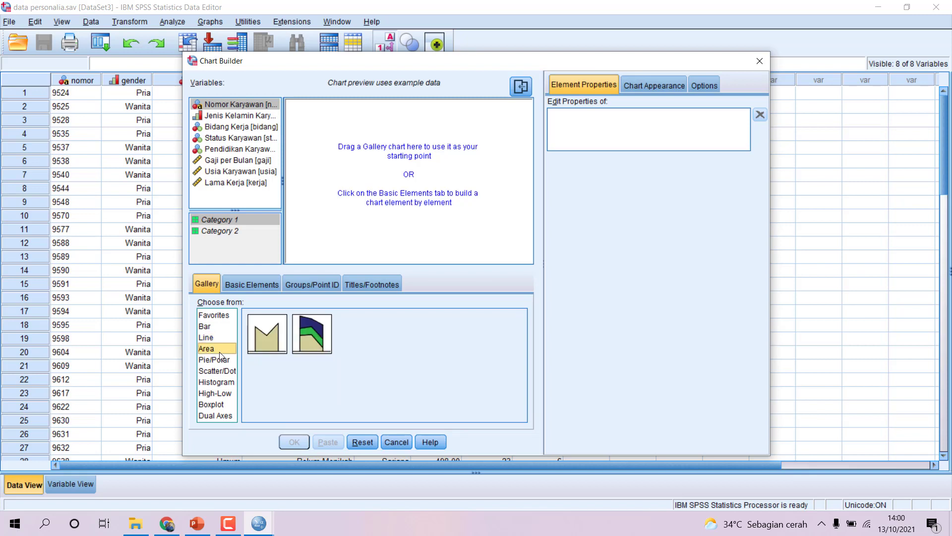
# Step: Pick the simple bar chart from the gallery's Bar category as the starting point
pyautogui.click(222, 338)
pyautogui.click(220, 327)
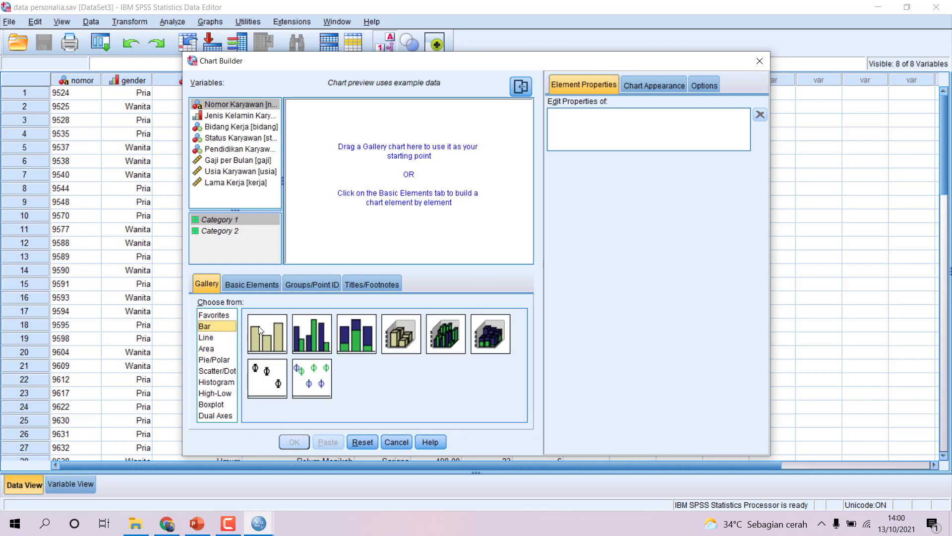
pyautogui.moveTo(266, 346); pyautogui.dragTo(281, 317)
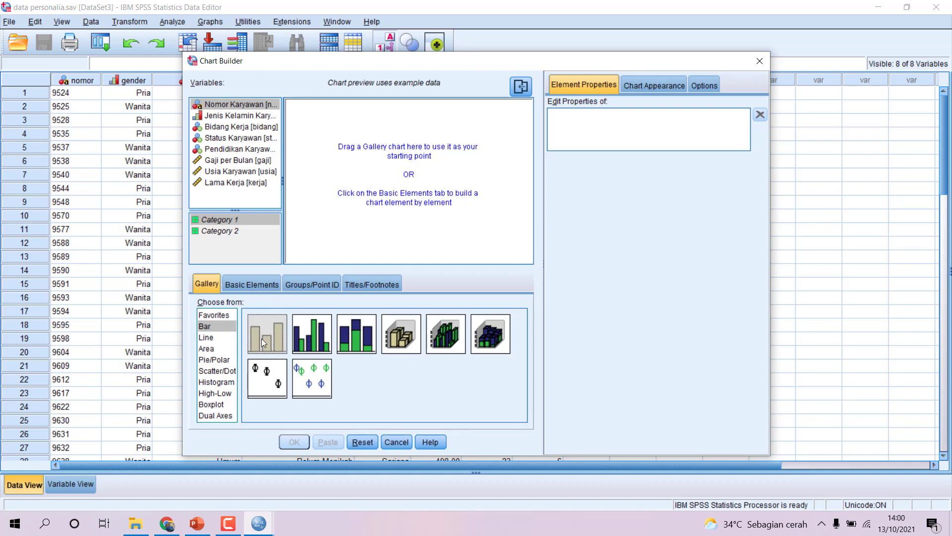
# Step: Place the Simple Bar chart from the Bar gallery category on the chart preview canvas
pyautogui.click(217, 340)
pyautogui.click(218, 329)
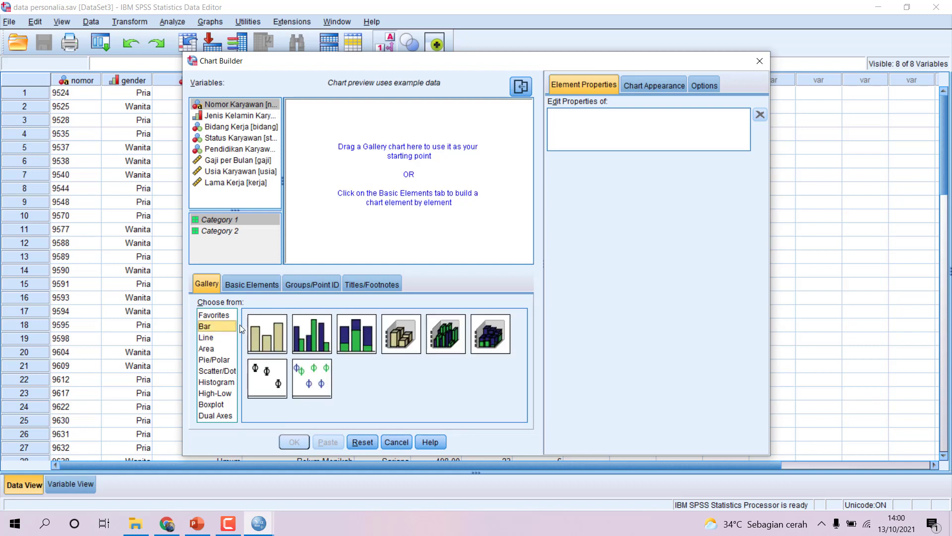
pyautogui.click(263, 335)
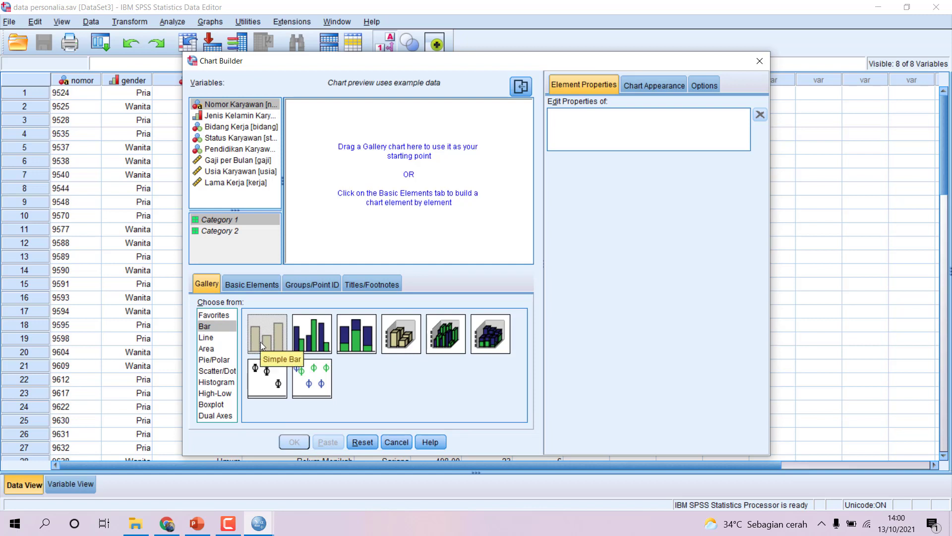
pyautogui.moveTo(262, 348); pyautogui.dragTo(409, 200)
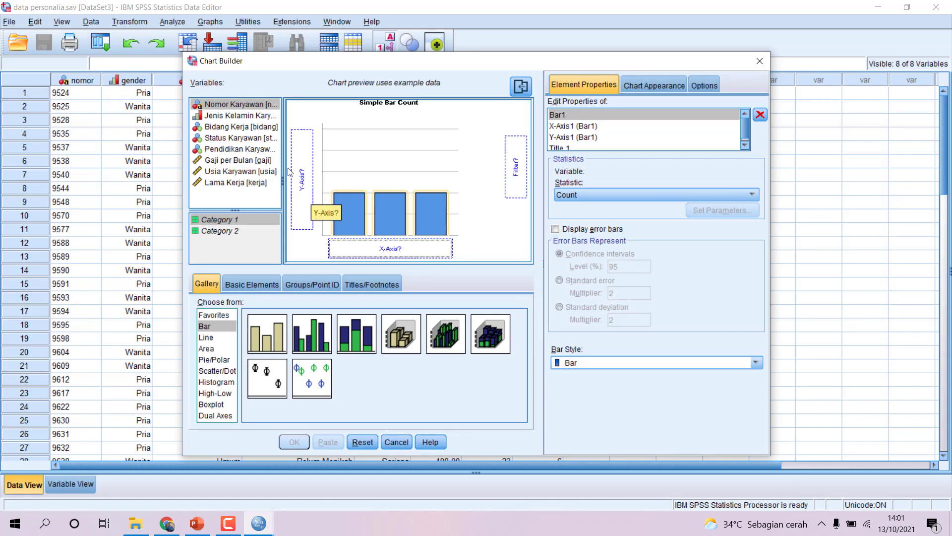
# Step: Assign Bidang Kerja to the chart's X-axis and Gaji per Bulan to its Y-axis
pyautogui.click(218, 128)
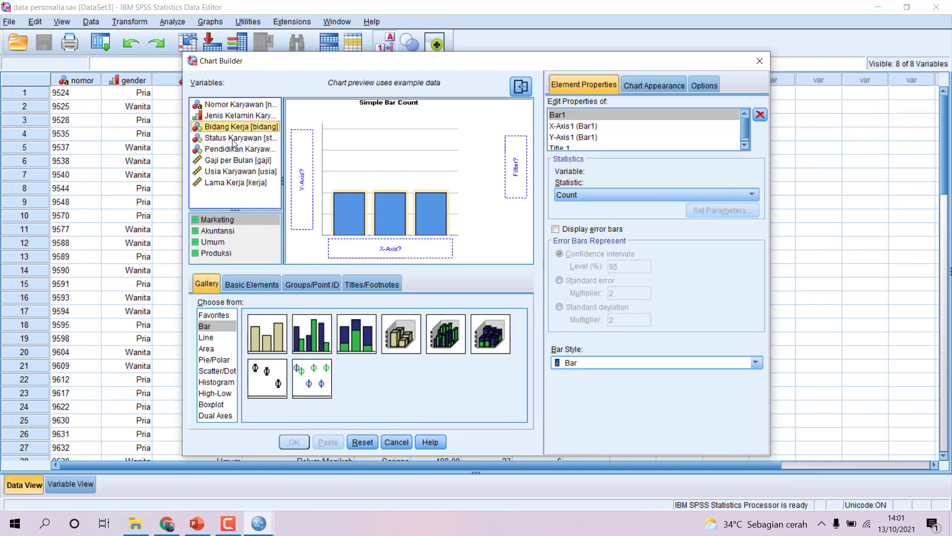
pyautogui.moveTo(214, 132); pyautogui.dragTo(360, 244)
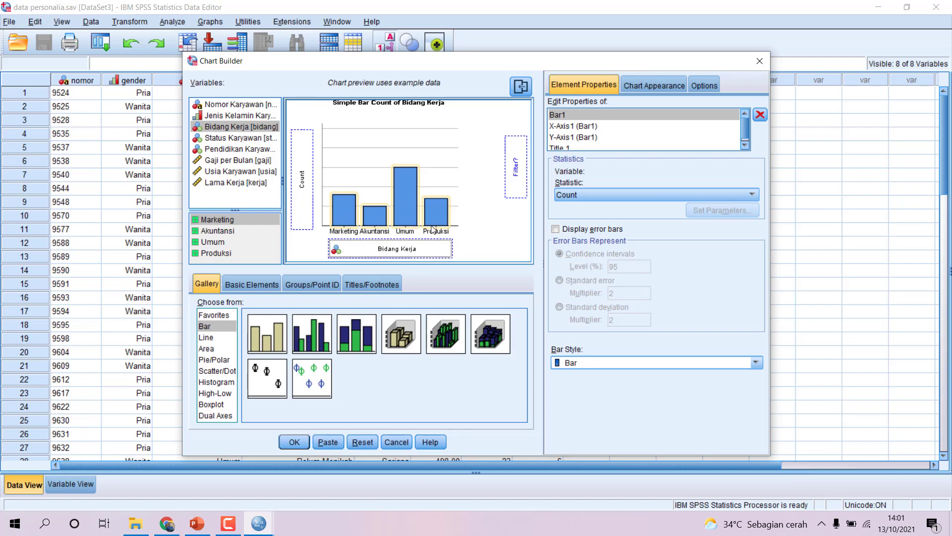
pyautogui.click(247, 164)
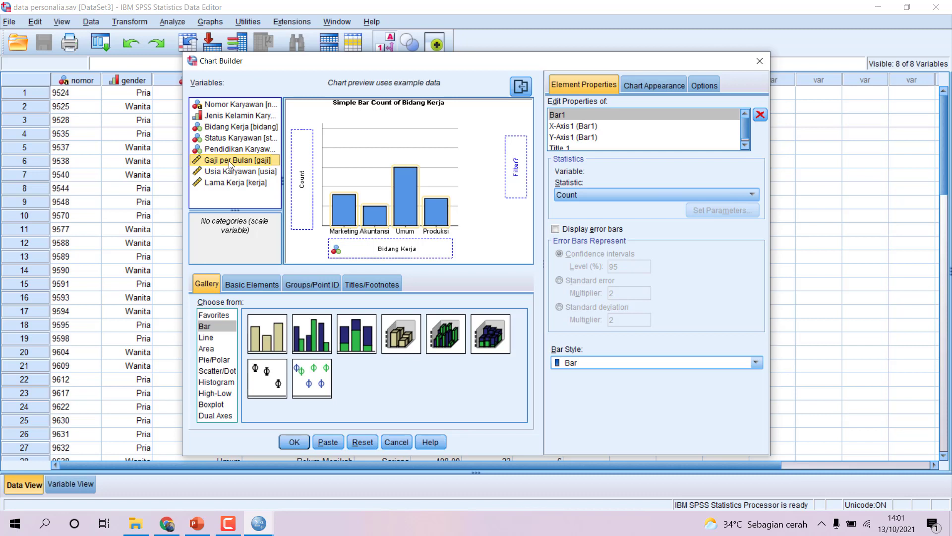
pyautogui.moveTo(230, 165); pyautogui.dragTo(299, 174)
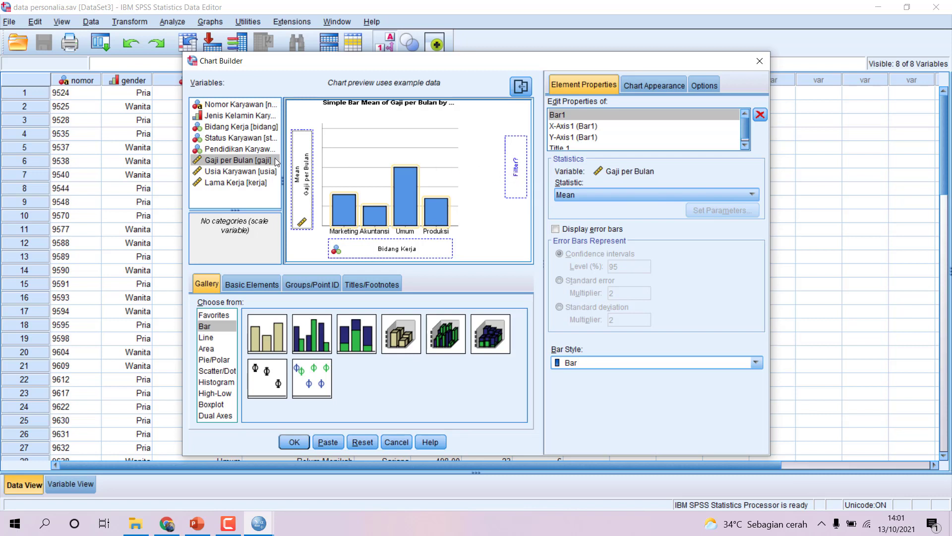
# Step: Set Pendidikan Karyawan as the chart's filter variable and generate the bar chart in the output
pyautogui.moveTo(240, 150); pyautogui.dragTo(509, 173)
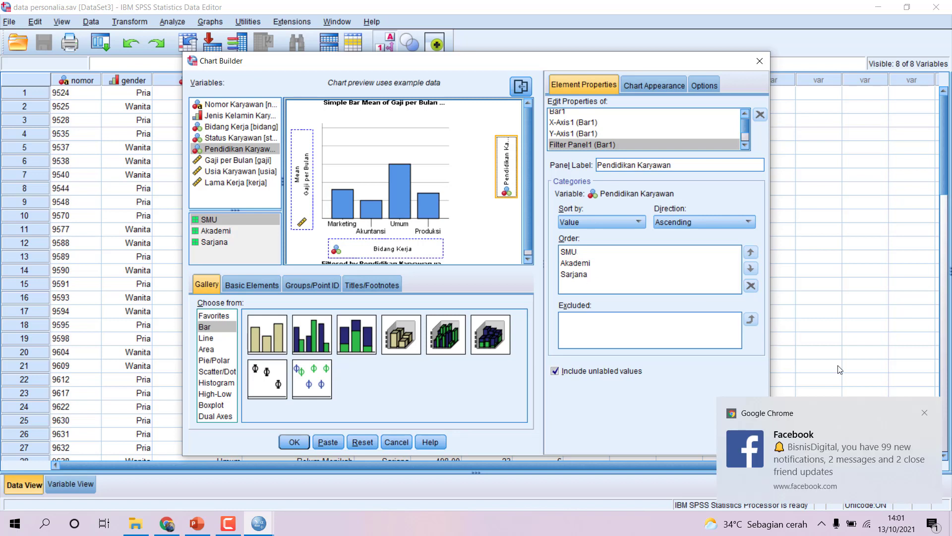
pyautogui.click(924, 413)
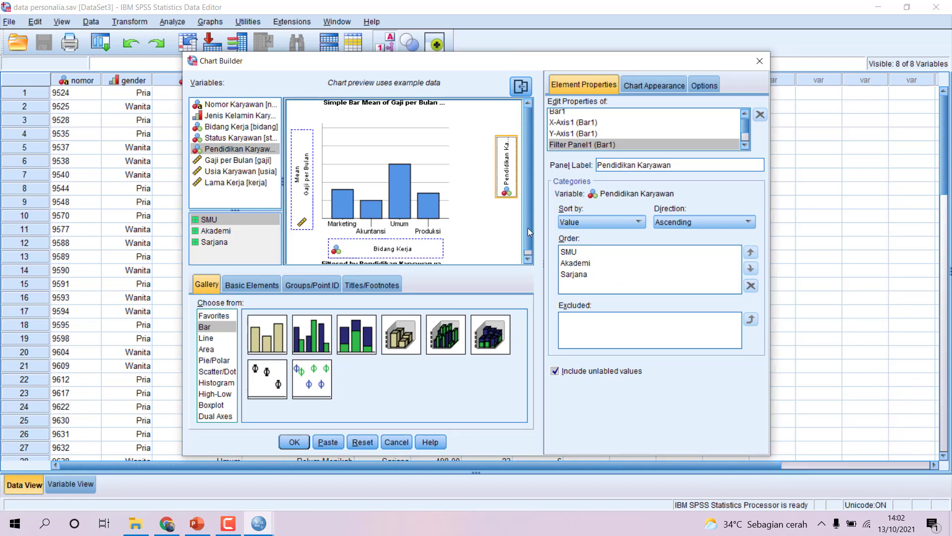
pyautogui.click(294, 442)
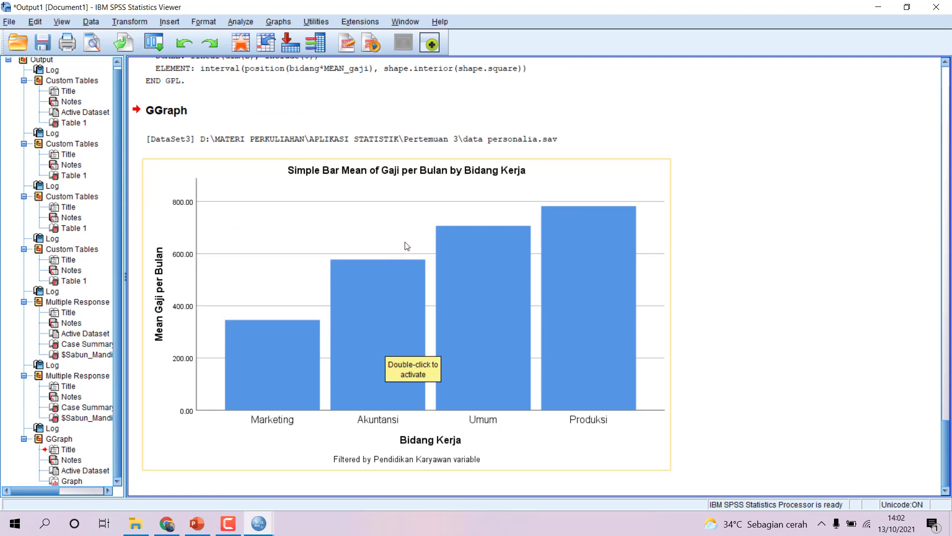
pyautogui.scroll(3, 545, 251)
pyautogui.scroll(-3, 571, 266)
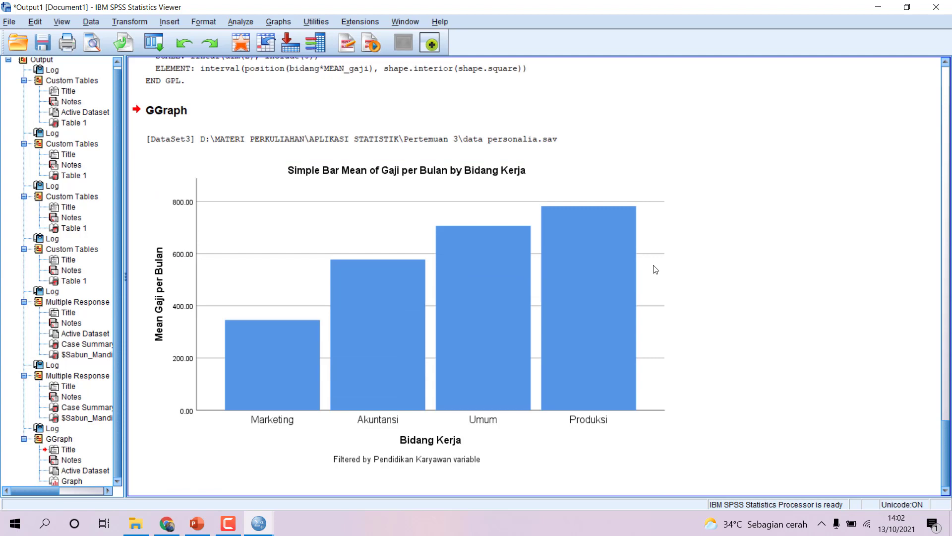
pyautogui.click(571, 267)
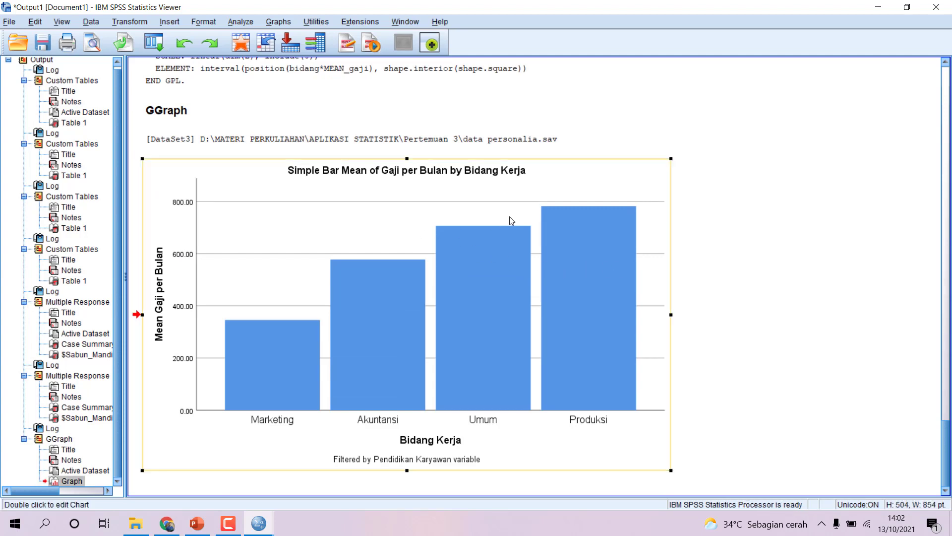
pyautogui.click(747, 251)
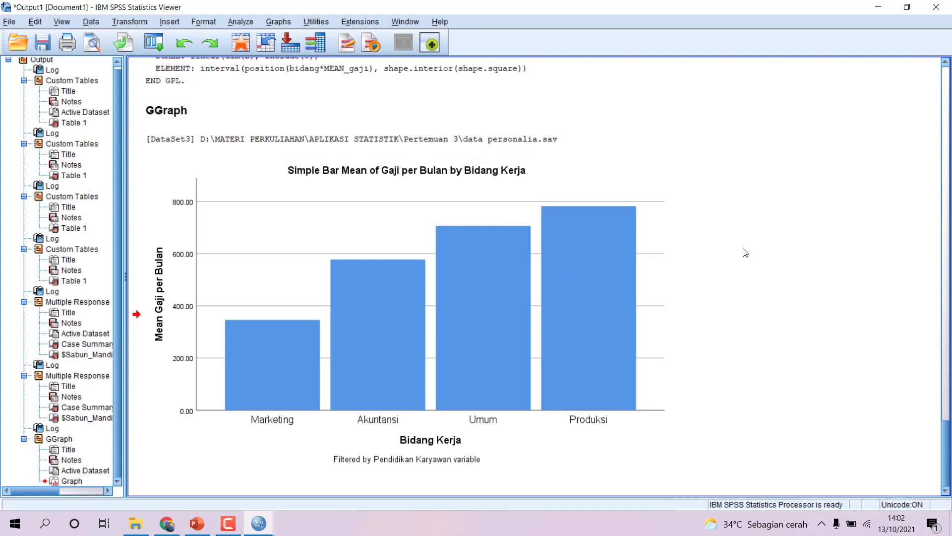
pyautogui.click(592, 246)
pyautogui.click(814, 268)
pyautogui.click(527, 247)
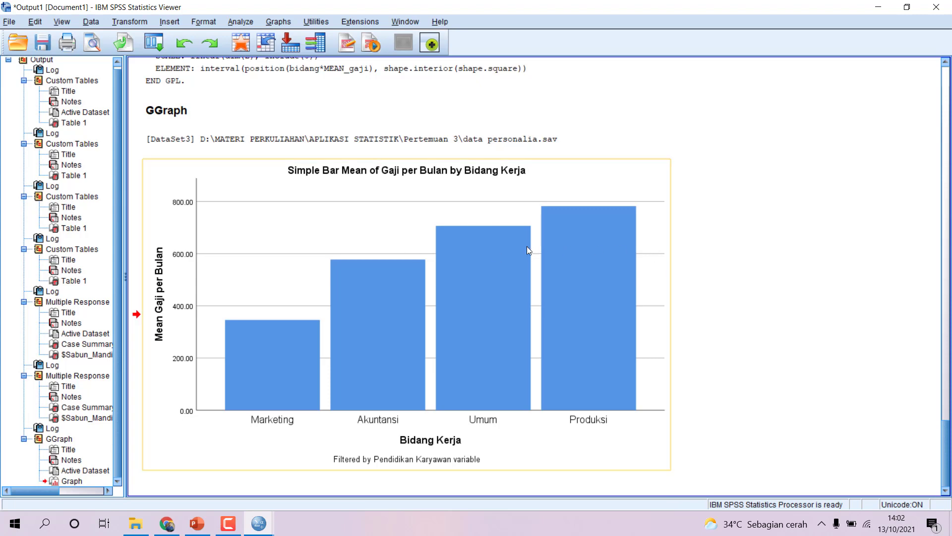
# Step: Open the bar chart for editing and show the Mean Gaji per Bulan data labels on the bars
pyautogui.doubleClick(481, 223)
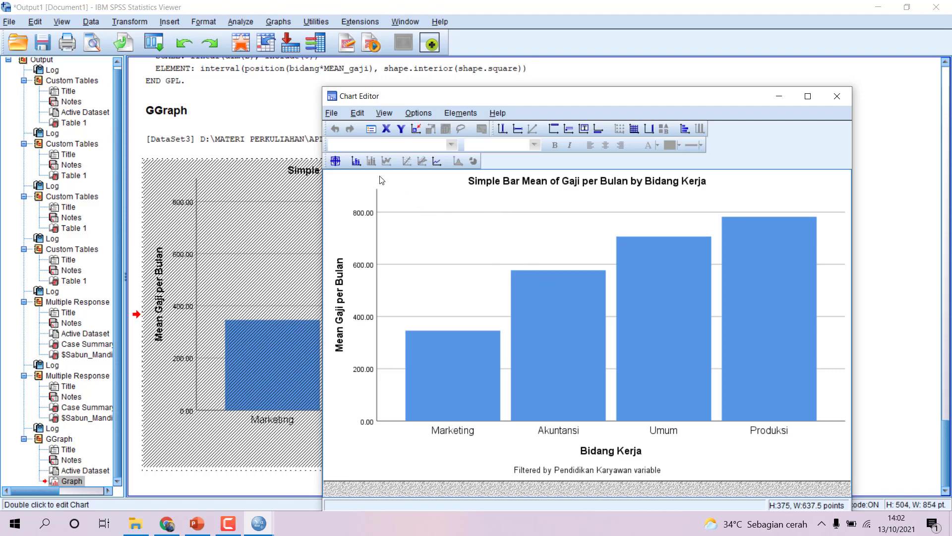
pyautogui.click(356, 161)
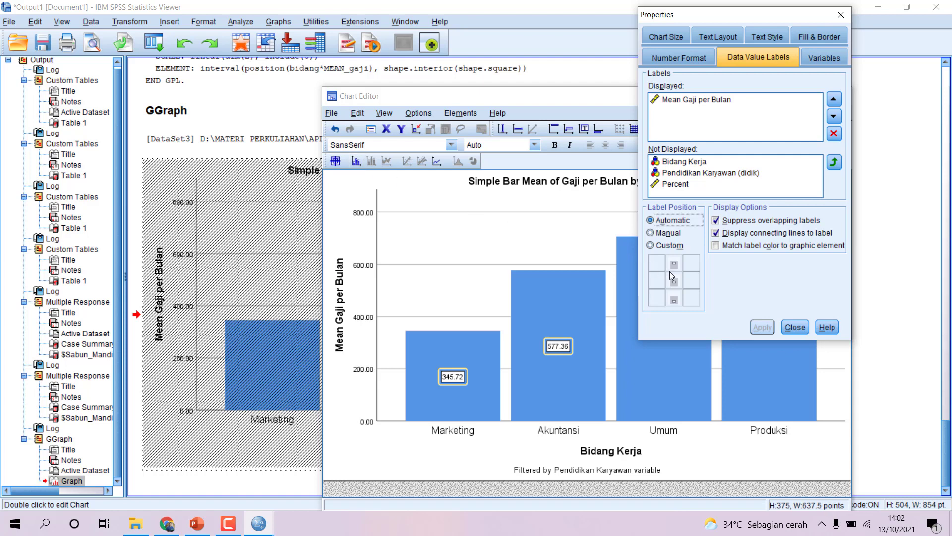
pyautogui.click(795, 327)
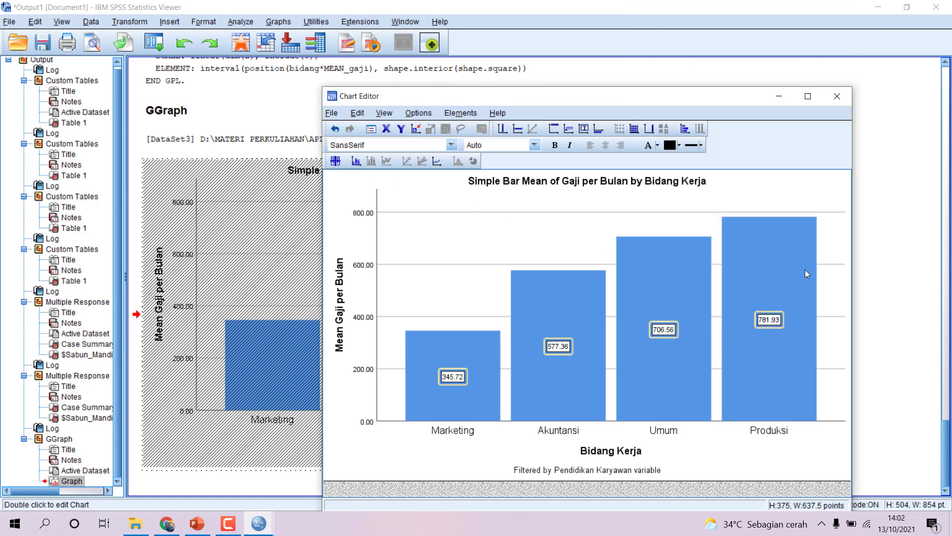
pyautogui.click(810, 207)
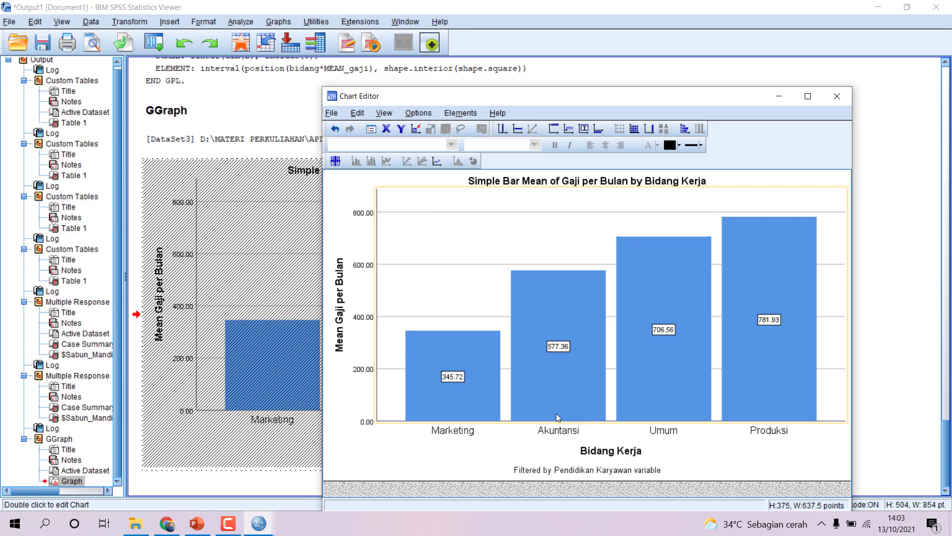
# Step: Change the X-axis title to "Bidang Kerja Karyawan"
pyautogui.click(597, 451)
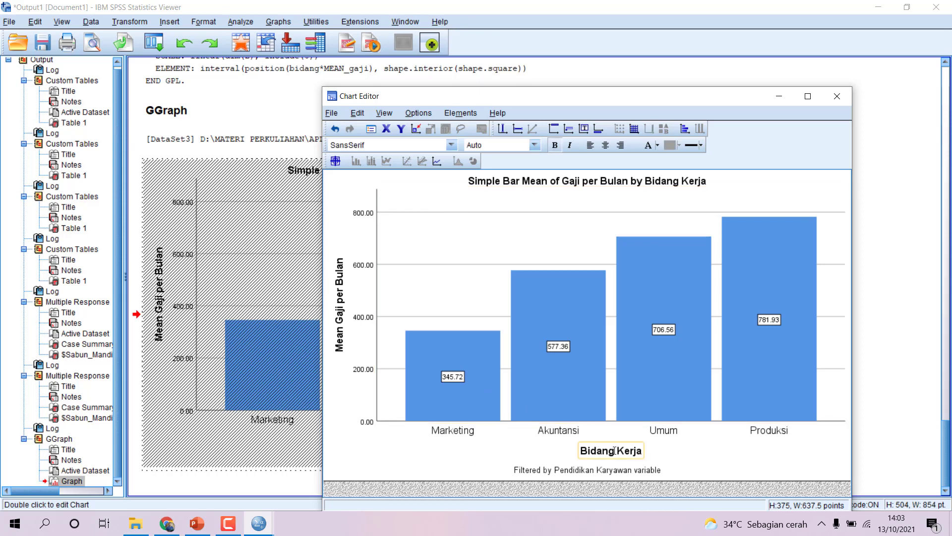
pyautogui.click(613, 450)
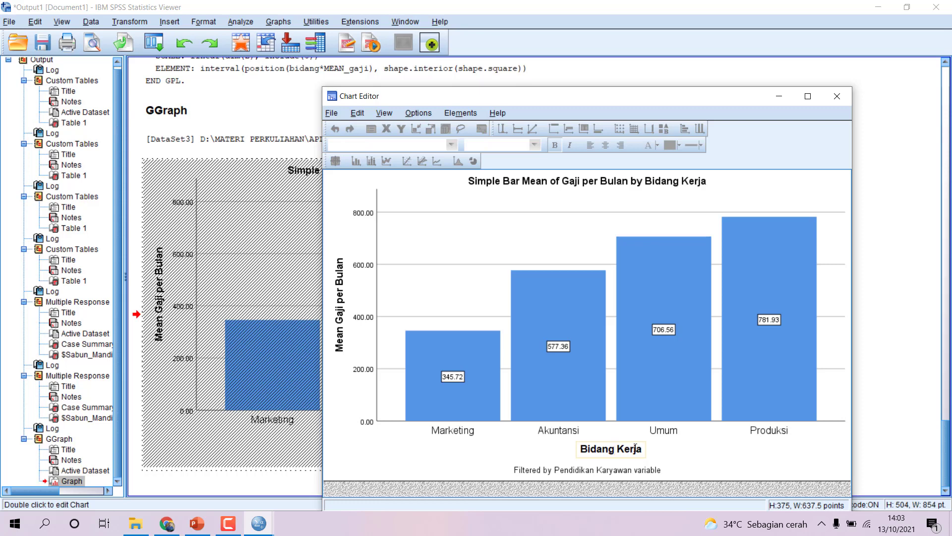
pyautogui.hotkey('ctrl', 'a')
pyautogui.write('Bidang Kerja Karyawan')
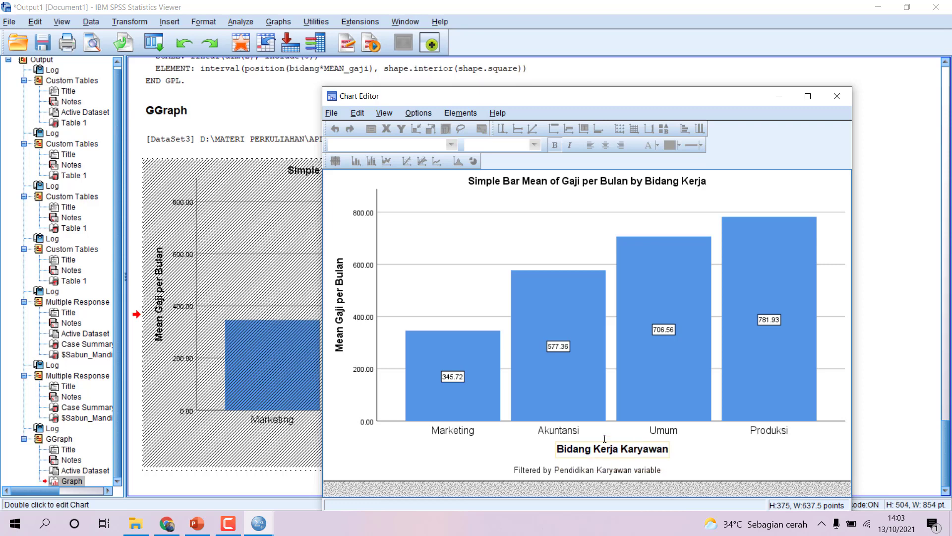
# Step: Change the Y-axis title to "Rerata Gaji Karyawan"
pyautogui.click(342, 337)
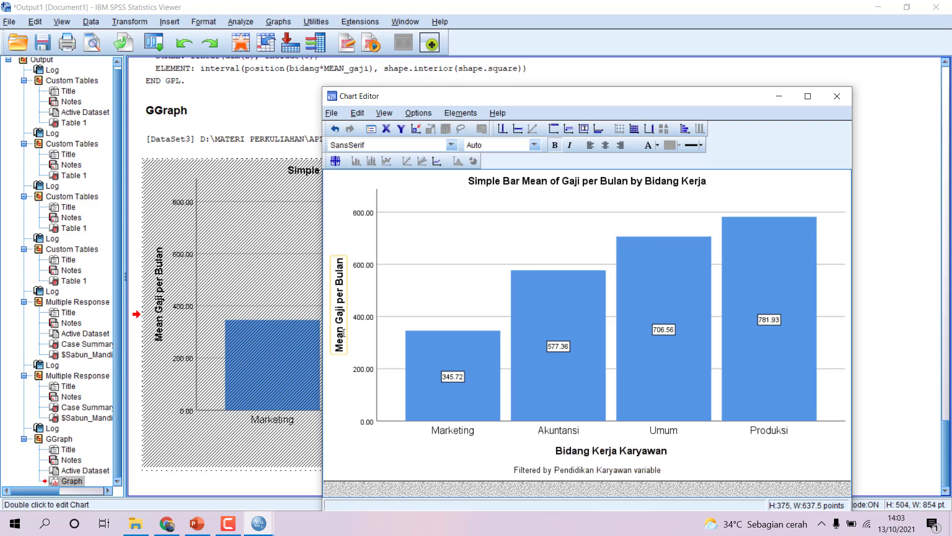
pyautogui.click(342, 310)
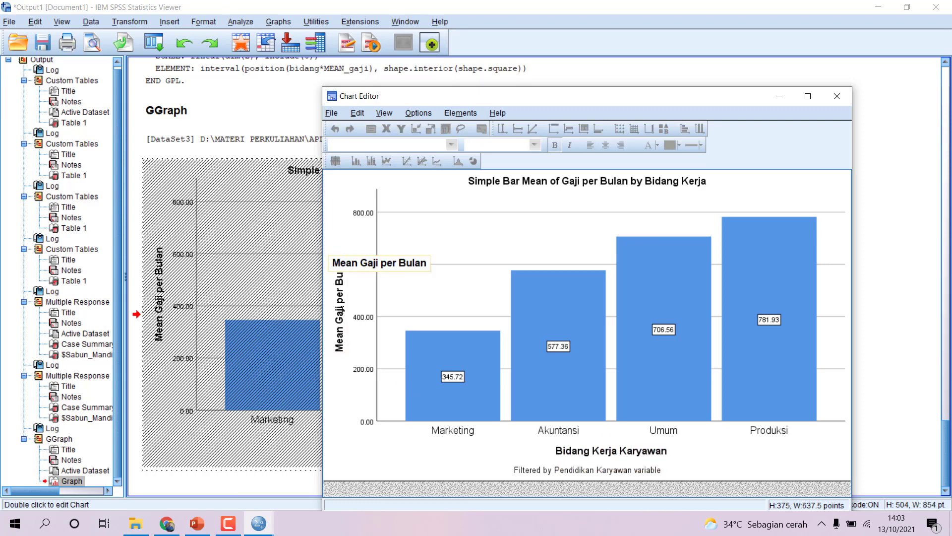
pyautogui.hotkey('ctrl', 'a')
pyautogui.write('Rer')
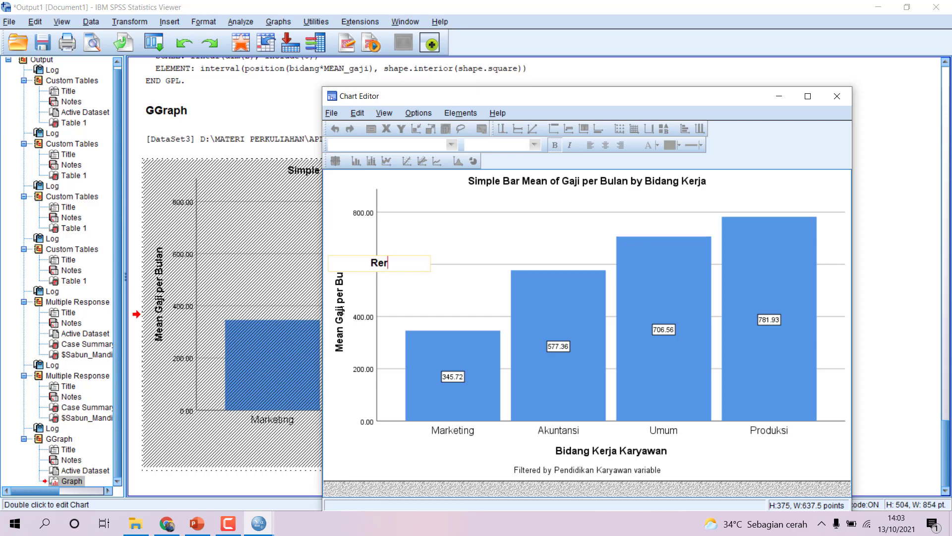
pyautogui.write('ata Gaji Ka')
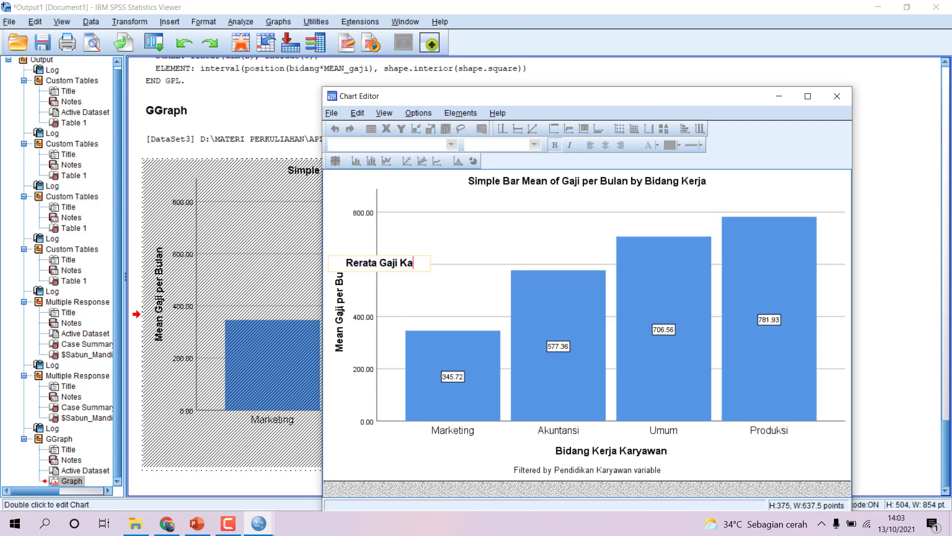
pyautogui.write('ryawan')
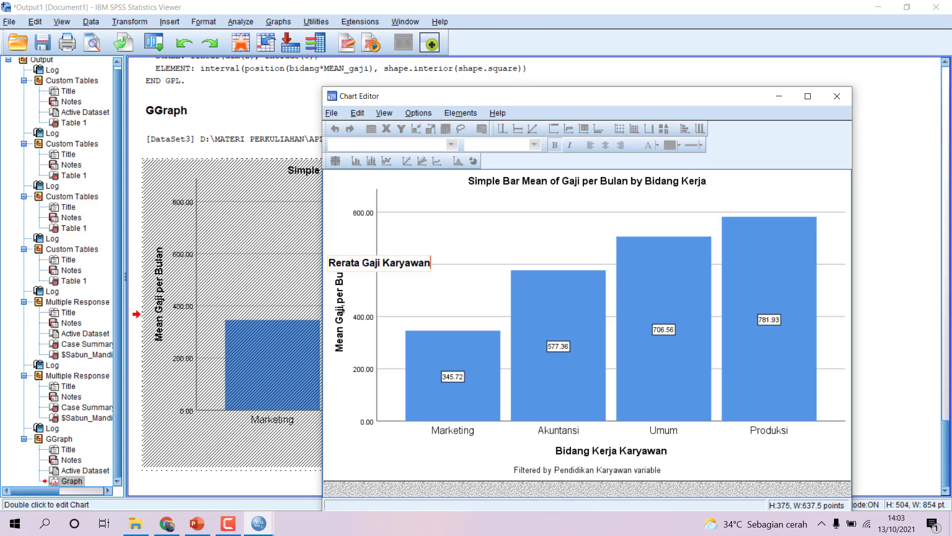
pyautogui.press('Return')
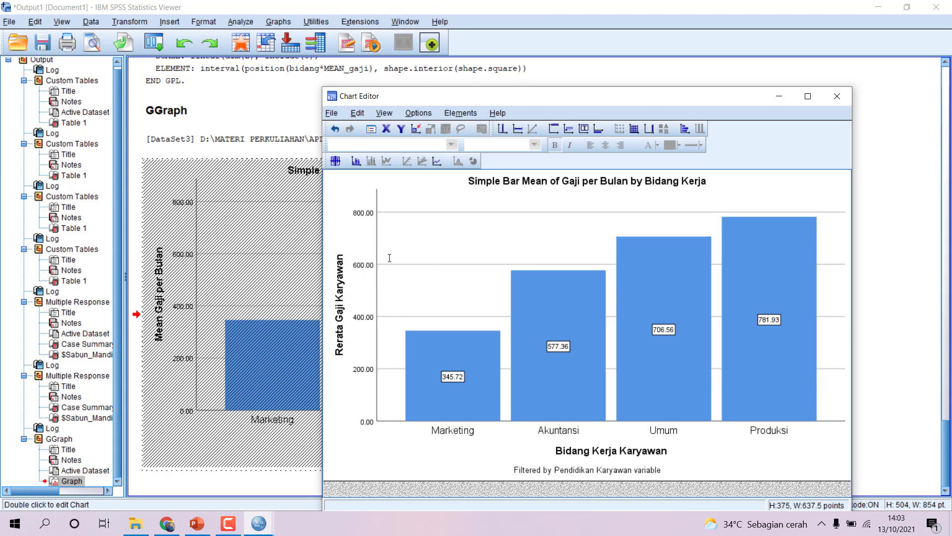
# Step: Change the chart title to "Rerata Gaji Karyawan PT. Diginexia Tahun 2021" and close the Chart Editor
pyautogui.click(541, 184)
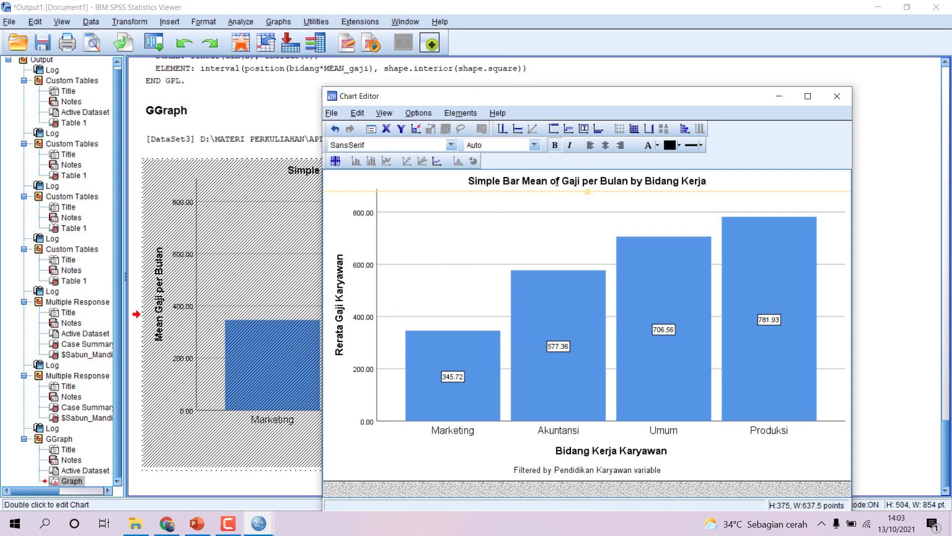
pyautogui.click(570, 182)
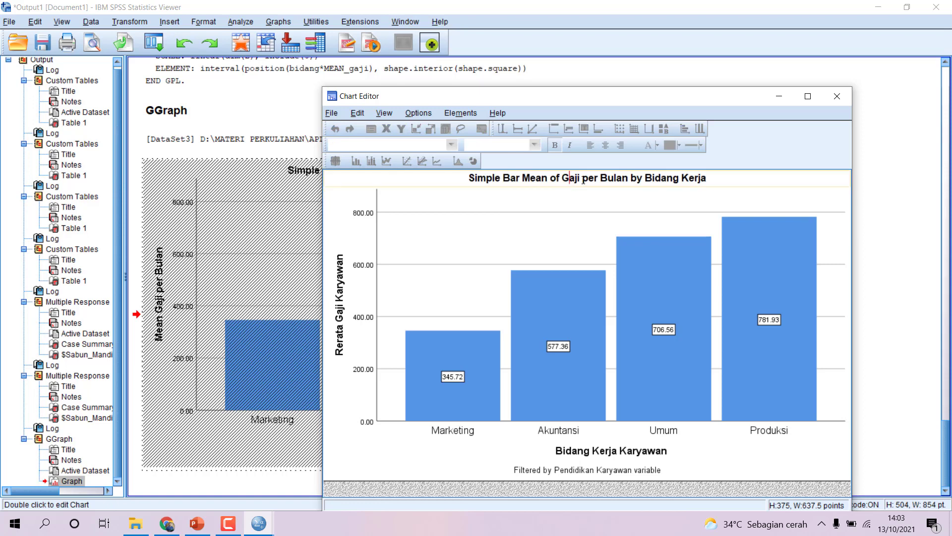
pyautogui.hotkey('ctrl', 'a')
pyautogui.write('Rerata Gaji Karyawan PT.')
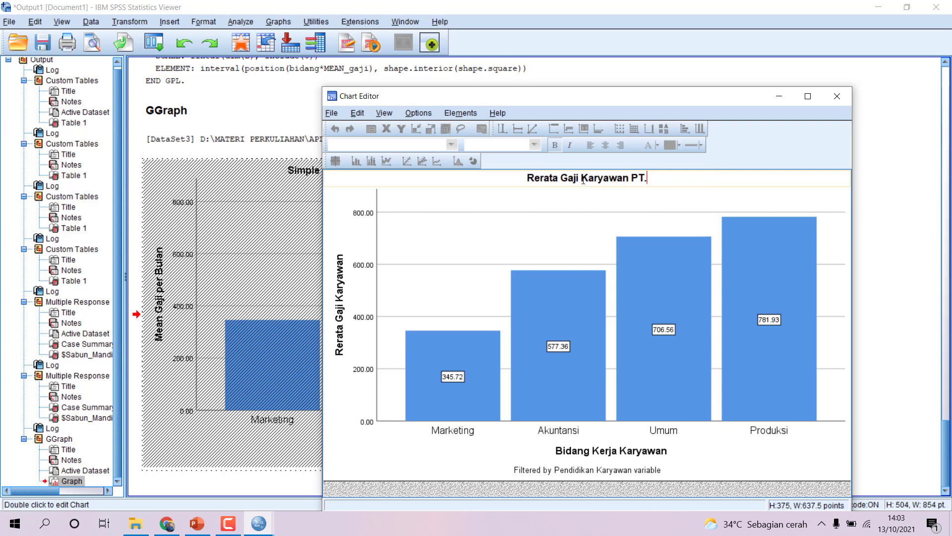
pyautogui.write(' Digi')
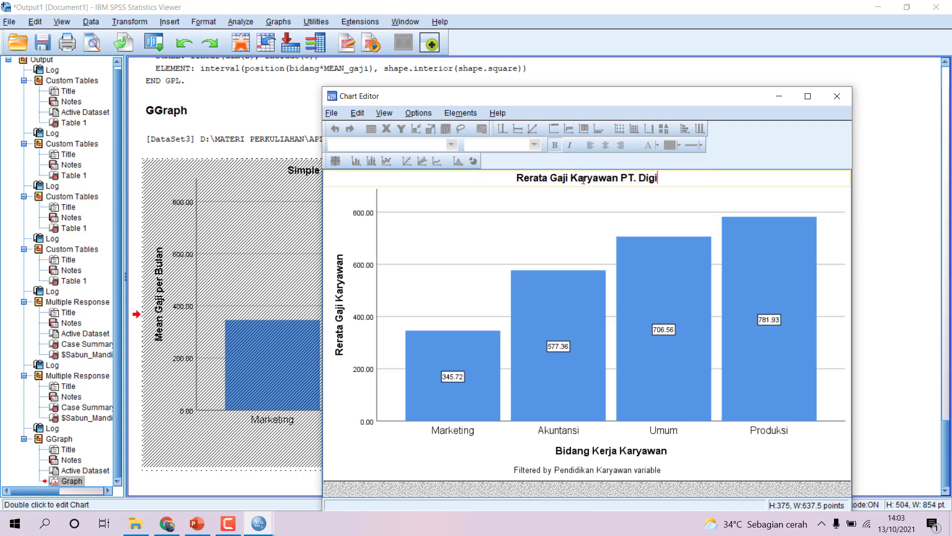
pyautogui.write('nexia Tahun 2021')
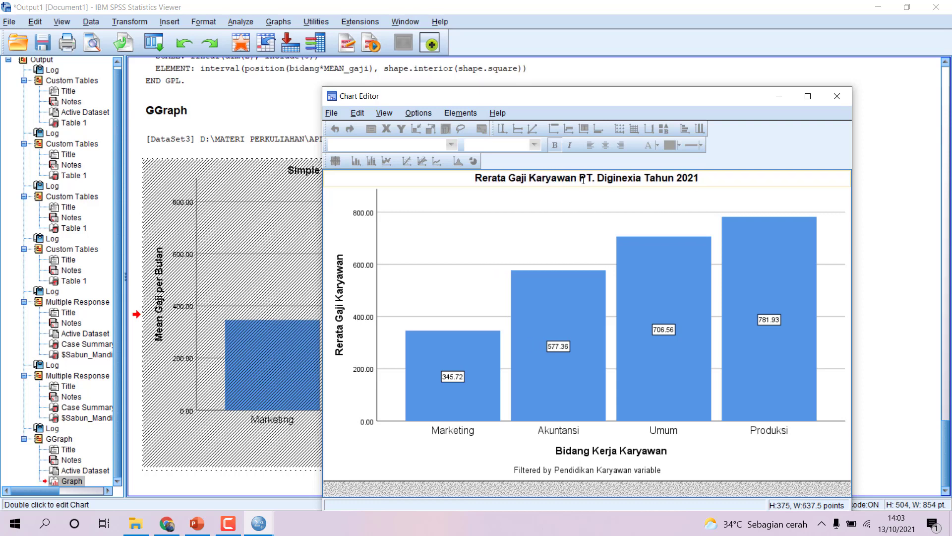
pyautogui.press('Return')
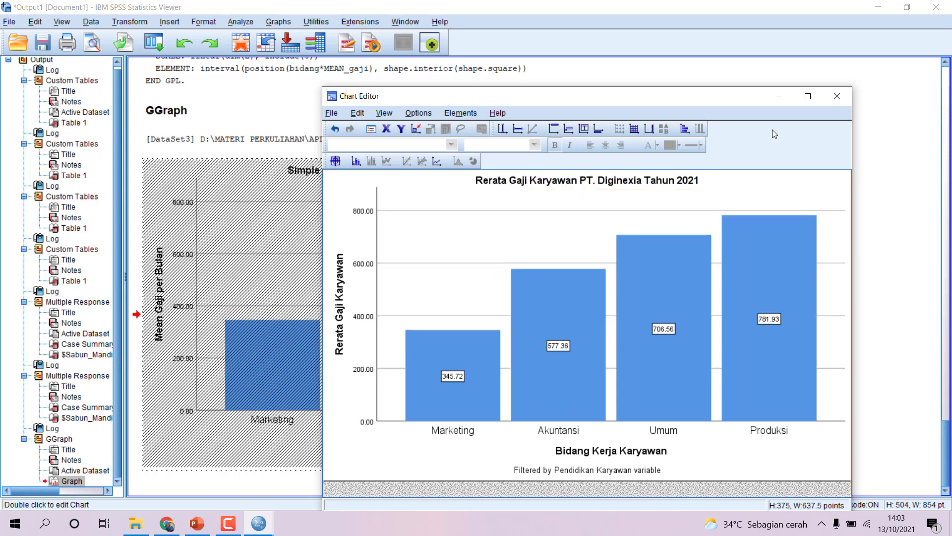
pyautogui.click(836, 97)
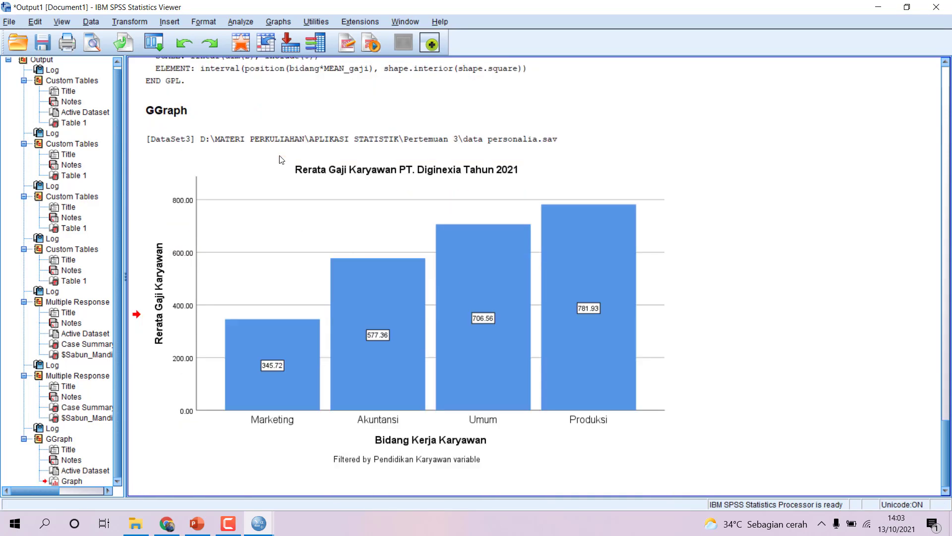
pyautogui.click(292, 142)
pyautogui.click(349, 208)
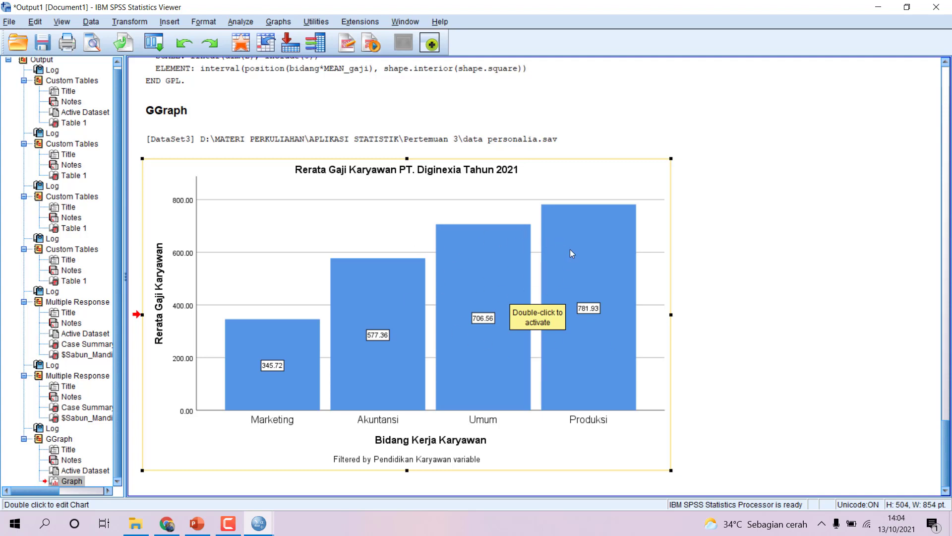
# Step: Open the salary bar chart for editing, show grid lines at major ticks only, and close the editor
pyautogui.doubleClick(618, 273)
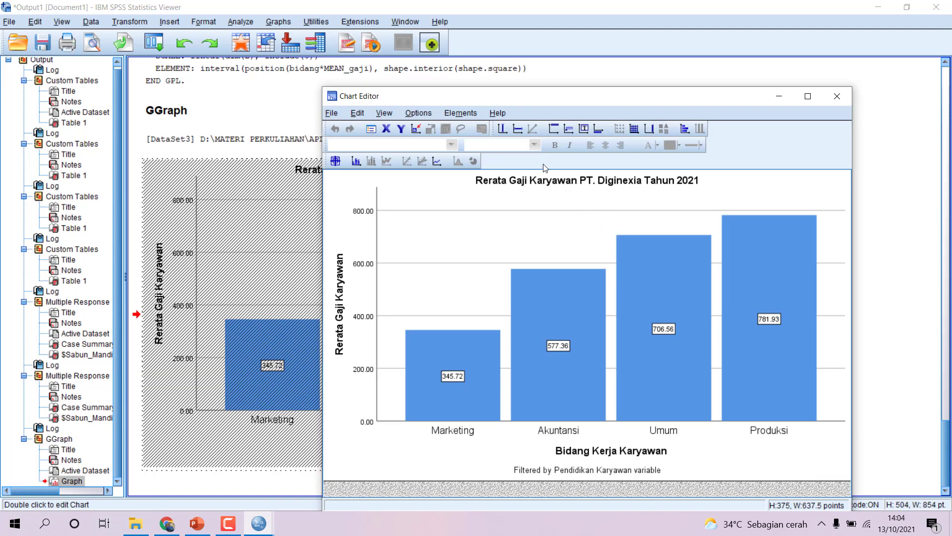
pyautogui.click(635, 132)
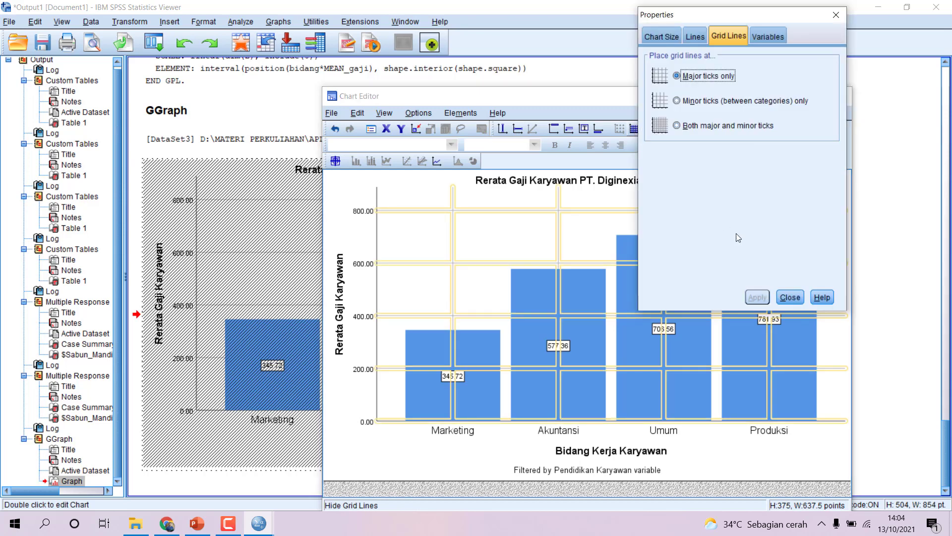
pyautogui.click(790, 297)
pyautogui.click(884, 272)
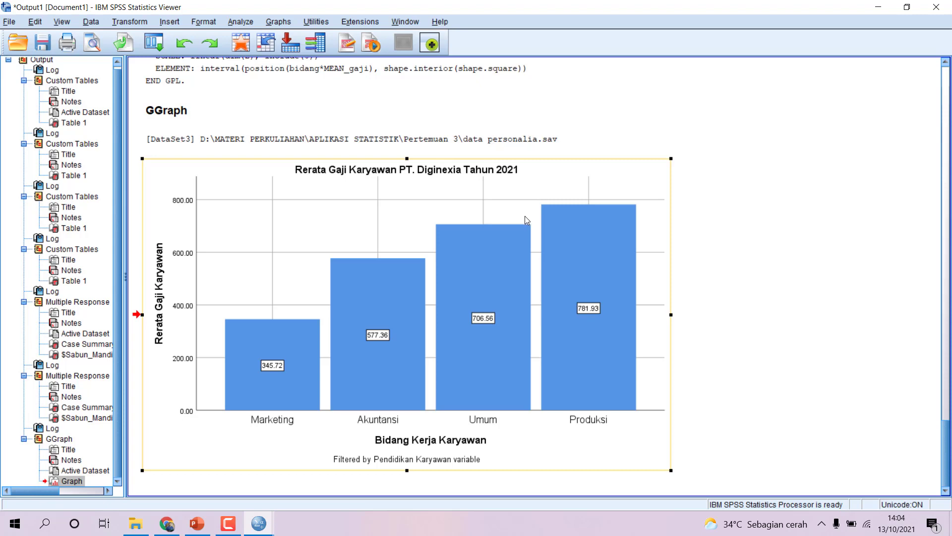
# Step: Reopen the salary bar chart for editing, hide its grid lines, and close the Chart Editor
pyautogui.doubleClick(512, 212)
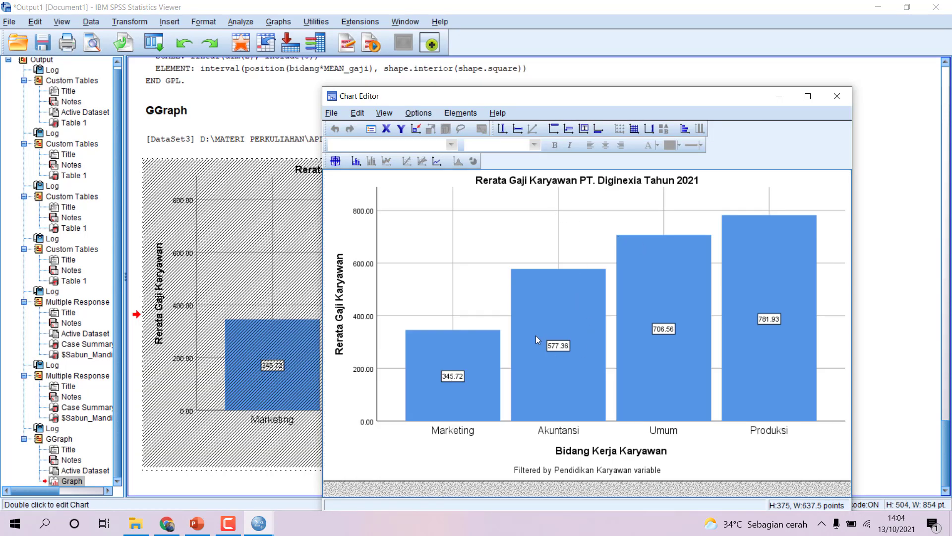
pyautogui.click(634, 129)
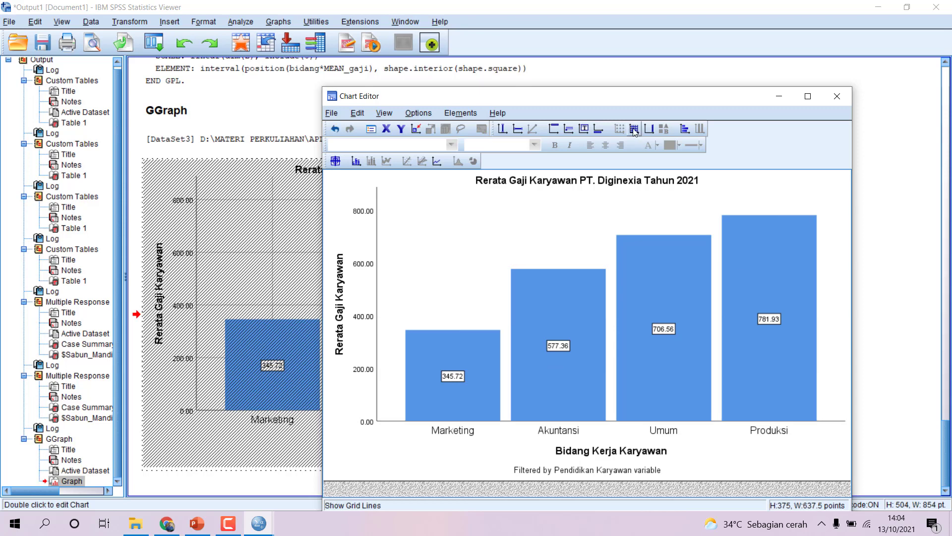
pyautogui.click(838, 96)
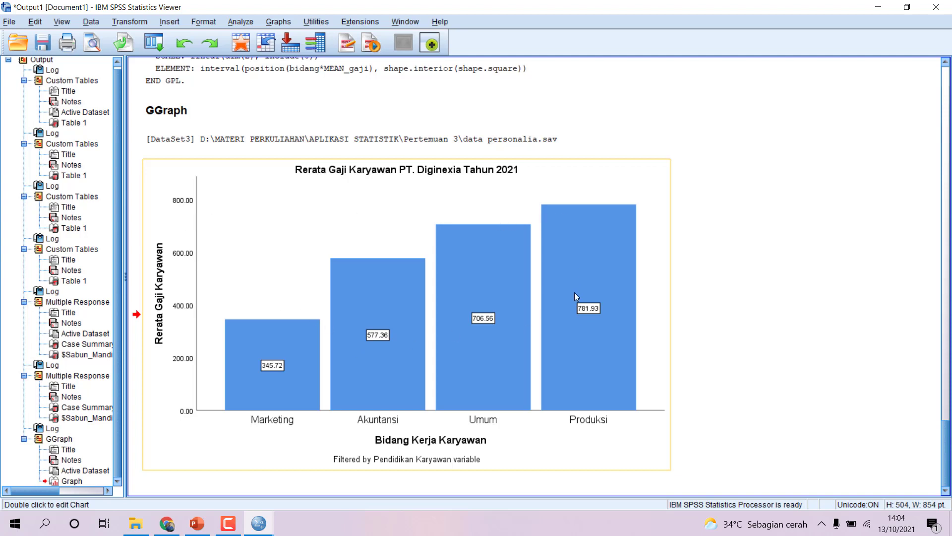
pyautogui.click(734, 292)
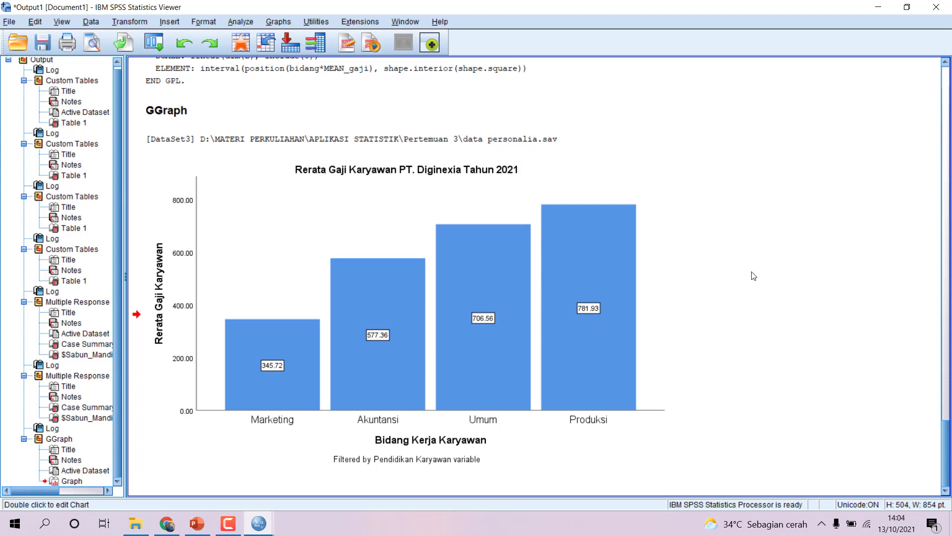
pyautogui.click(267, 523)
pyautogui.click(156, 461)
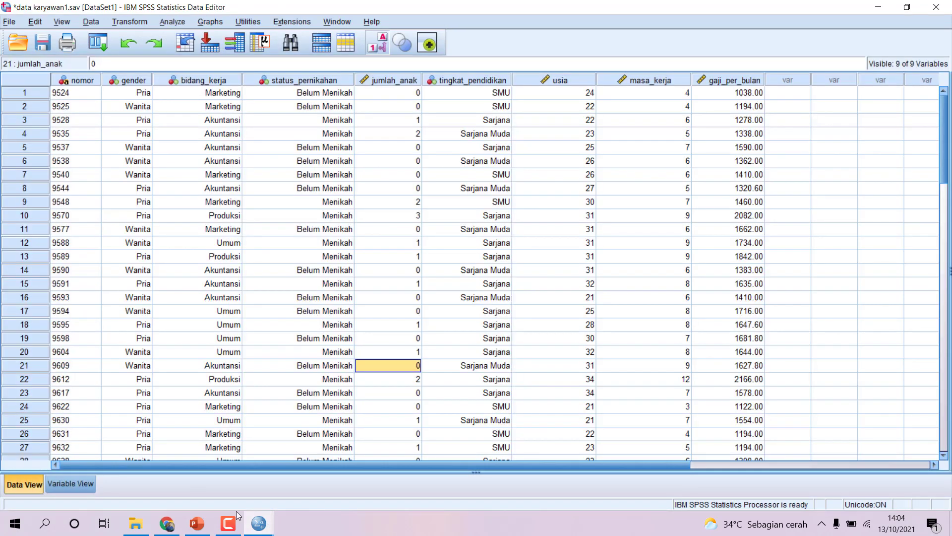
pyautogui.click(70, 474)
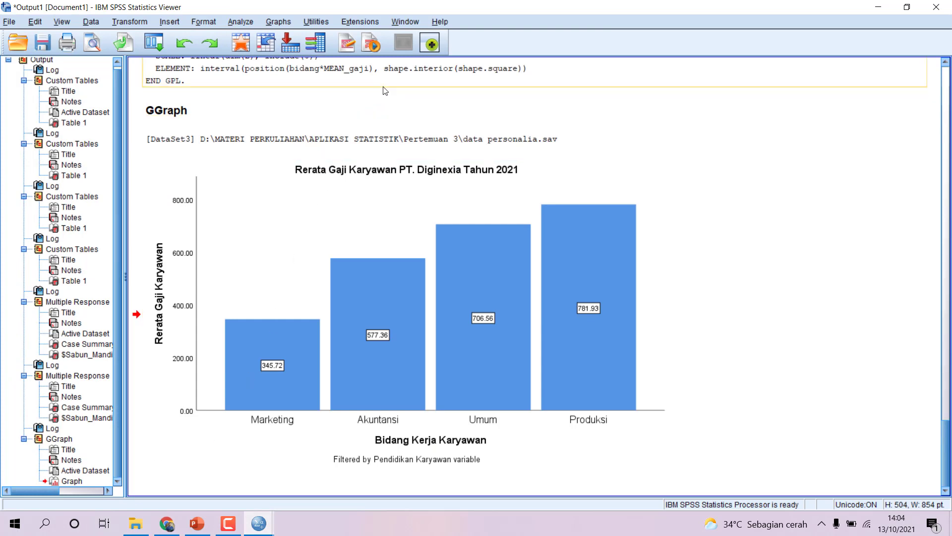
pyautogui.click(244, 28)
pyautogui.click(286, 22)
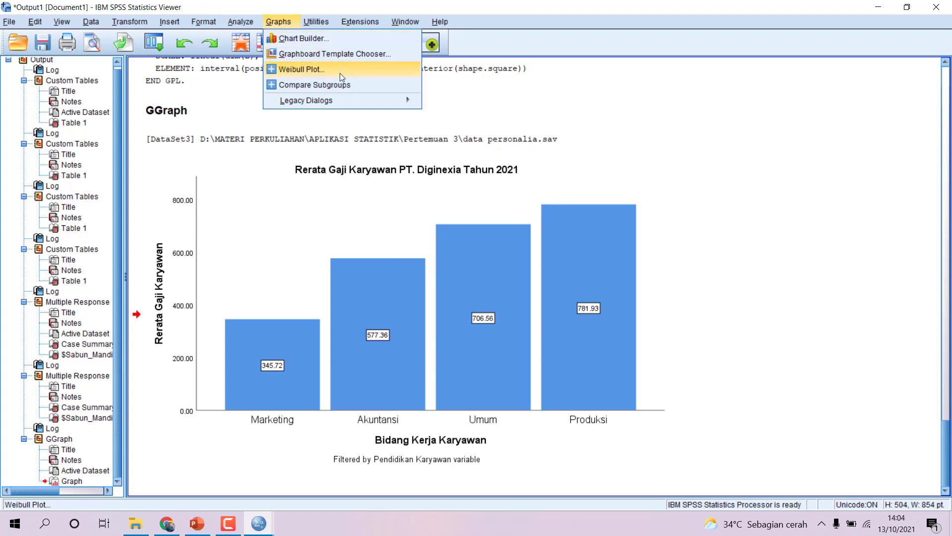
pyautogui.moveTo(378, 100)
pyautogui.click(655, 115)
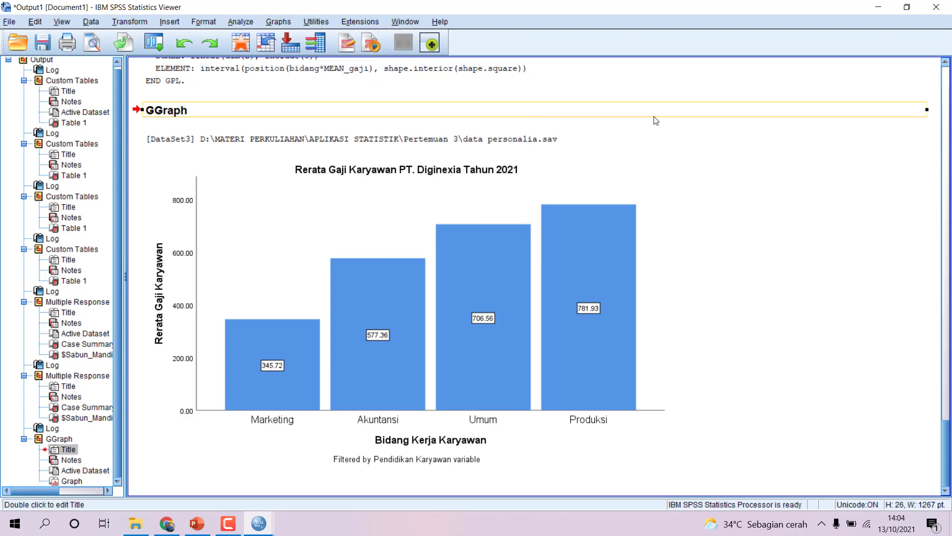
# Step: Switch to the data personalia.sav data window and open the data file data_karyawan 2.sav from the Pertemuan 3 folder
pyautogui.click(259, 523)
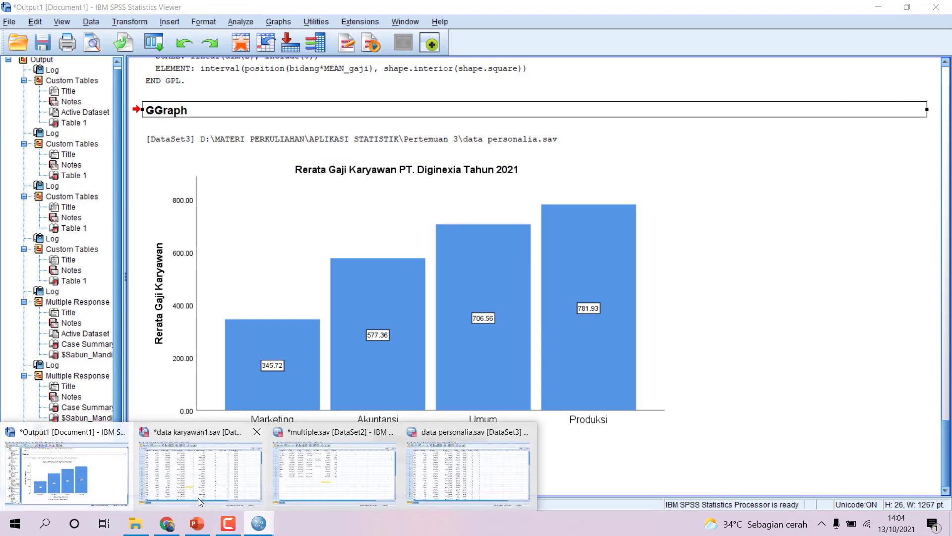
pyautogui.click(466, 471)
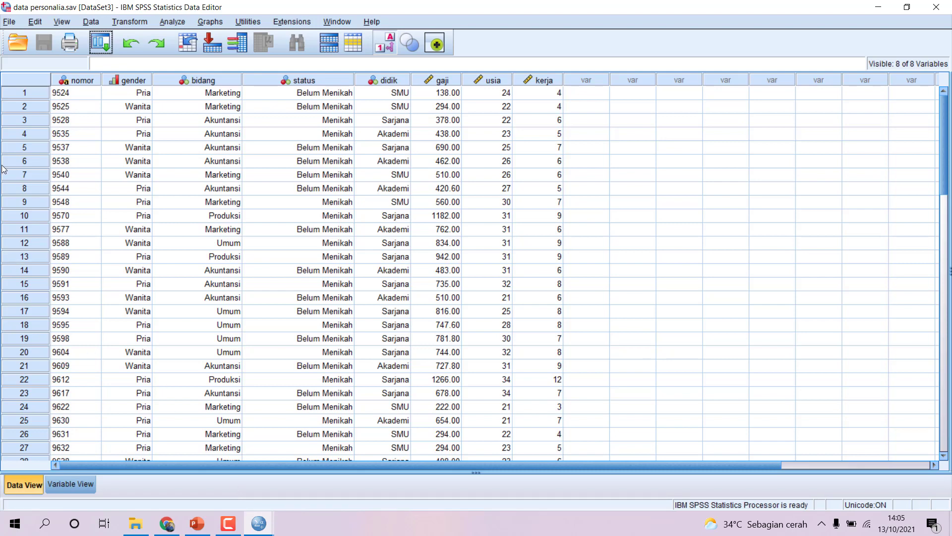
pyautogui.click(9, 21)
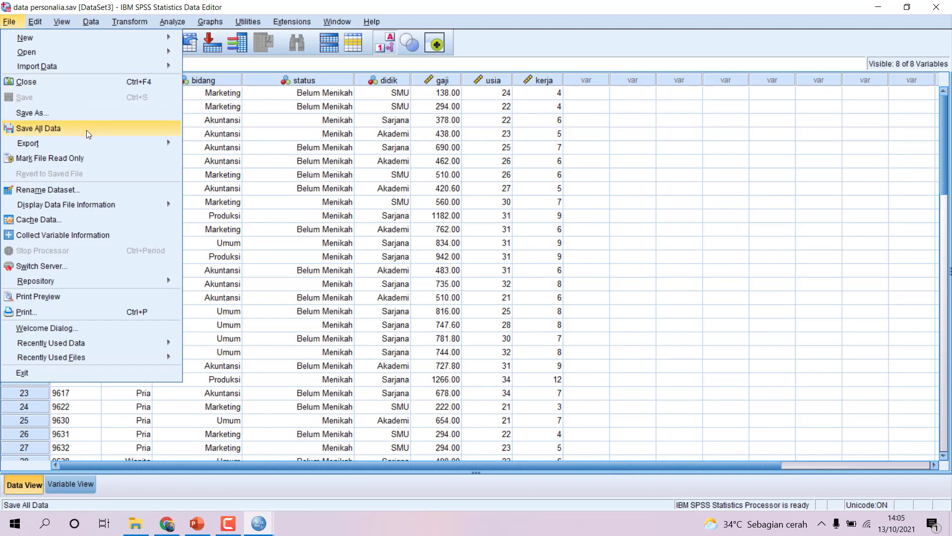
pyautogui.moveTo(100, 148)
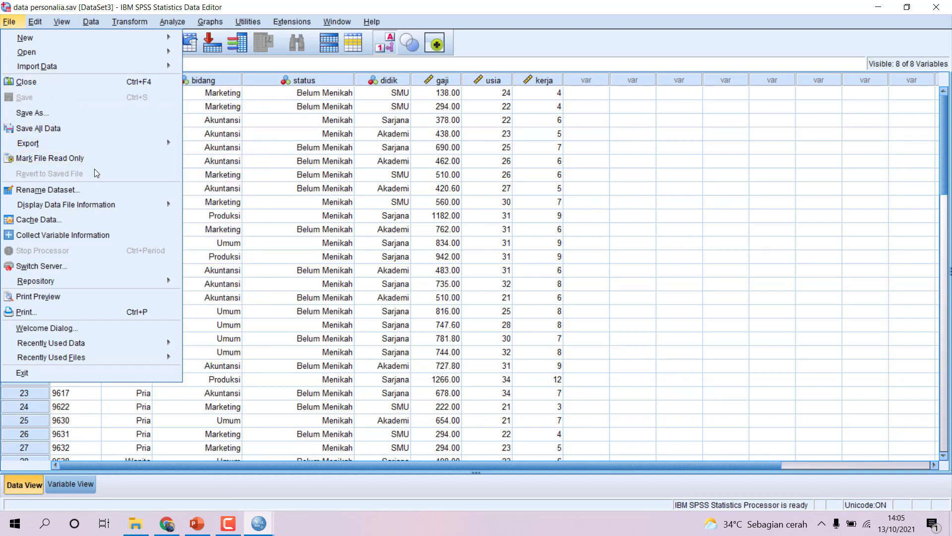
pyautogui.moveTo(91, 58)
pyautogui.click(198, 52)
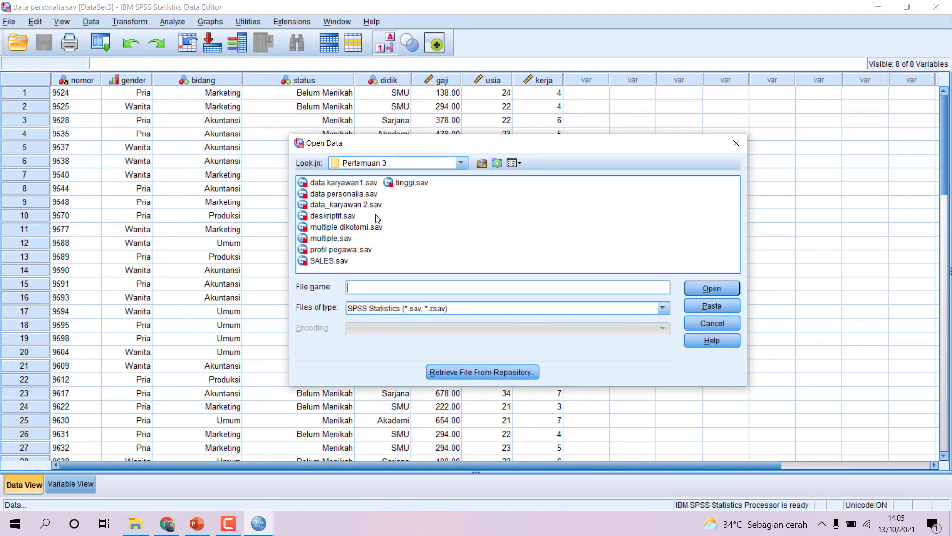
pyautogui.click(357, 204)
pyautogui.click(716, 292)
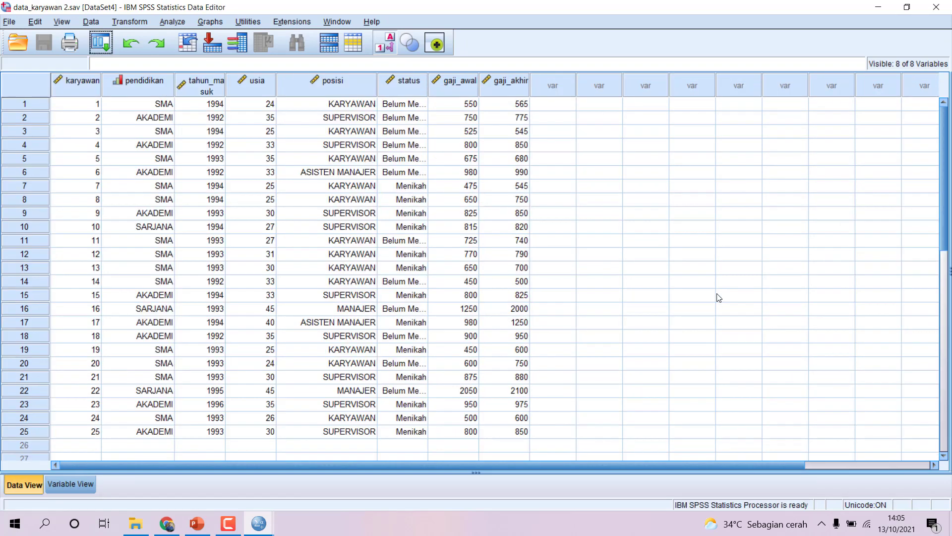
# Step: Widen the status column in the data grid so its full value labels fit
pyautogui.click(309, 177)
pyautogui.click(498, 208)
pyautogui.click(400, 229)
pyautogui.click(351, 243)
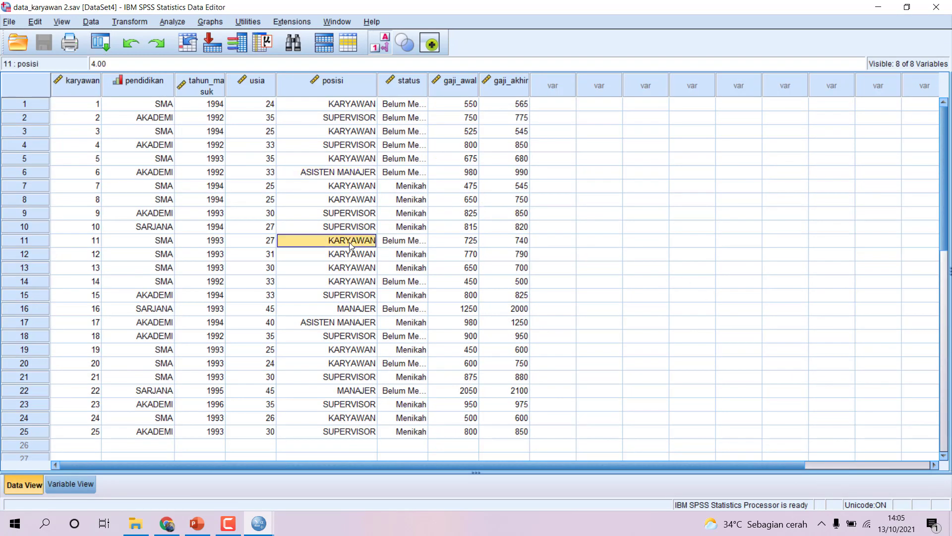
pyautogui.moveTo(428, 81); pyautogui.dragTo(483, 82)
pyautogui.click(559, 145)
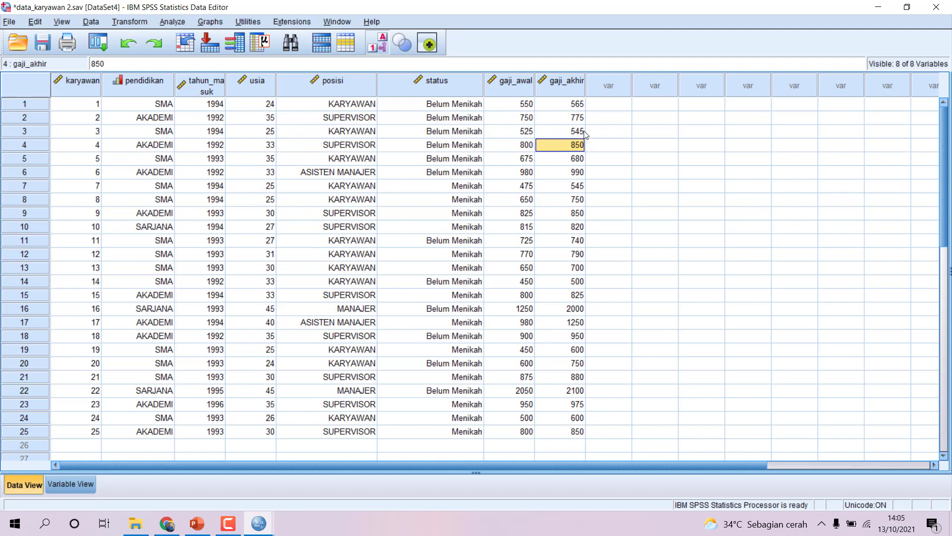
# Step: Hide the value labels to view the underlying numeric codes and restore the labels
pyautogui.click(181, 24)
pyautogui.moveTo(61, 22)
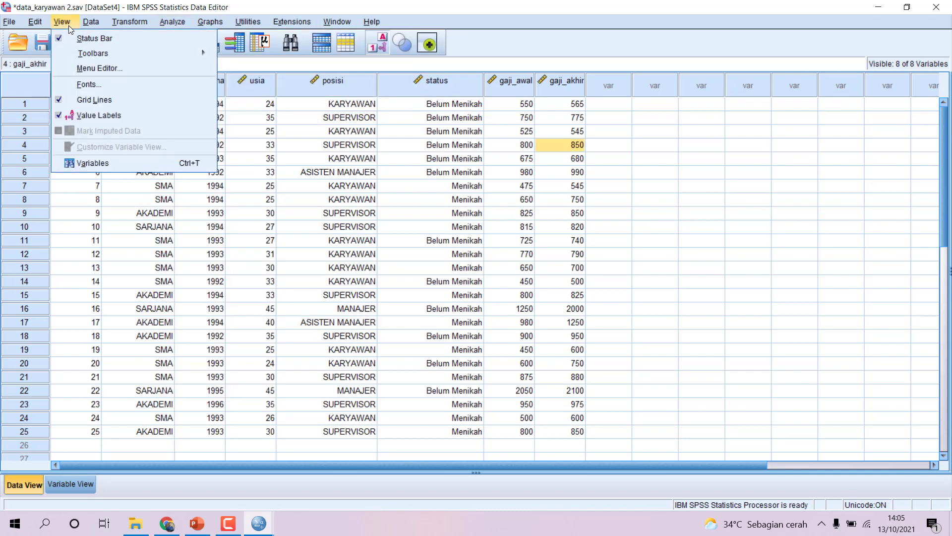
pyautogui.click(84, 118)
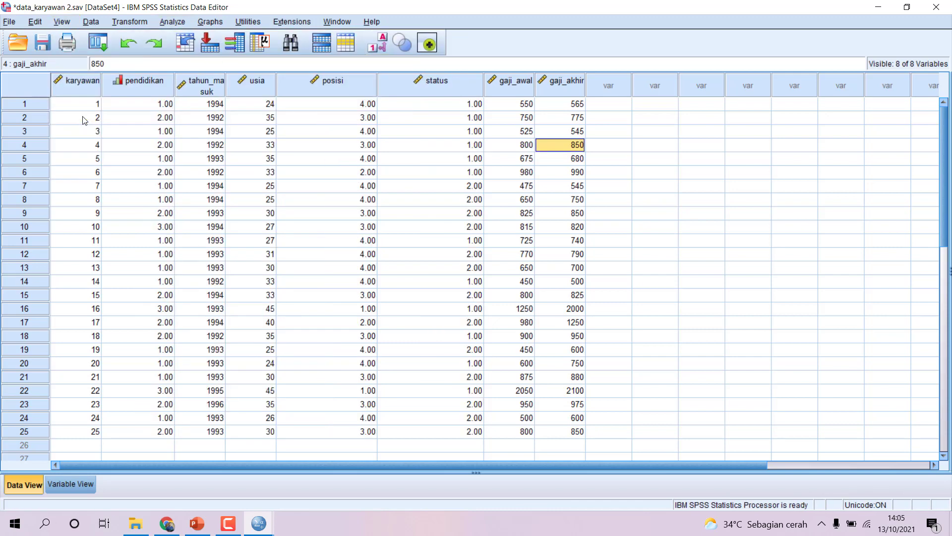
pyautogui.click(72, 22)
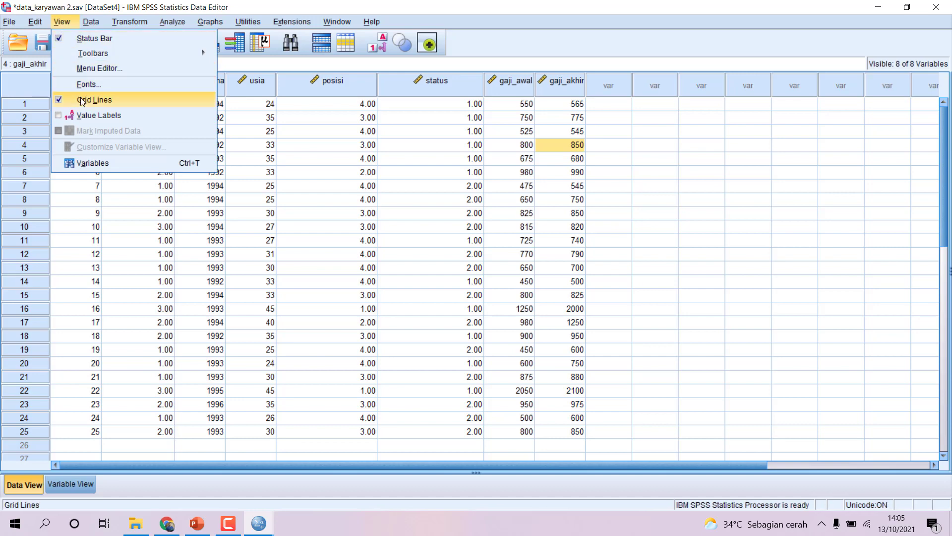
pyautogui.click(84, 117)
# Step: Create a simple bar chart with summaries for groups of cases, showing N of cases with tahun_masuk on the category axis
pyautogui.click(211, 21)
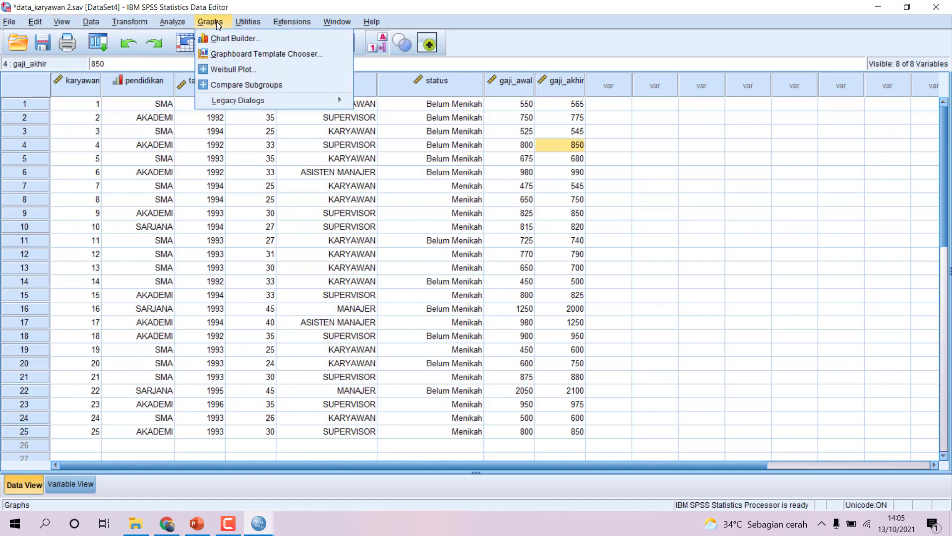
pyautogui.moveTo(279, 100)
pyautogui.click(375, 103)
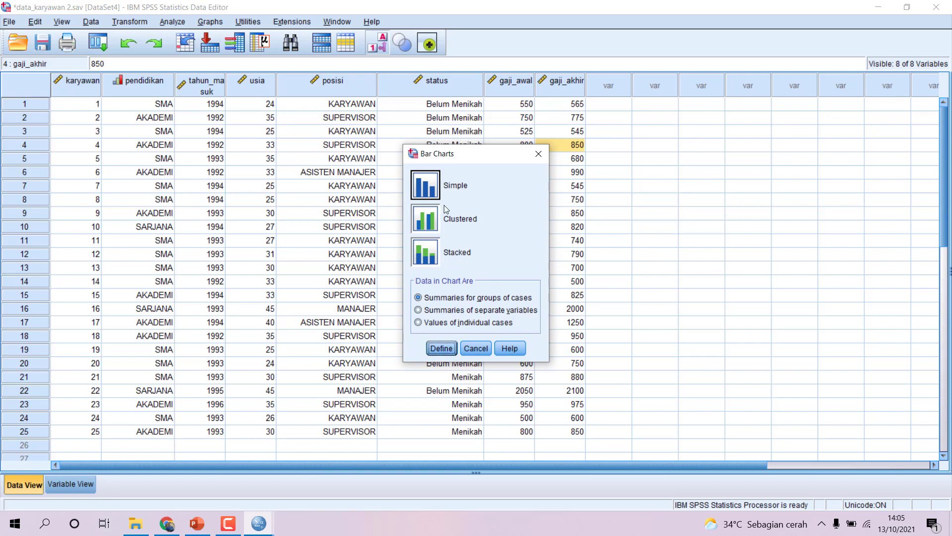
pyautogui.click(449, 348)
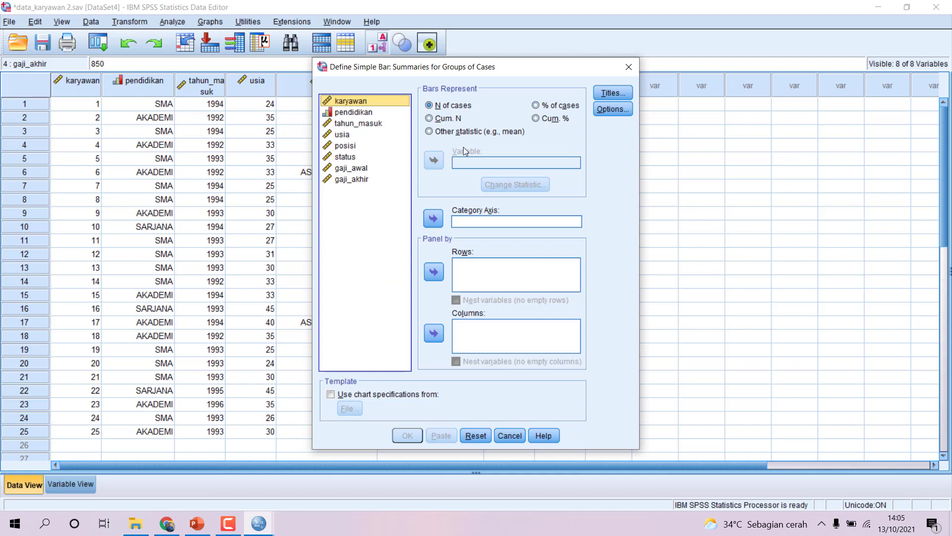
pyautogui.moveTo(486, 69); pyautogui.dragTo(688, 79)
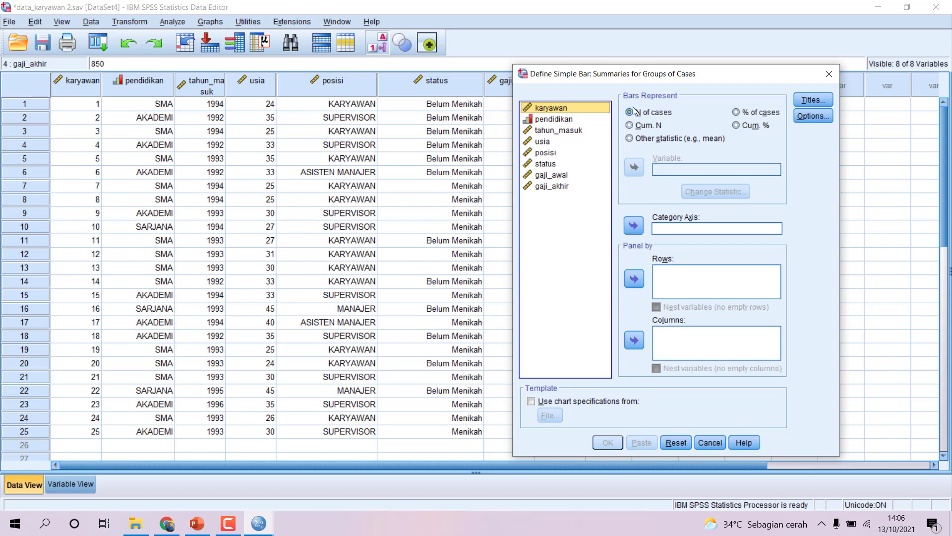
pyautogui.click(564, 131)
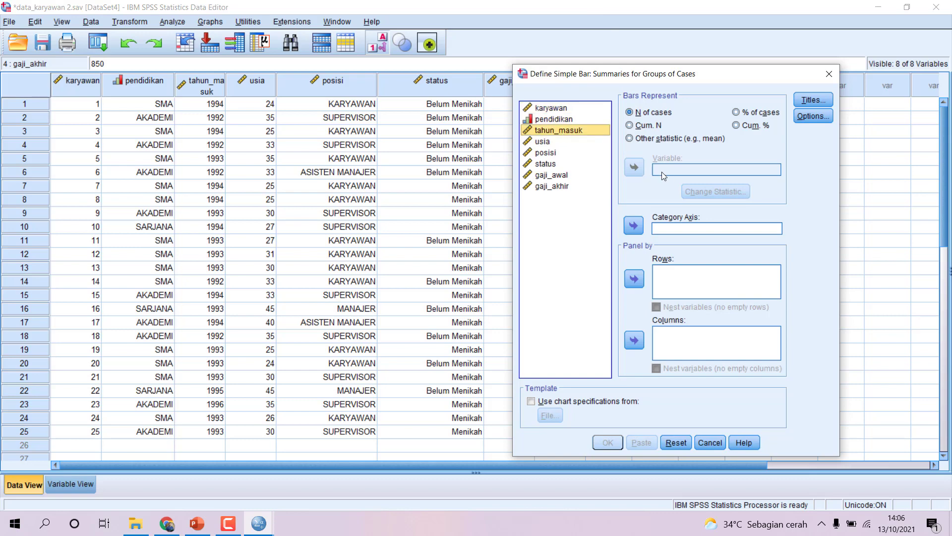
pyautogui.click(634, 225)
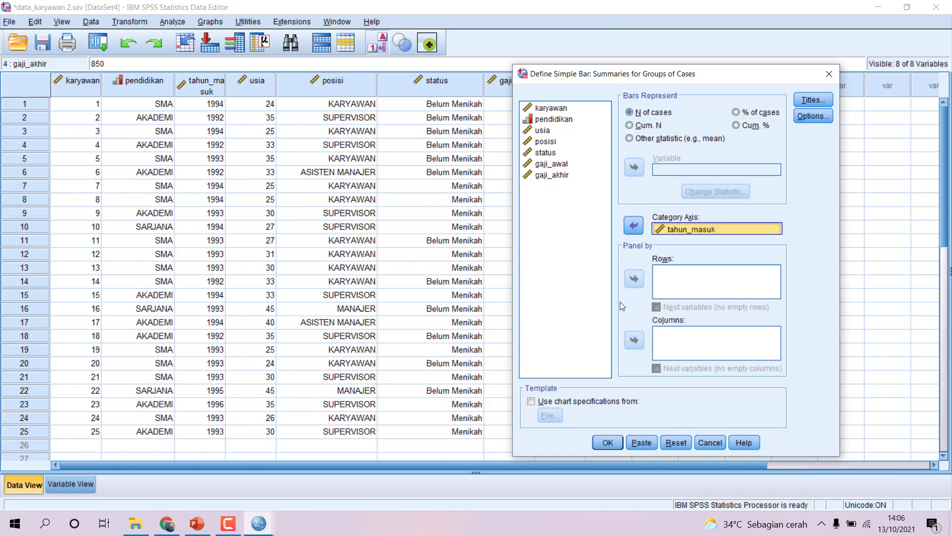
pyautogui.click(607, 442)
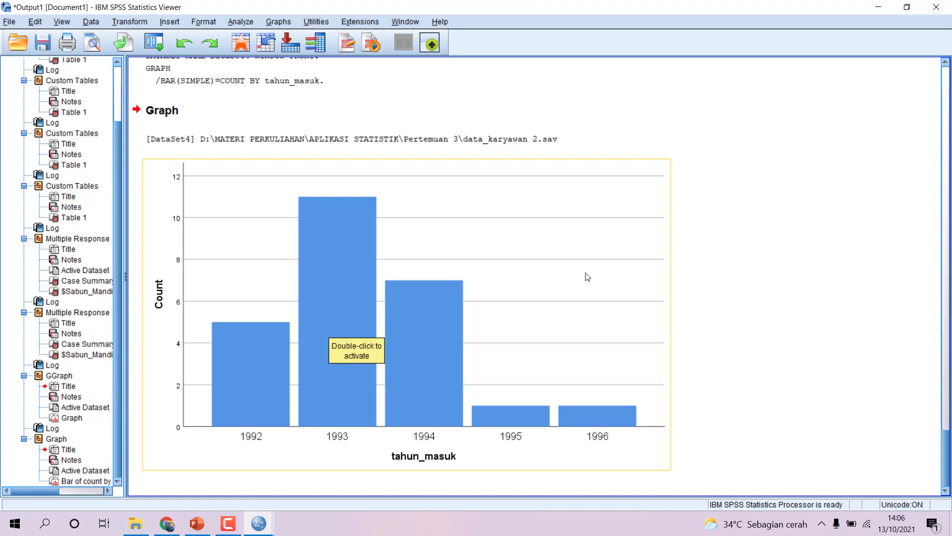
# Step: Open the tahun_masuk bar chart for editing and change the Y-axis title to "Jumlah Penerimaan Karyawan"
pyautogui.doubleClick(550, 226)
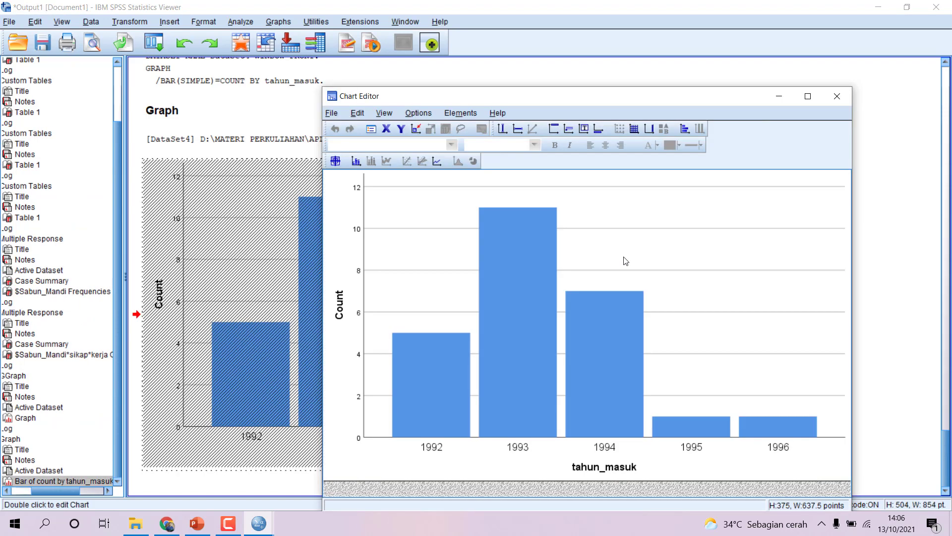
pyautogui.doubleClick(339, 305)
pyautogui.click(347, 302)
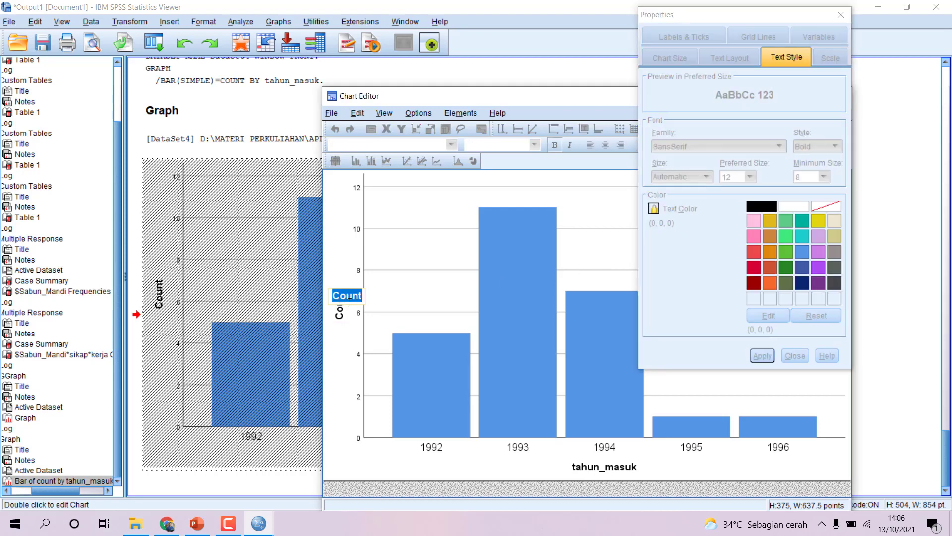
pyautogui.write('Jumalha')
pyautogui.press('BackSpace')
pyautogui.press('BackSpace')
pyautogui.press('BackSpace')
pyautogui.press('BackSpace')
pyautogui.write('lah K')
pyautogui.write('ay')
pyautogui.press('BackSpace')
pyautogui.press('BackSpace')
pyautogui.press('BackSpace')
pyautogui.write('Penerim')
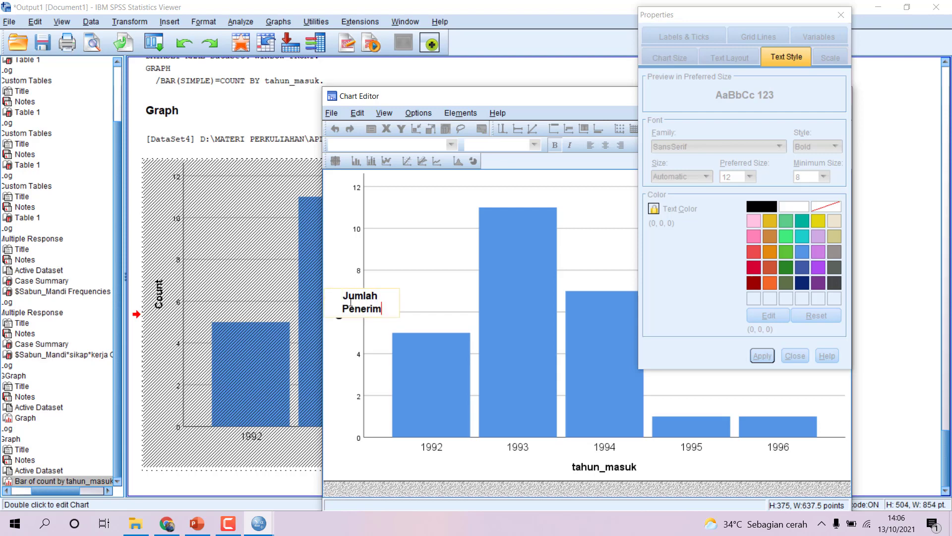
pyautogui.write('aan Karyawan')
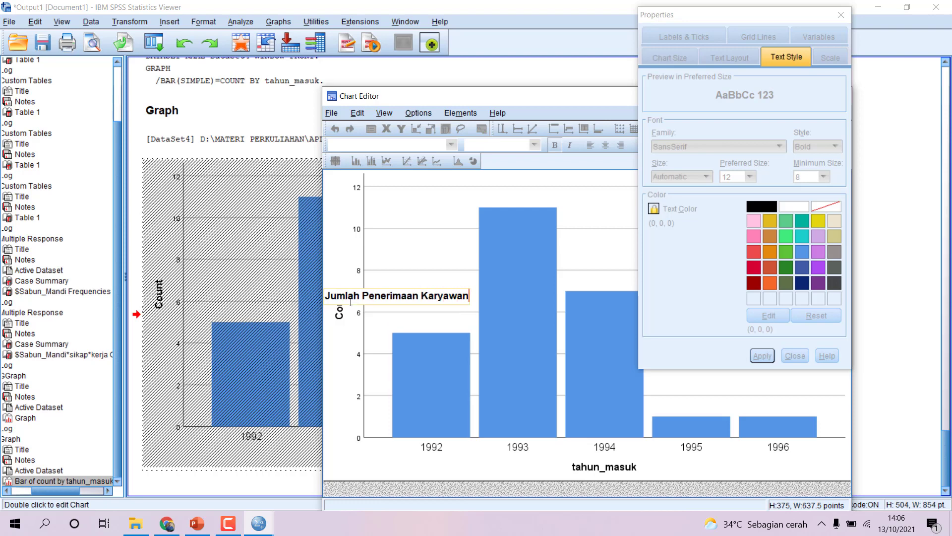
pyautogui.click(526, 454)
pyautogui.click(839, 14)
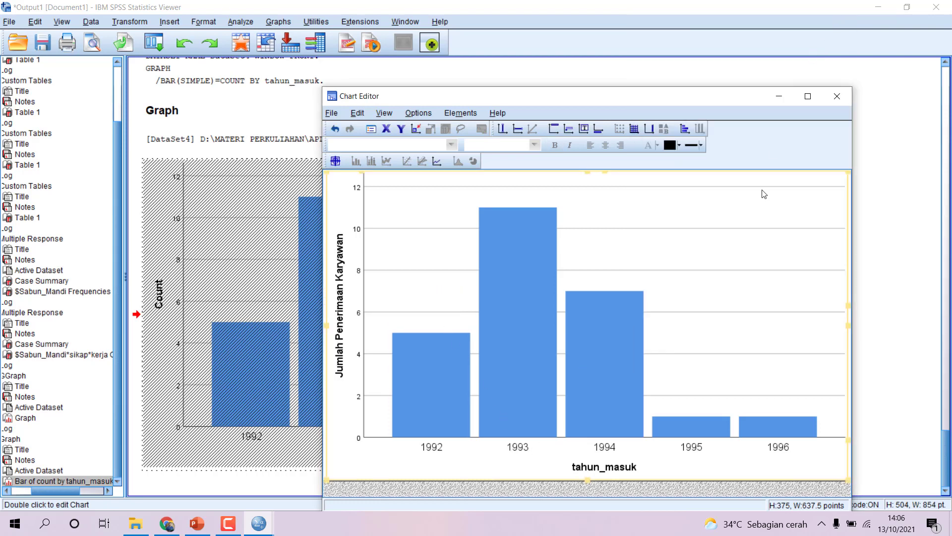
# Step: Change the bar chart's X-axis title to "Tahun Masuk"
pyautogui.click(615, 467)
pyautogui.click(616, 465)
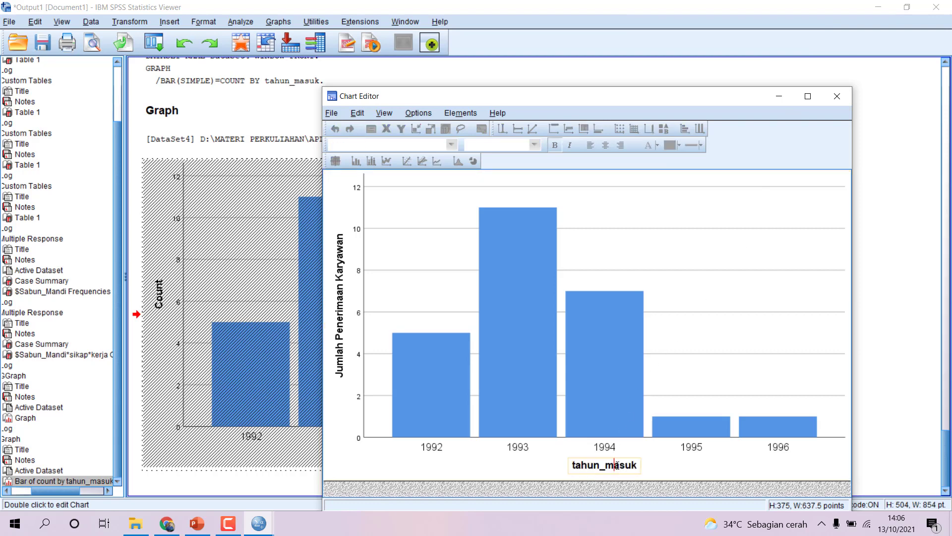
pyautogui.doubleClick(611, 461)
pyautogui.write('Tahun Masuk')
pyautogui.click(732, 468)
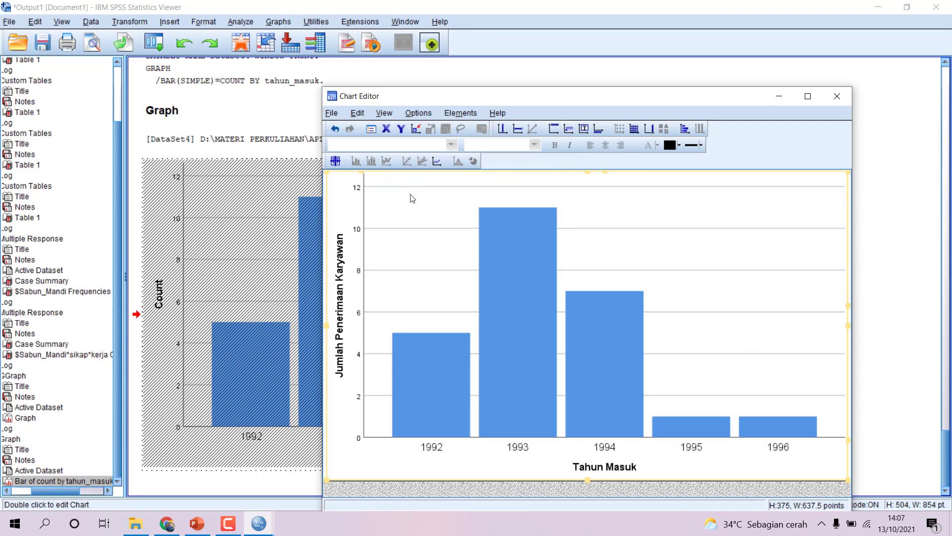
# Step: Show data labels with the counts on all bars of the chart
pyautogui.click(672, 250)
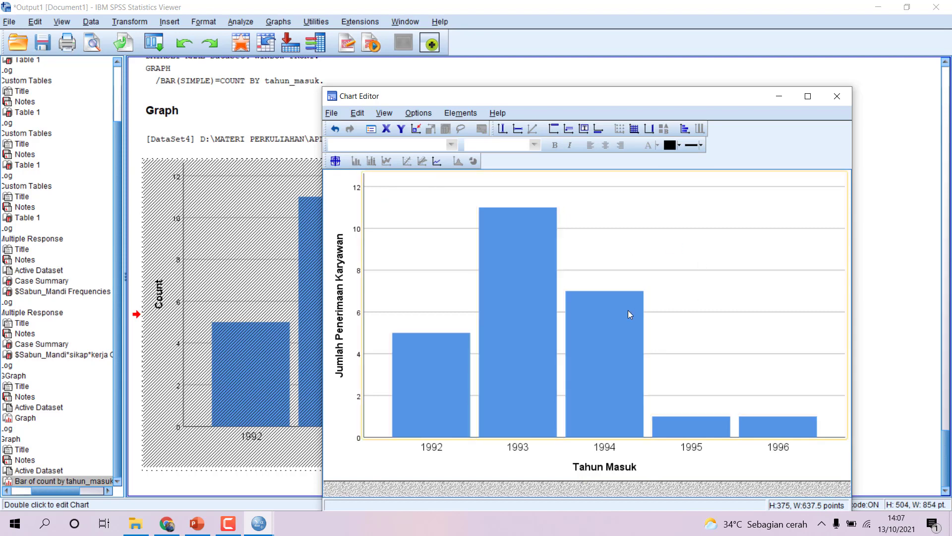
pyautogui.click(611, 314)
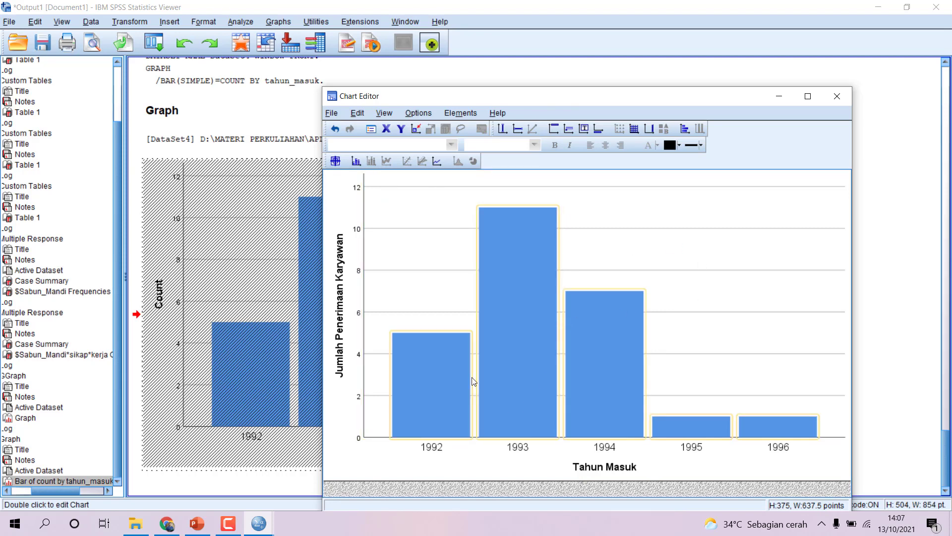
pyautogui.click(356, 162)
pyautogui.click(793, 327)
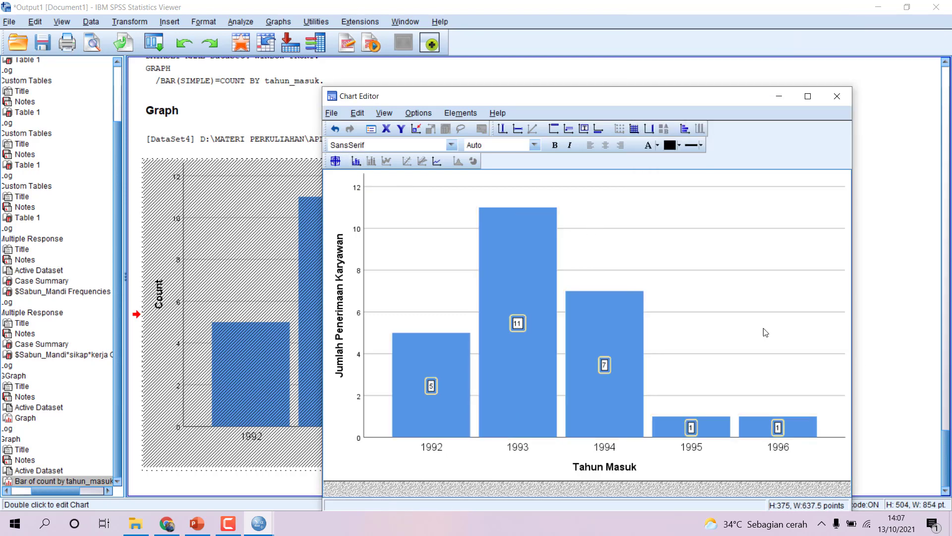
pyautogui.click(683, 211)
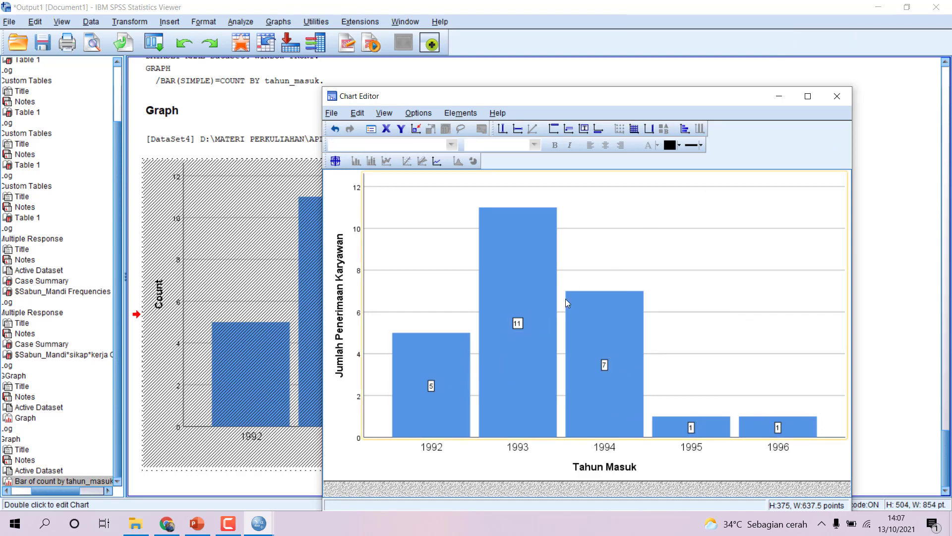
pyautogui.click(637, 133)
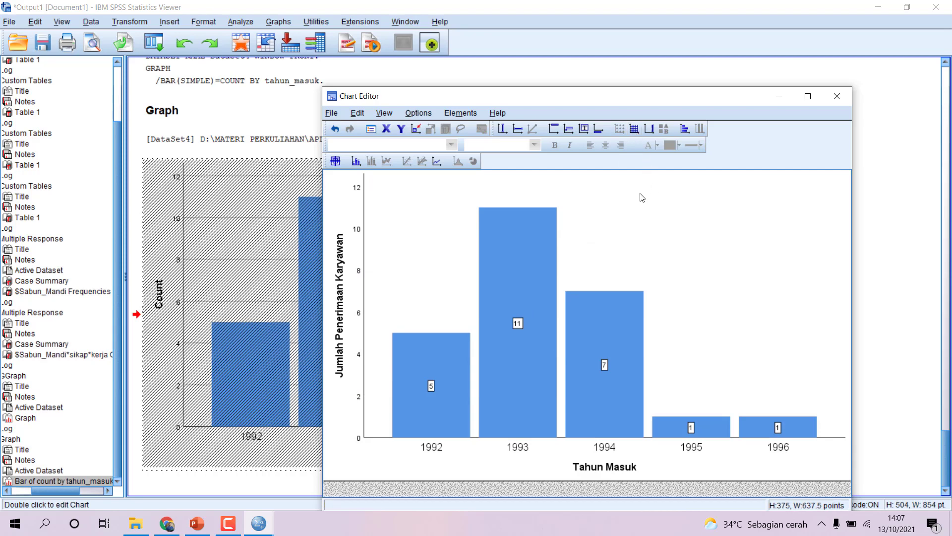
pyautogui.click(637, 221)
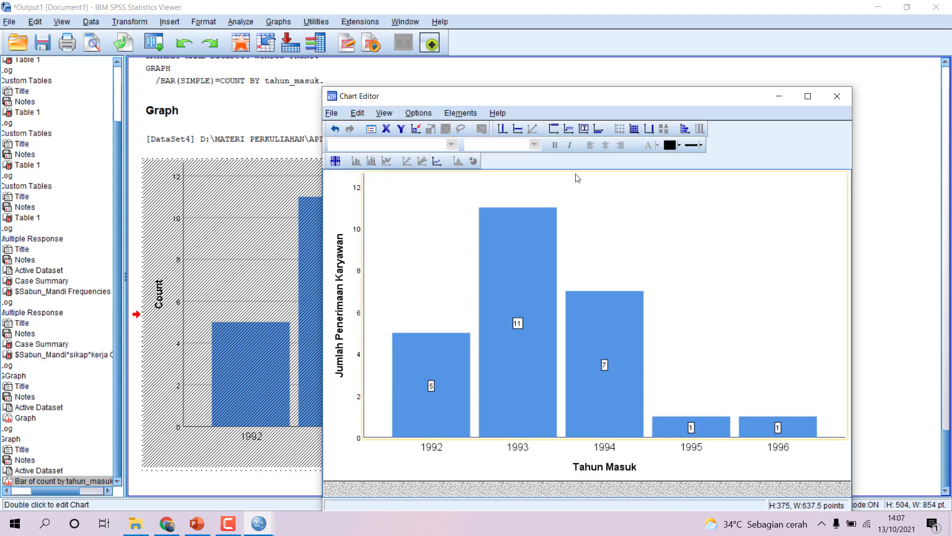
# Step: Insert a title element above the bar chart and dismiss the chart properties without changes
pyautogui.click(555, 129)
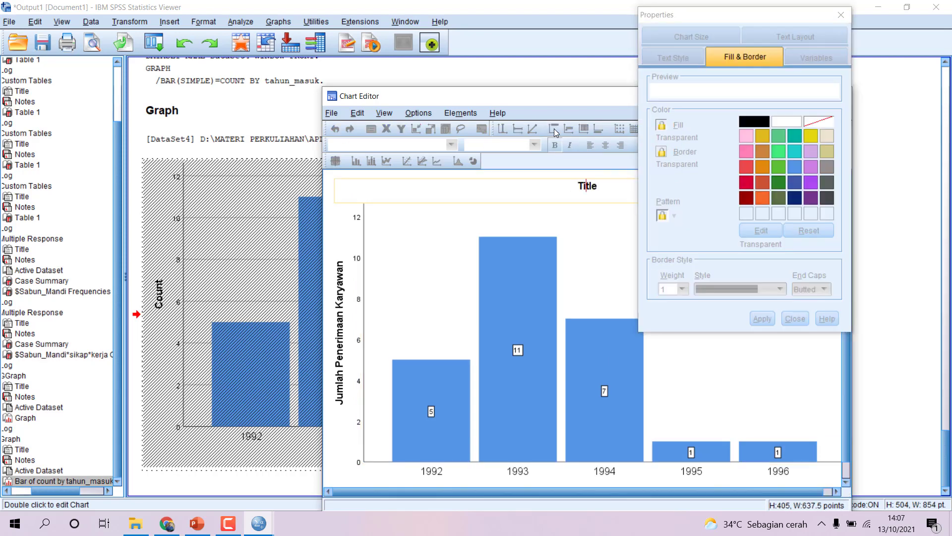
pyautogui.click(702, 92)
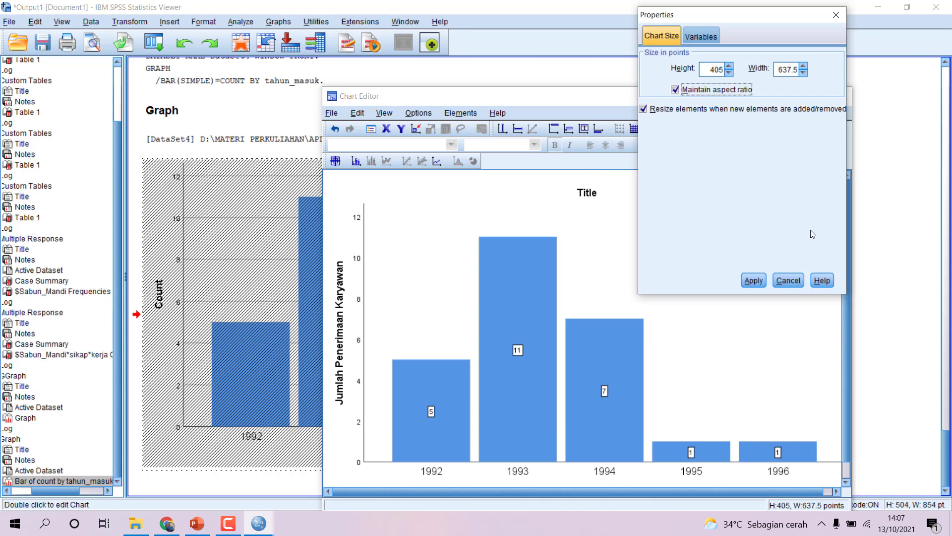
pyautogui.click(788, 280)
# Step: Replace the placeholder title with "Grafik Penerimaan Jumlah Karyawan PT. Angin RIbut" and close the chart editor
pyautogui.click(590, 190)
pyautogui.click(591, 188)
pyautogui.doubleClick(604, 186)
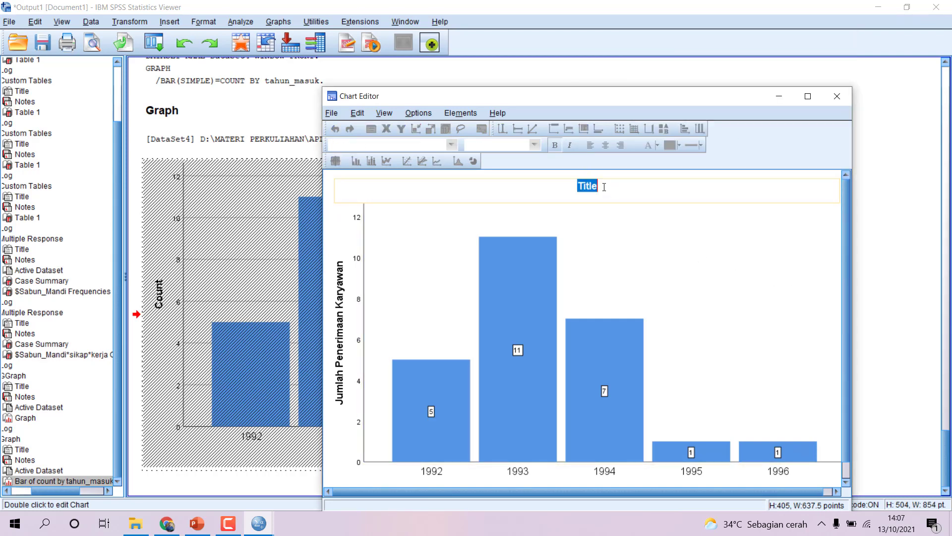
pyautogui.write('Grafik Penerimaan Jum')
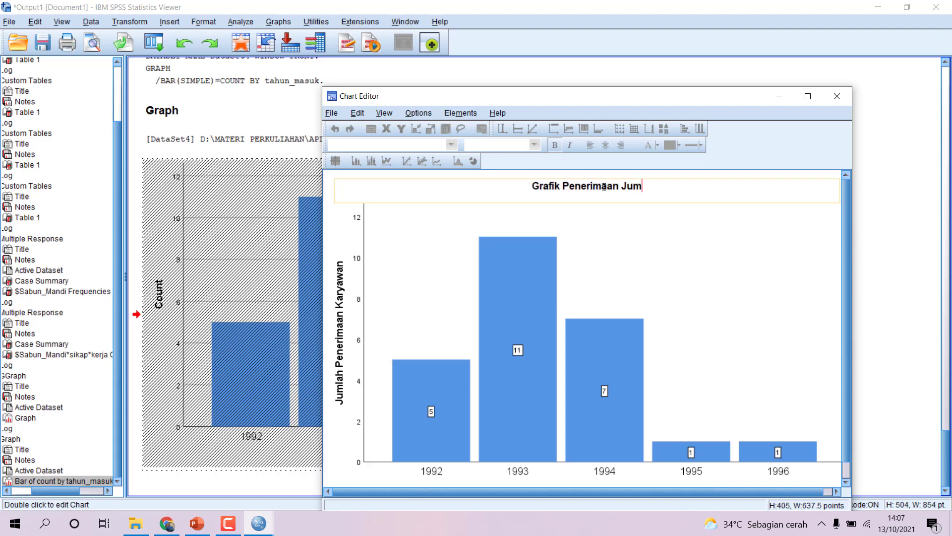
pyautogui.write('lah Karyawan')
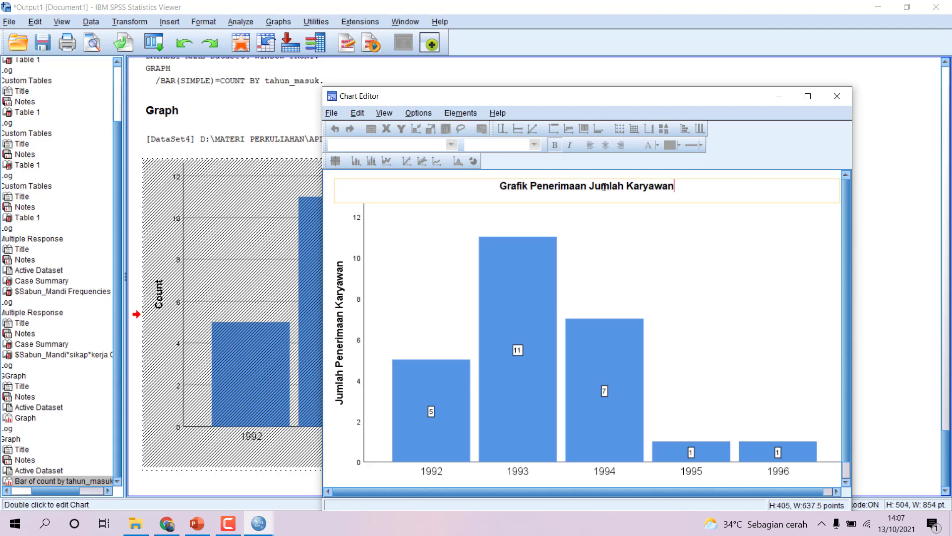
pyautogui.write(' PT. ANgin')
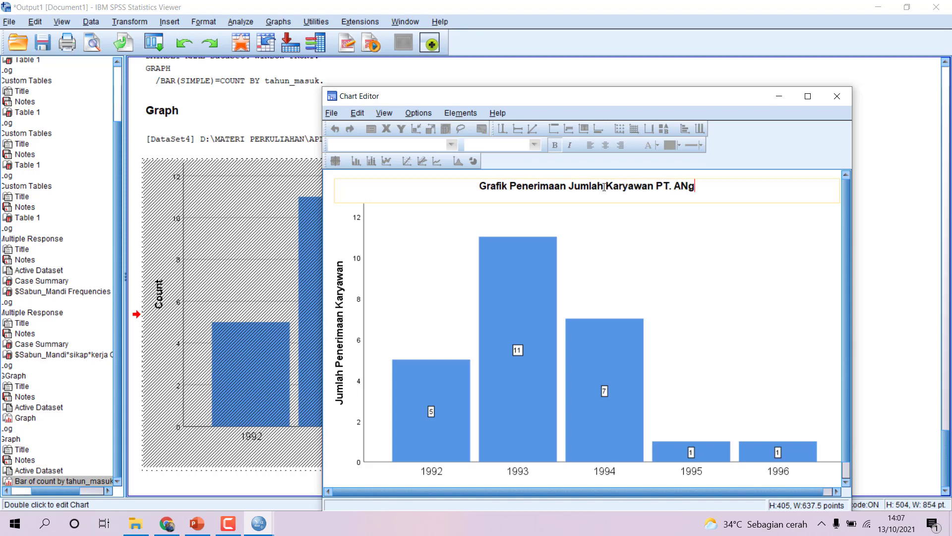
pyautogui.press('BackSpace')
pyautogui.press('BackSpace')
pyautogui.press('BackSpace')
pyautogui.press('BackSpace')
pyautogui.press('BackSpace')
pyautogui.write('ngin RIbut')
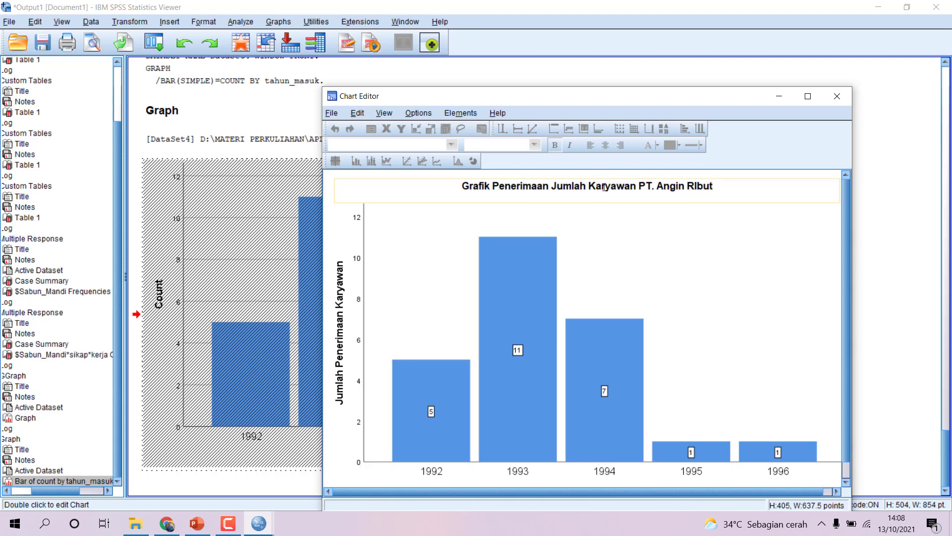
pyautogui.click(703, 241)
pyautogui.click(837, 95)
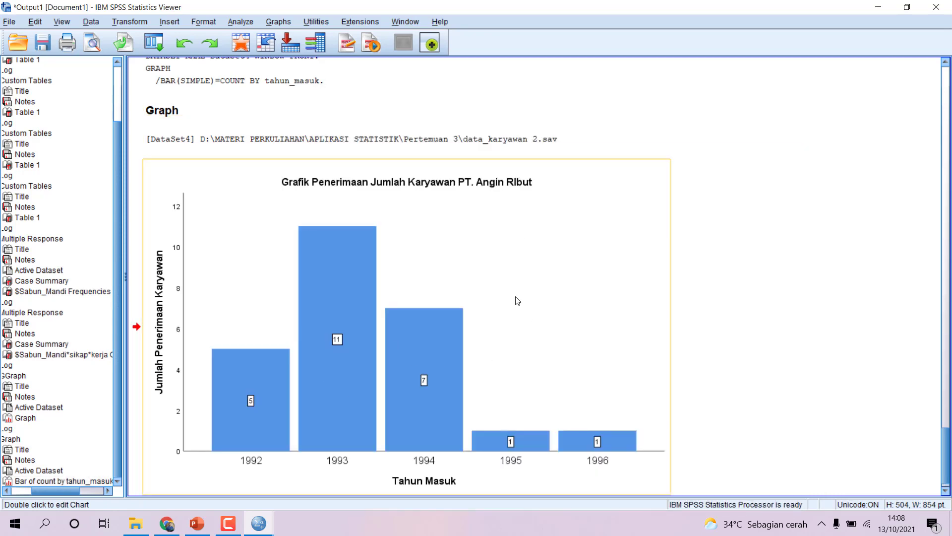
# Step: From the data_karyawan 2.sav data, create a pie chart with summaries for groups of cases, showing N of cases with slices defined by usia
pyautogui.click(263, 529)
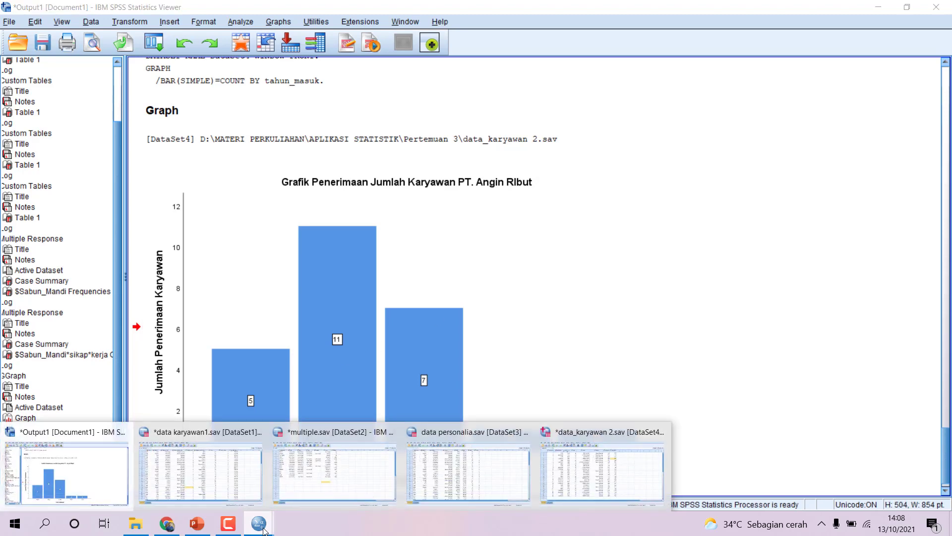
pyautogui.click(602, 471)
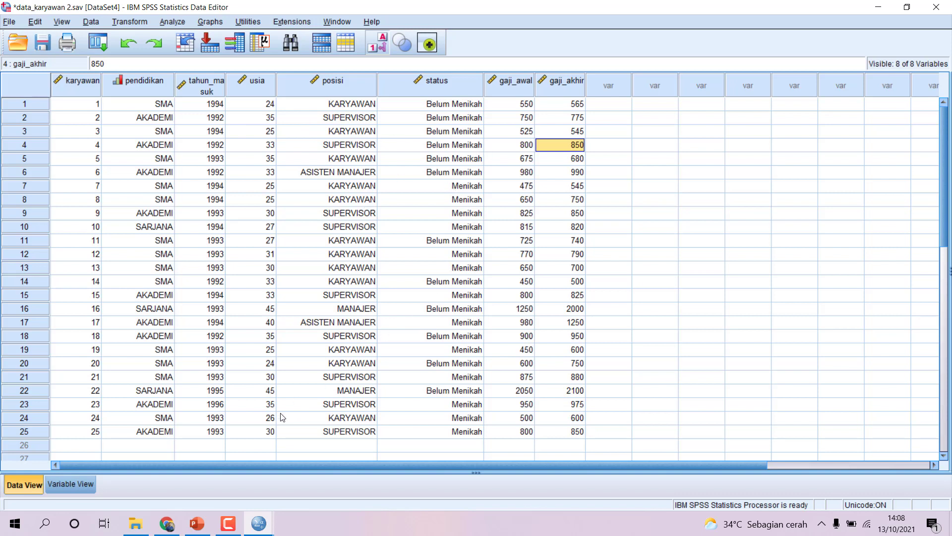
pyautogui.click(207, 22)
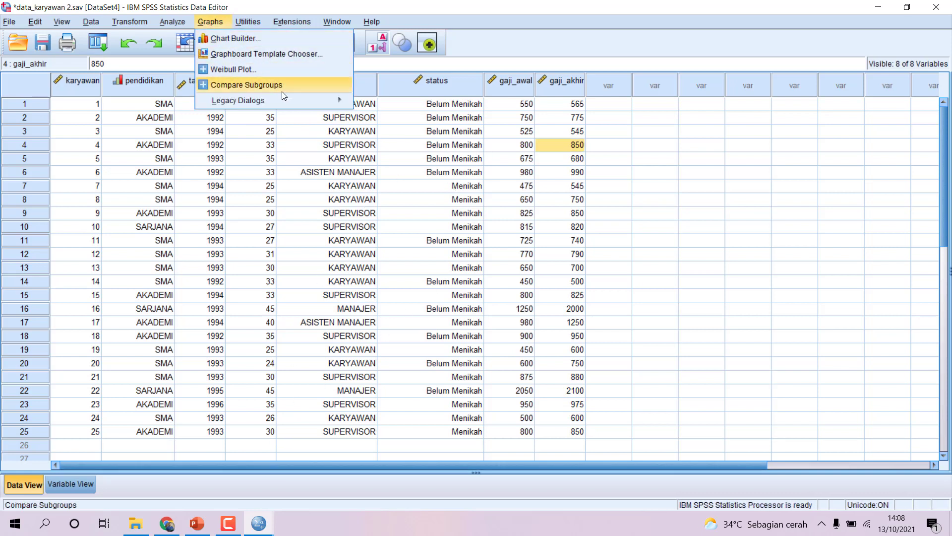
pyautogui.moveTo(289, 101)
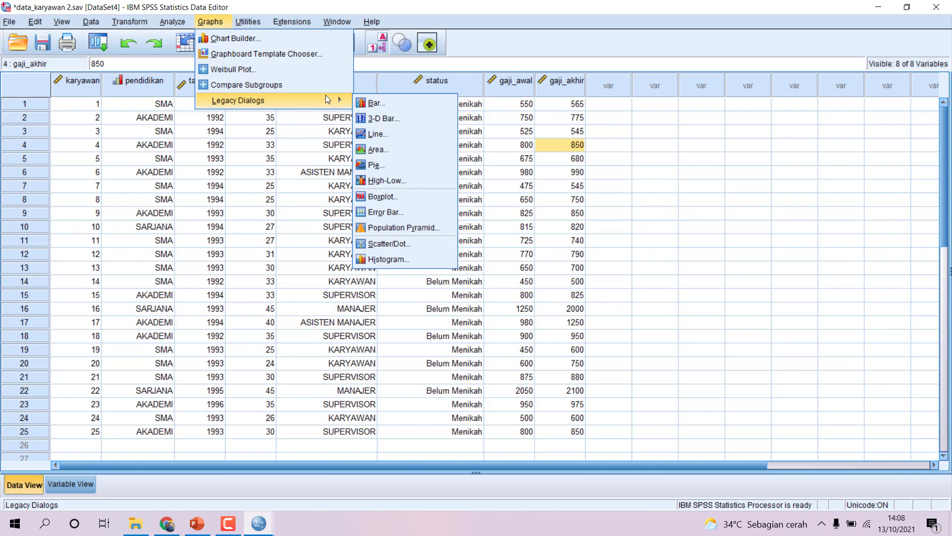
pyautogui.click(390, 164)
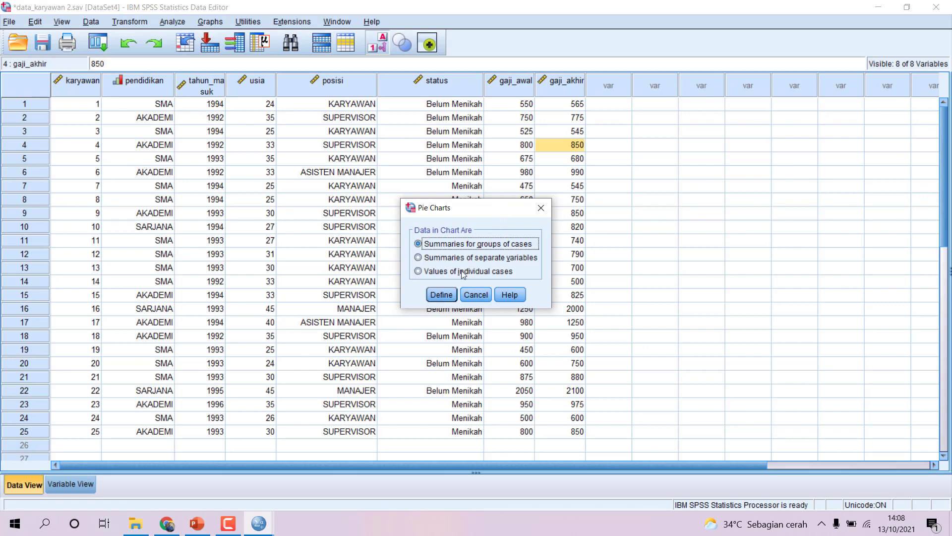
pyautogui.click(447, 295)
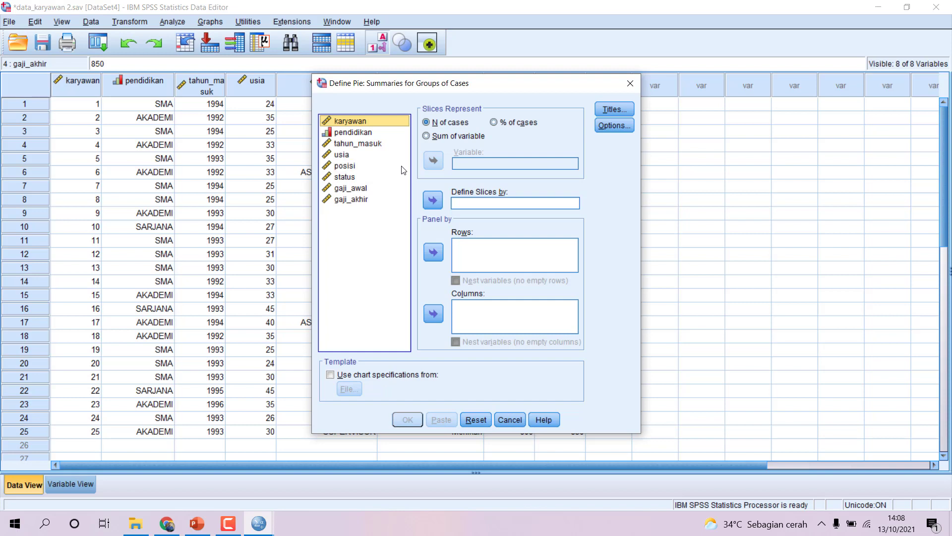
pyautogui.click(370, 155)
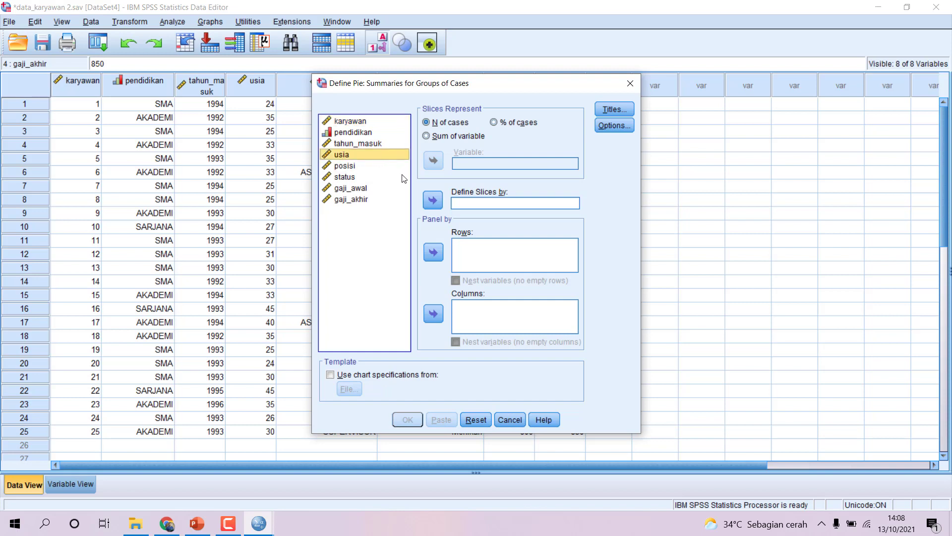
pyautogui.click(431, 201)
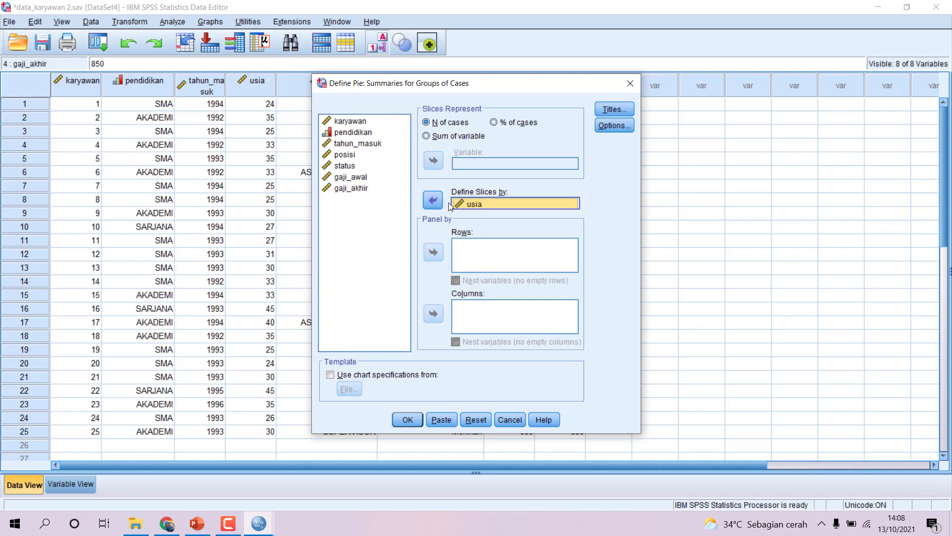
pyautogui.click(407, 421)
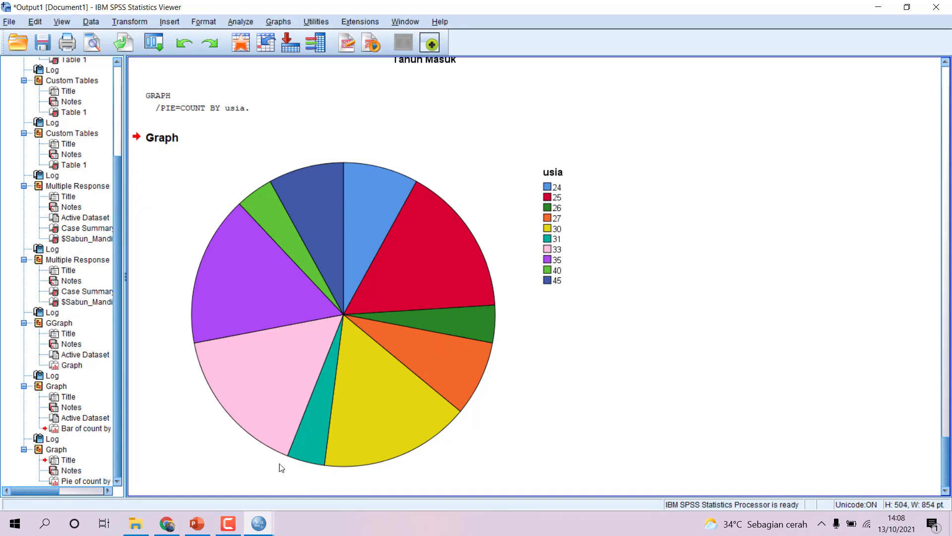
# Step: Create another pie chart from data_karyawan 2.sav showing N of cases with slices defined by pendidikan, and select the chart in the output
pyautogui.moveTo(262, 523)
pyautogui.click(555, 474)
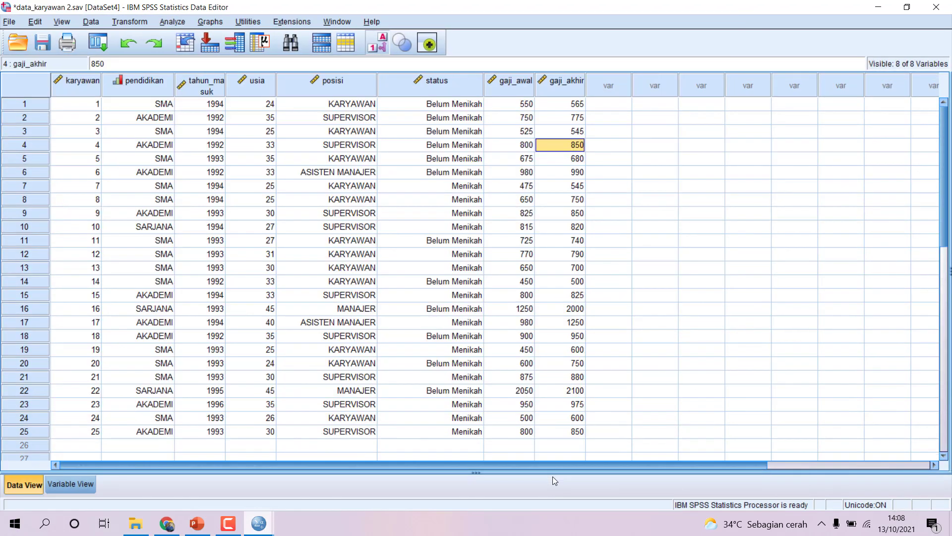
pyautogui.click(178, 22)
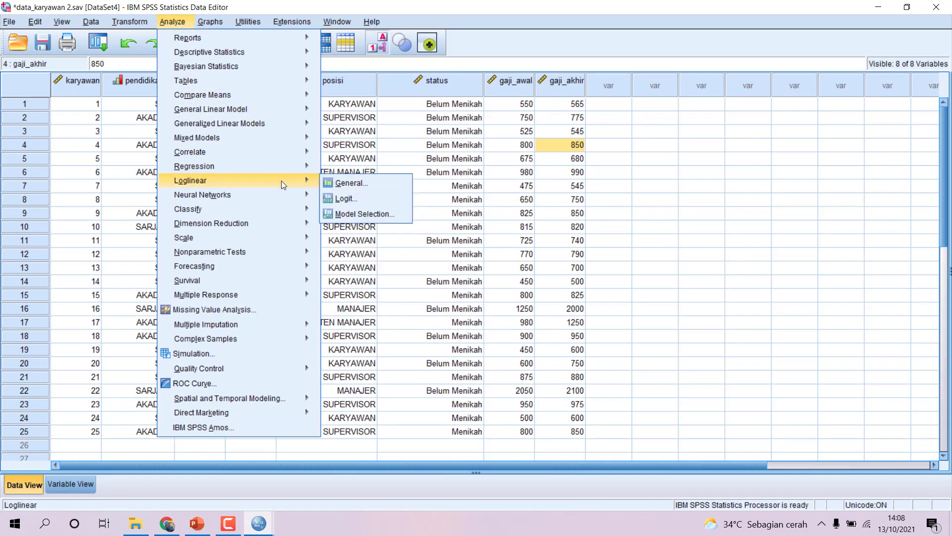
pyautogui.moveTo(284, 164)
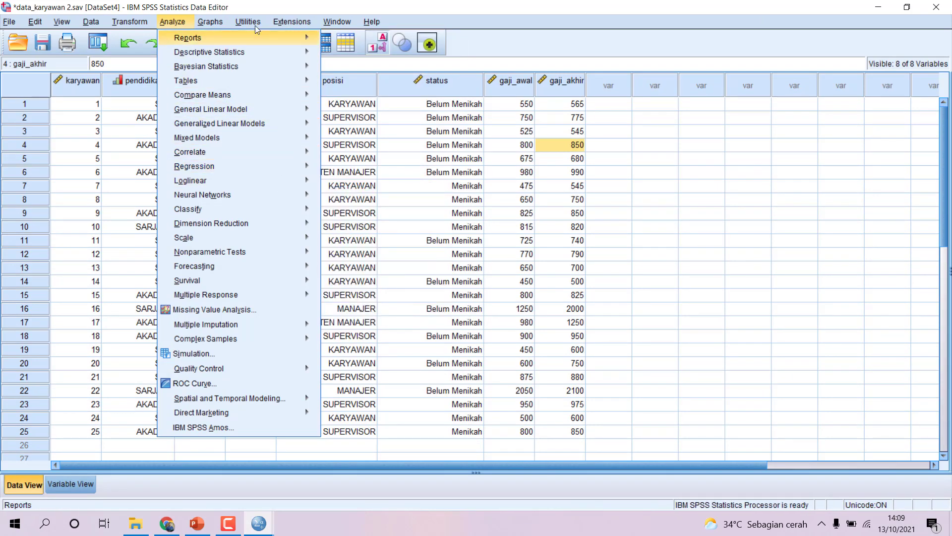
pyautogui.moveTo(210, 22)
pyautogui.moveTo(326, 100)
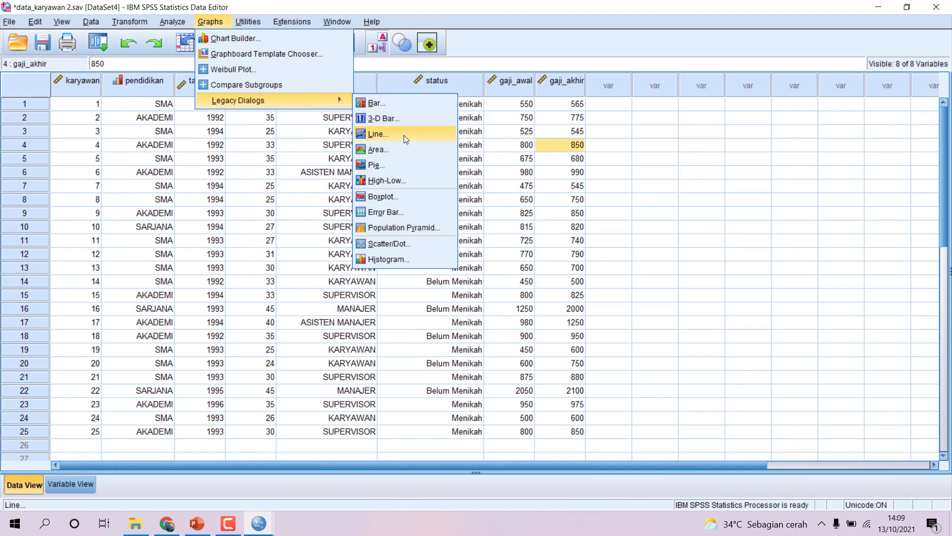
pyautogui.click(411, 164)
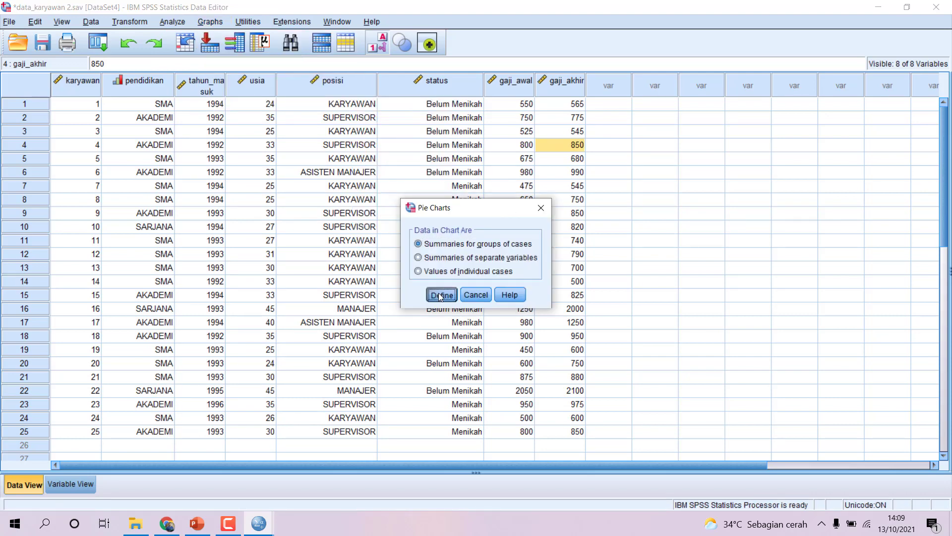
pyautogui.click(441, 294)
pyautogui.click(474, 204)
pyautogui.click(433, 200)
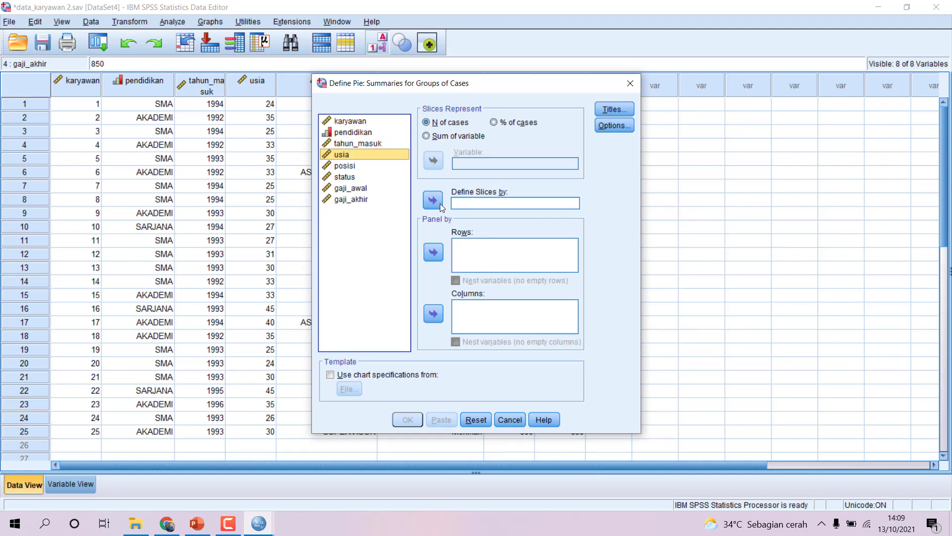
pyautogui.click(368, 129)
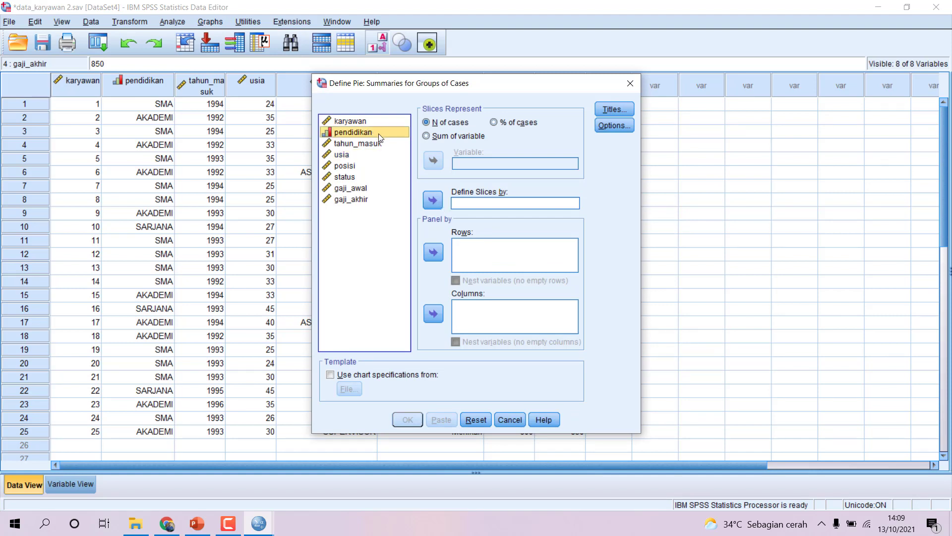
pyautogui.click(433, 200)
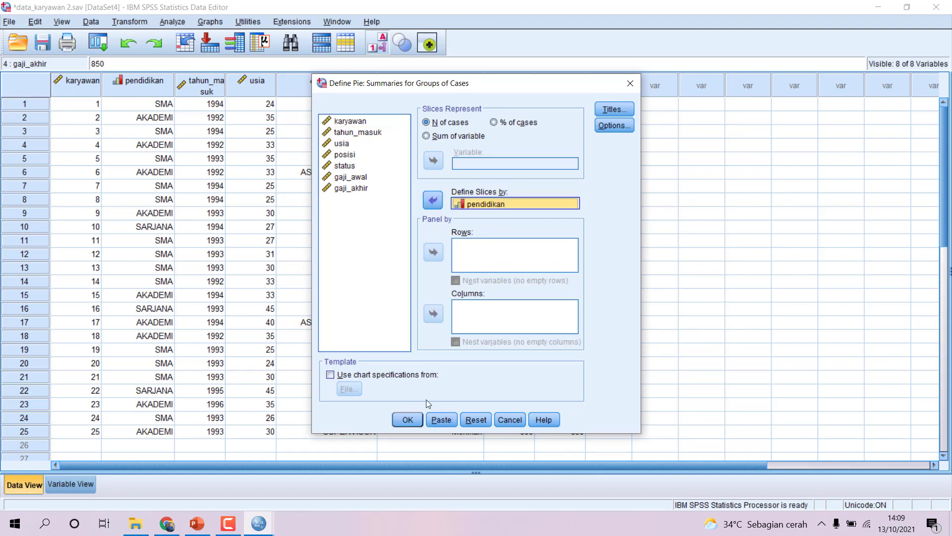
pyautogui.click(407, 420)
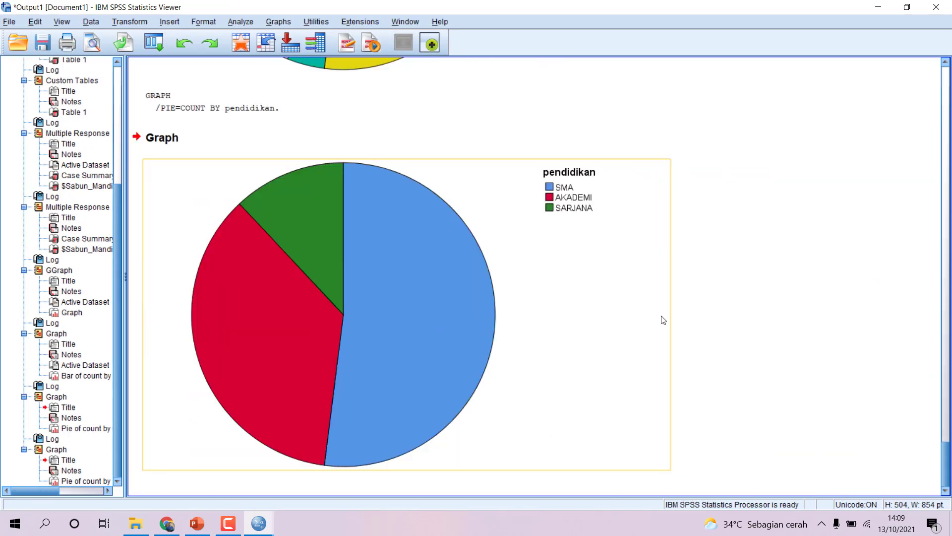
pyautogui.click(445, 306)
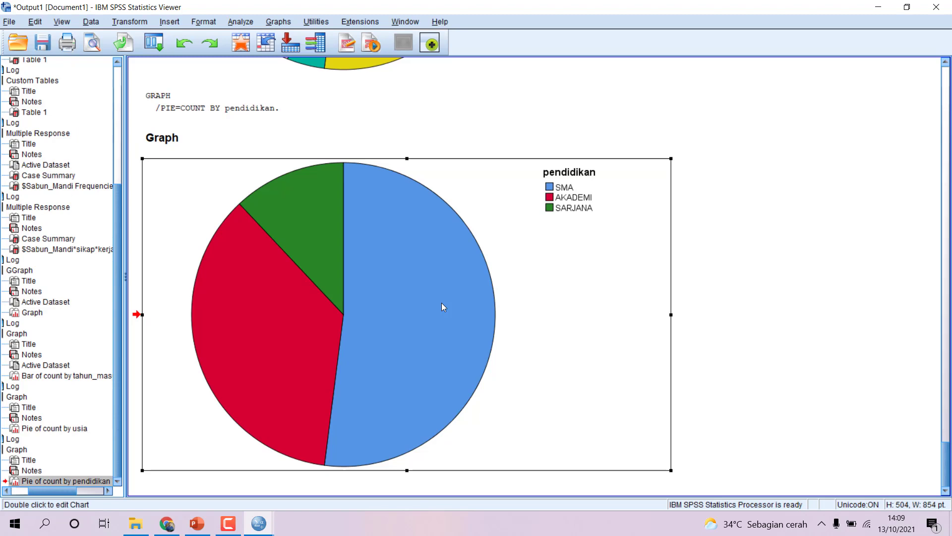
# Step: Open the pendidikan pie chart for editing and show Count data labels on its slices
pyautogui.doubleClick(443, 306)
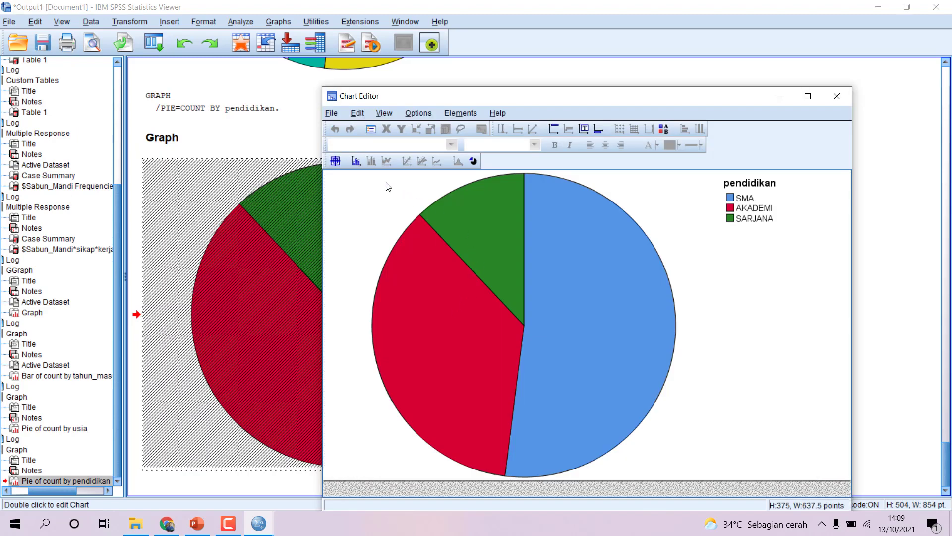
pyautogui.click(360, 164)
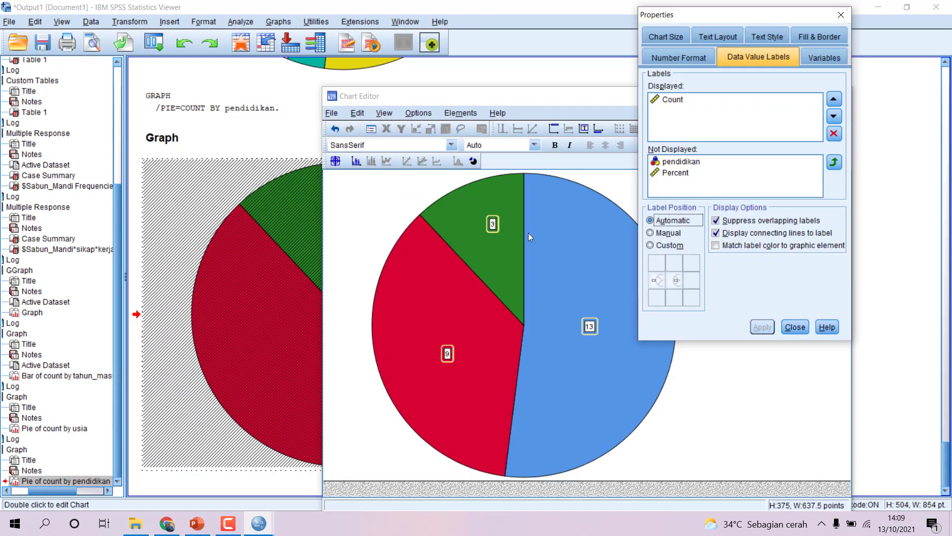
pyautogui.click(792, 326)
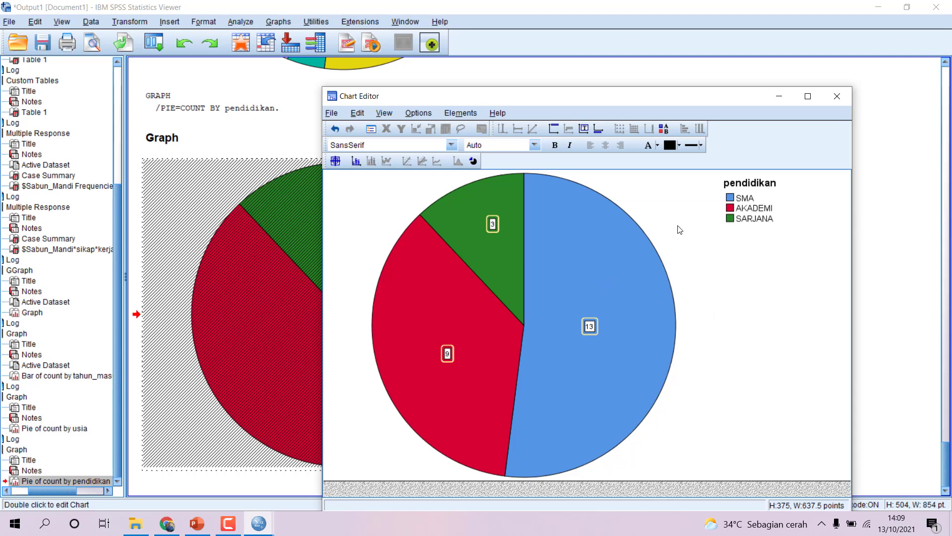
# Step: Rename the pie chart's legend title to "Tingkat Pendidikan" and close the chart editor
pyautogui.click(739, 203)
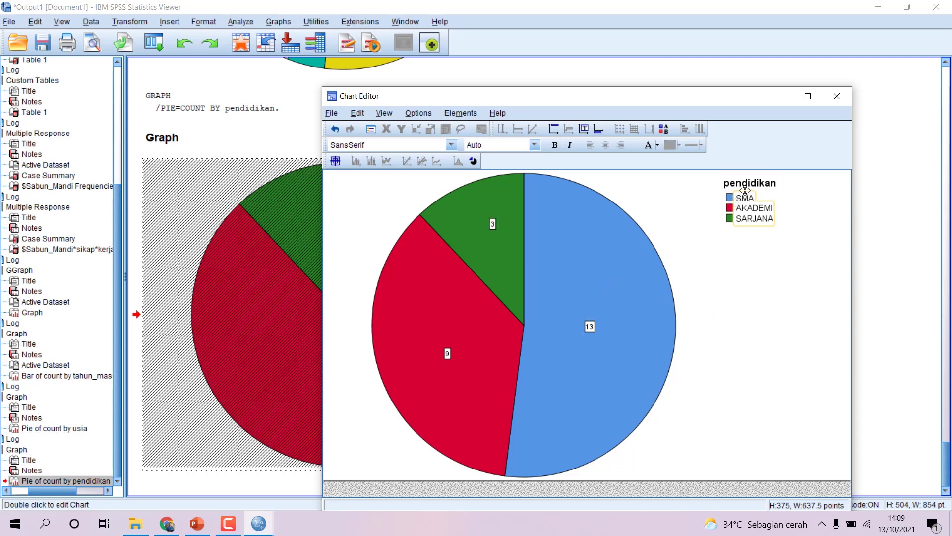
pyautogui.click(760, 183)
pyautogui.click(760, 182)
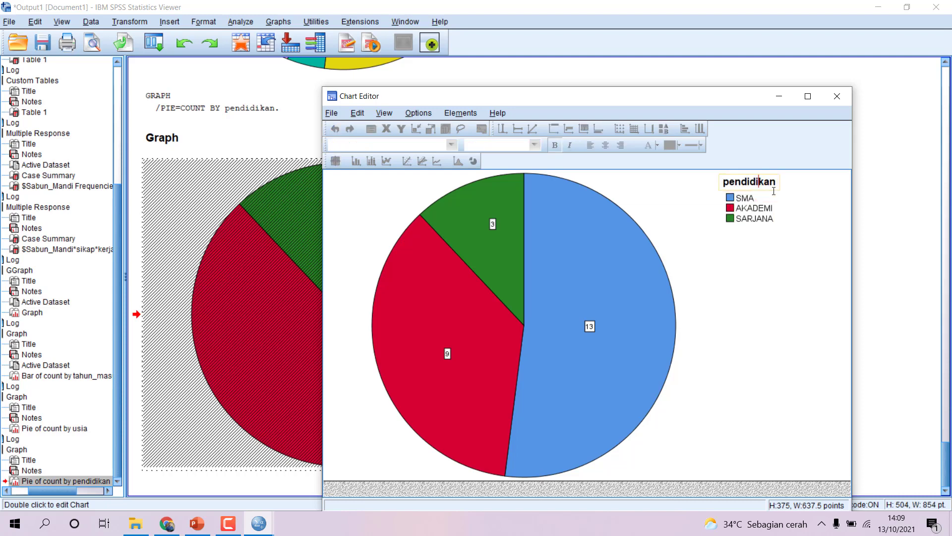
pyautogui.hotkey('ctrl', 'a')
pyautogui.write('Tingkat Pendidikan')
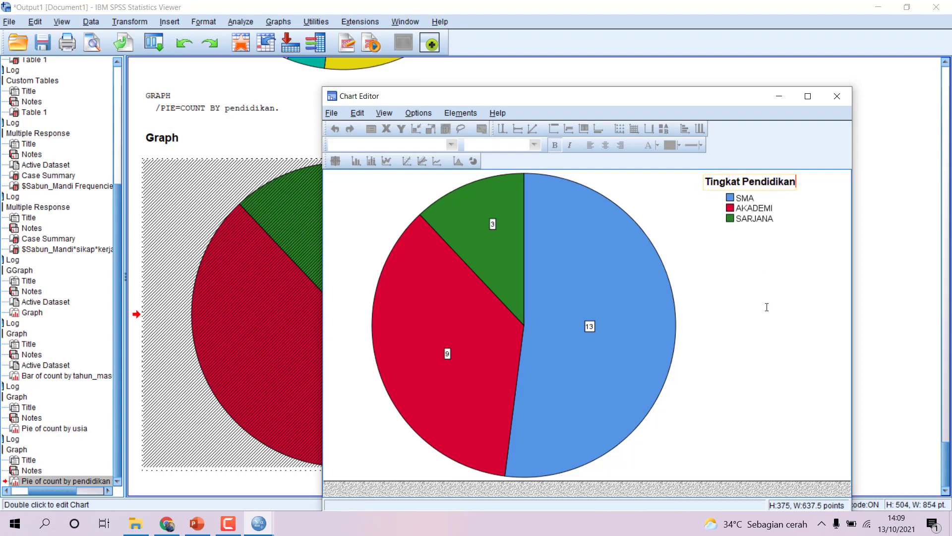
pyautogui.click(766, 307)
pyautogui.click(837, 96)
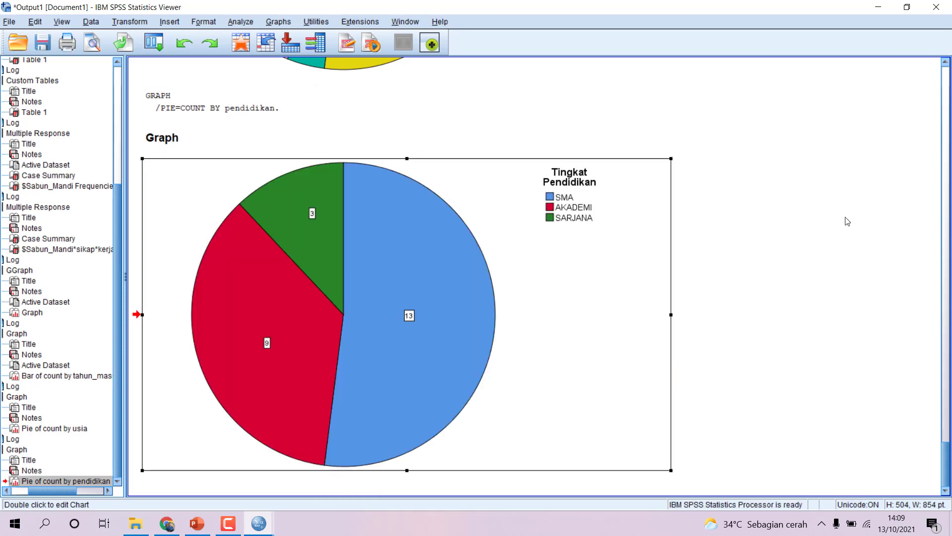
# Step: Reopen the pendidikan pie chart for editing, explode all its slices, and close the chart editor
pyautogui.rightClick(382, 286)
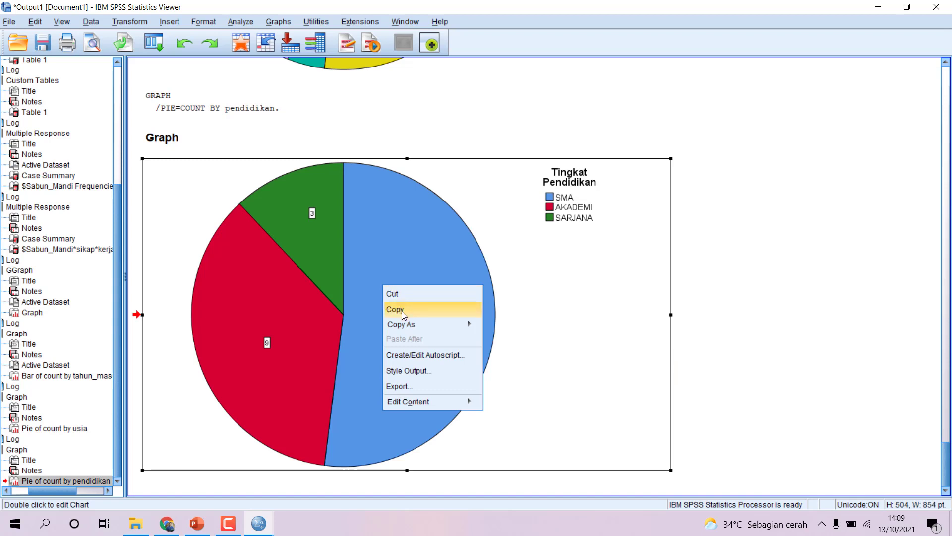
pyautogui.click(539, 323)
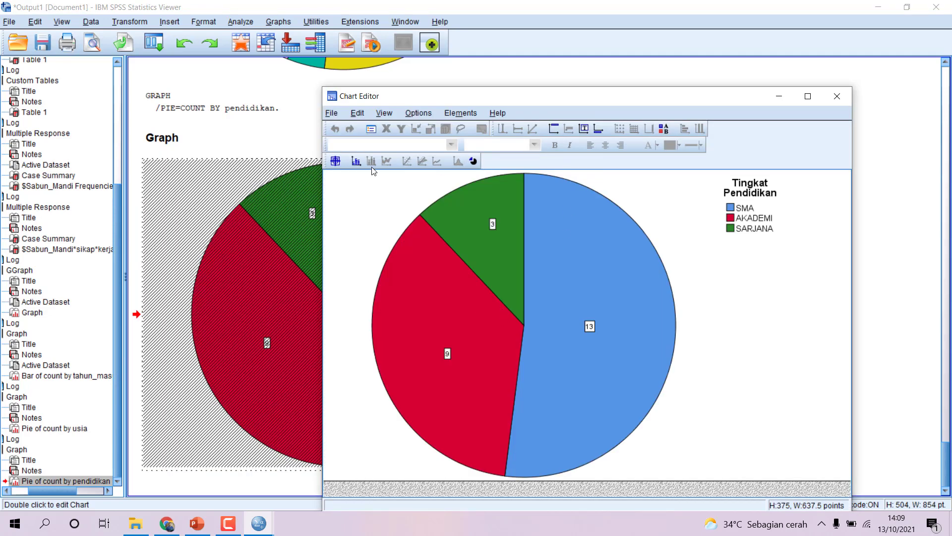
pyautogui.click(411, 164)
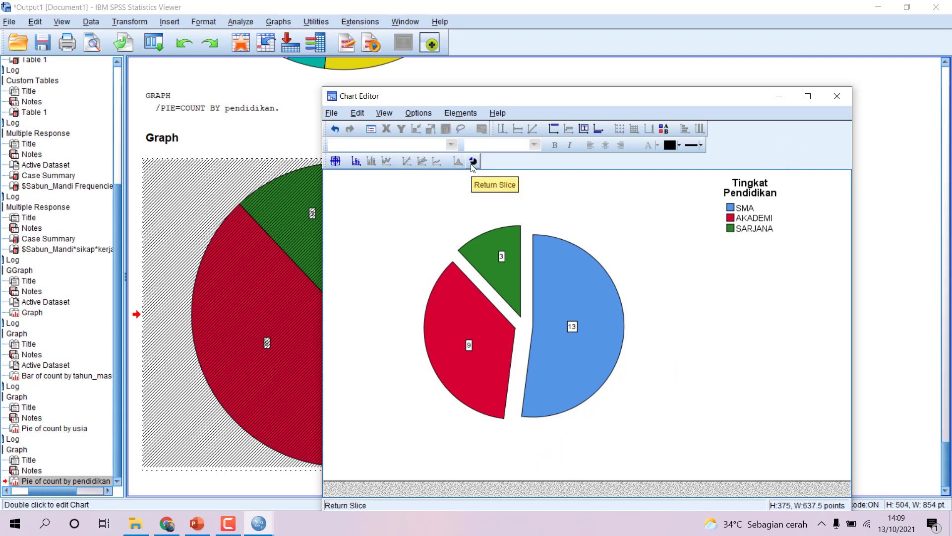
pyautogui.click(472, 162)
pyautogui.click(472, 163)
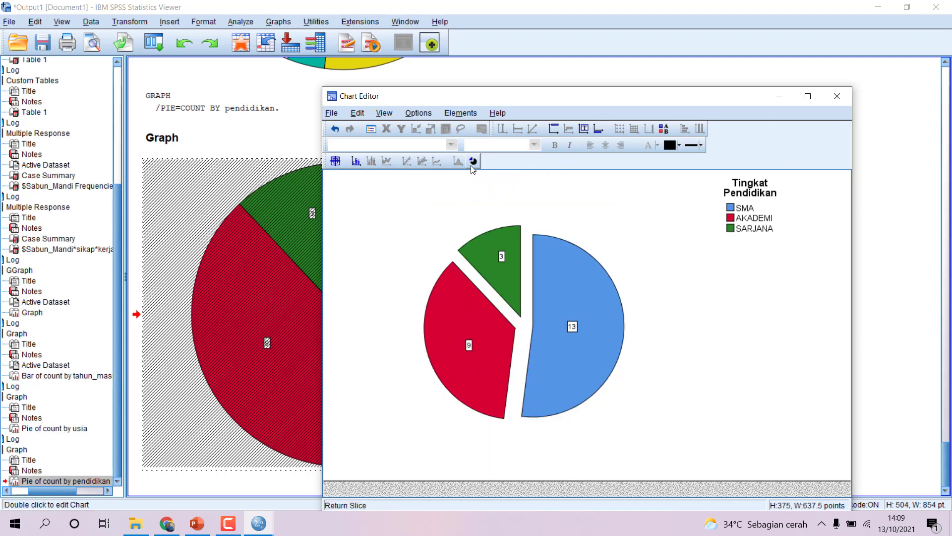
pyautogui.click(498, 224)
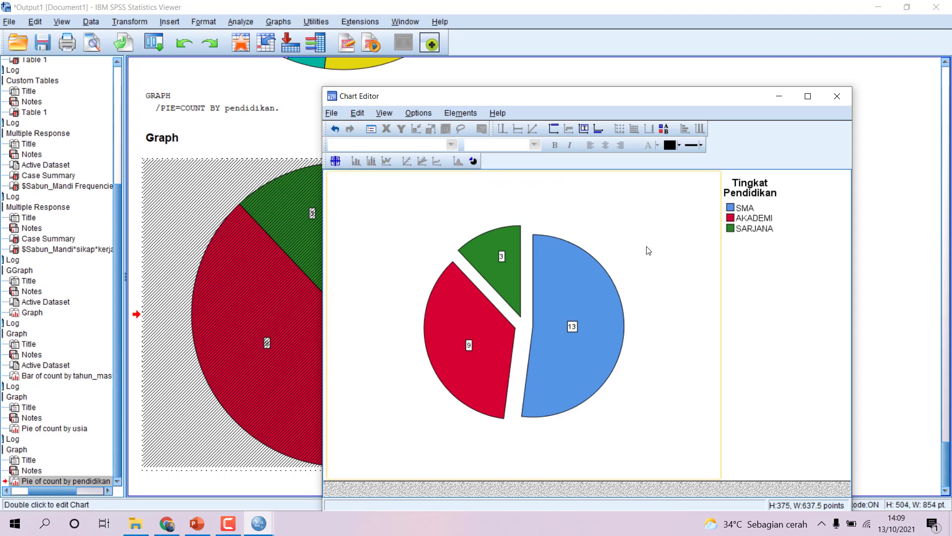
pyautogui.click(888, 291)
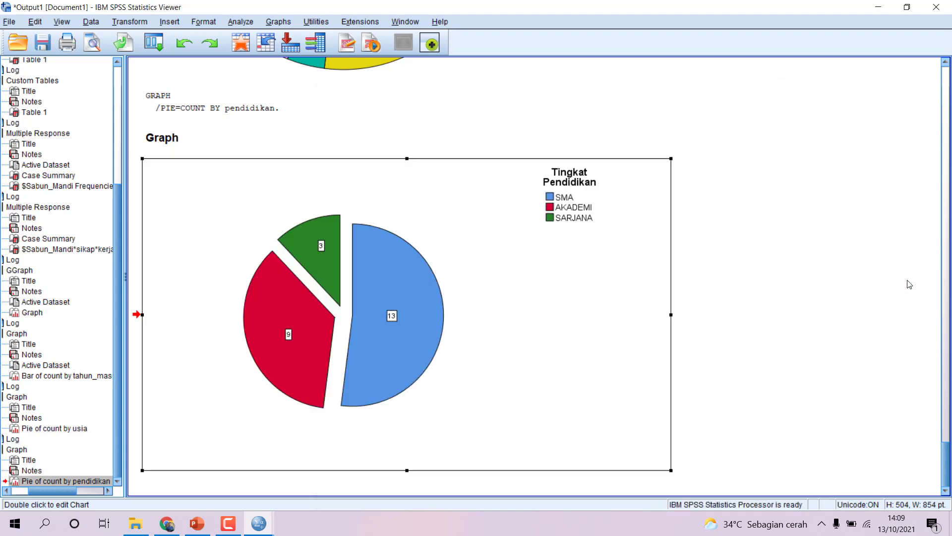
# Step: Open the properties of the pie slice labels and review the variables, number format and data value label settings
pyautogui.doubleClick(393, 320)
pyautogui.doubleClick(575, 328)
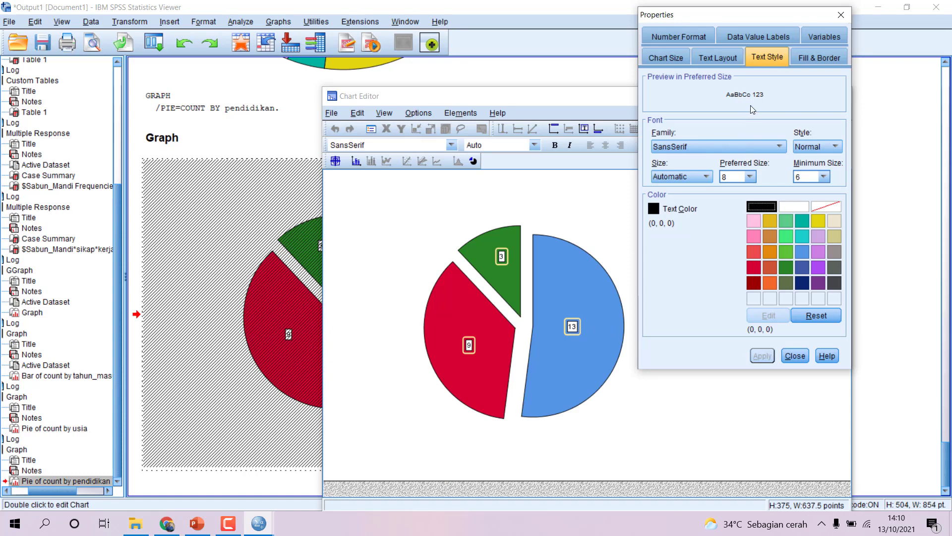
pyautogui.click(763, 43)
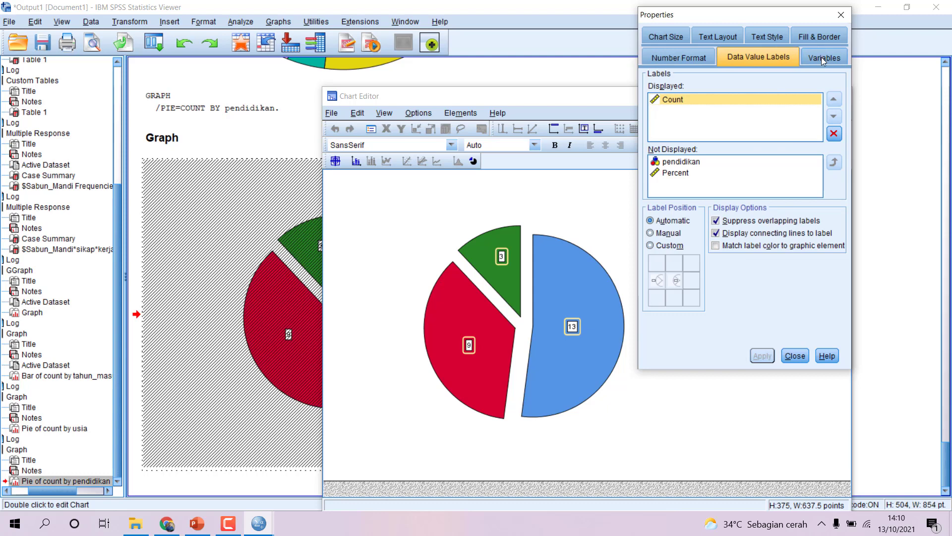
pyautogui.click(821, 57)
pyautogui.click(759, 57)
pyautogui.click(686, 56)
pyautogui.click(737, 56)
pyautogui.click(701, 173)
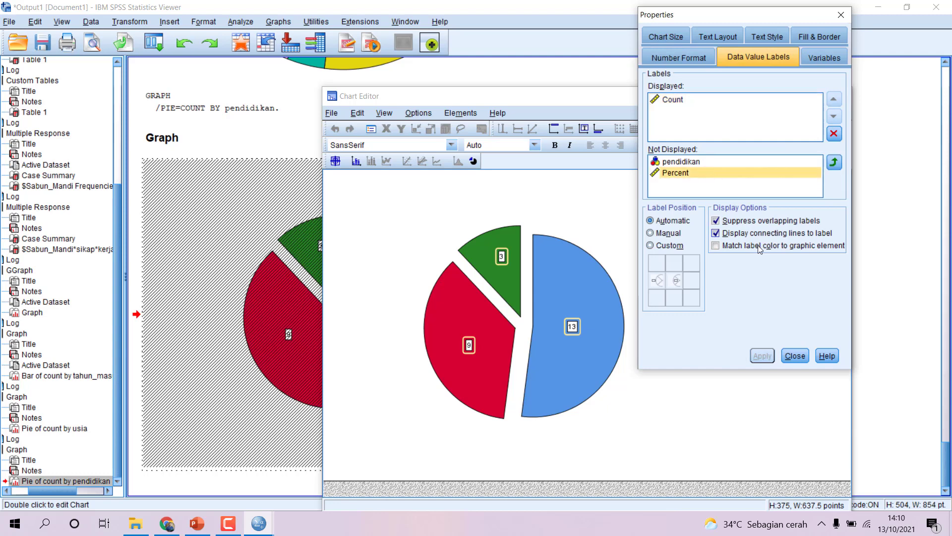
pyautogui.click(720, 98)
pyautogui.click(748, 57)
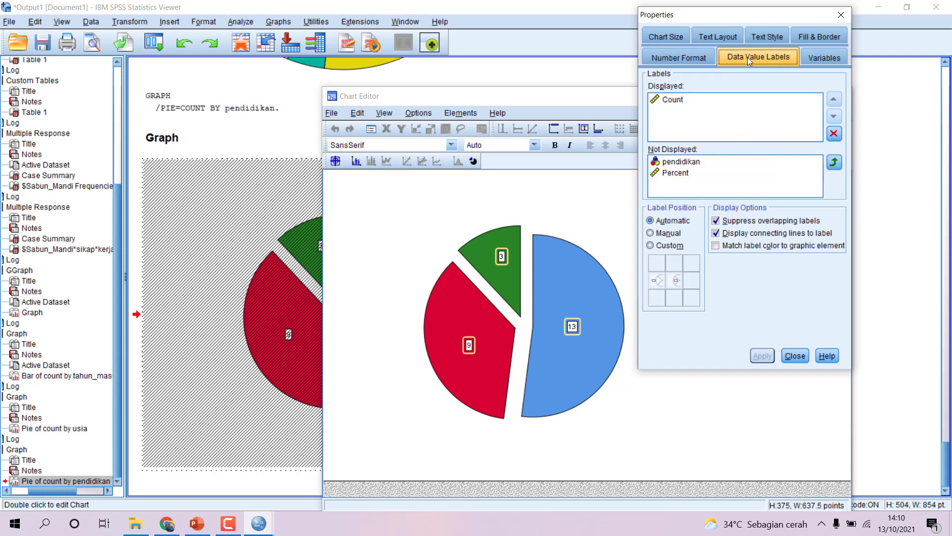
# Step: Replace Count with Percent in the pie slices' displayed data labels, apply the change, and close the chart editor
pyautogui.click(695, 103)
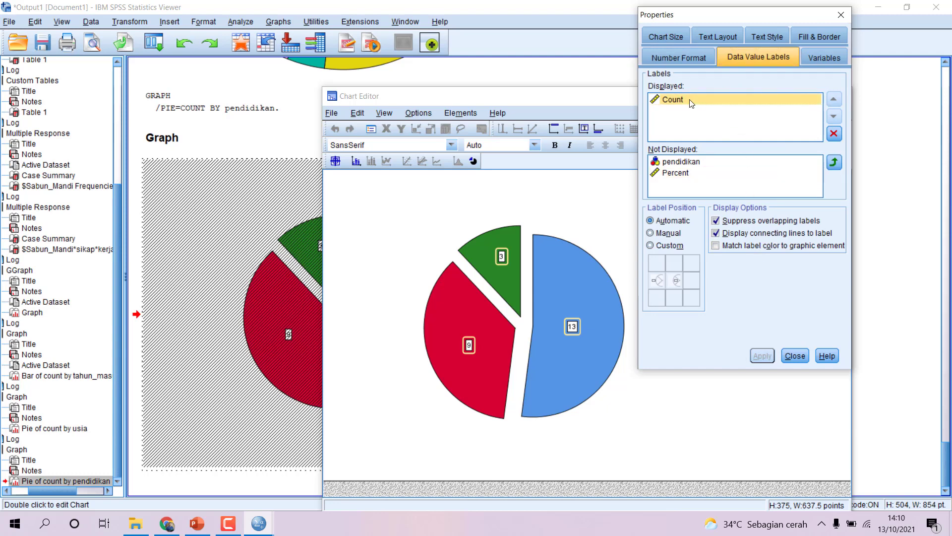
pyautogui.click(832, 133)
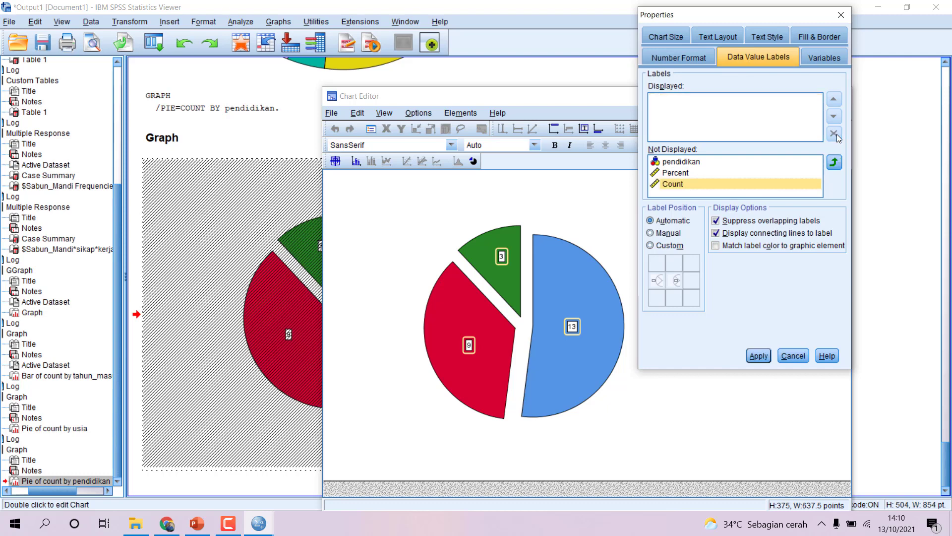
pyautogui.click(692, 172)
pyautogui.click(834, 162)
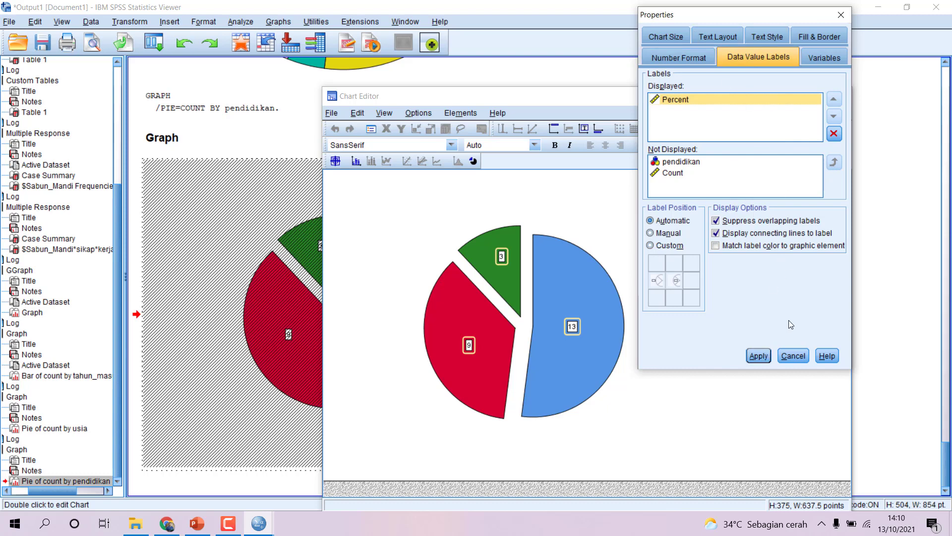
pyautogui.click(759, 355)
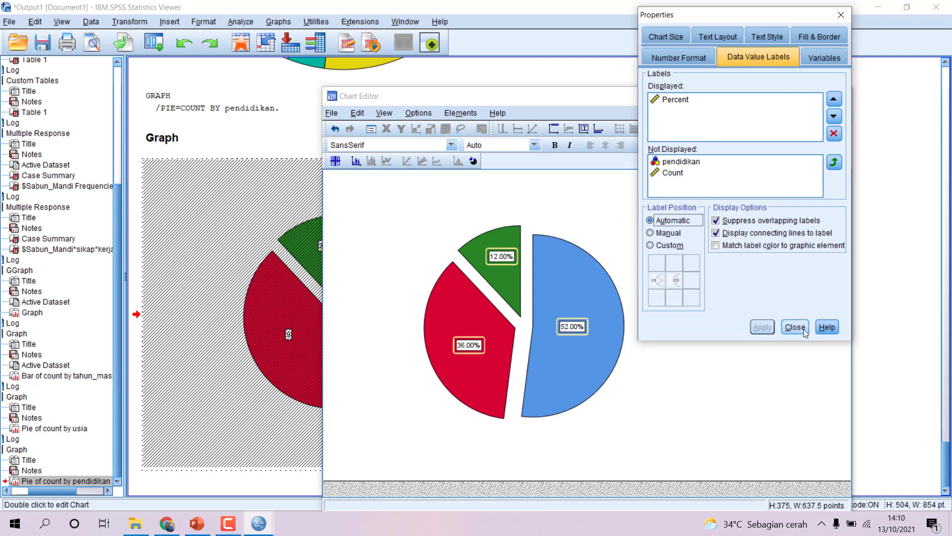
pyautogui.press('Escape')
pyautogui.click(767, 315)
pyautogui.click(886, 283)
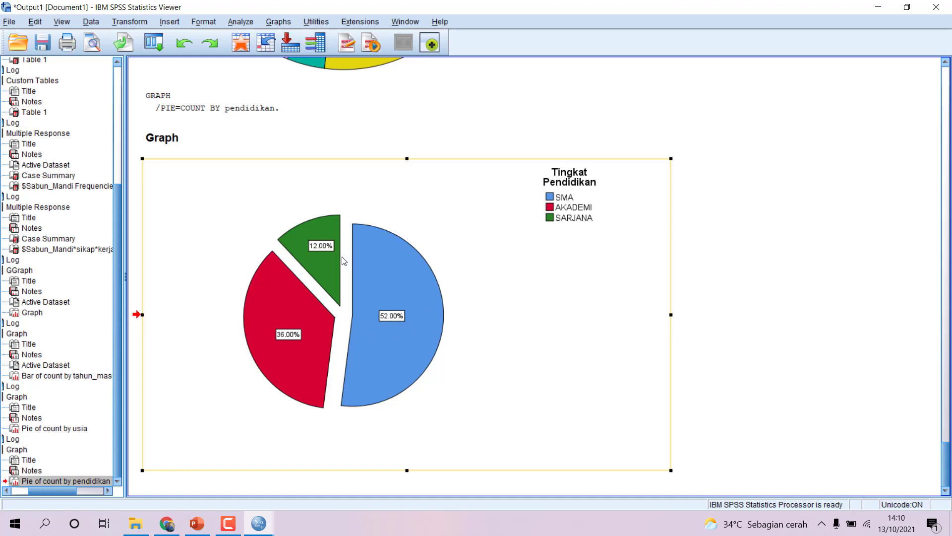
pyautogui.click(730, 243)
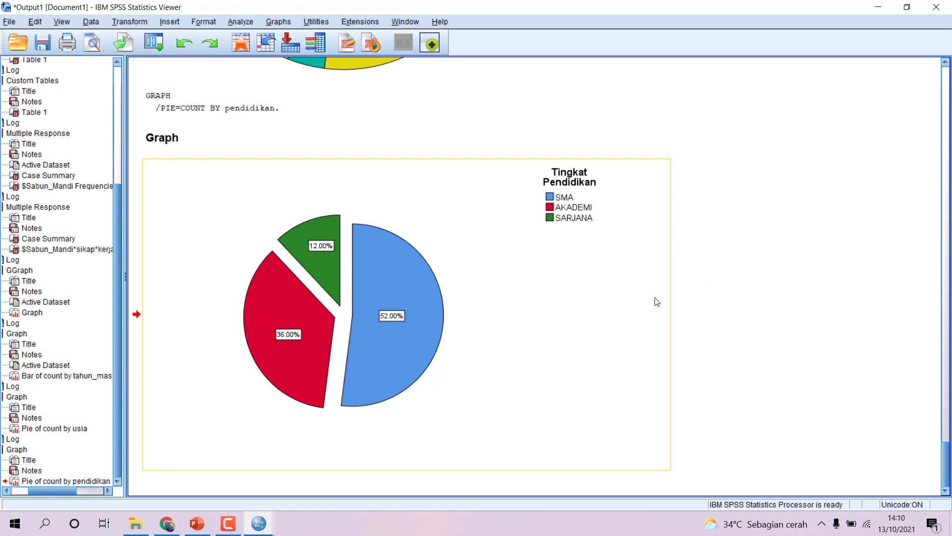
# Step: From the data_karyawan 2.sav data, define a 3-D bar chart with groups of cases on both the X and Z axes
pyautogui.moveTo(259, 522)
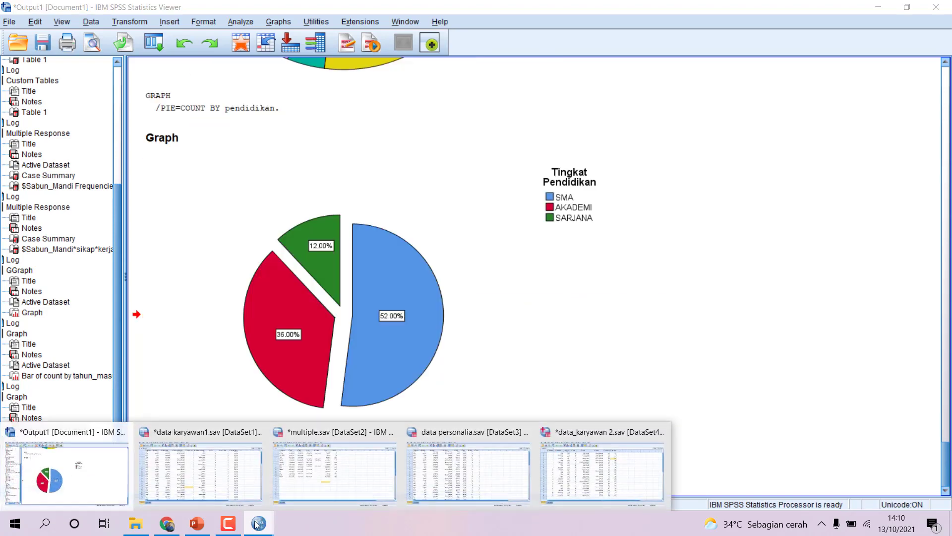
pyautogui.click(605, 461)
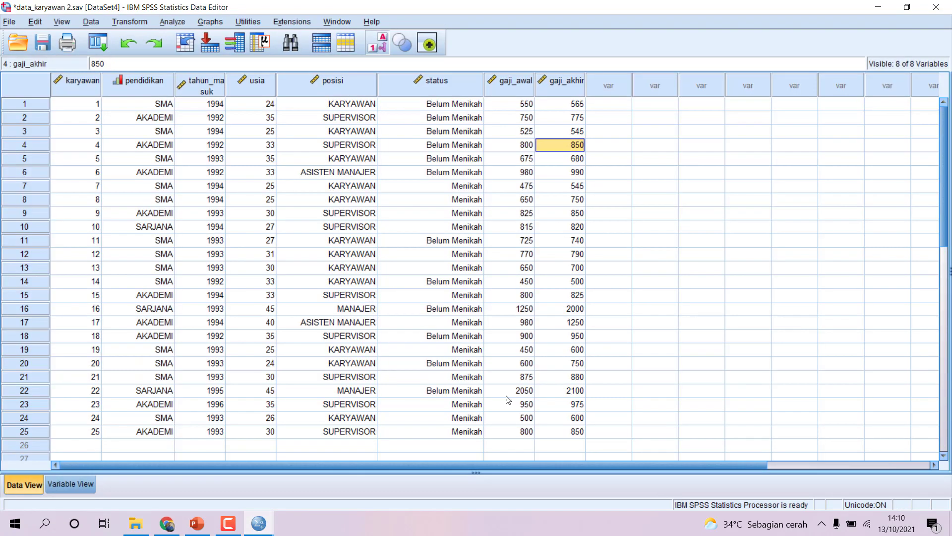
pyautogui.click(210, 21)
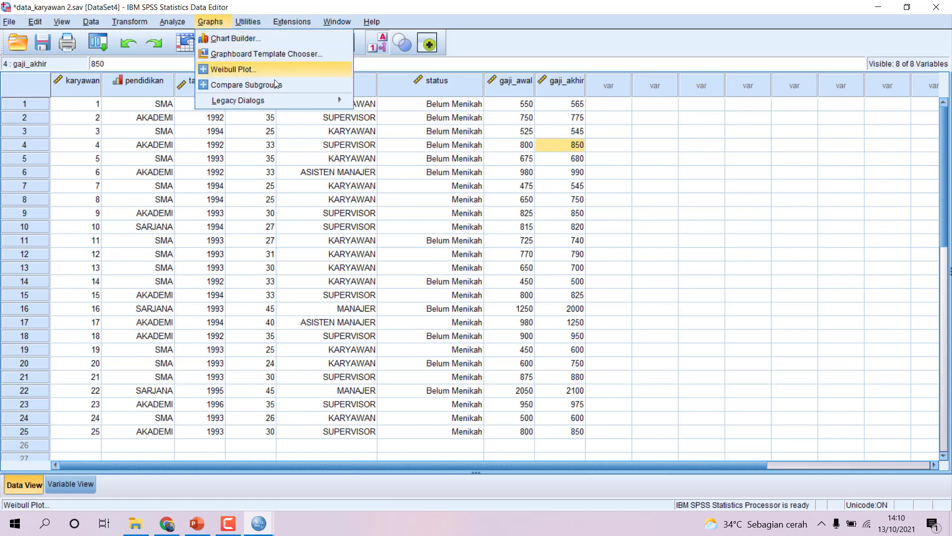
pyautogui.moveTo(293, 100)
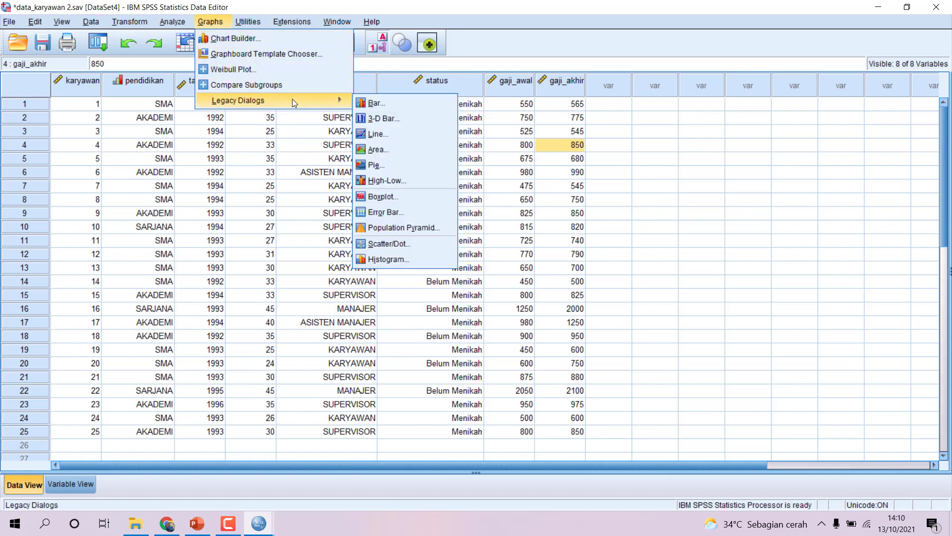
pyautogui.click(385, 118)
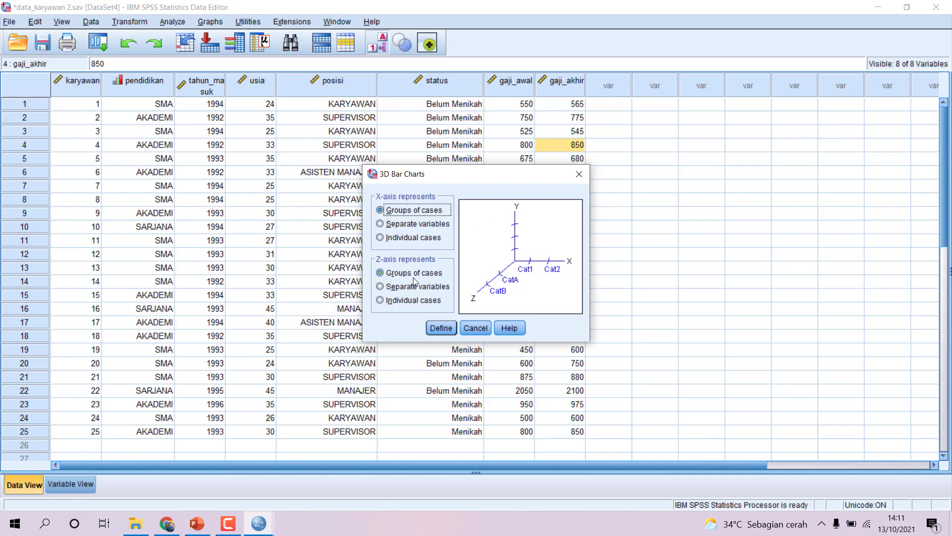
pyautogui.click(440, 328)
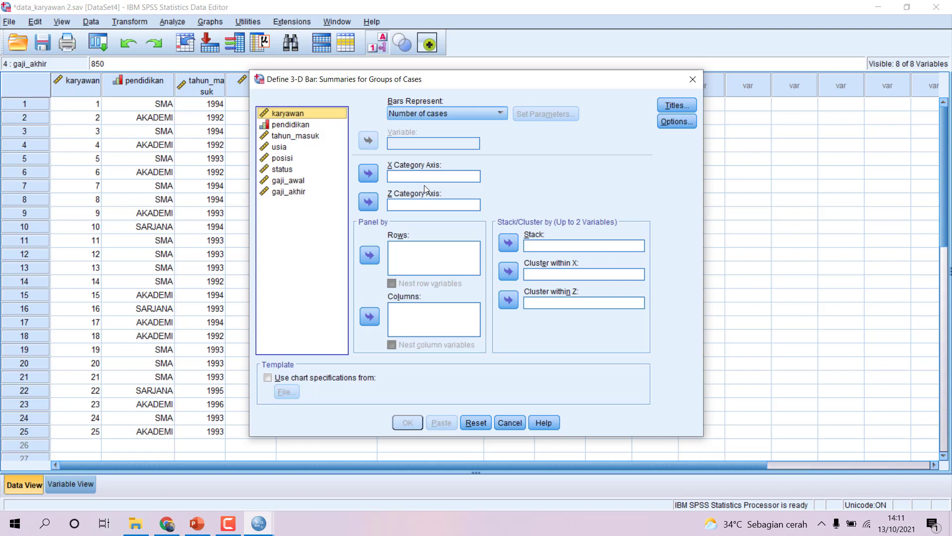
# Step: Set the 3-D chart's bars to represent the mean of values, using gaji_awal as the variable
pyautogui.click(444, 112)
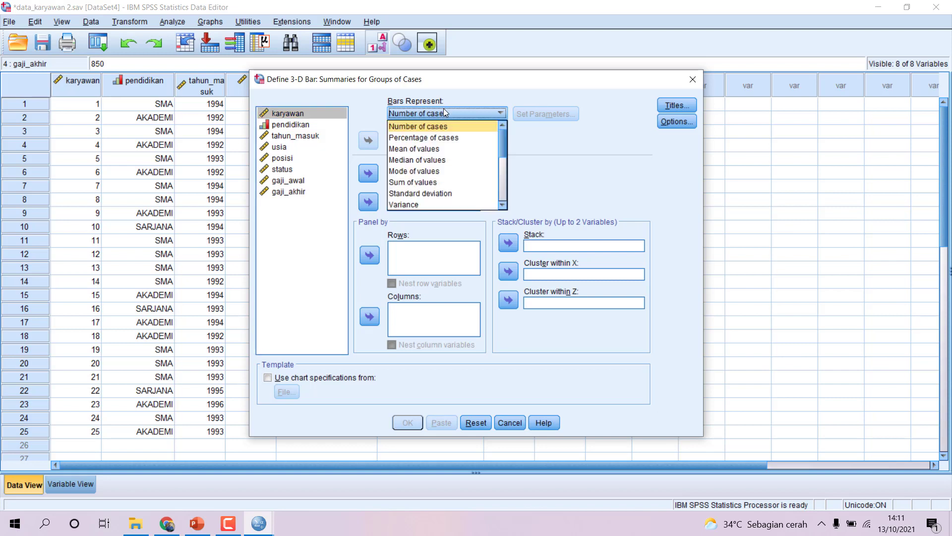
pyautogui.click(480, 90)
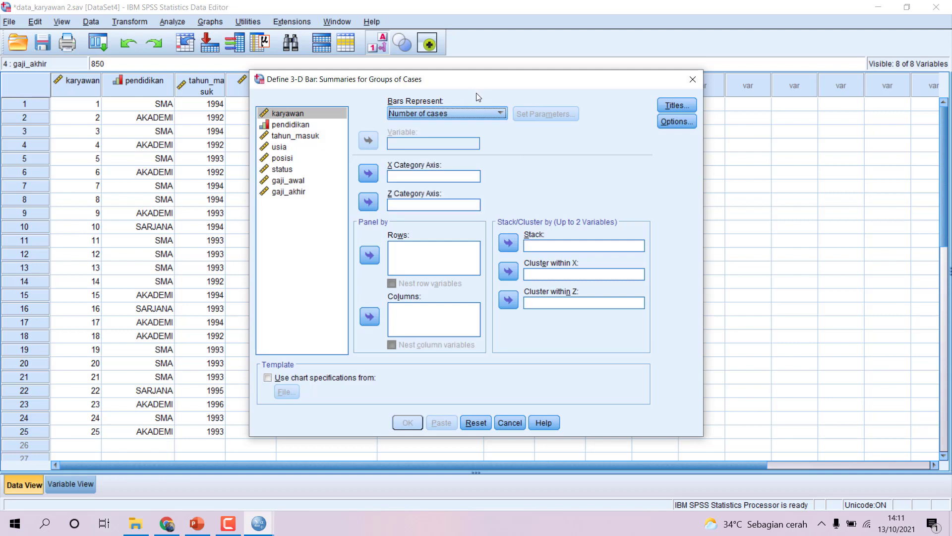
pyautogui.click(479, 114)
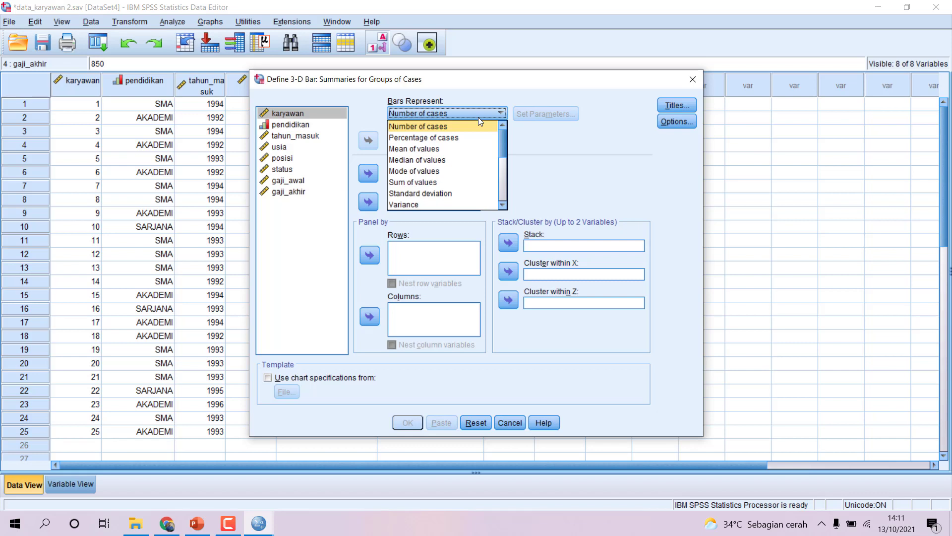
pyautogui.click(473, 149)
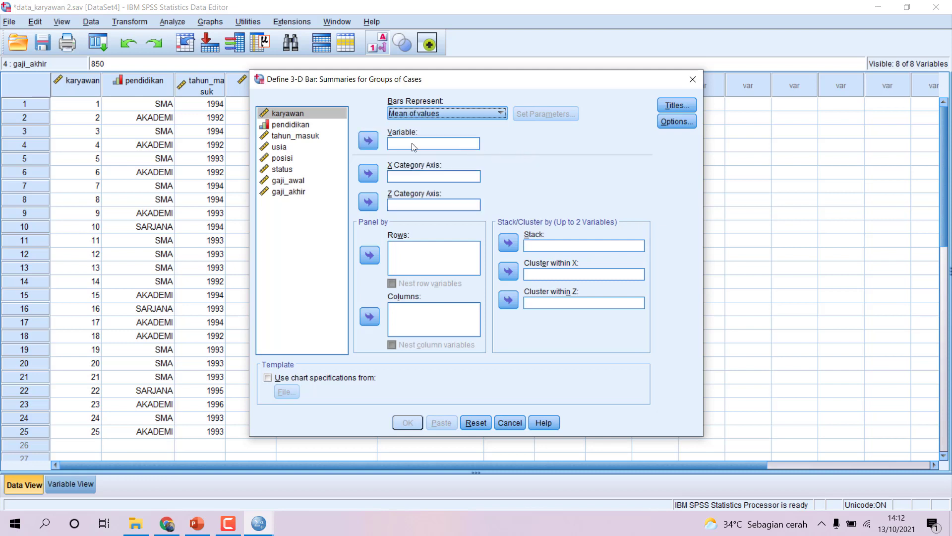
pyautogui.click(317, 115)
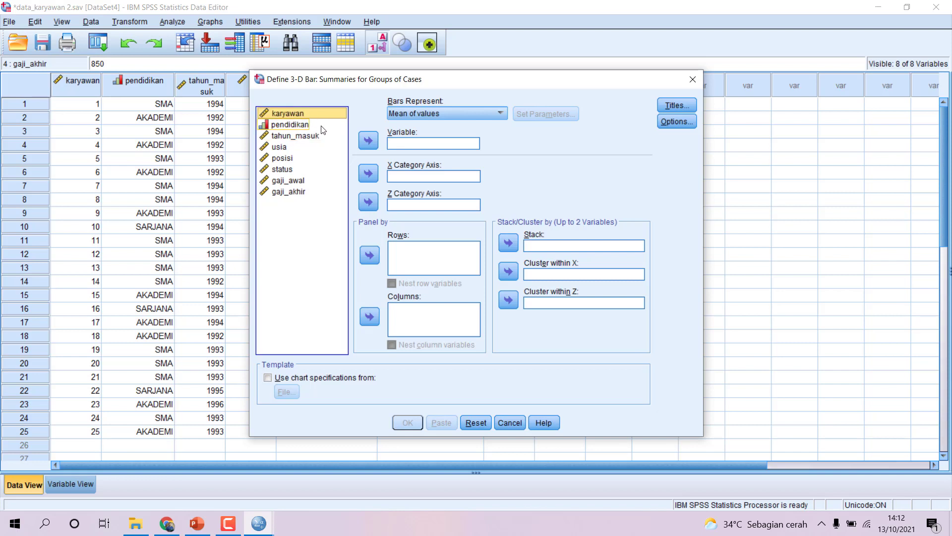
pyautogui.click(307, 180)
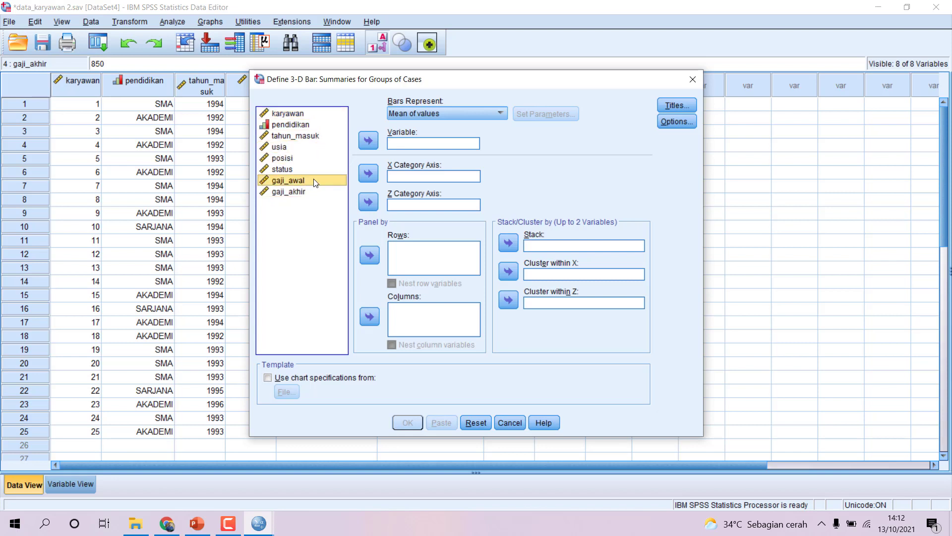
pyautogui.click(367, 140)
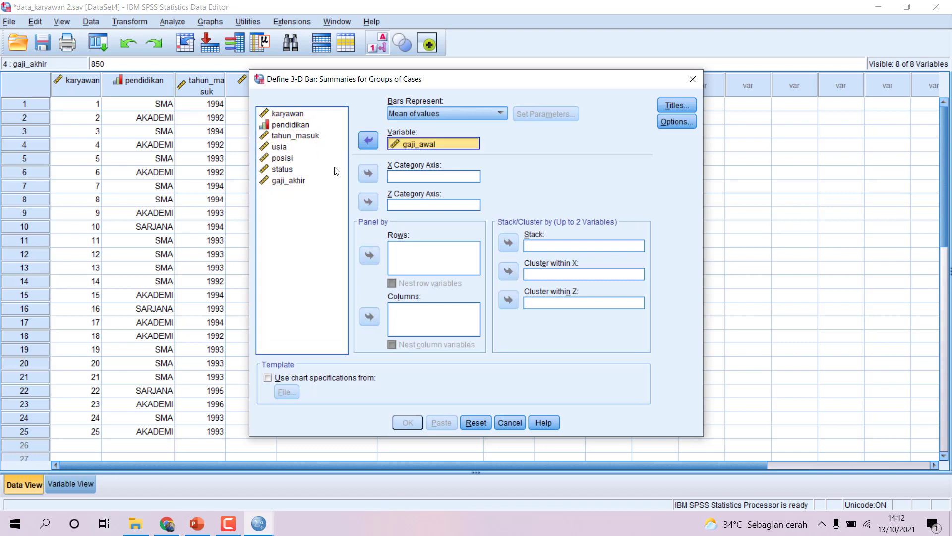
# Step: Assign pendidikan to the X category axis and status to the Z category axis
pyautogui.click(419, 177)
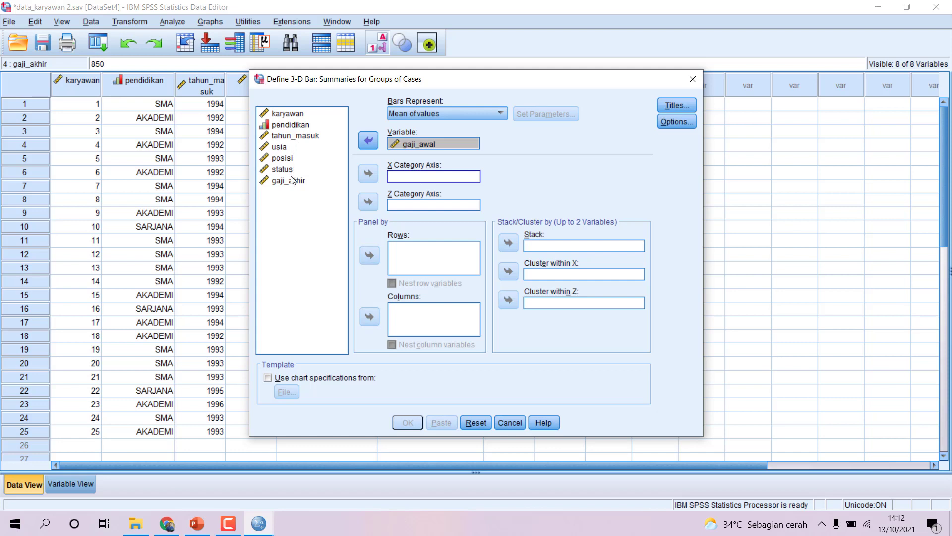
pyautogui.click(295, 125)
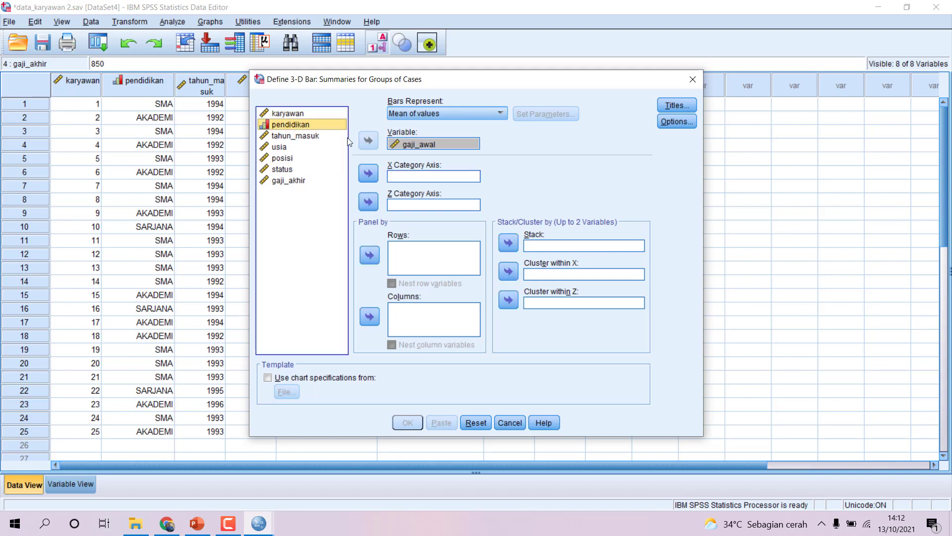
pyautogui.click(367, 174)
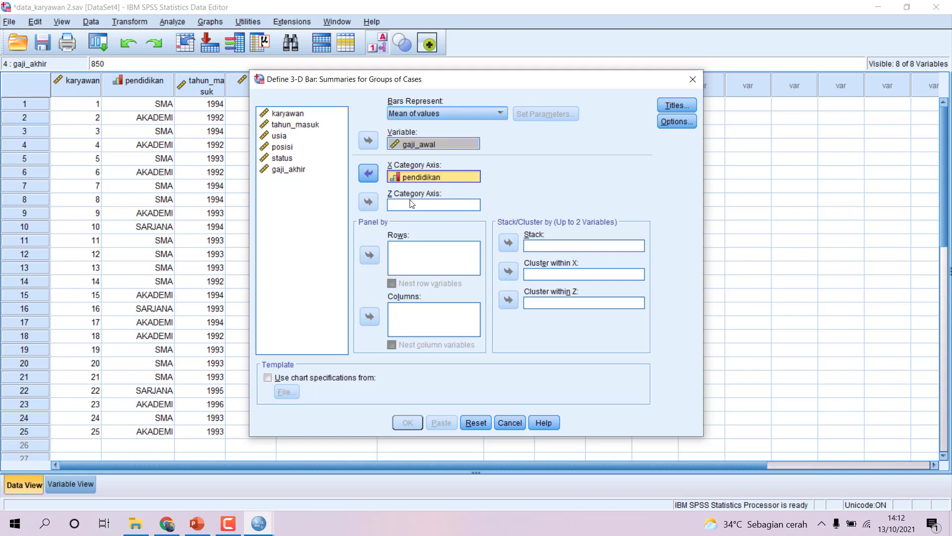
pyautogui.click(284, 159)
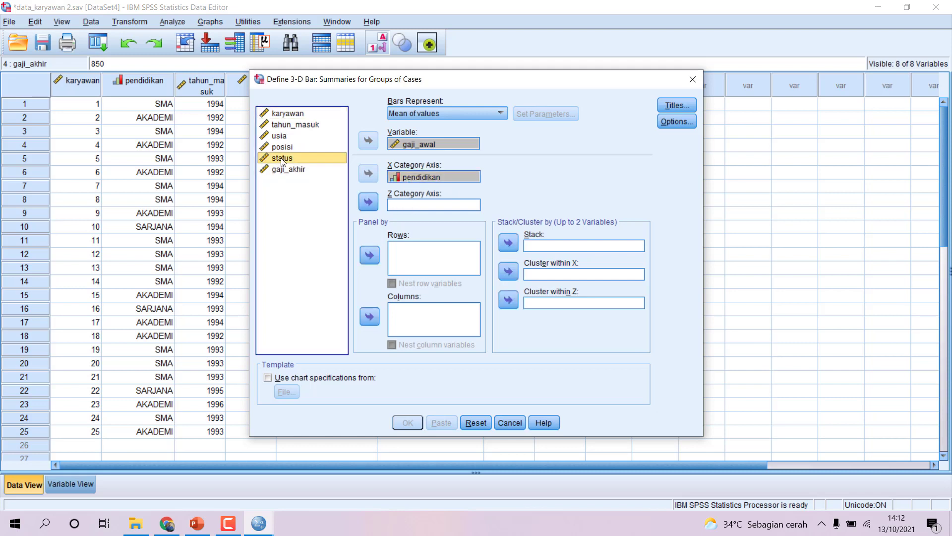
pyautogui.click(373, 202)
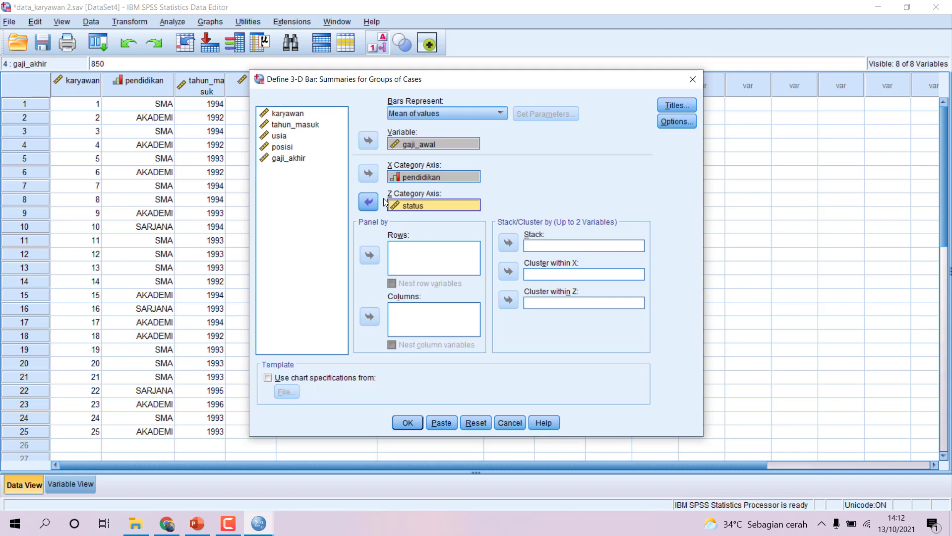
# Step: Title the chart "Grafik Gaji Awal Karyawan" with the subtitle "Berdasarkan Pendidikan dan Status Karyawan", and generate it
pyautogui.click(675, 105)
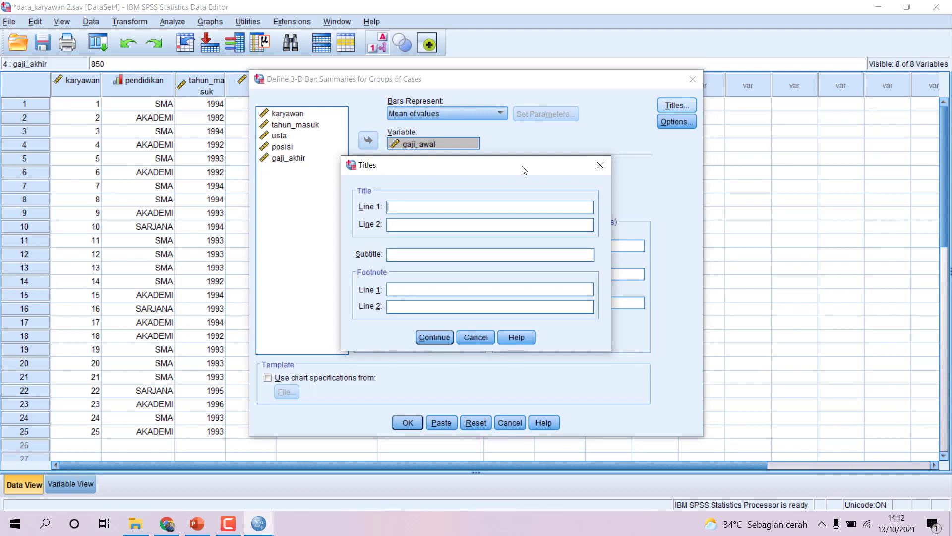
pyautogui.write('Grafik Gaji Awal Karyawan')
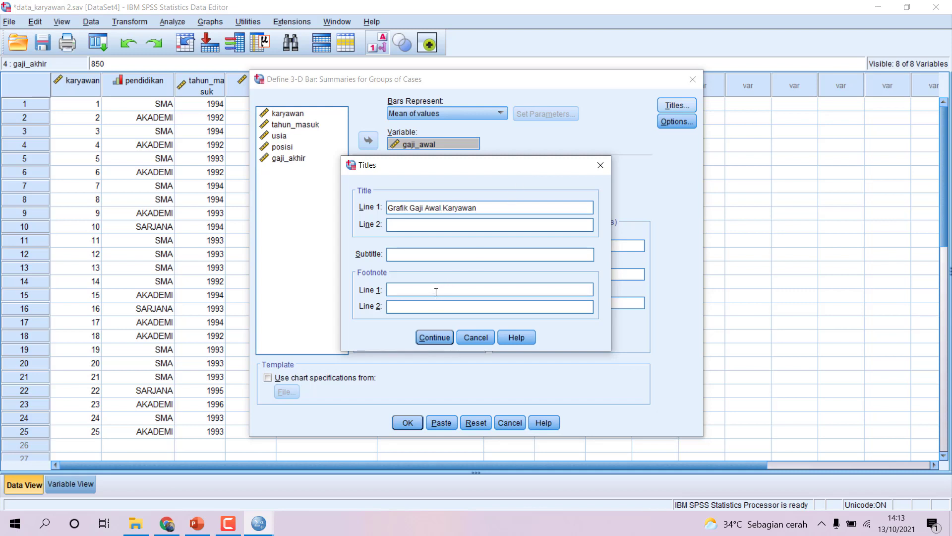
pyautogui.click(433, 256)
pyautogui.write('Berdasarkan Pendidikan dan Status ')
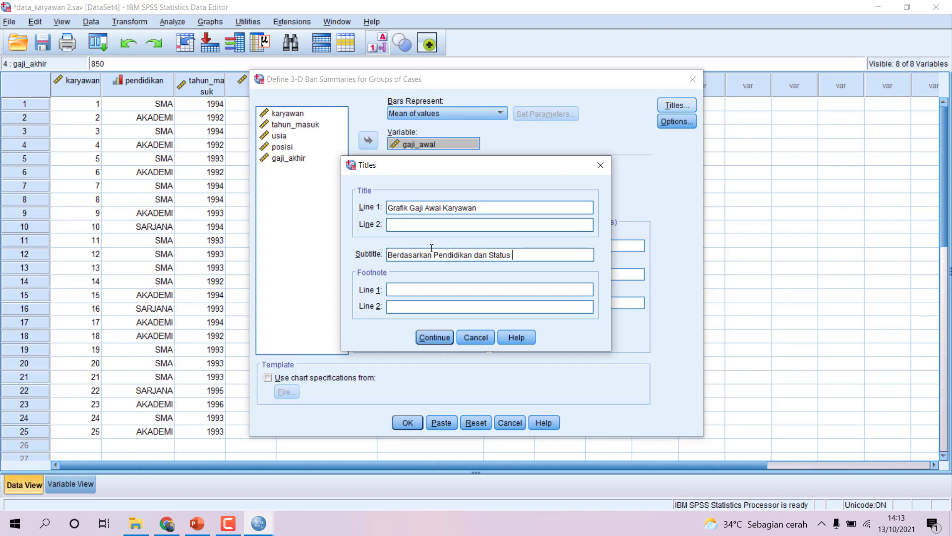
pyautogui.write('Kryawan')
pyautogui.press('BackSpace')
pyautogui.press('BackSpace')
pyautogui.press('BackSpace')
pyautogui.press('BackSpace')
pyautogui.press('BackSpace')
pyautogui.press('BackSpace')
pyautogui.write('aryawan')
pyautogui.click(435, 338)
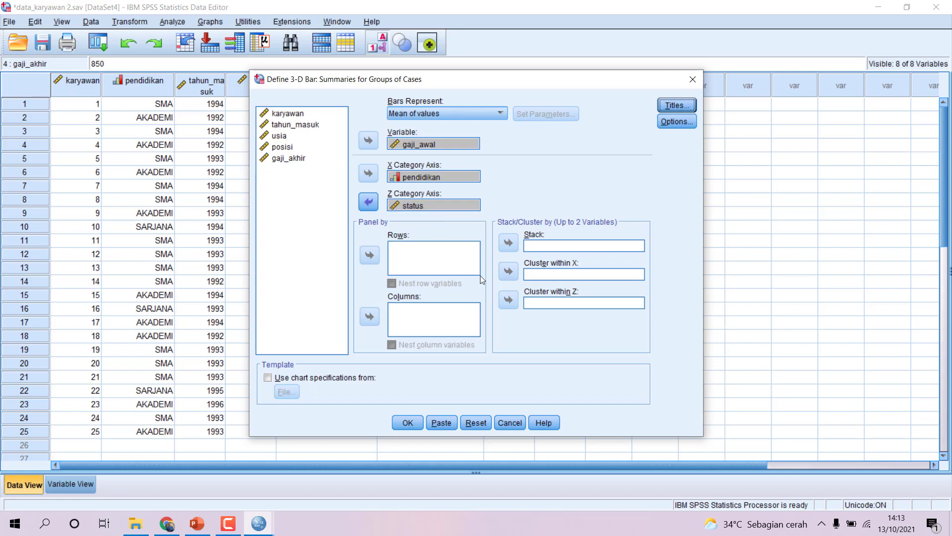
pyautogui.click(416, 425)
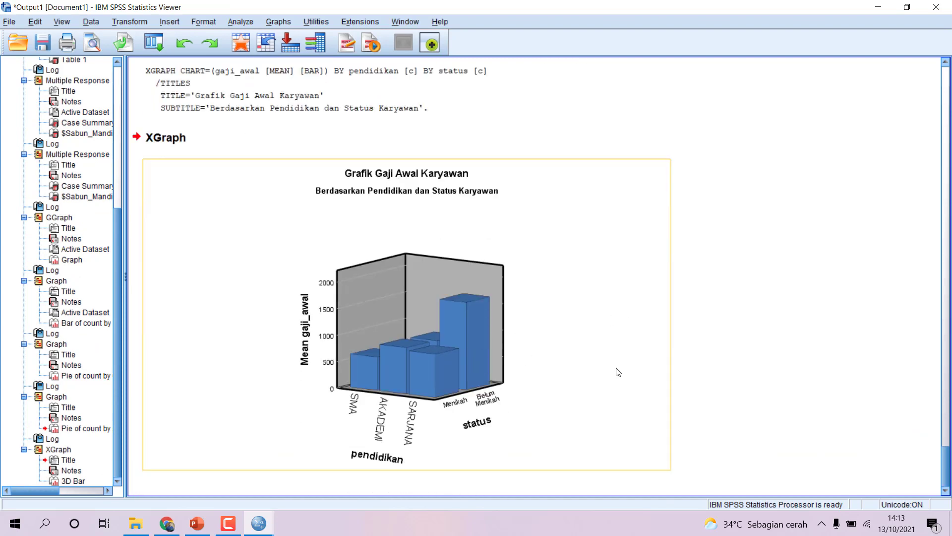
# Step: Open the 3-D bar chart for editing and change its vertical axis title to "Rerata Gaji Awal Karyawan"
pyautogui.doubleClick(307, 339)
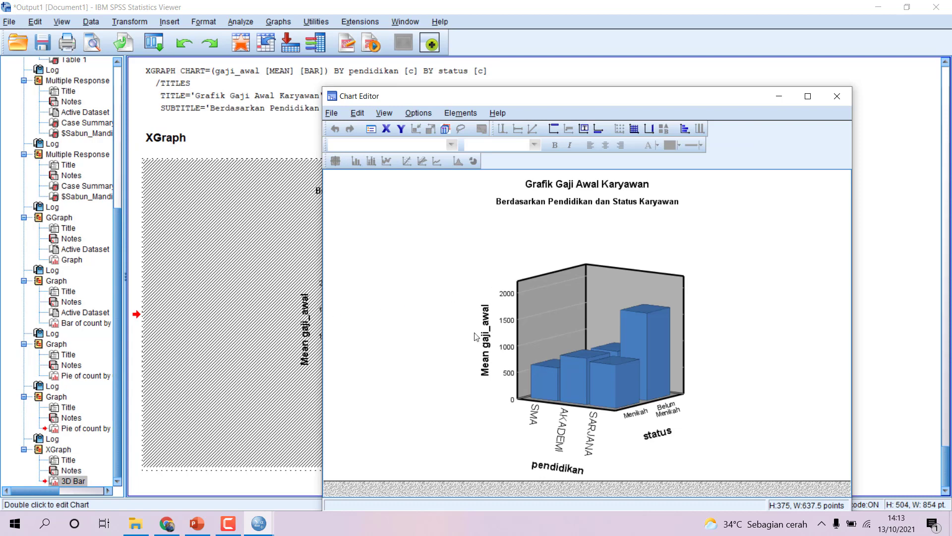
pyautogui.doubleClick(484, 342)
pyautogui.click(794, 356)
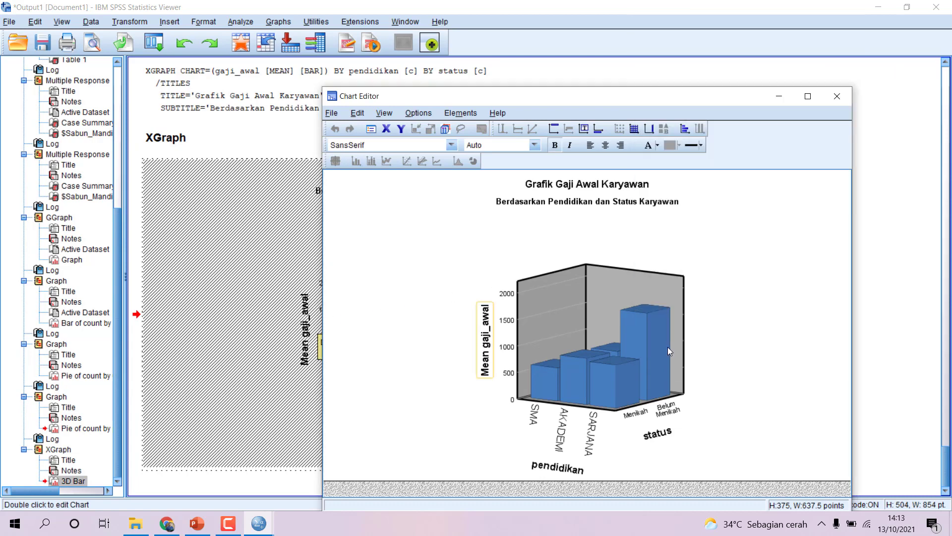
pyautogui.click(486, 336)
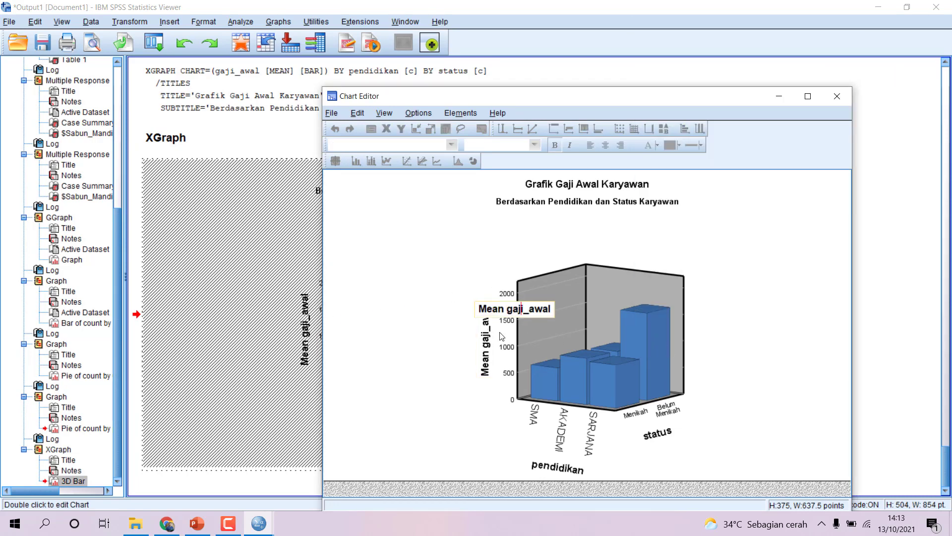
pyautogui.hotkey('ctrl', 'a')
pyautogui.write('R')
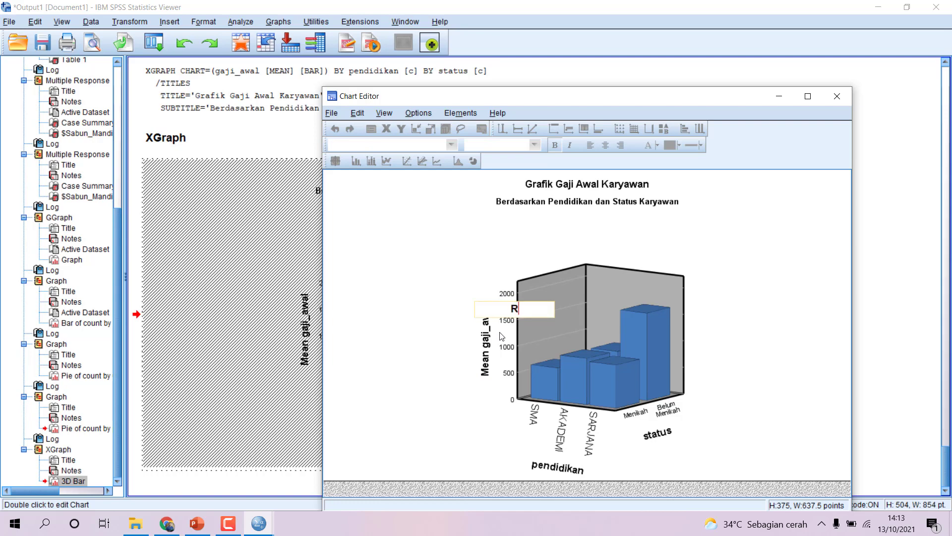
pyautogui.write('erata Gaji Awal ')
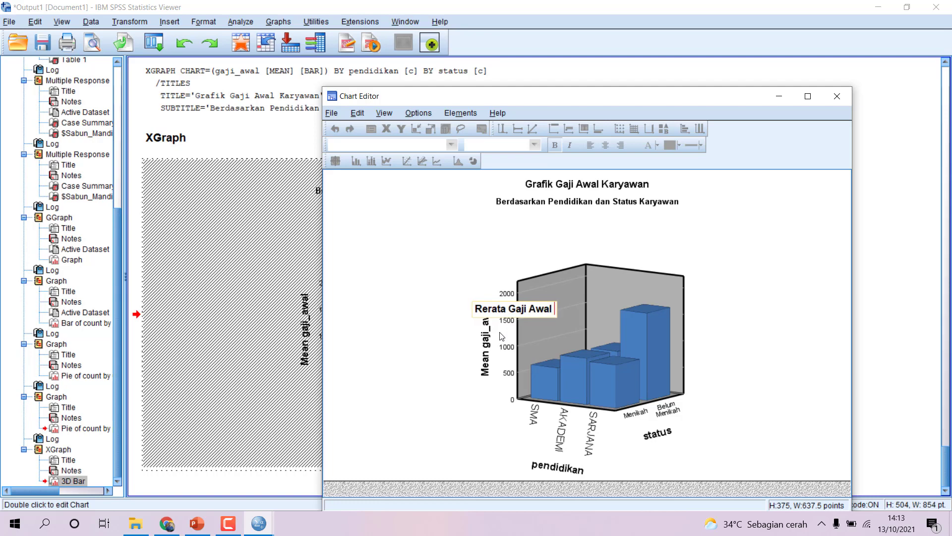
pyautogui.write('Karyawan')
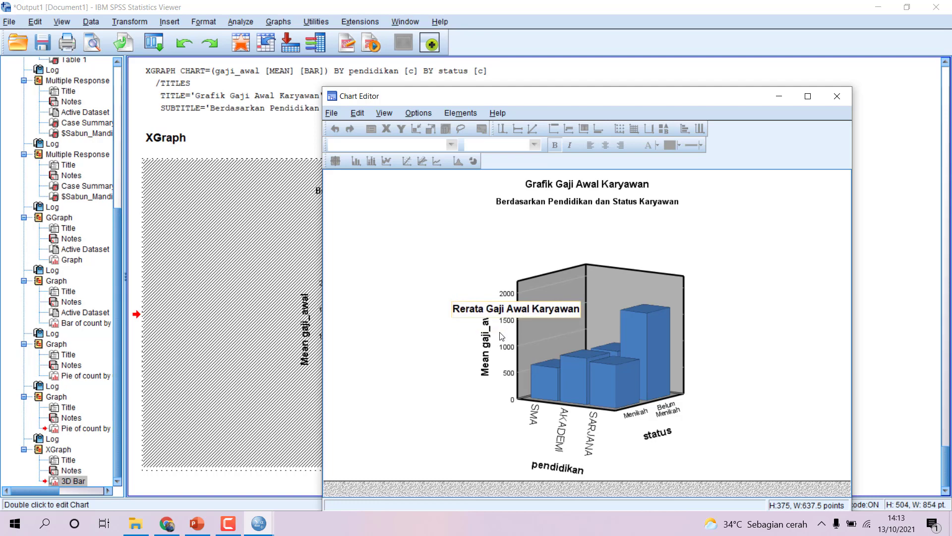
pyautogui.press('Return')
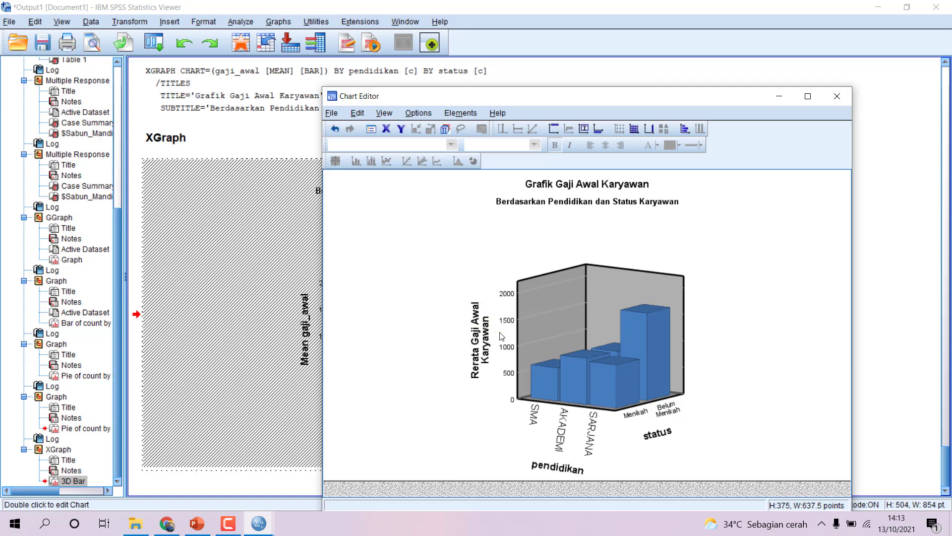
# Step: Change the status axis title to "Status karyawan"
pyautogui.click(658, 436)
pyautogui.click(658, 435)
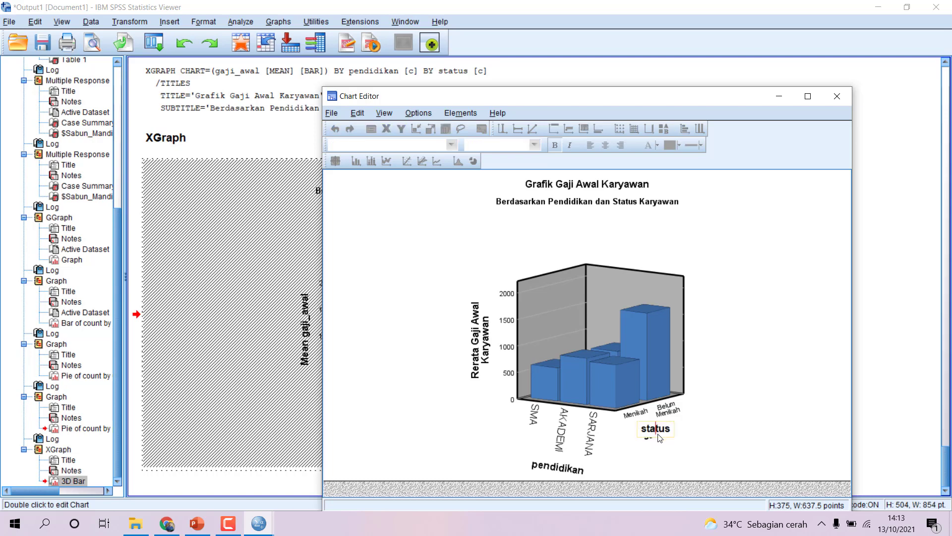
pyautogui.doubleClick(659, 427)
pyautogui.write('Status karyawan')
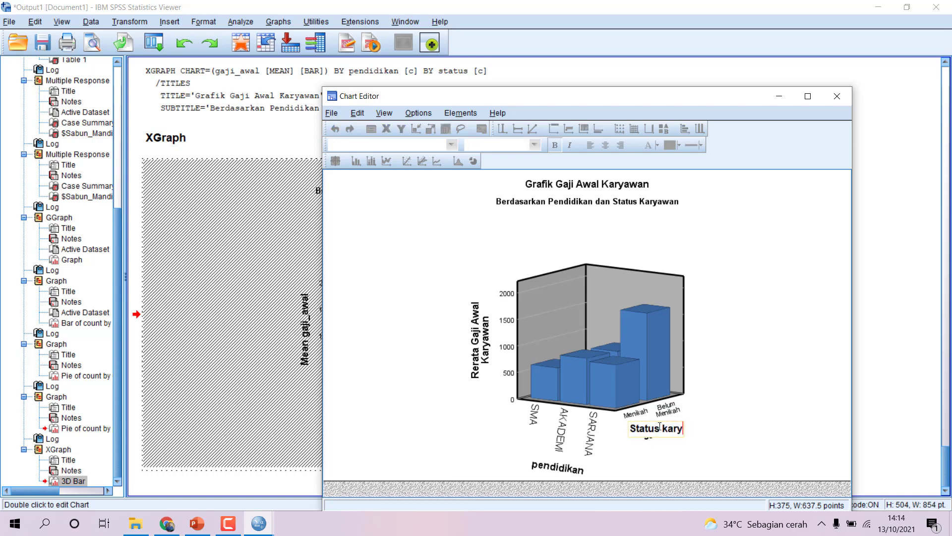
pyautogui.click(651, 441)
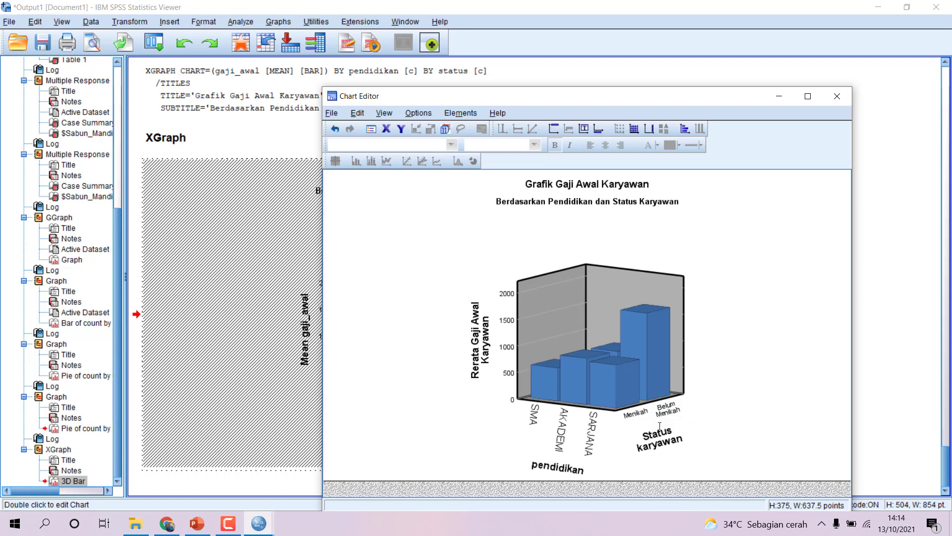
# Step: Change the pendidikan axis title to "Tingkat Pendidikan"
pyautogui.doubleClick(566, 474)
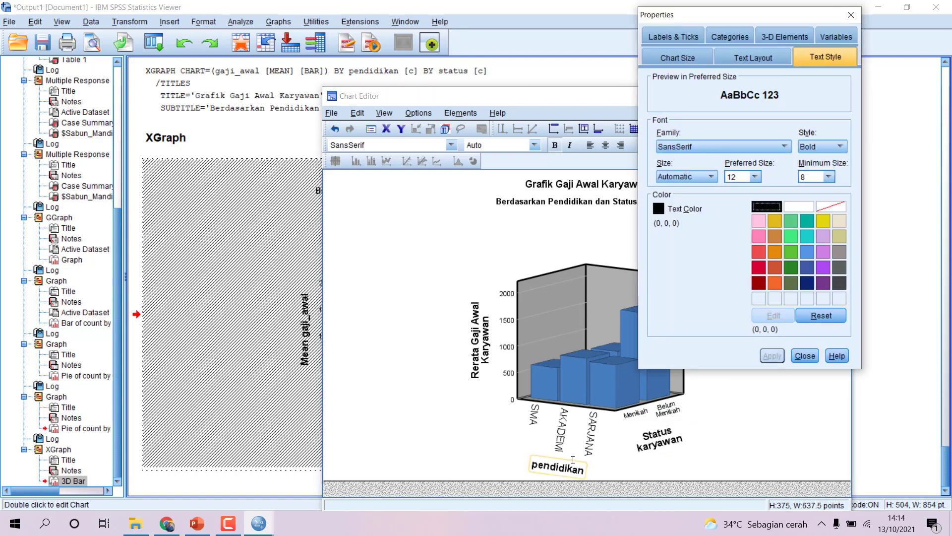
pyautogui.click(813, 355)
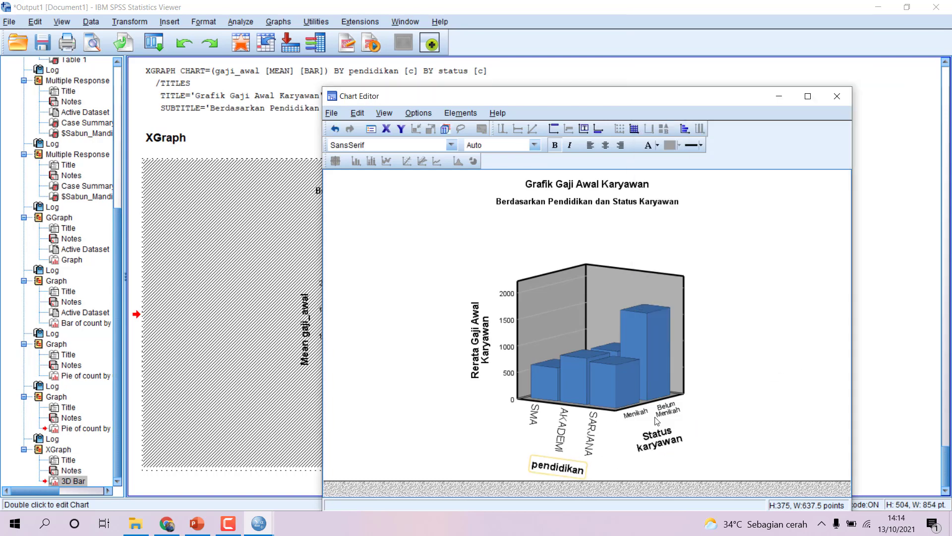
pyautogui.click(561, 470)
pyautogui.doubleClick(568, 462)
pyautogui.write('Tingkat Pendidikan')
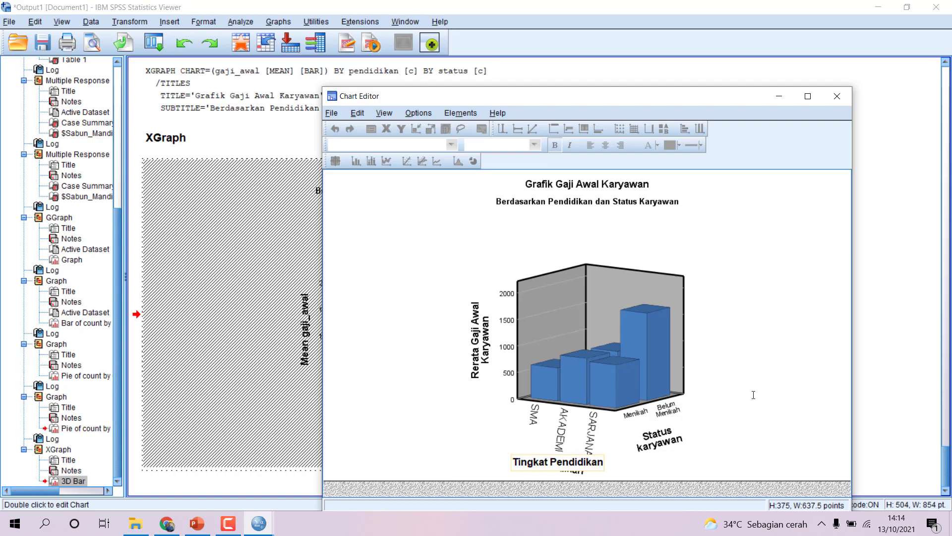
pyautogui.click(753, 396)
# Step: Replace the main chart title with "GRAFIK GAJI AWAL KARYAWAN" in capital letters
pyautogui.click(584, 186)
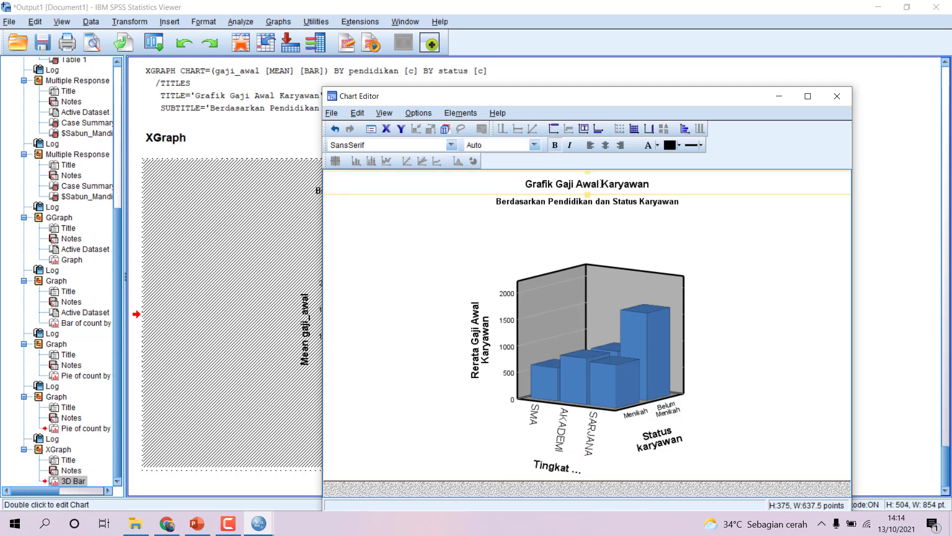
pyautogui.click(610, 185)
pyautogui.write('G')
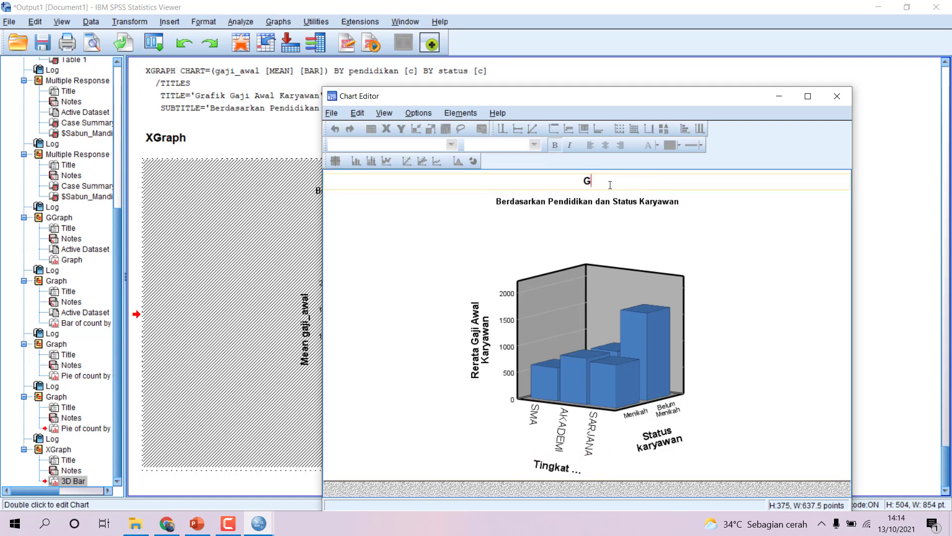
pyautogui.write('RAFIK HAJI')
pyautogui.press('BackSpace')
pyautogui.press('BackSpace')
pyautogui.press('BackSpace')
pyautogui.press('BackSpace')
pyautogui.press('BackSpace')
pyautogui.write('GAJI AWAL KARYAWAN')
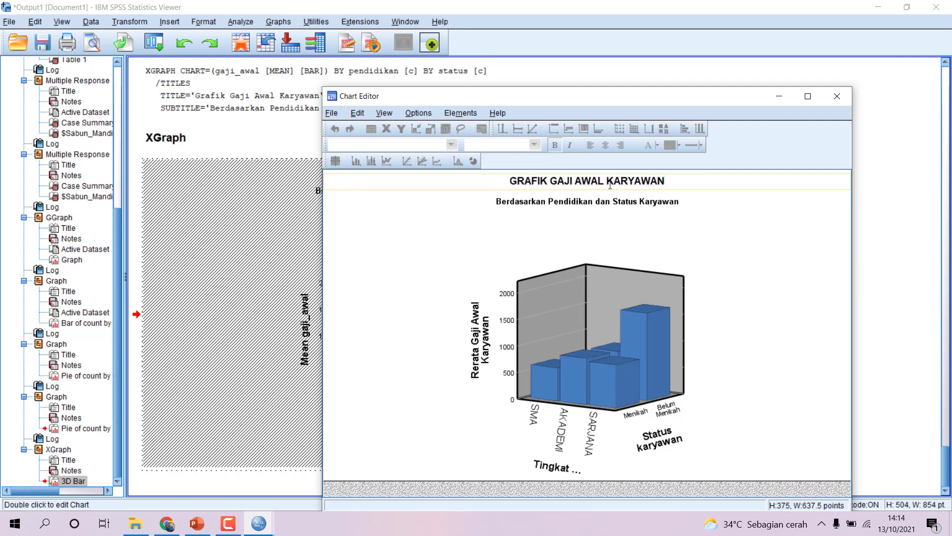
# Step: Replace the chart subtitle with "BERDASARKAN TINGKAT PENDIDIKAN DAN STATUS KARYAWAN" in capital letters
pyautogui.click(608, 202)
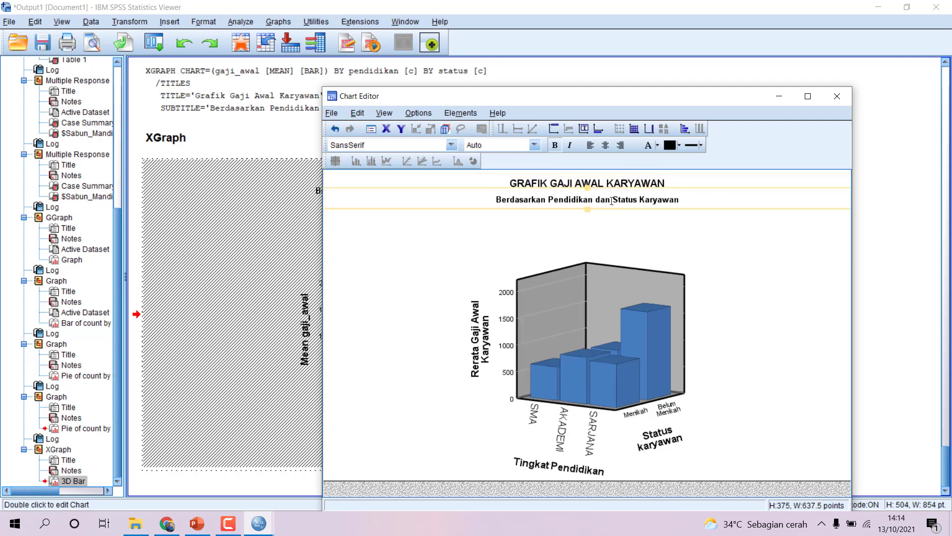
pyautogui.click(608, 202)
pyautogui.write('BE')
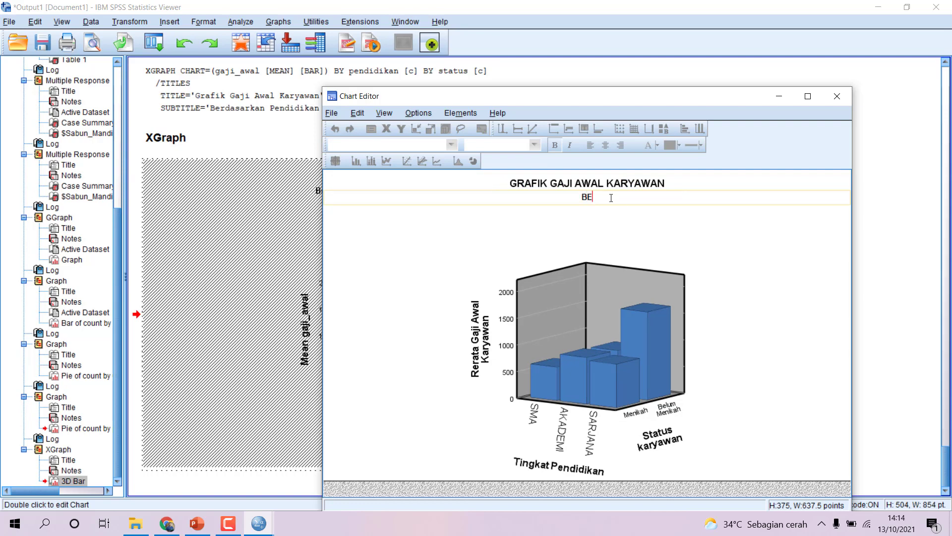
pyautogui.write('RDASARKAN TINGK')
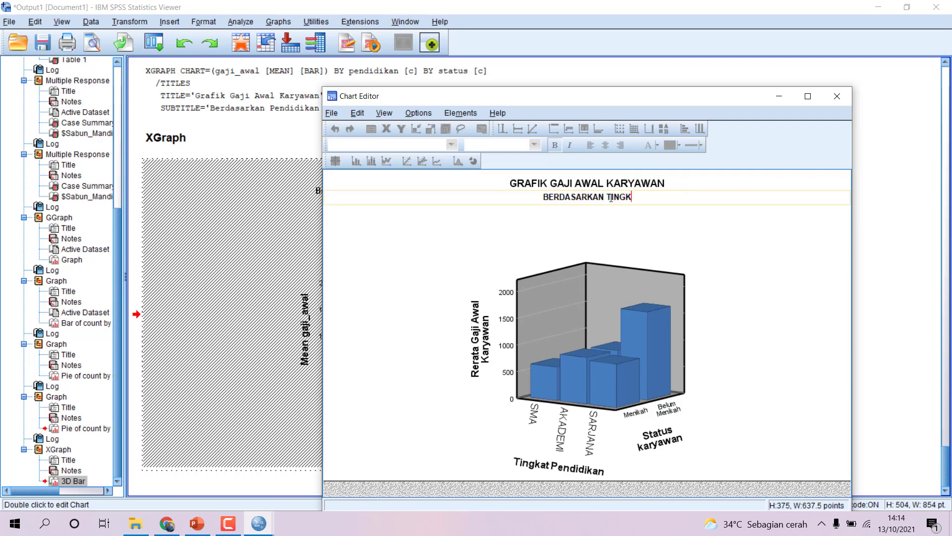
pyautogui.write('AT PENDIDIKAN ')
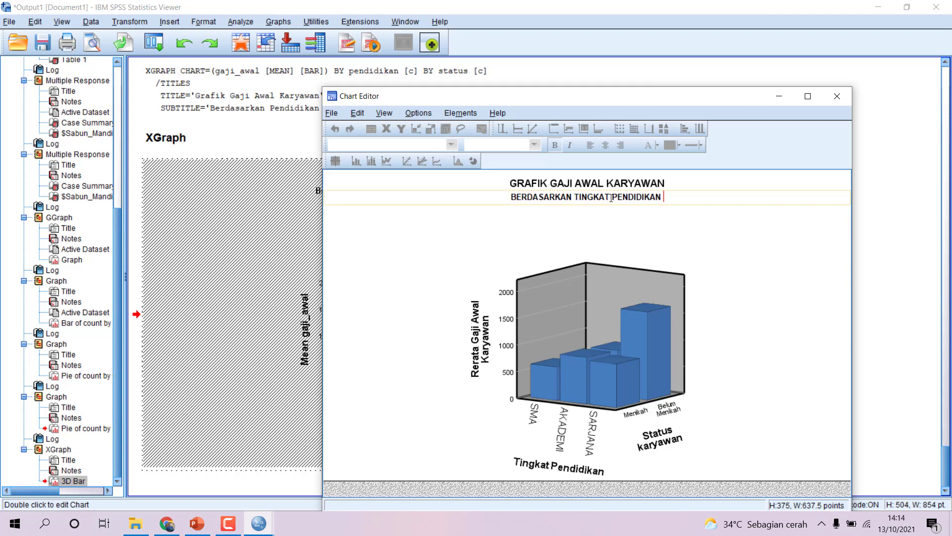
pyautogui.write('DAN STATUS KARYAWAN')
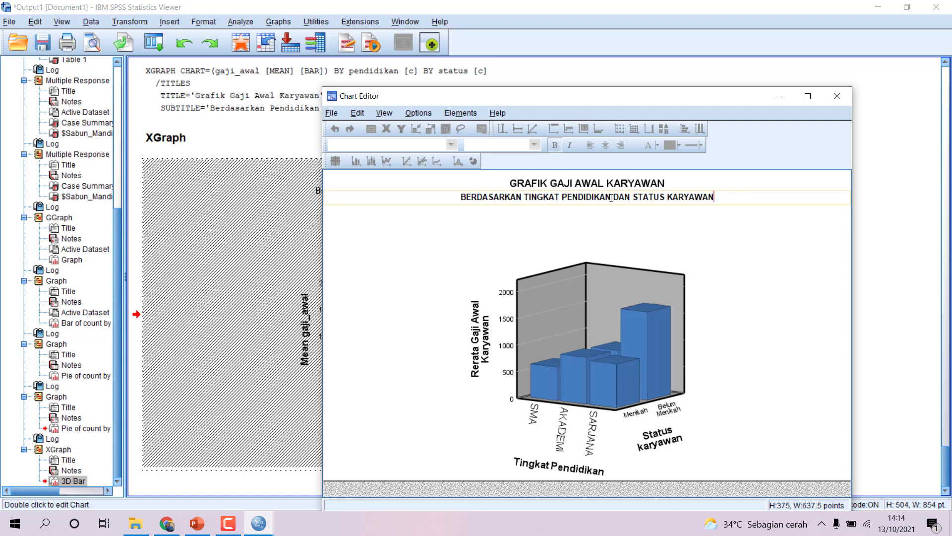
pyautogui.click(739, 255)
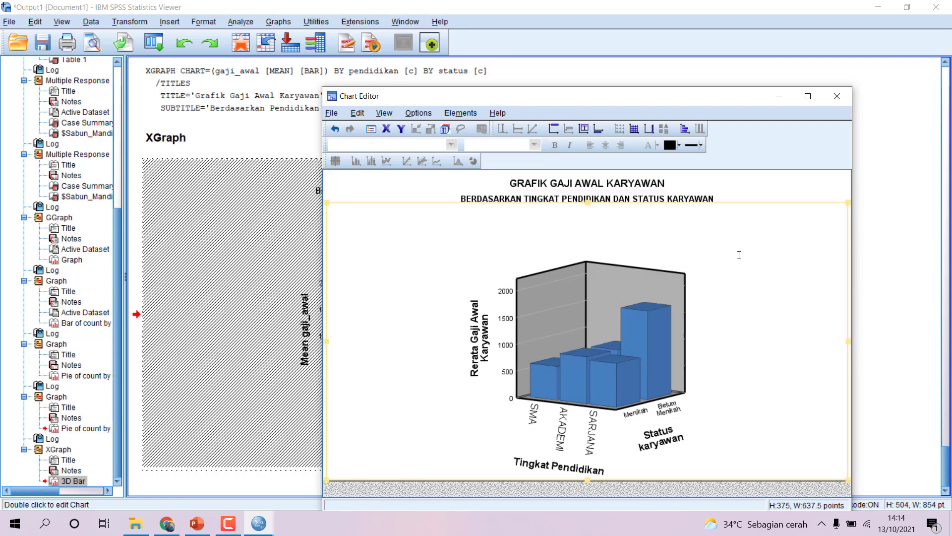
pyautogui.click(789, 196)
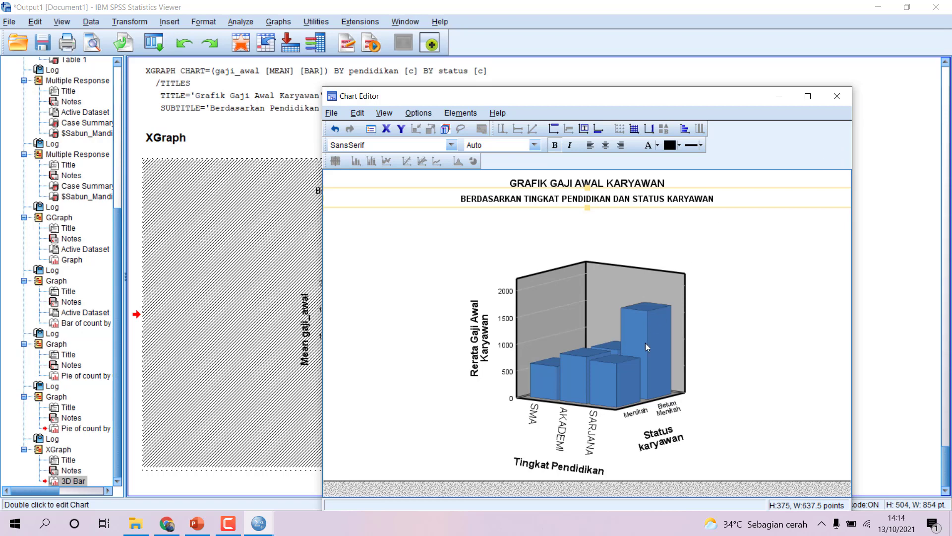
pyautogui.click(611, 377)
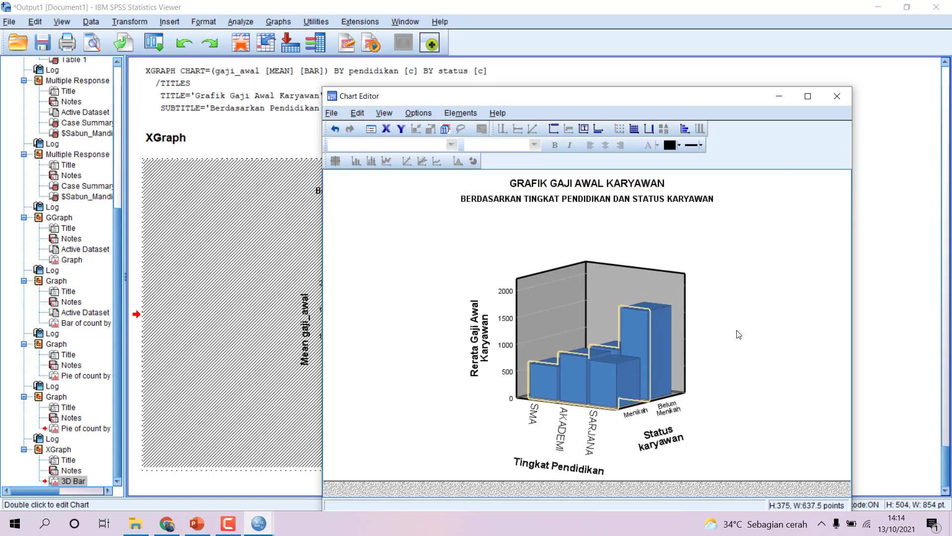
pyautogui.click(813, 194)
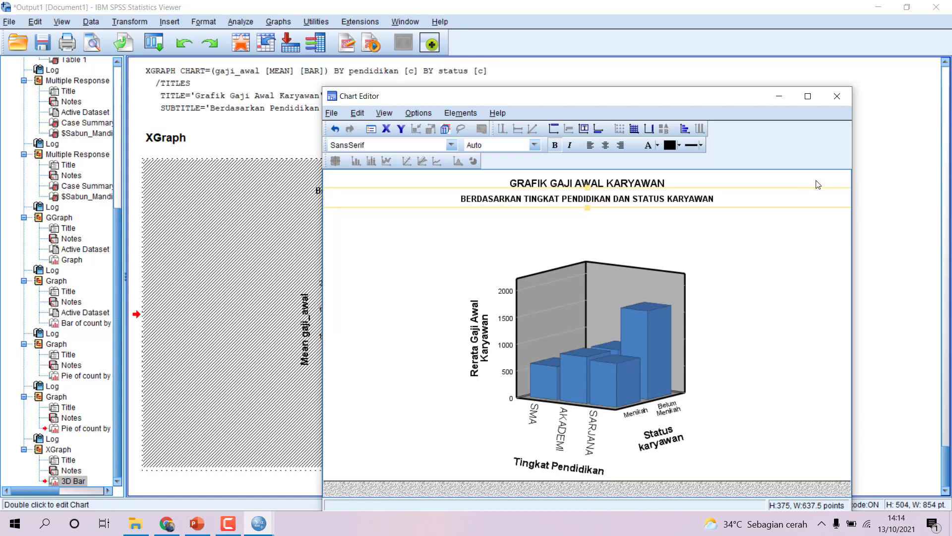
pyautogui.click(799, 236)
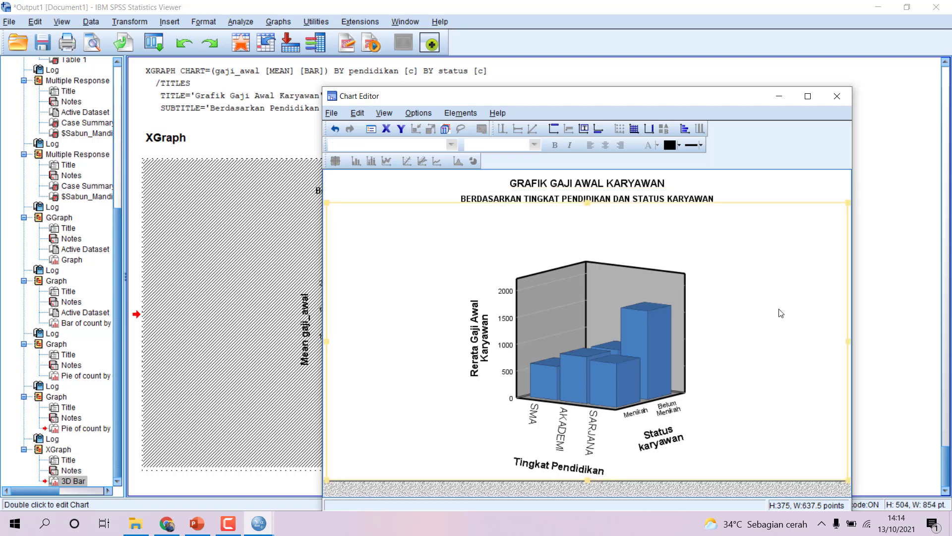
# Step: Close the chart editor and switch to the data_karyawan 2.sav data window
pyautogui.click(837, 97)
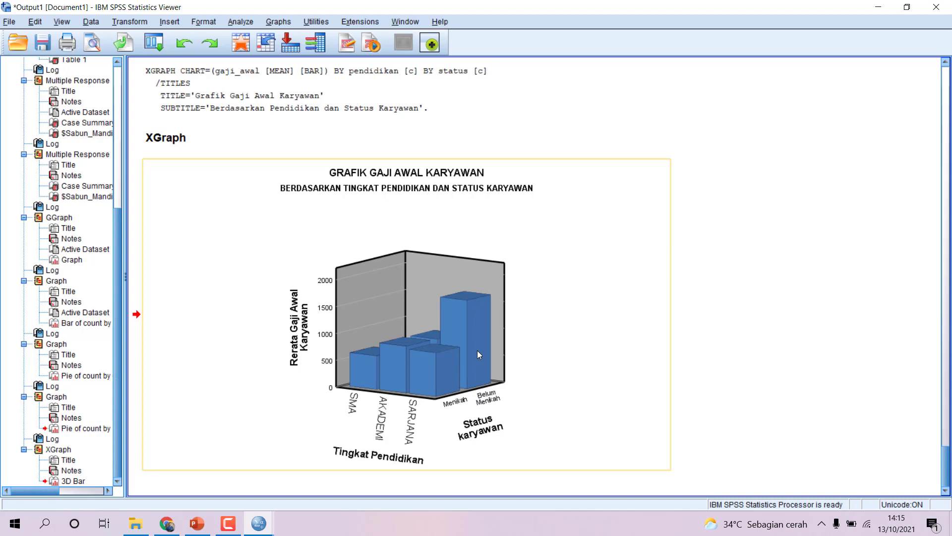
pyautogui.click(258, 523)
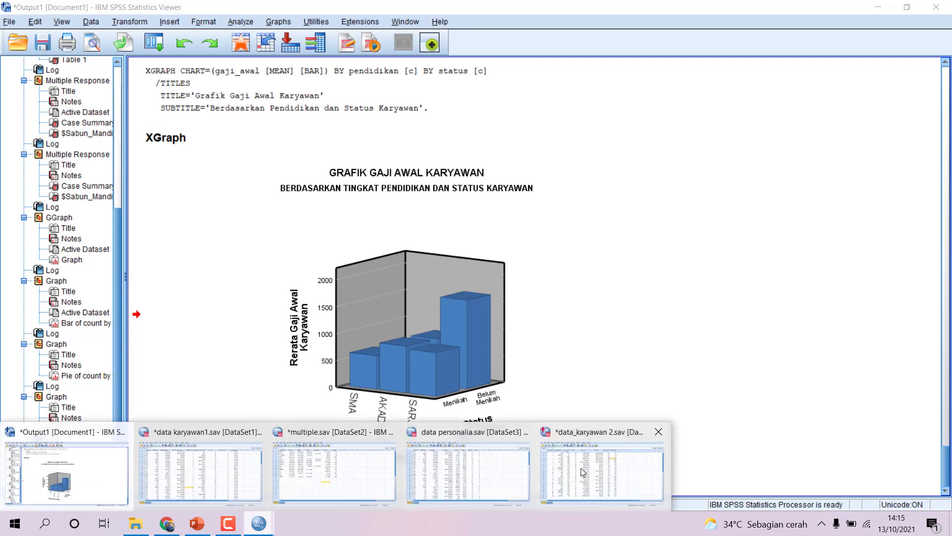
pyautogui.click(582, 471)
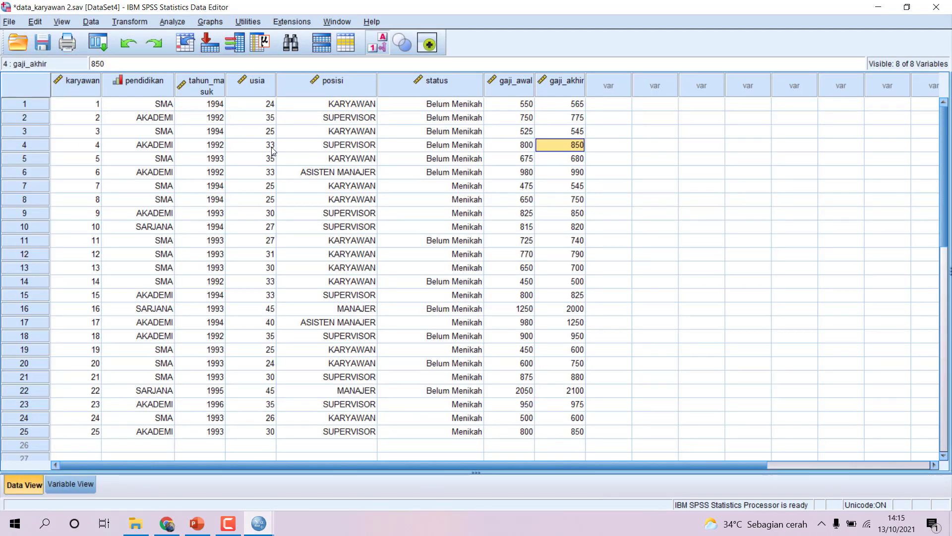
# Step: Open the data file SALES.sav from the Pertemuan 3 folder and look through its rows
pyautogui.click(10, 24)
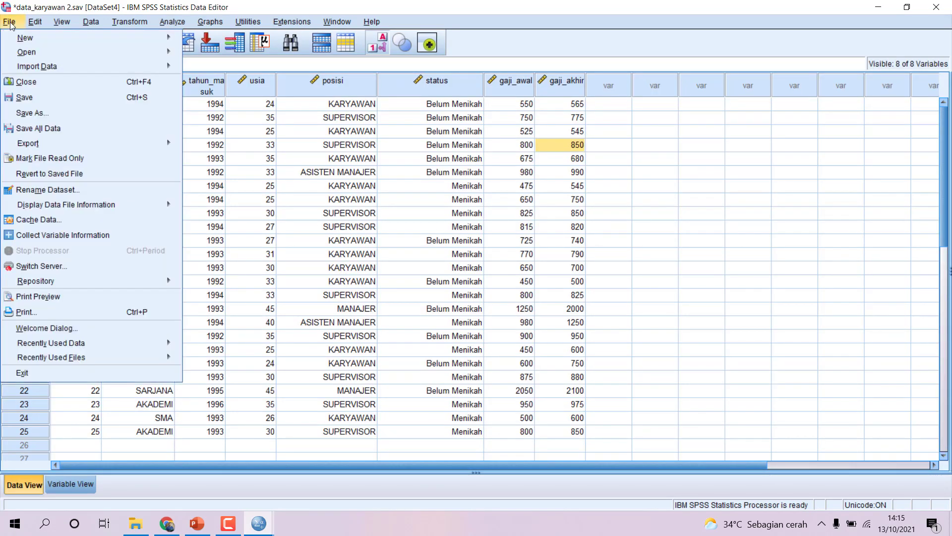
pyautogui.moveTo(110, 51)
pyautogui.click(190, 50)
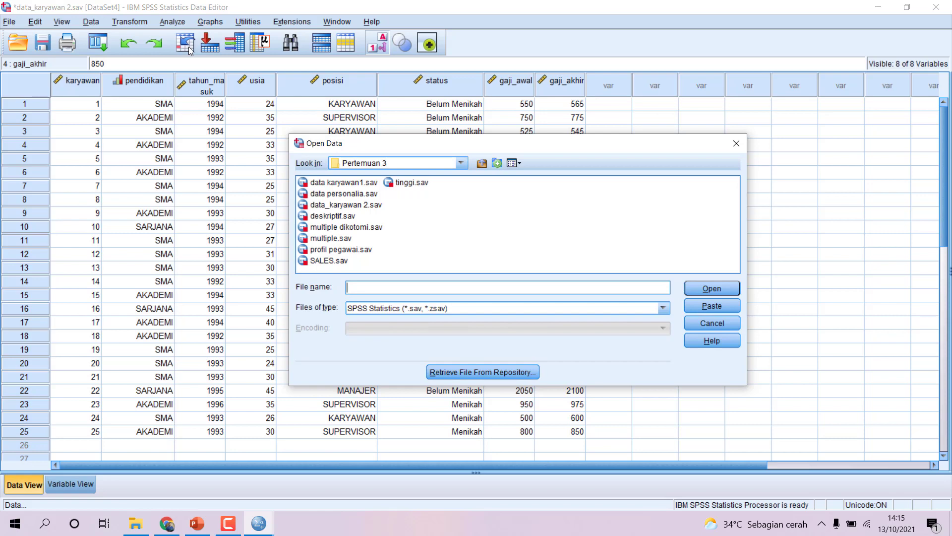
pyautogui.click(318, 261)
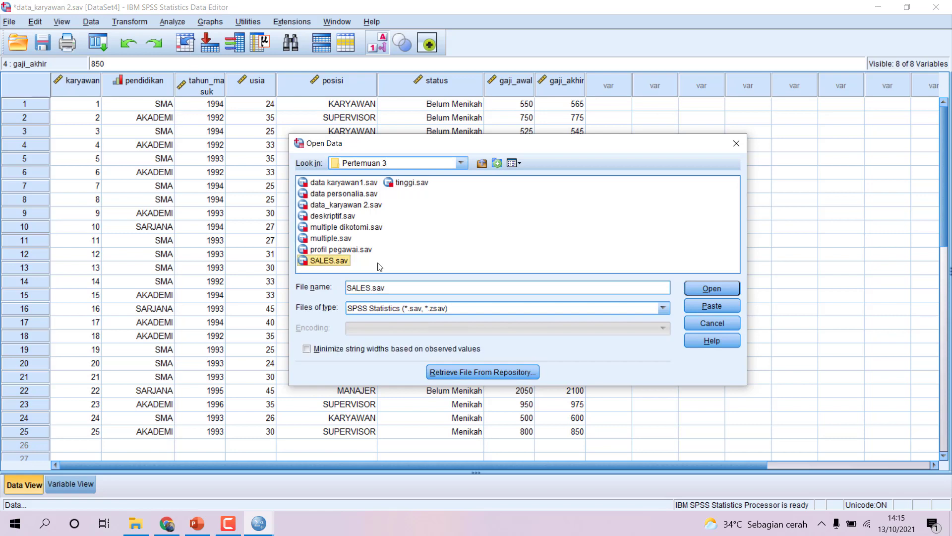
pyautogui.click(705, 290)
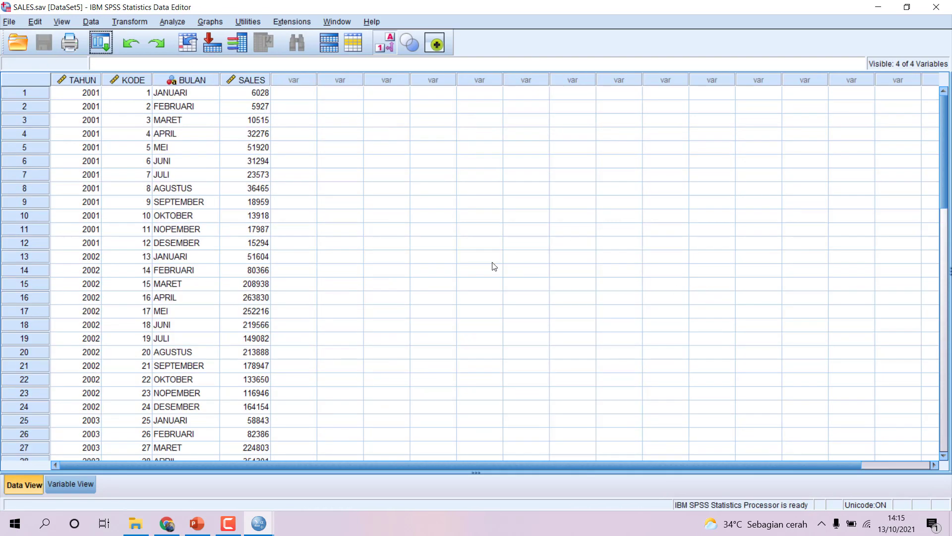
pyautogui.scroll(-7, 296, 233)
pyautogui.scroll(7, 292, 226)
# Step: Create a simple line chart with summaries for groups of cases, showing the mean of SALES with TAHUN as the category axis
pyautogui.click(204, 22)
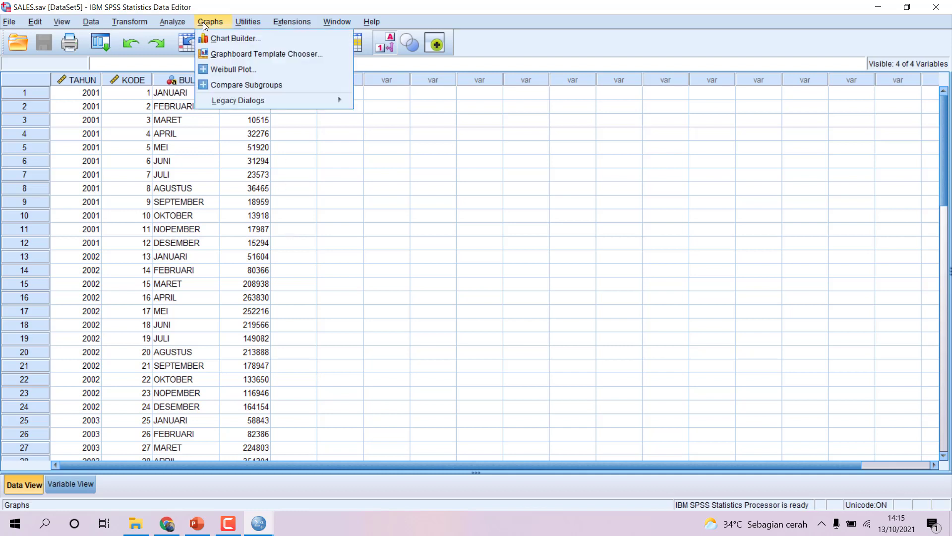
pyautogui.moveTo(250, 100)
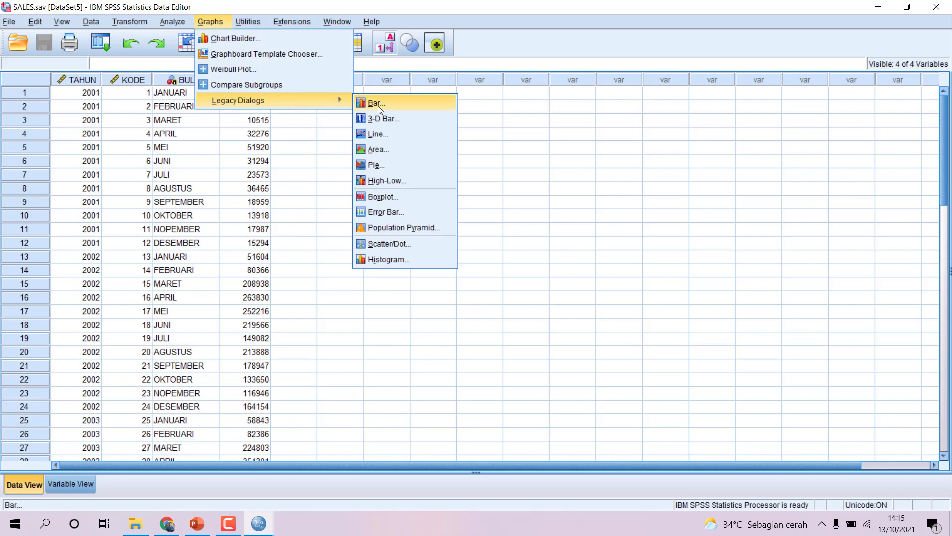
pyautogui.click(408, 132)
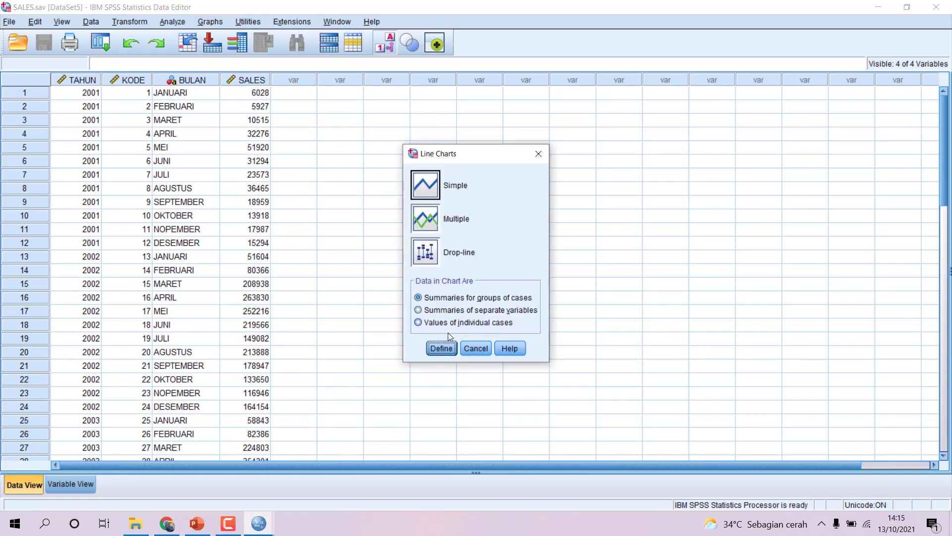
pyautogui.click(442, 348)
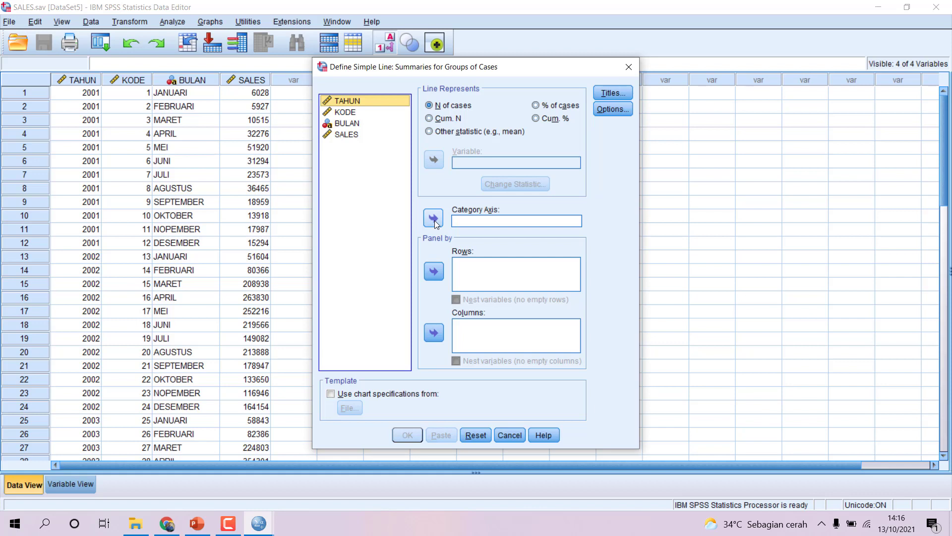
pyautogui.click(474, 131)
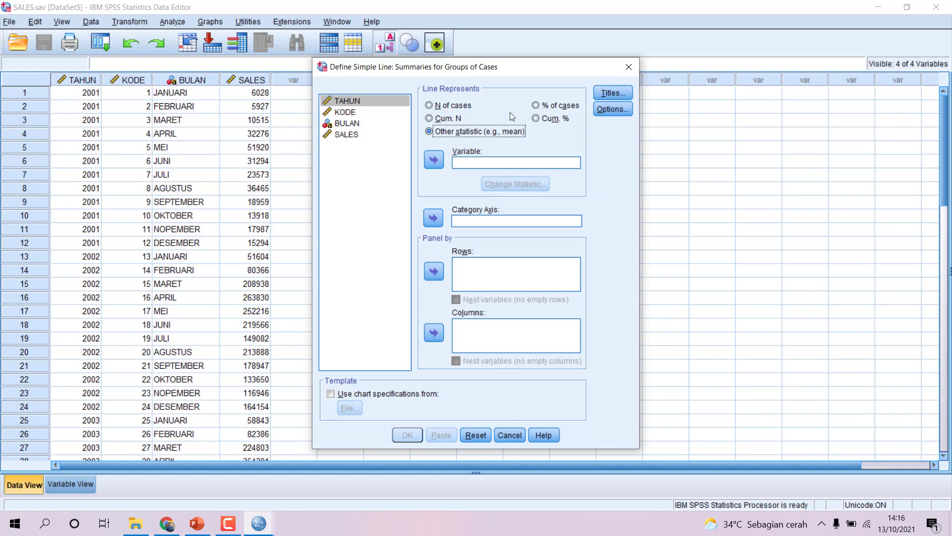
pyautogui.click(361, 135)
pyautogui.click(432, 160)
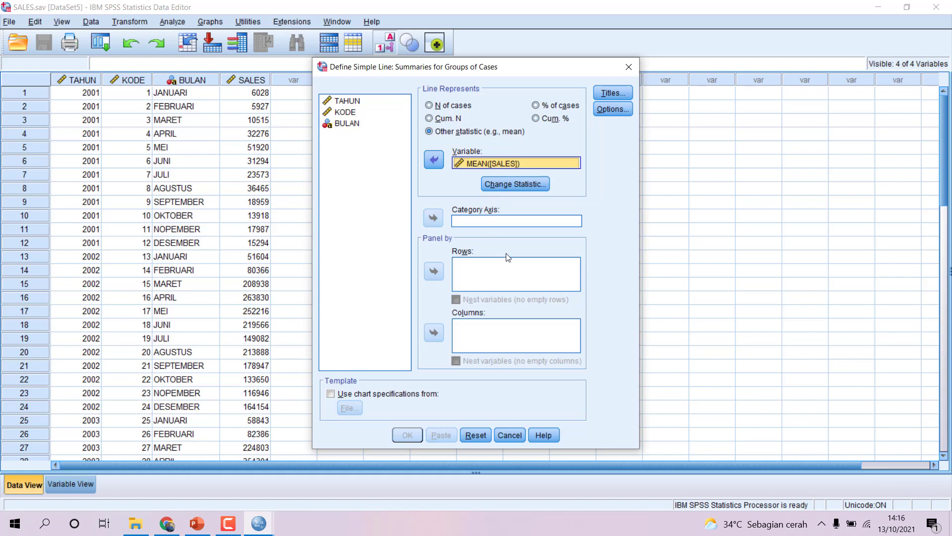
pyautogui.click(359, 102)
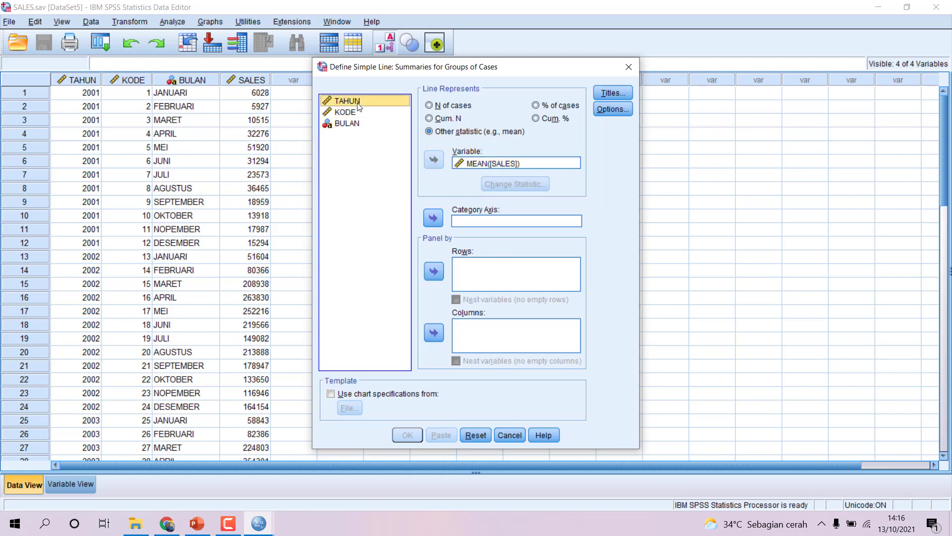
pyautogui.click(433, 218)
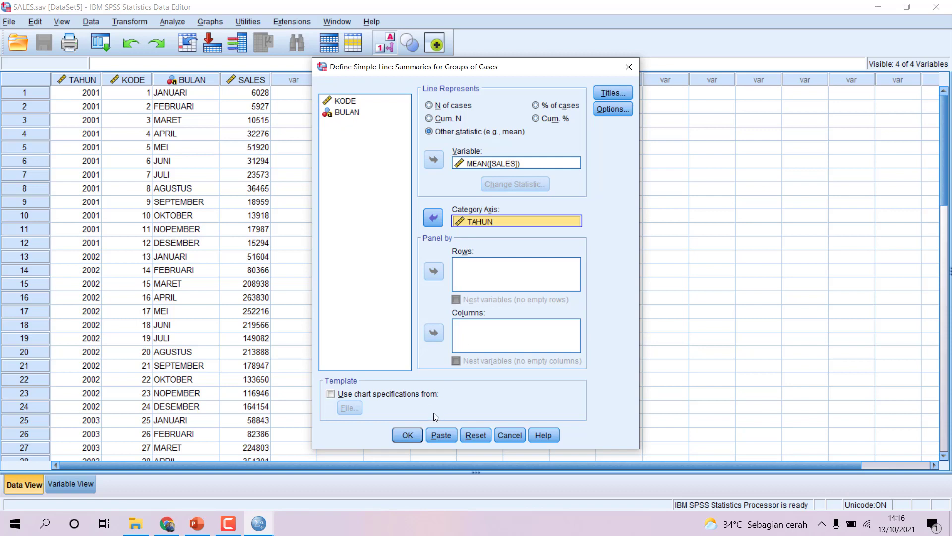
pyautogui.click(407, 435)
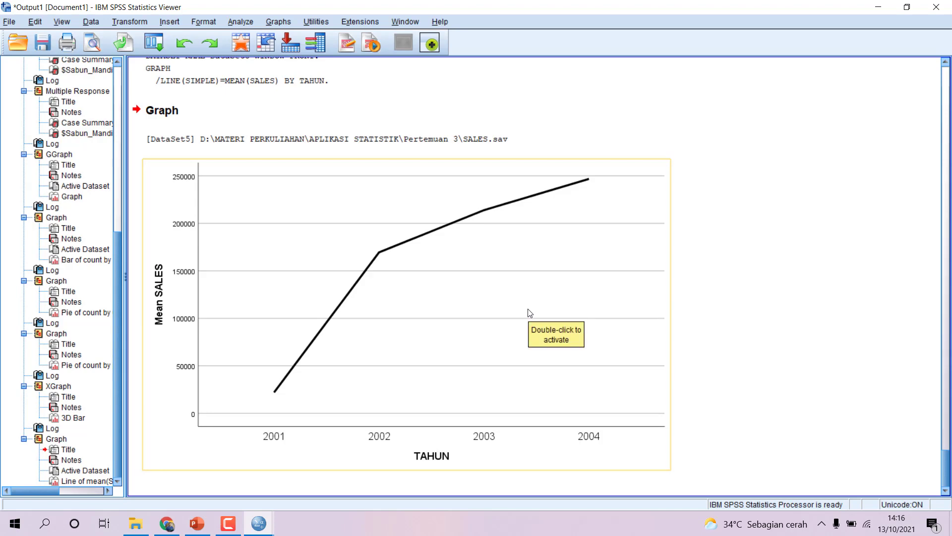
# Step: Open the line chart for editing and add SALES data value labels to the line
pyautogui.doubleClick(439, 282)
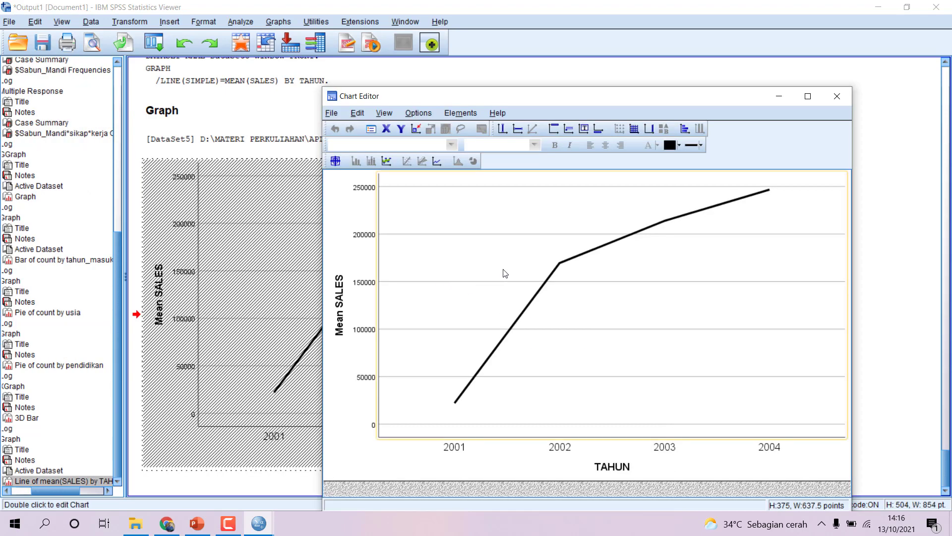
pyautogui.doubleClick(560, 264)
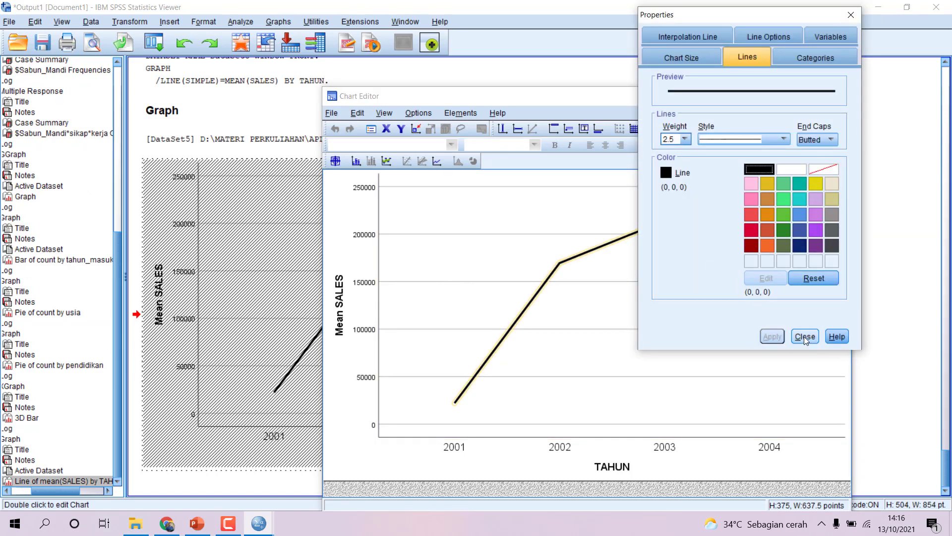
pyautogui.click(804, 336)
pyautogui.click(356, 161)
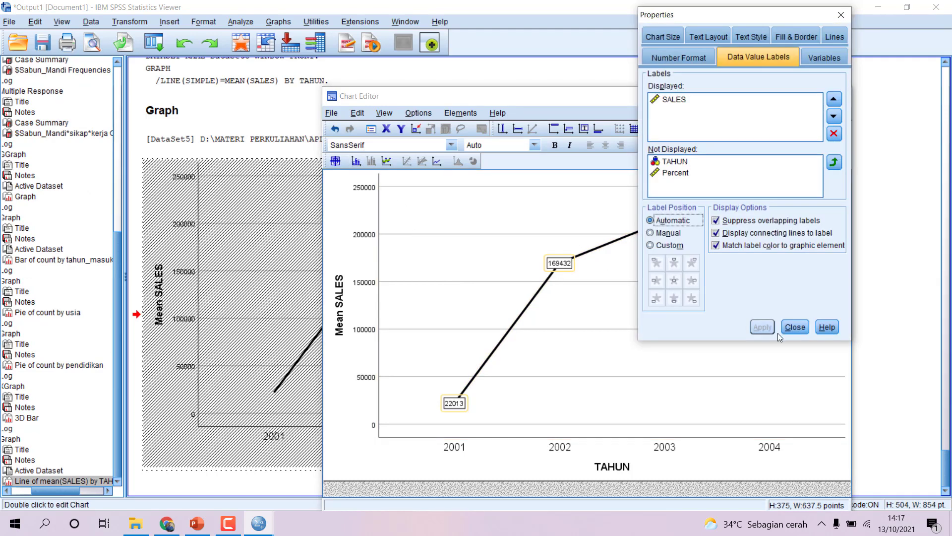
pyautogui.click(795, 327)
# Step: Change the line chart's vertical axis title to "PENJUALAN" and close the properties window
pyautogui.doubleClick(339, 312)
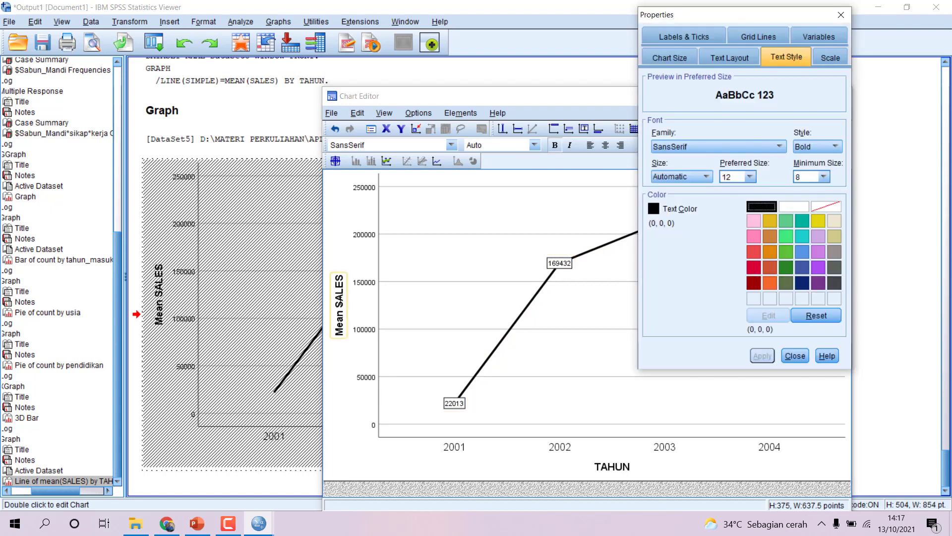
pyautogui.click(341, 300)
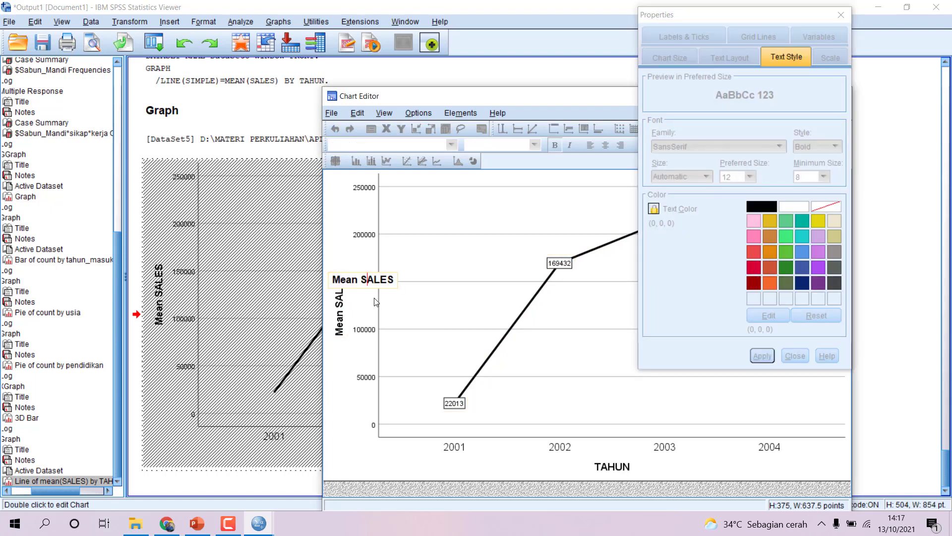
pyautogui.hotkey('ctrl', 'a')
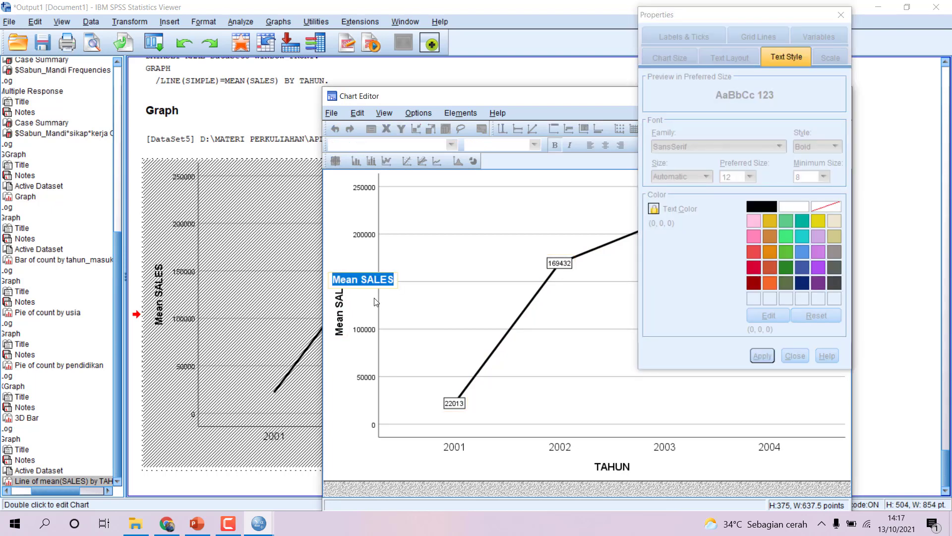
pyautogui.write('PENJUALAN')
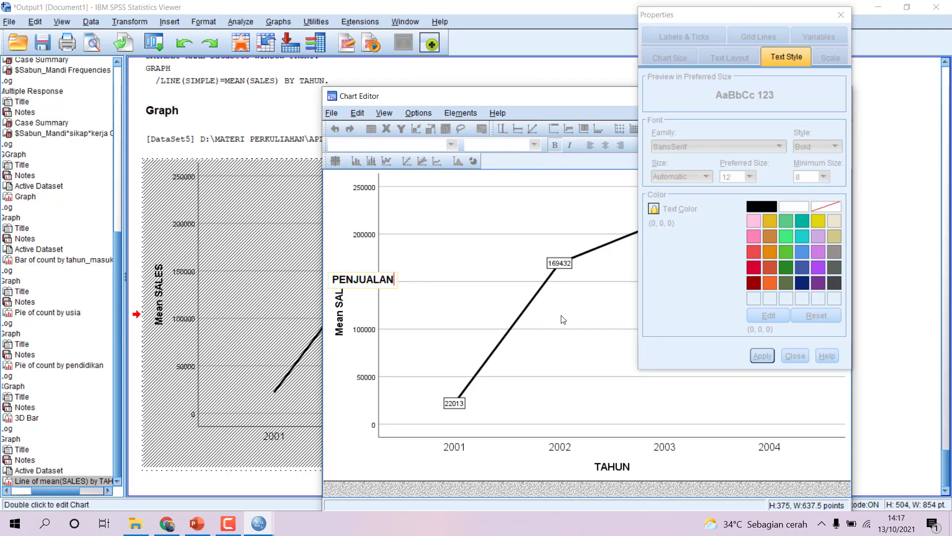
pyautogui.click(840, 15)
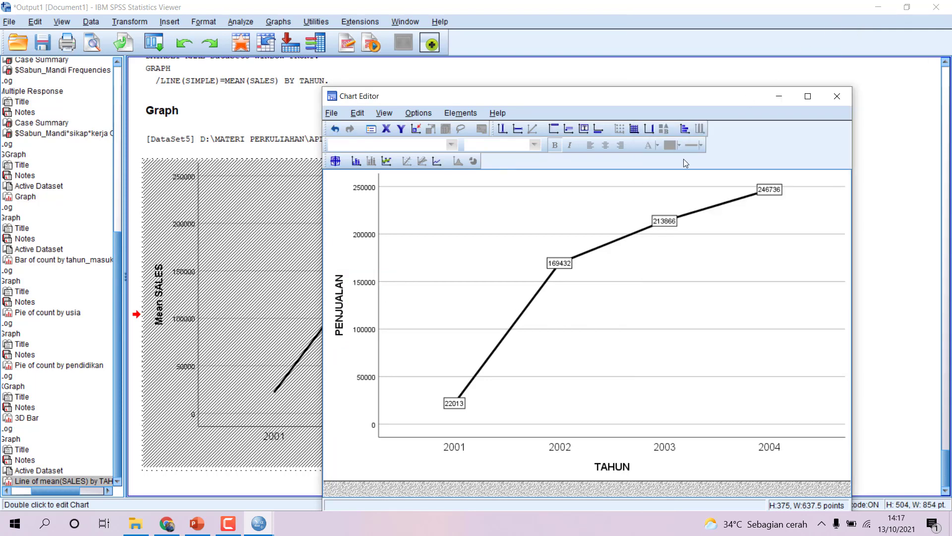
pyautogui.click(647, 183)
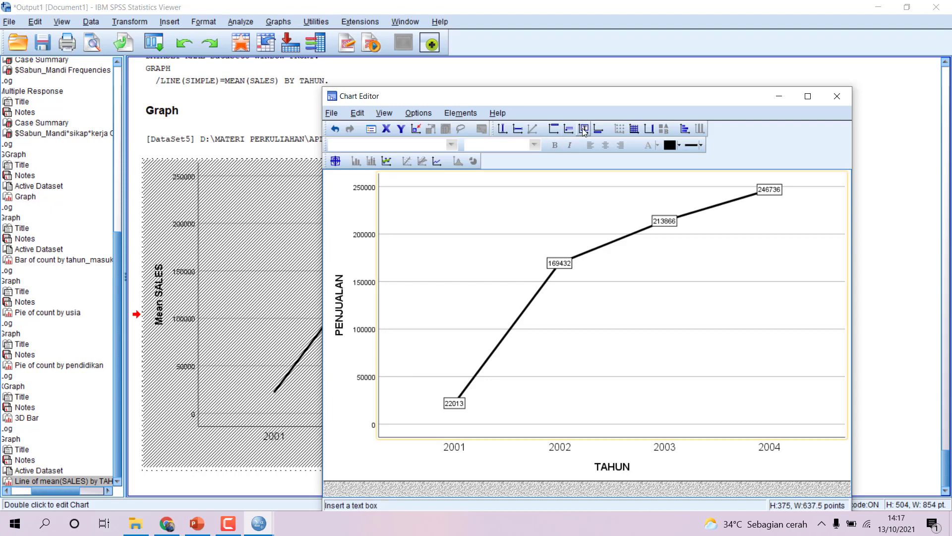
# Step: Add the title "GRAFIK PENJUALAN PT. DATA ANGKASA" to the line chart and close the chart editor
pyautogui.click(558, 132)
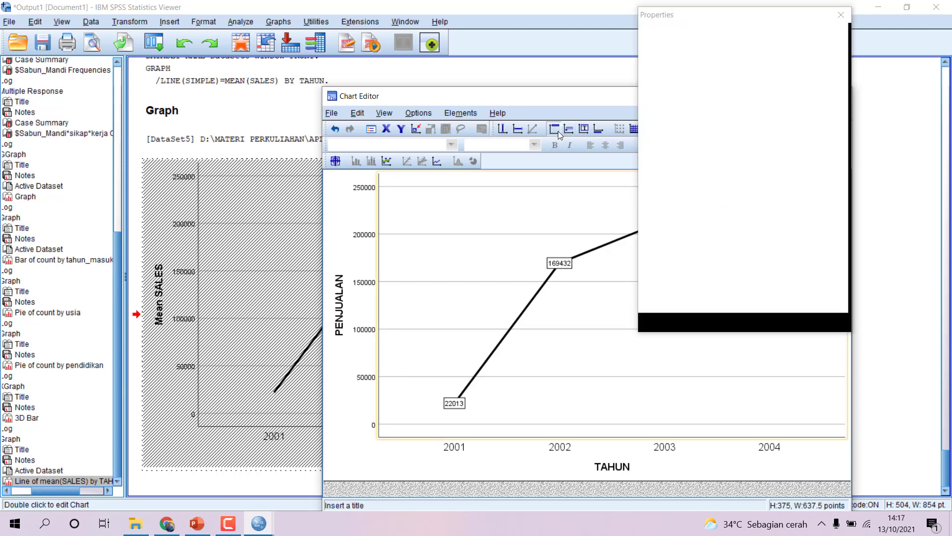
pyautogui.click(840, 15)
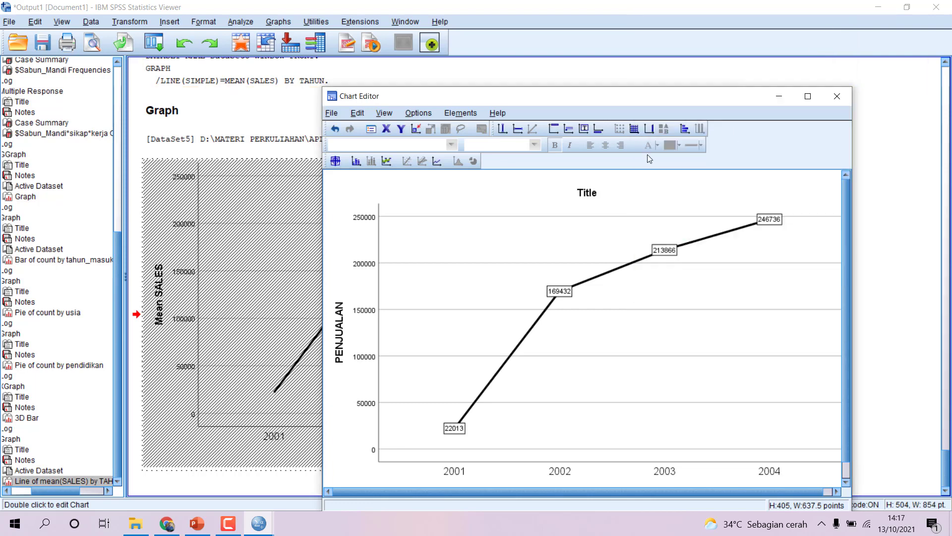
pyautogui.click(592, 197)
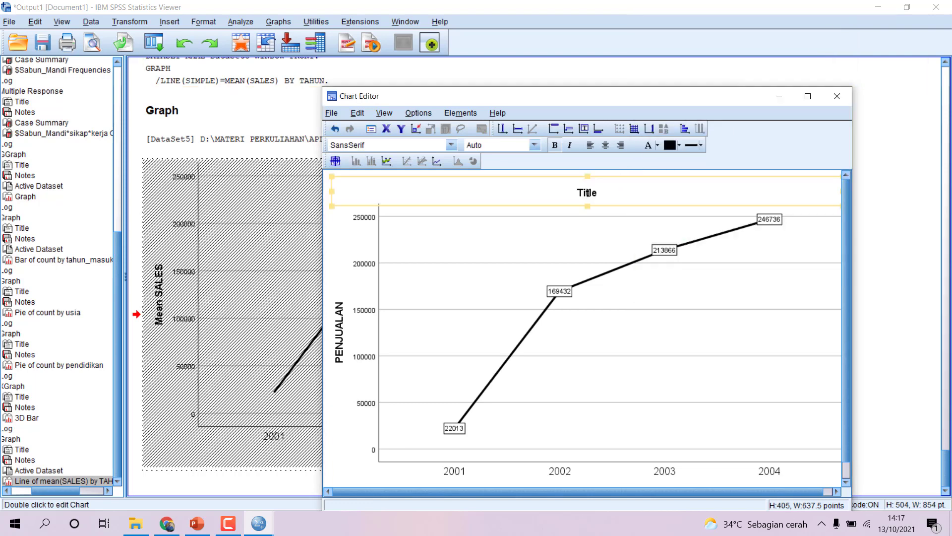
pyautogui.click(587, 193)
pyautogui.write('GRAFIK ')
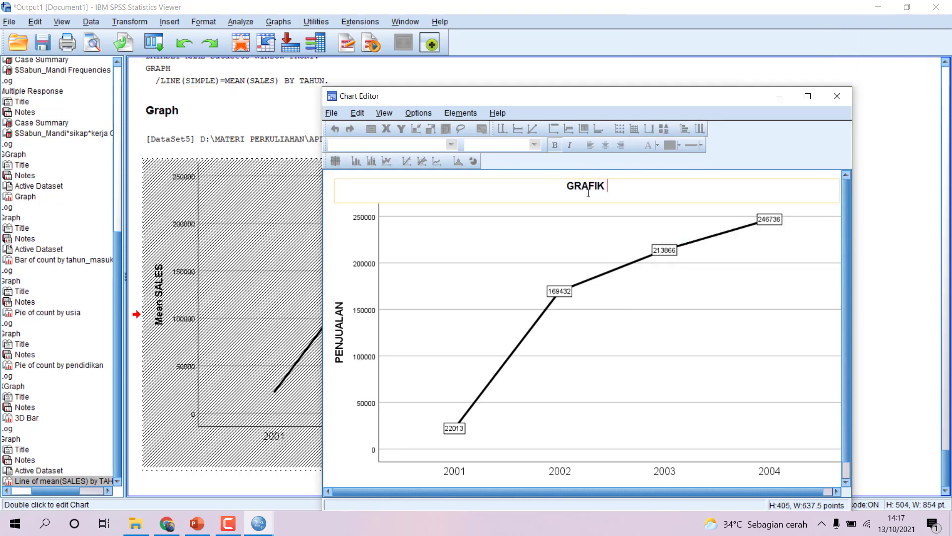
pyautogui.write('PENJUALAN')
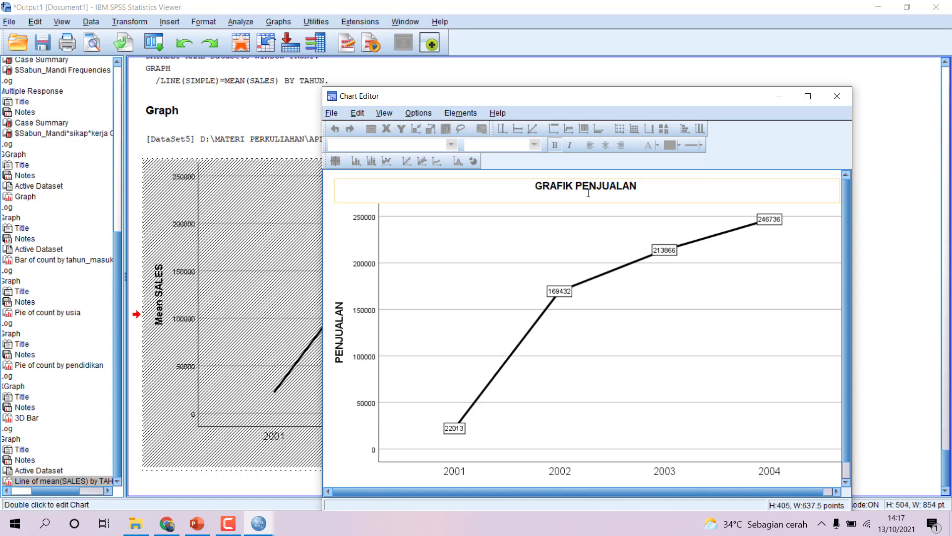
pyautogui.write(' PT. DATA ANGKASA')
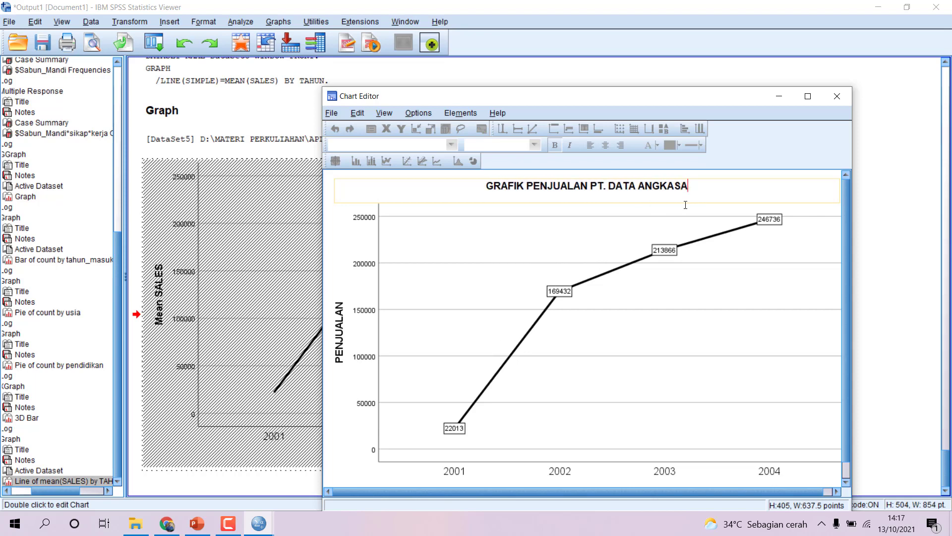
pyautogui.click(837, 96)
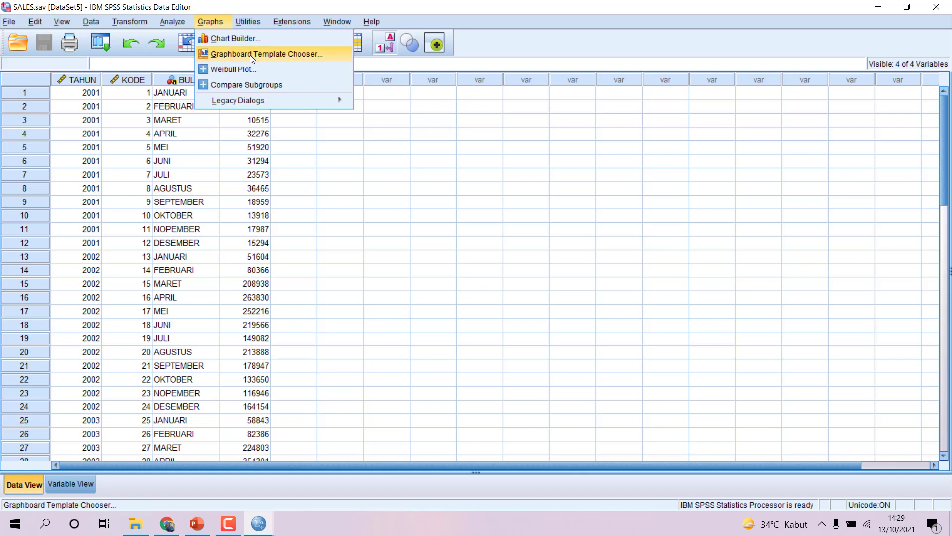
# Step: Open the data file profil pegawai.sav from the Pertemuan 3 folder and look over its rows
pyautogui.click(478, 160)
pyautogui.click(15, 22)
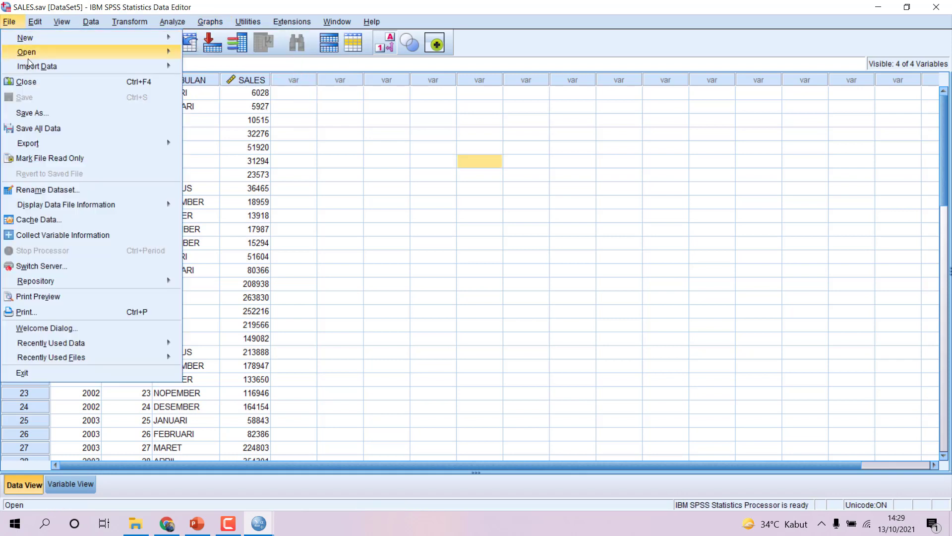
pyautogui.moveTo(68, 67)
pyautogui.moveTo(94, 57)
pyautogui.click(204, 53)
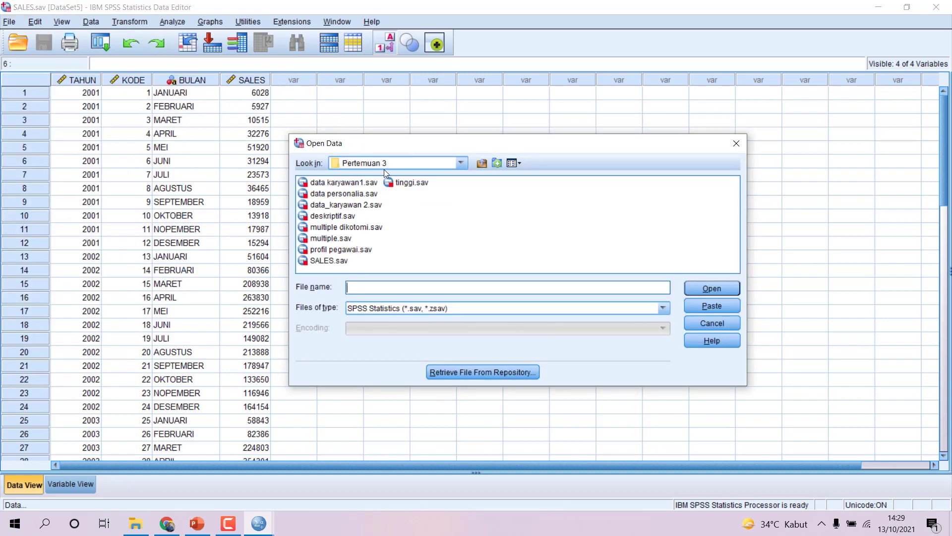
pyautogui.click(361, 249)
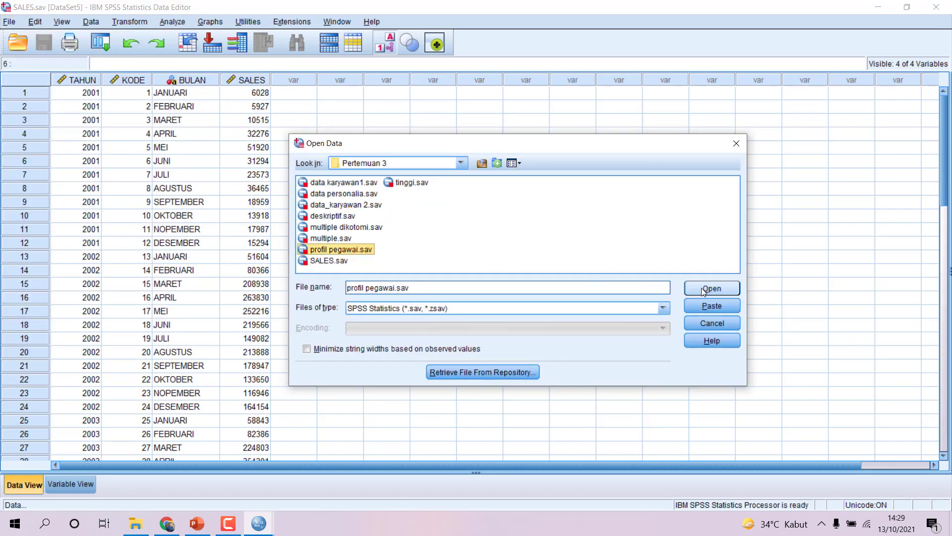
pyautogui.click(704, 291)
pyautogui.click(416, 270)
pyautogui.click(221, 281)
pyautogui.moveTo(537, 227); pyautogui.dragTo(537, 240)
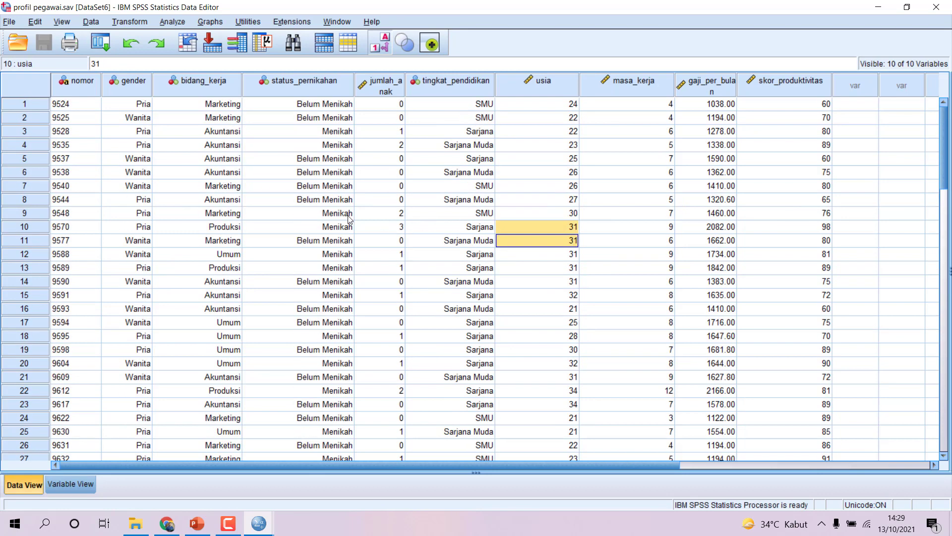
# Step: Create a Graphboard histogram of Gaji Karyawan per bulan with the Count summary, coloured by Bidang Kerja
pyautogui.click(210, 21)
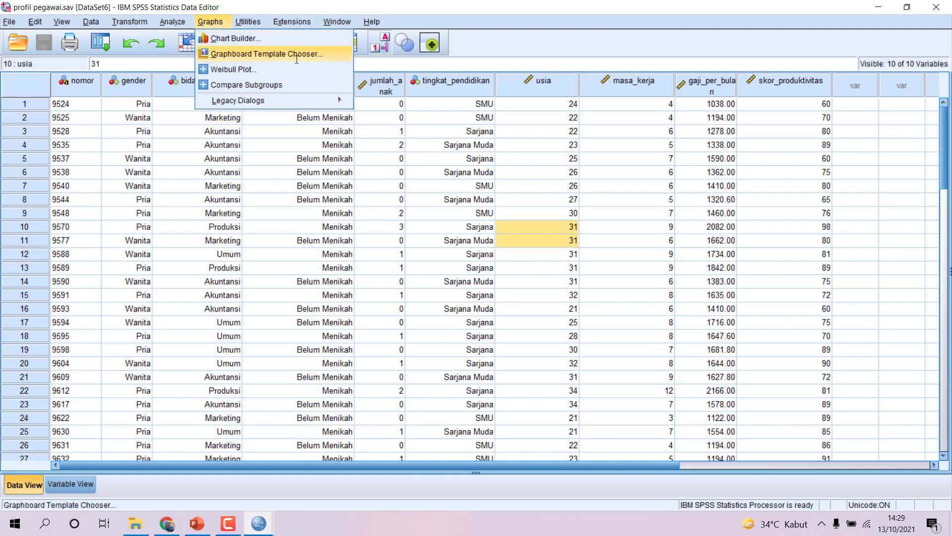
pyautogui.click(279, 53)
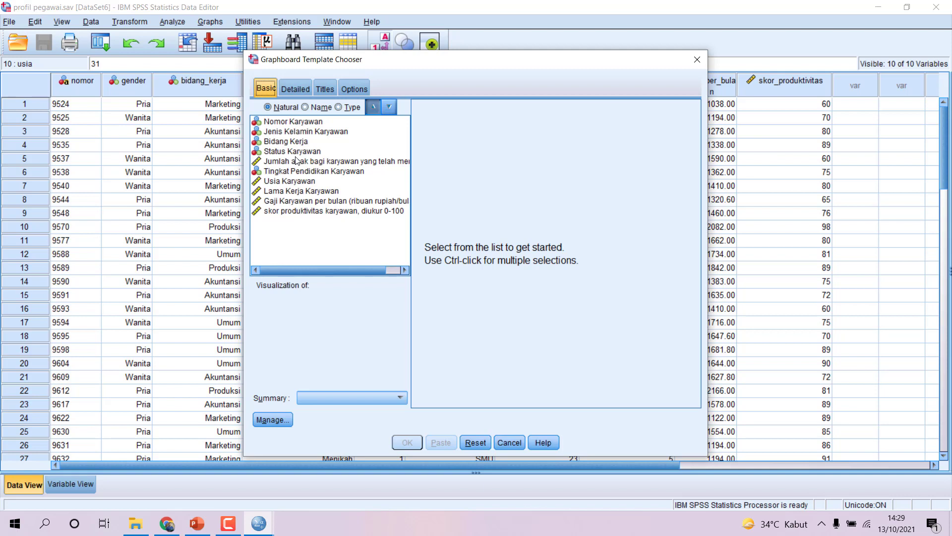
pyautogui.click(310, 201)
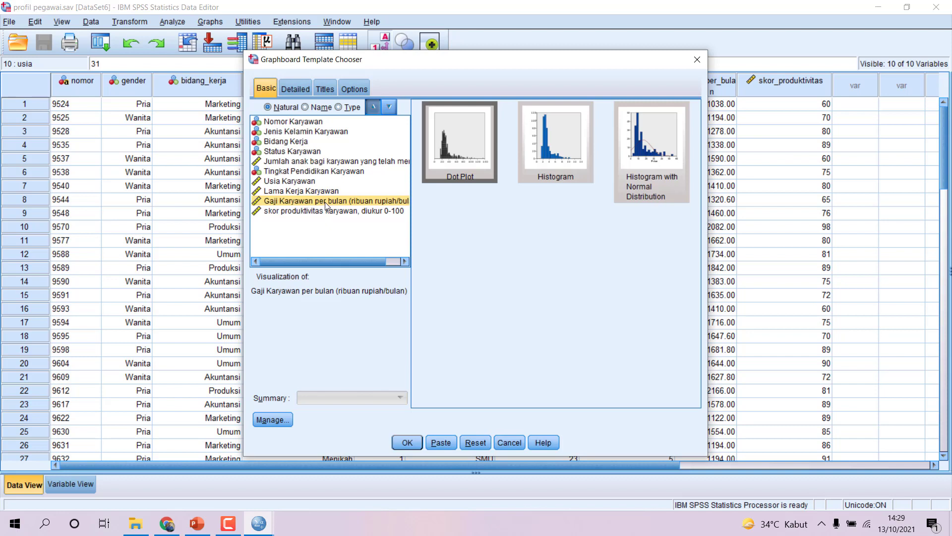
pyautogui.click(555, 149)
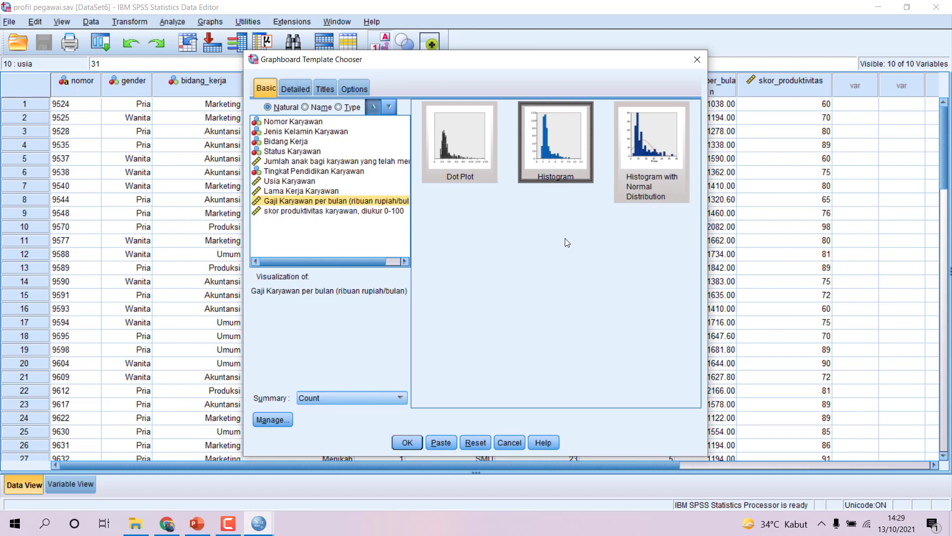
pyautogui.click(296, 89)
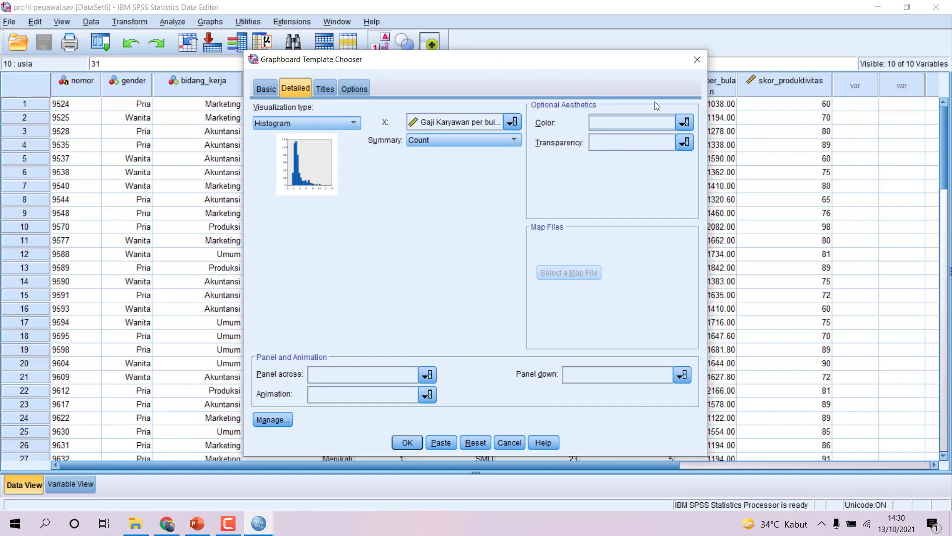
pyautogui.click(685, 122)
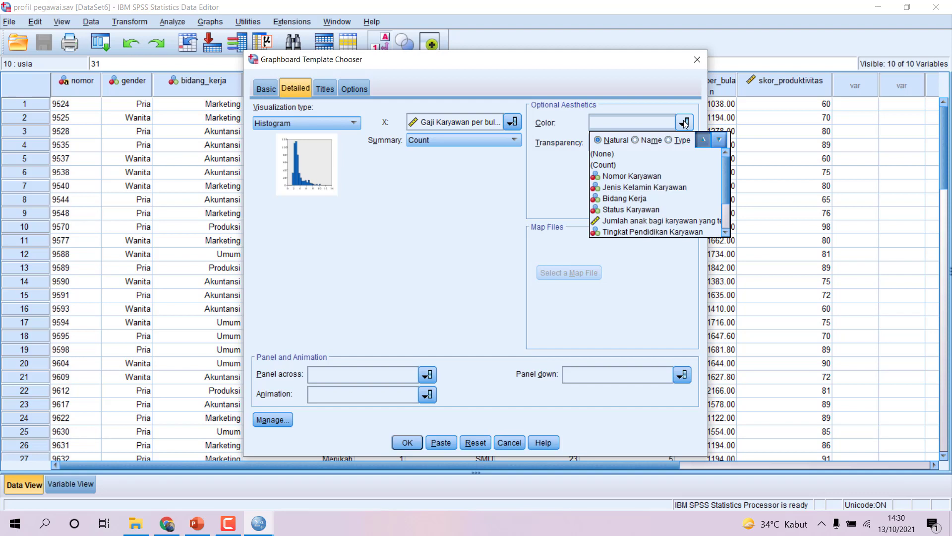
pyautogui.click(645, 198)
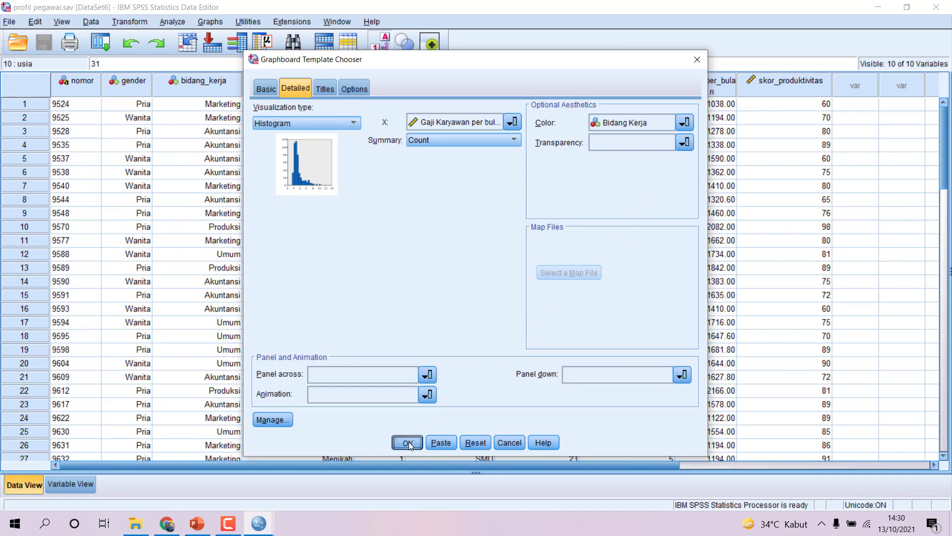
pyautogui.press('Return')
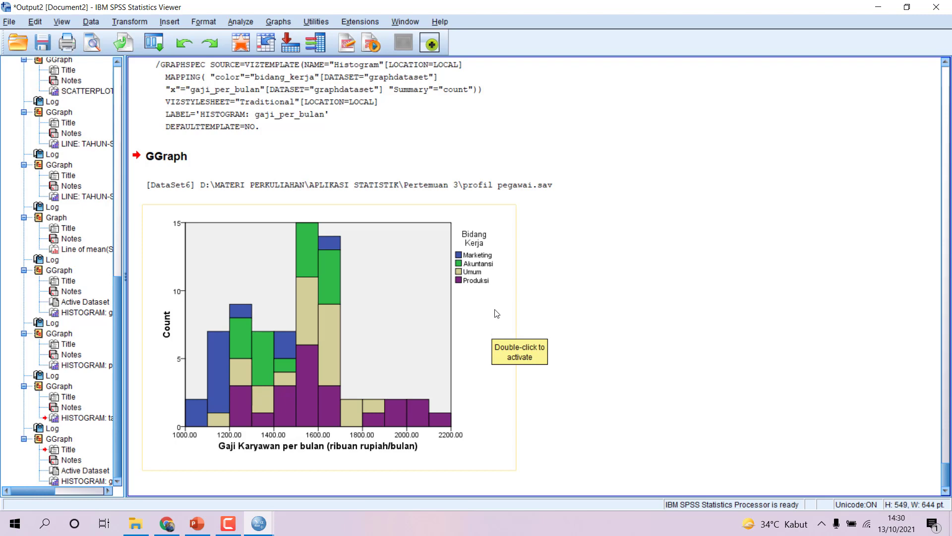
# Step: Create the coloured salary histogram again, panelled across by Status Karyawan
pyautogui.click(268, 25)
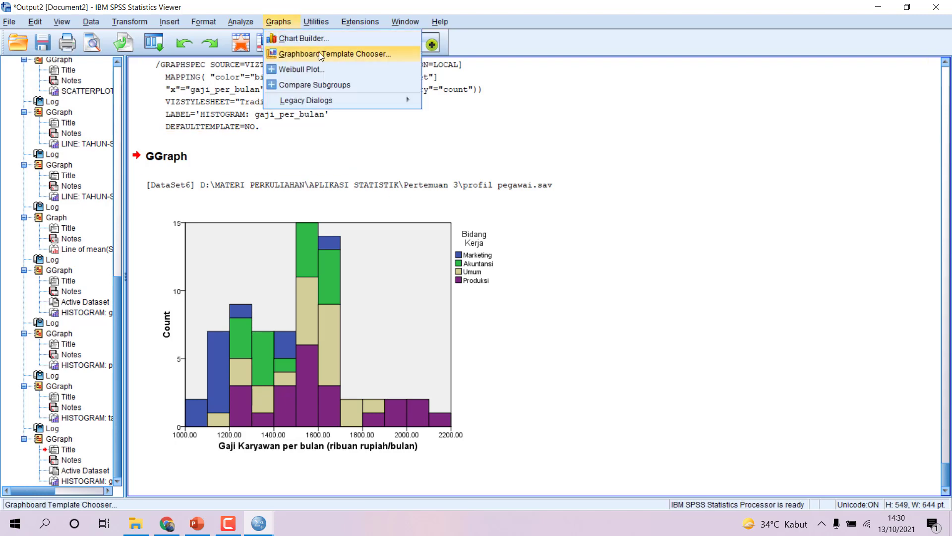
pyautogui.click(335, 53)
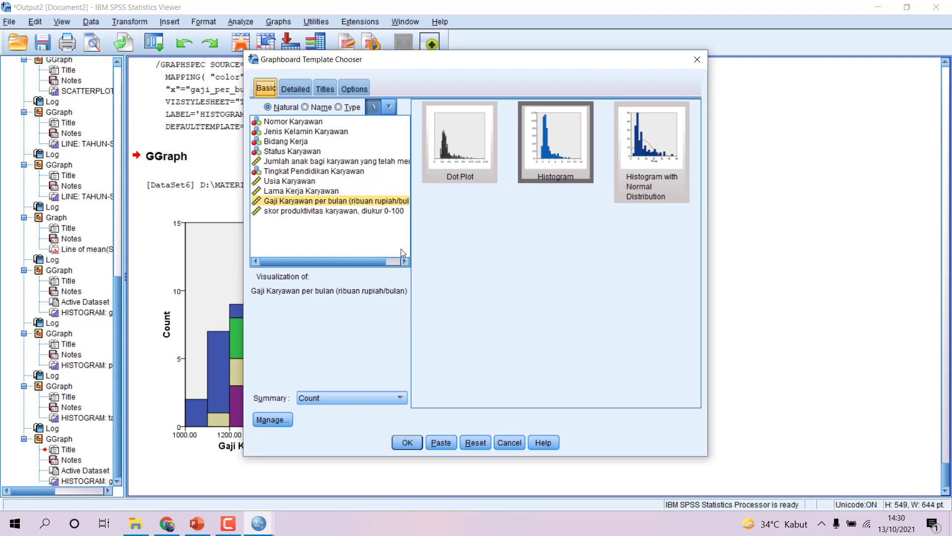
pyautogui.click(299, 90)
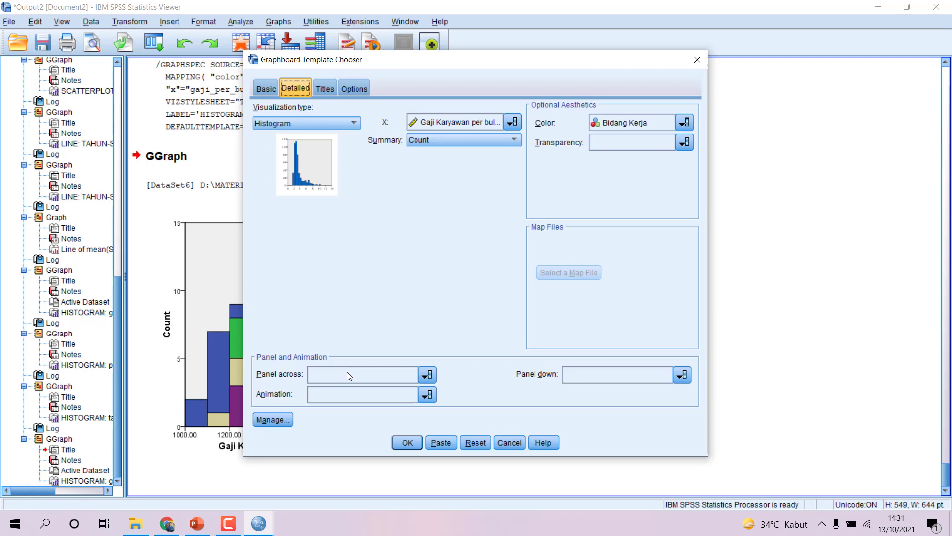
pyautogui.click(427, 375)
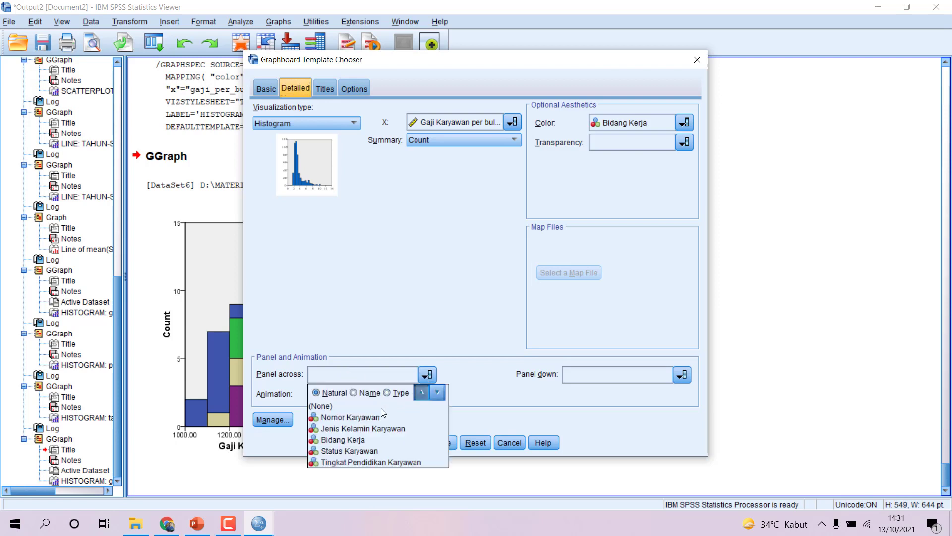
pyautogui.click(357, 450)
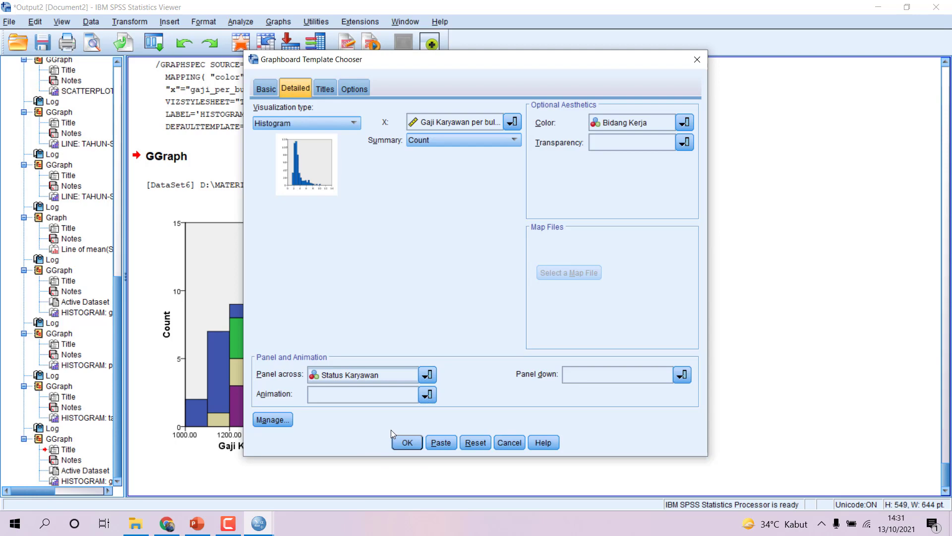
pyautogui.click(405, 441)
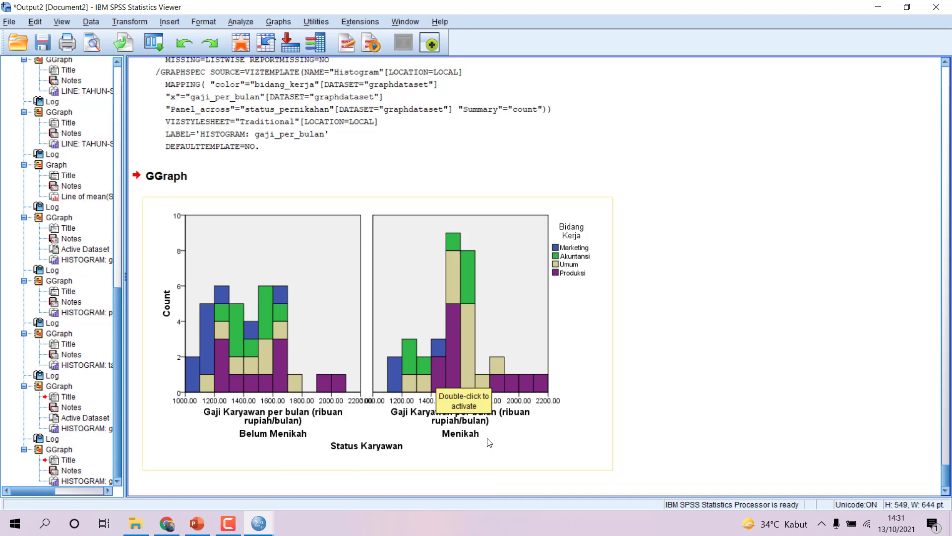
# Step: Return to the profil pegawai.sav data window and choose Lama Kerja Karyawan as the variable for a new Graphboard chart
pyautogui.click(260, 524)
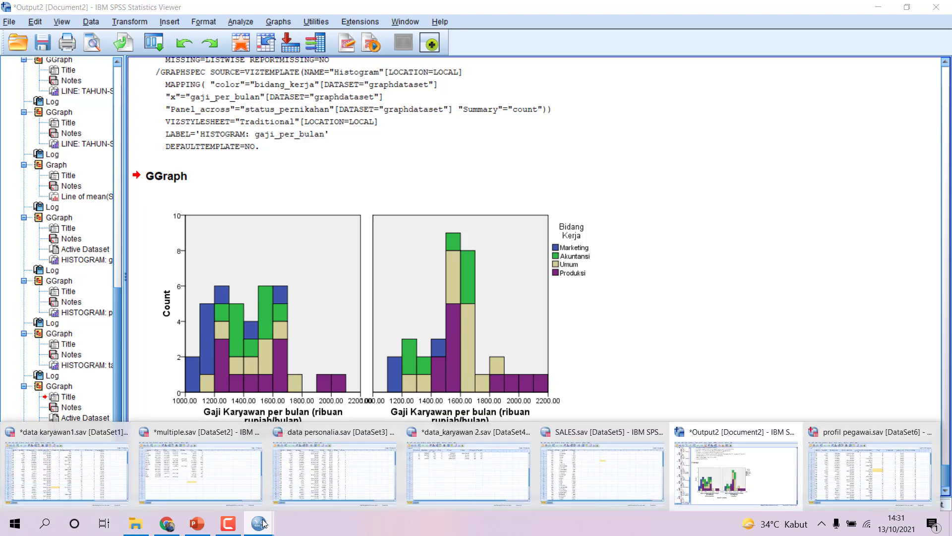
pyautogui.click(838, 463)
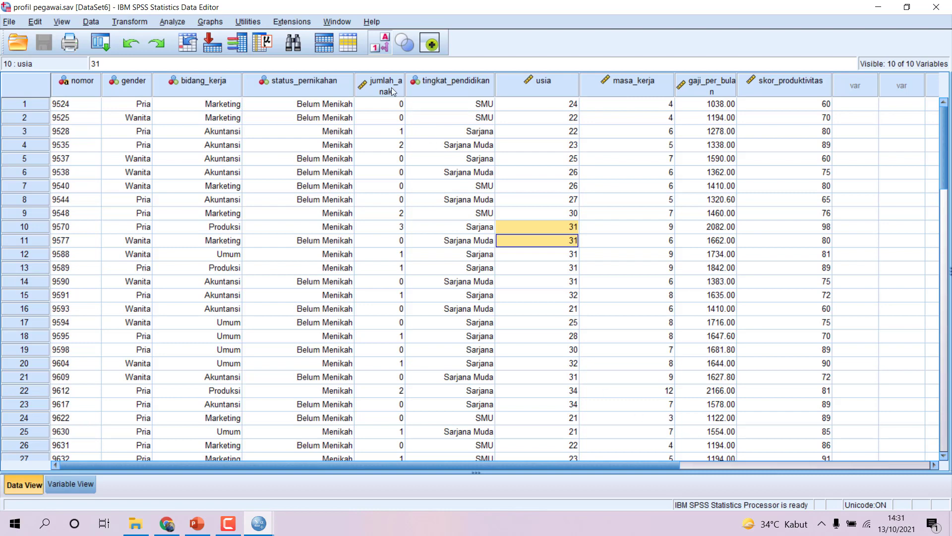
pyautogui.click(181, 23)
pyautogui.moveTo(210, 22)
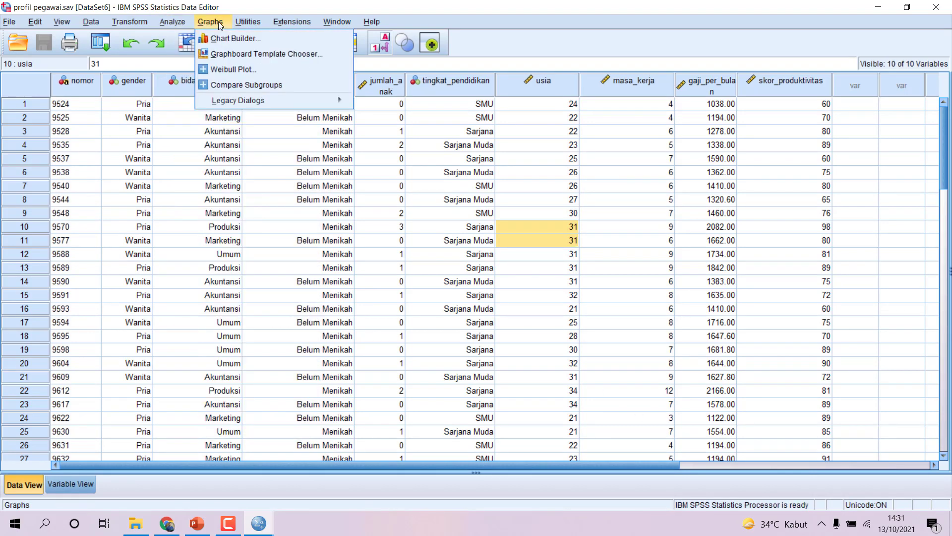
pyautogui.click(236, 53)
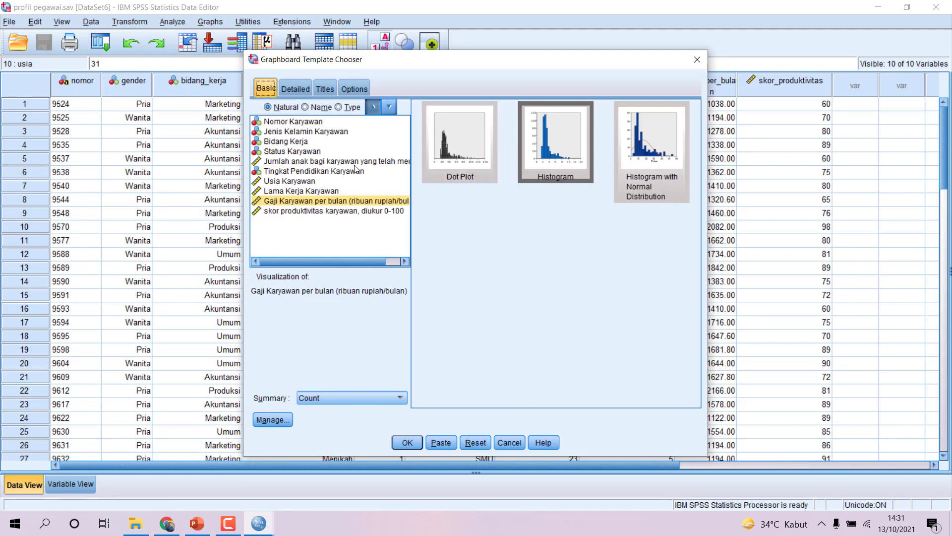
pyautogui.click(349, 191)
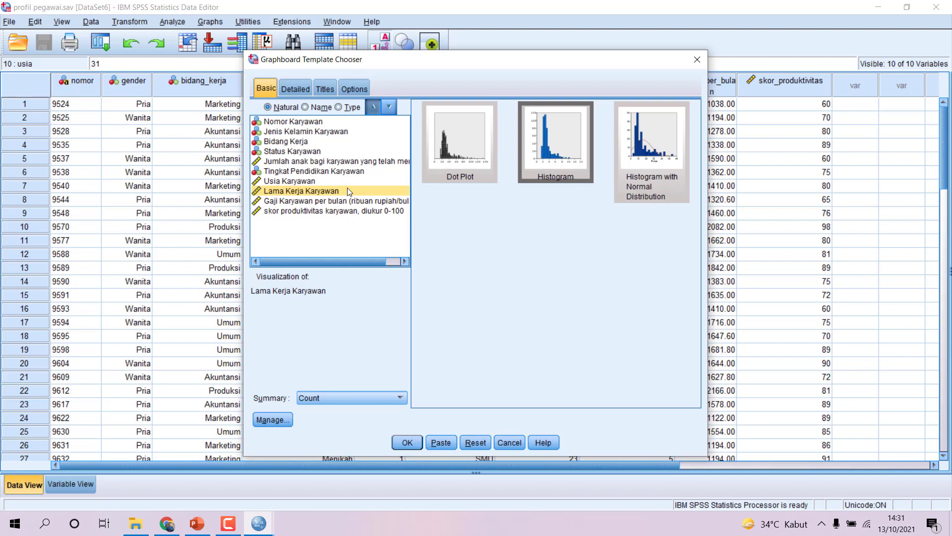
pyautogui.click(355, 170)
pyautogui.click(350, 182)
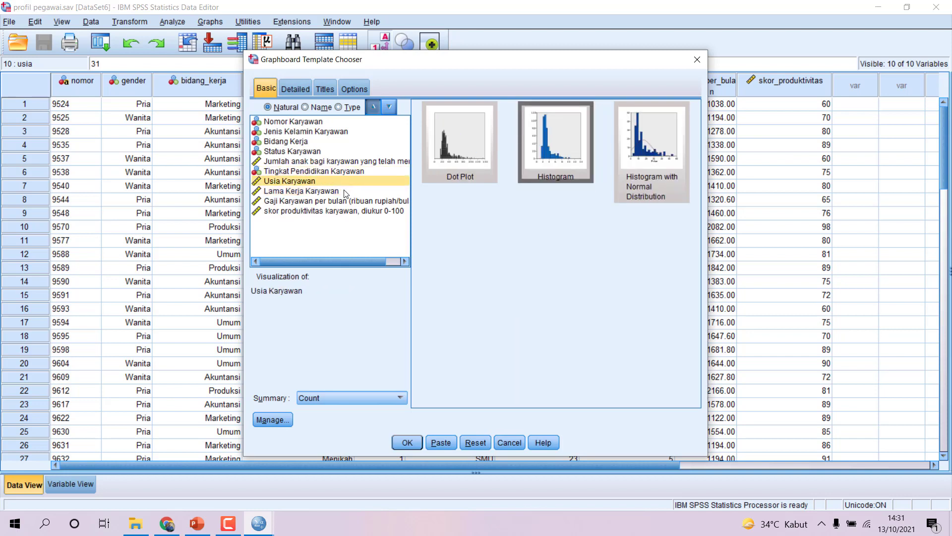
pyautogui.click(346, 191)
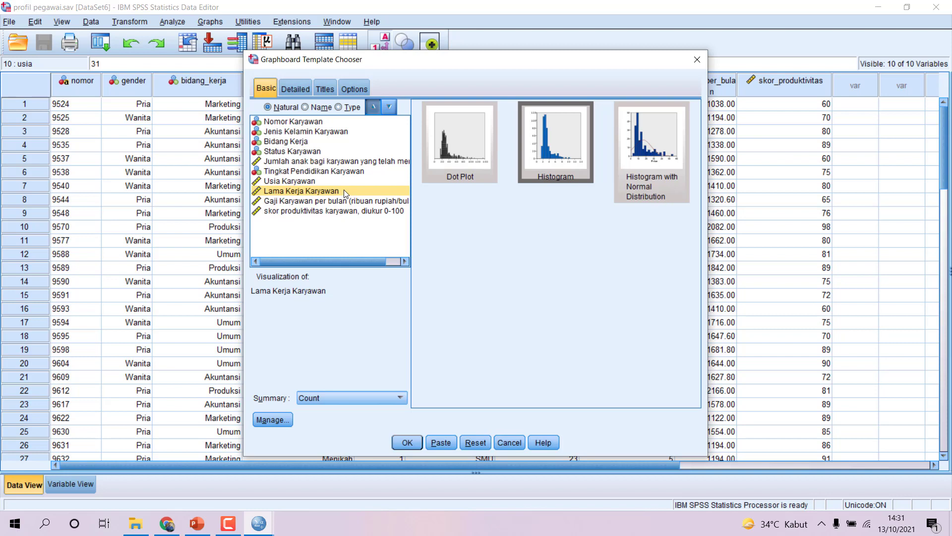
# Step: Set the visualization type to 3-D Density and assign Gaji Karyawan per bulan to the Z axis
pyautogui.click(299, 88)
pyautogui.click(340, 122)
pyautogui.scroll(-5, 340, 158)
pyautogui.scroll(10, 340, 159)
pyautogui.scroll(2, 336, 159)
pyautogui.click(294, 171)
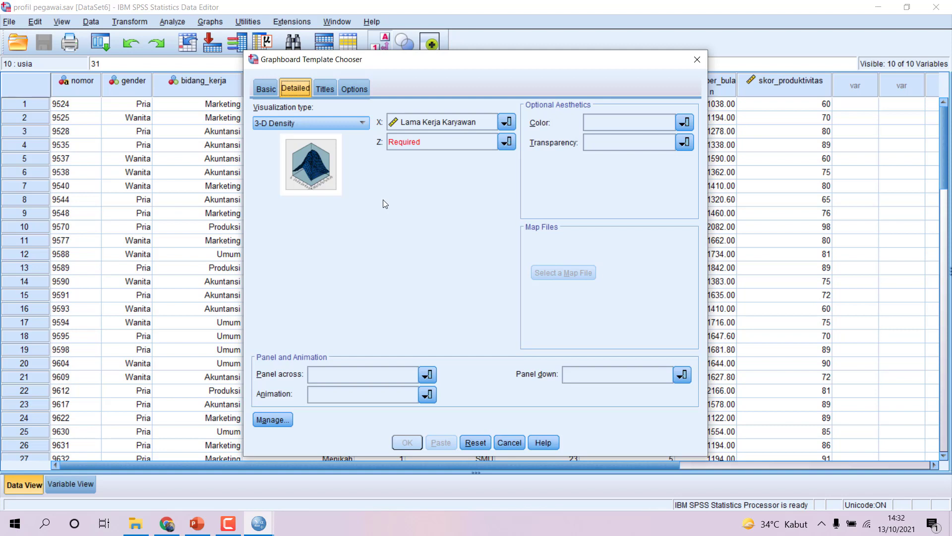
pyautogui.click(505, 142)
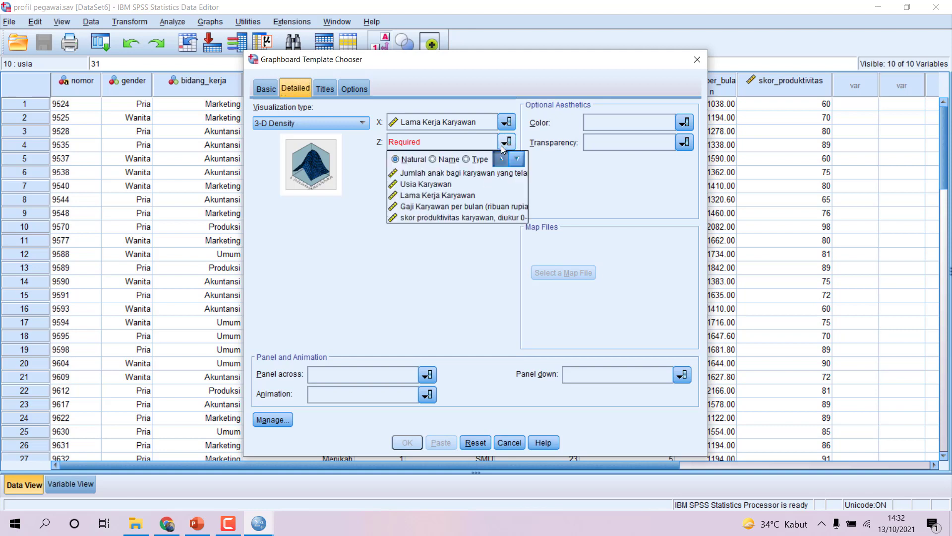
pyautogui.click(466, 206)
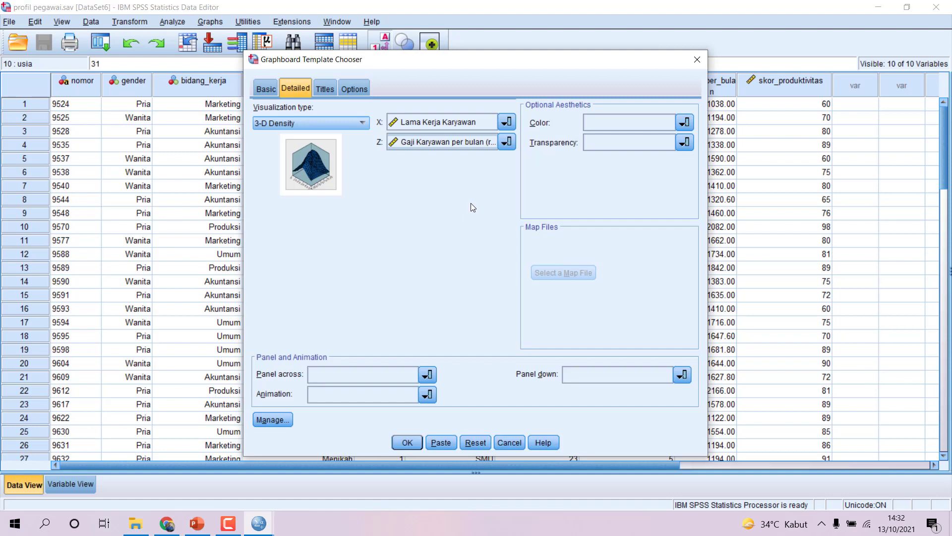
# Step: Panel the 3-D density chart across by Status Karyawan, colour it by Bidang Kerja, and create the chart
pyautogui.click(430, 375)
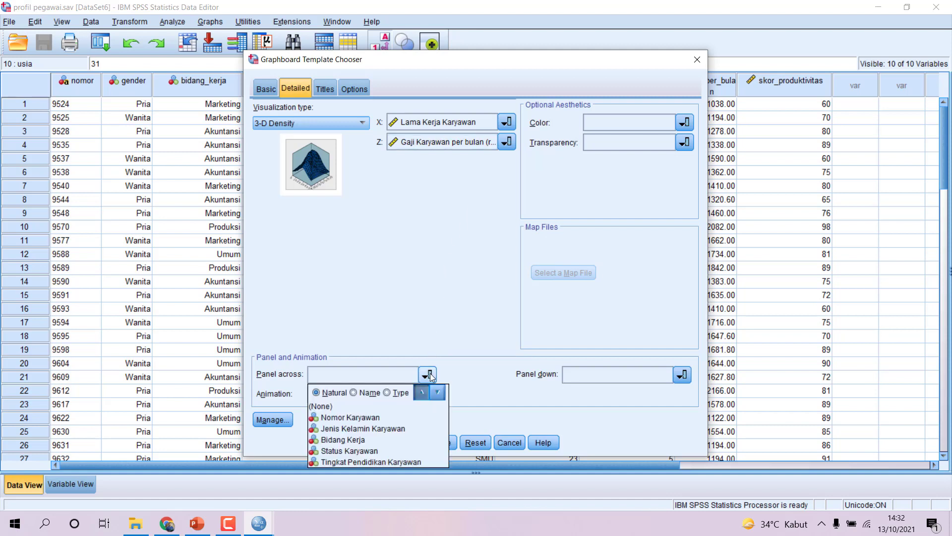
pyautogui.click(359, 450)
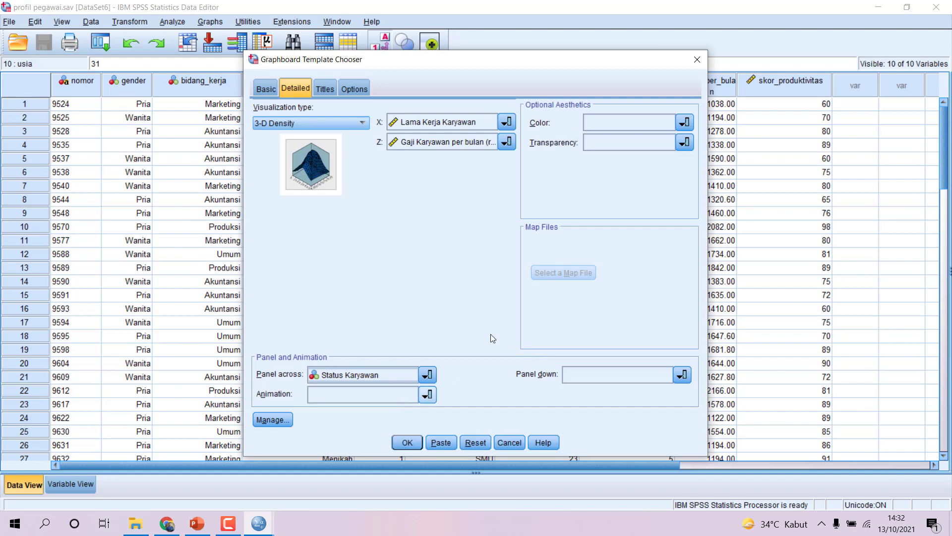
pyautogui.click(680, 125)
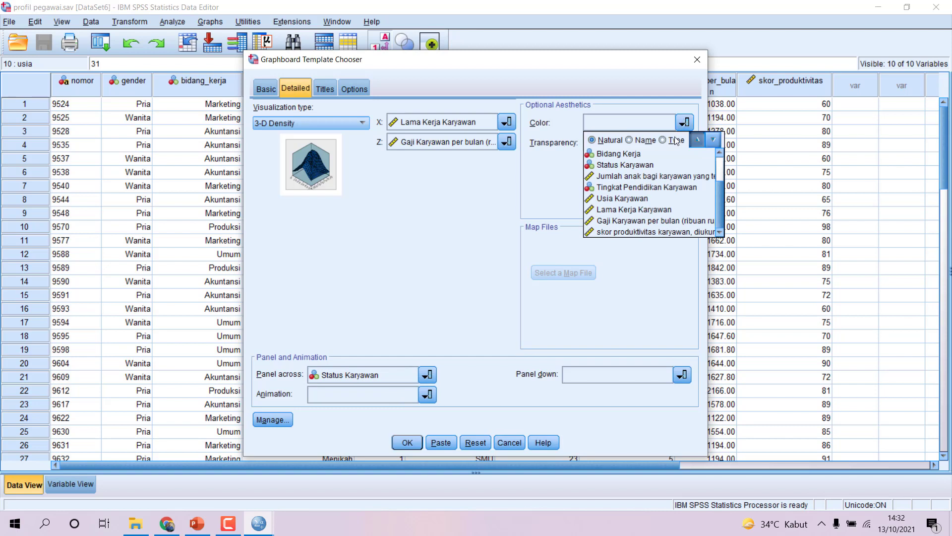
pyautogui.click(644, 154)
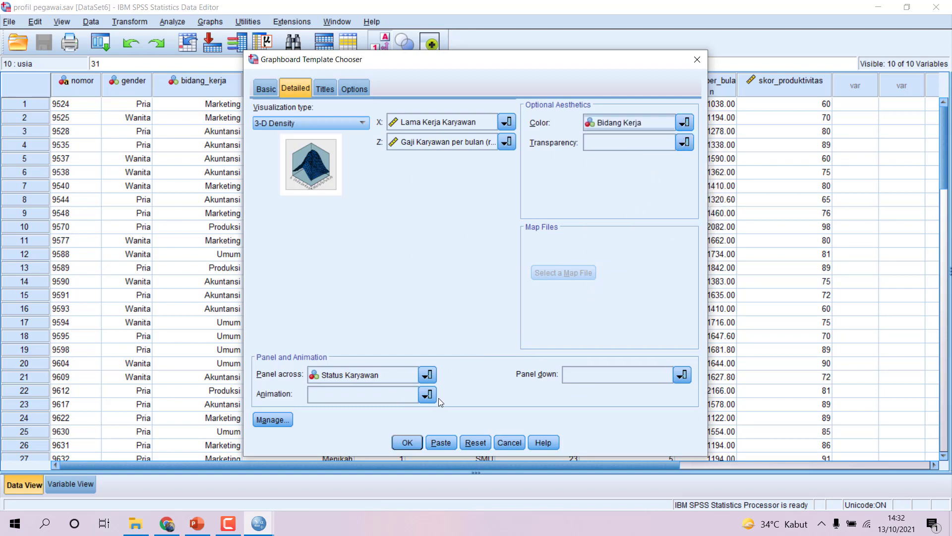
pyautogui.click(408, 442)
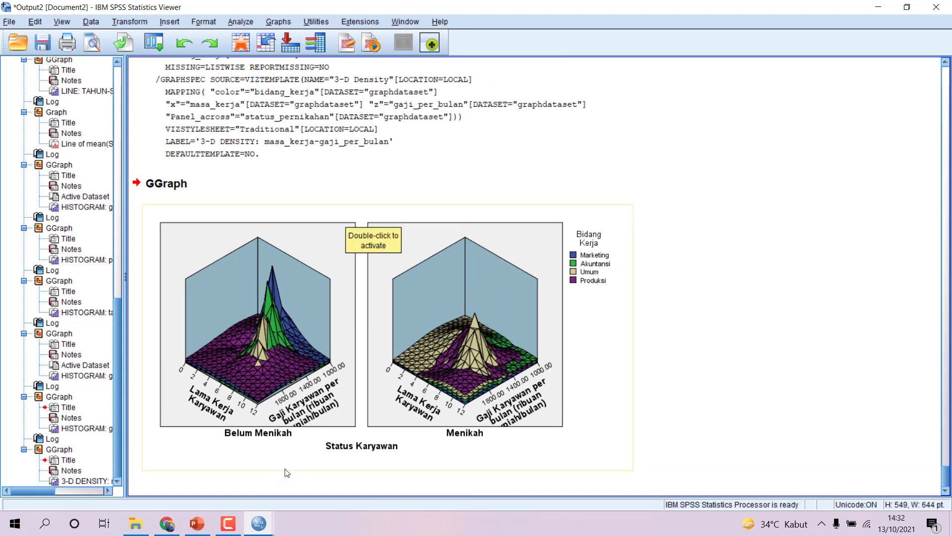
# Step: Return to the profil pegawai.sav data window and look over the available legacy chart types
pyautogui.click(255, 523)
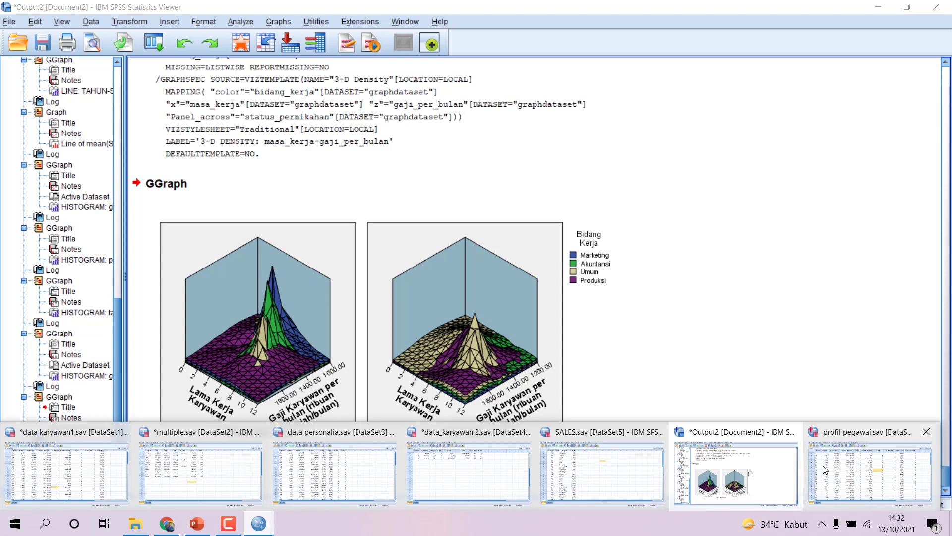
pyautogui.click(827, 468)
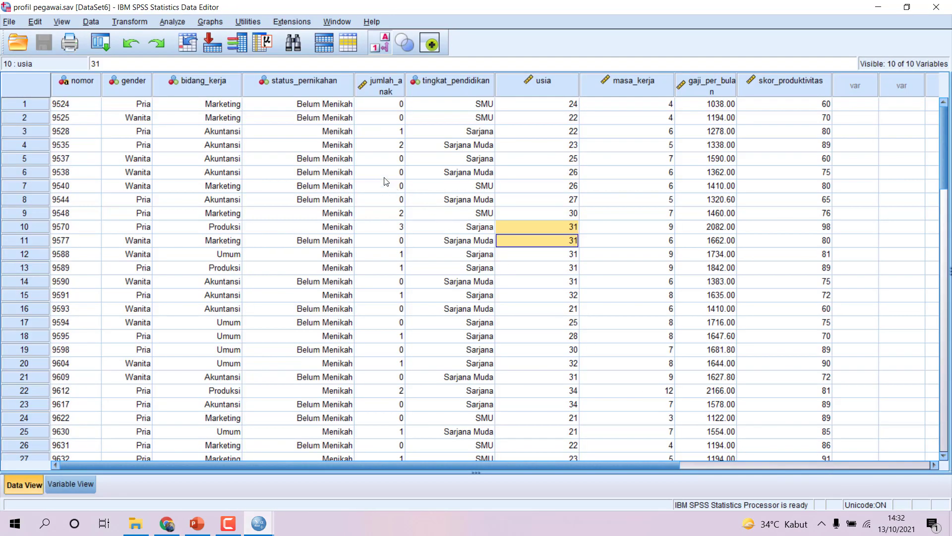
pyautogui.scroll(-1, 391, 191)
pyautogui.click(210, 21)
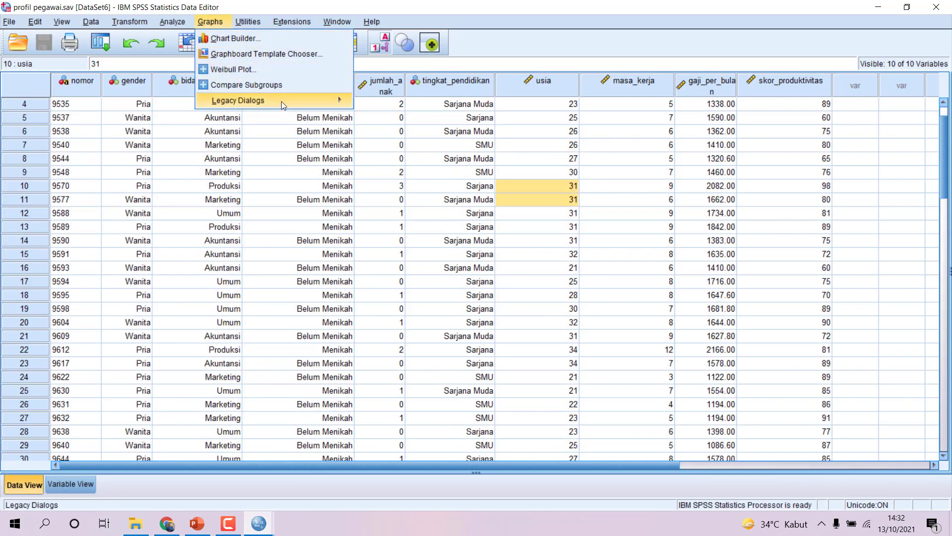
pyautogui.moveTo(332, 100)
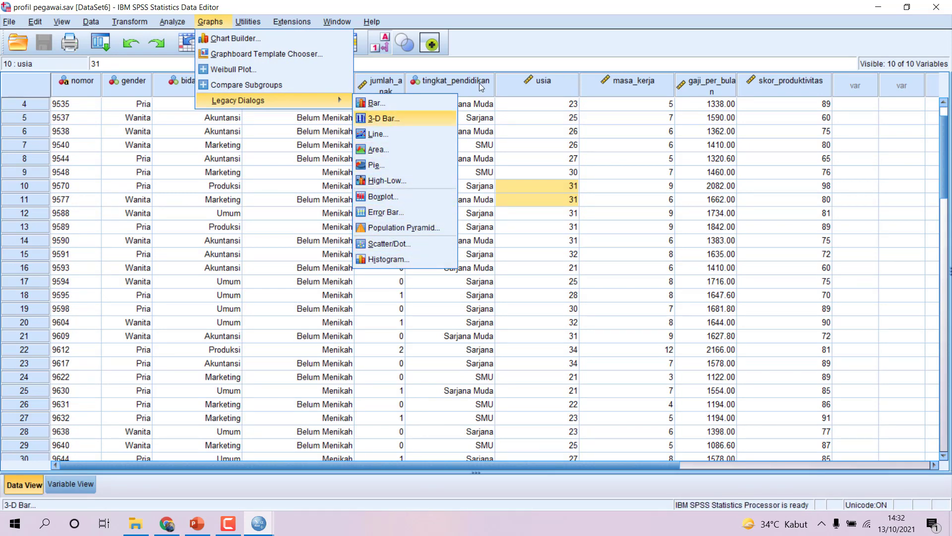
pyautogui.click(531, 46)
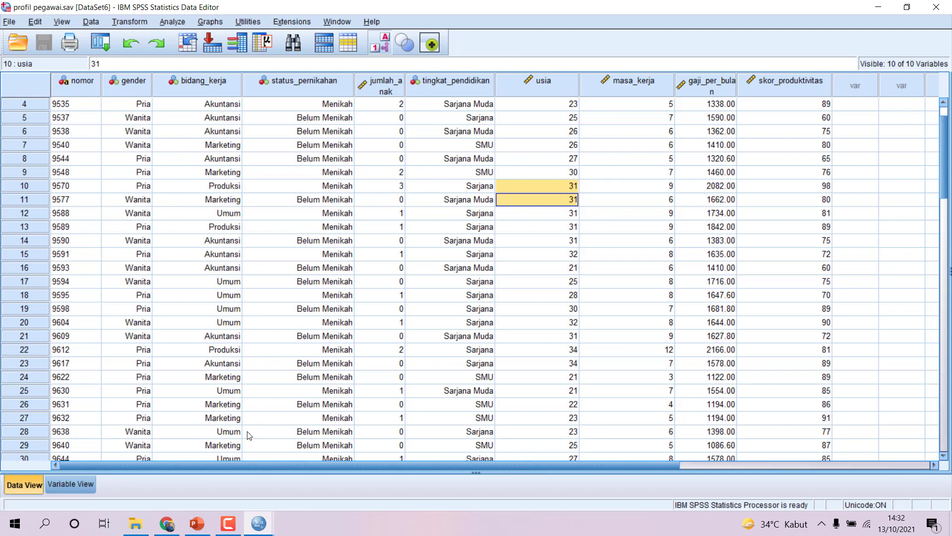
# Step: Switch to the PowerPoint presentation Pertemuan 3. Statistik Deskriptif.pptx and show its closing END OF SLIDE slide as a full-screen slide show
pyautogui.click(197, 524)
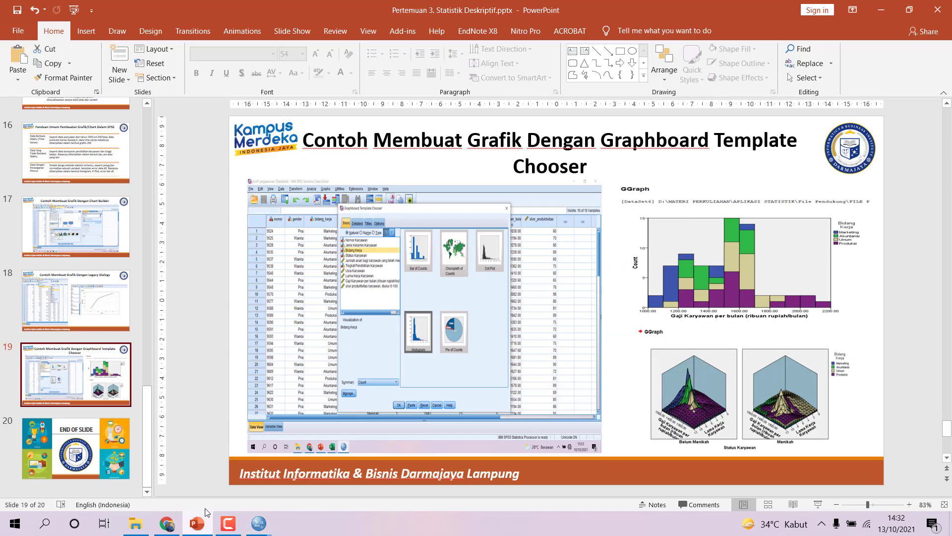
pyautogui.click(112, 441)
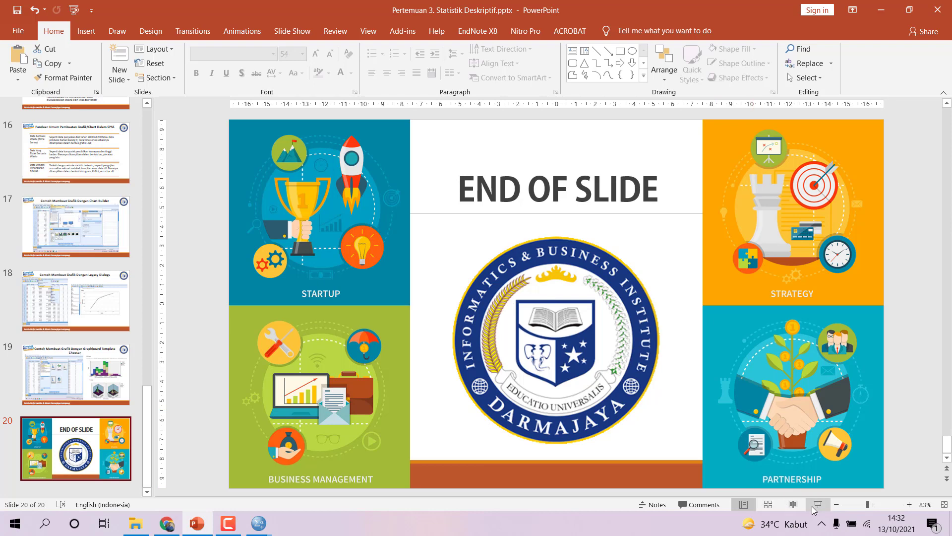
pyautogui.click(818, 505)
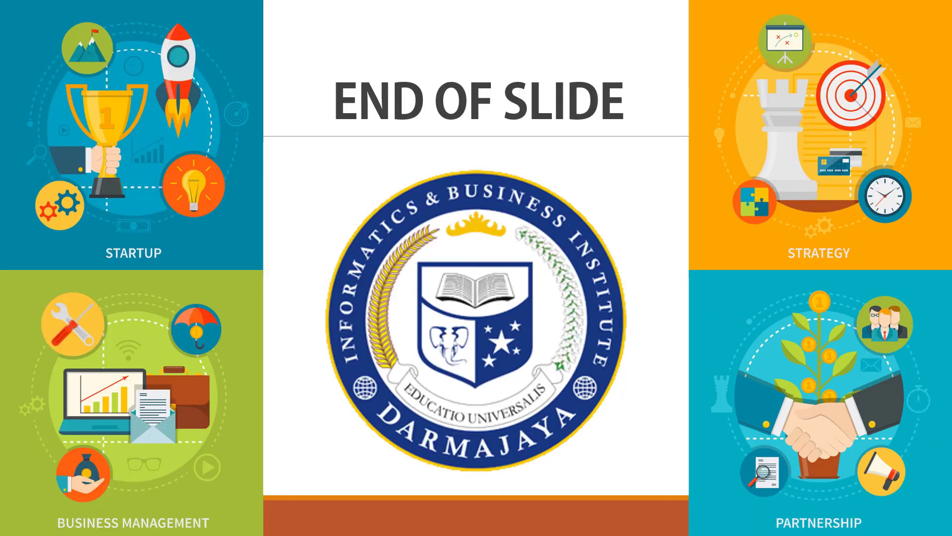